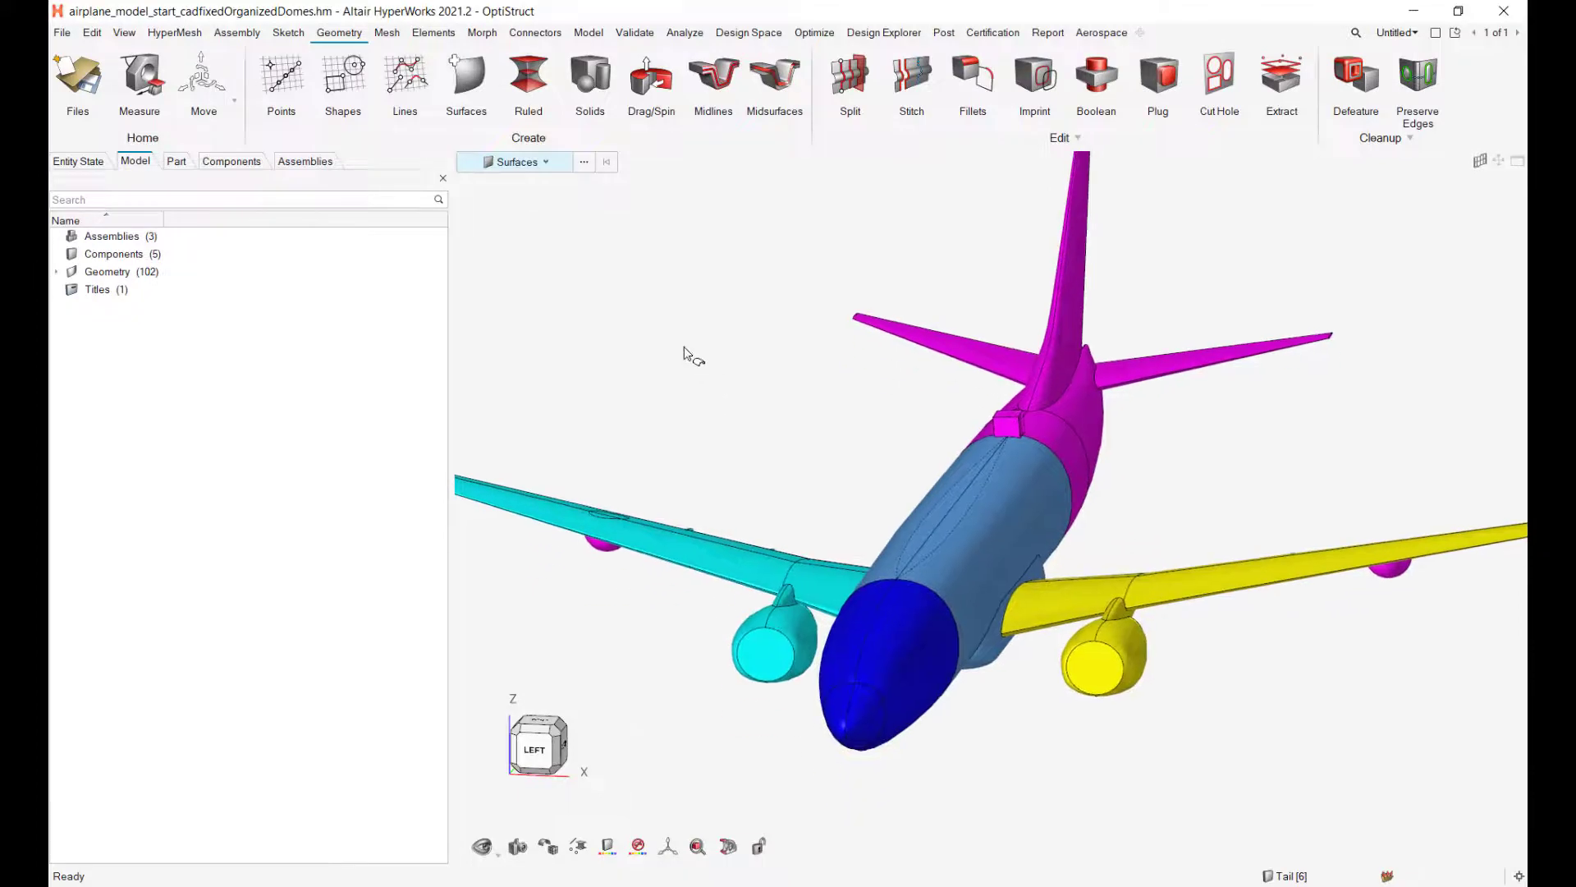
Switch the model's solver interface to Feko.
left_click(386, 34)
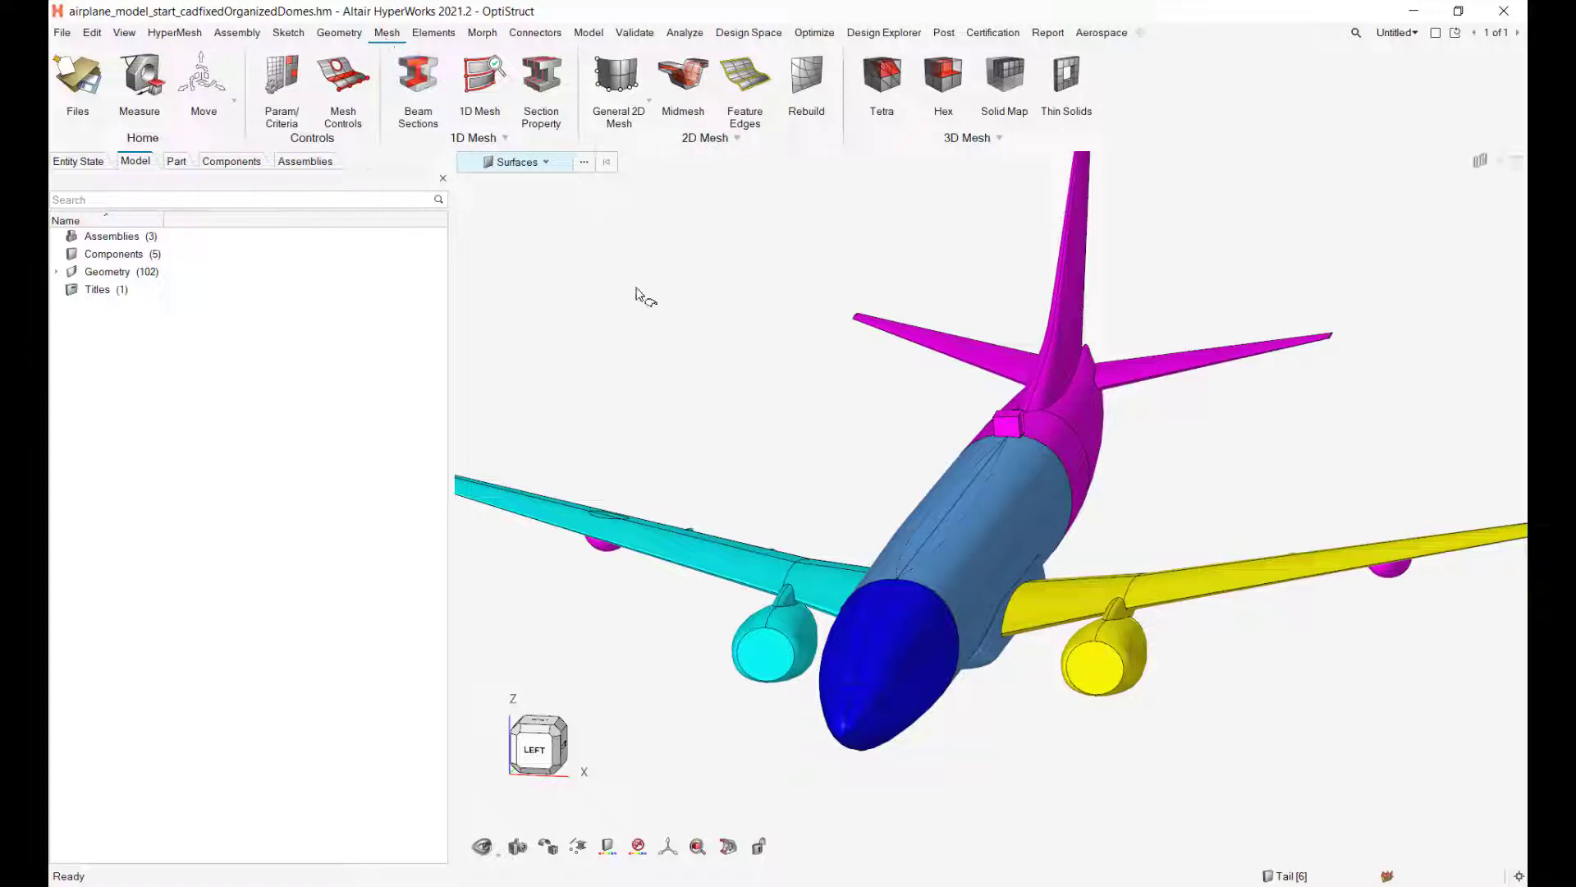
middle_click_drag(640, 296, 763, 353)
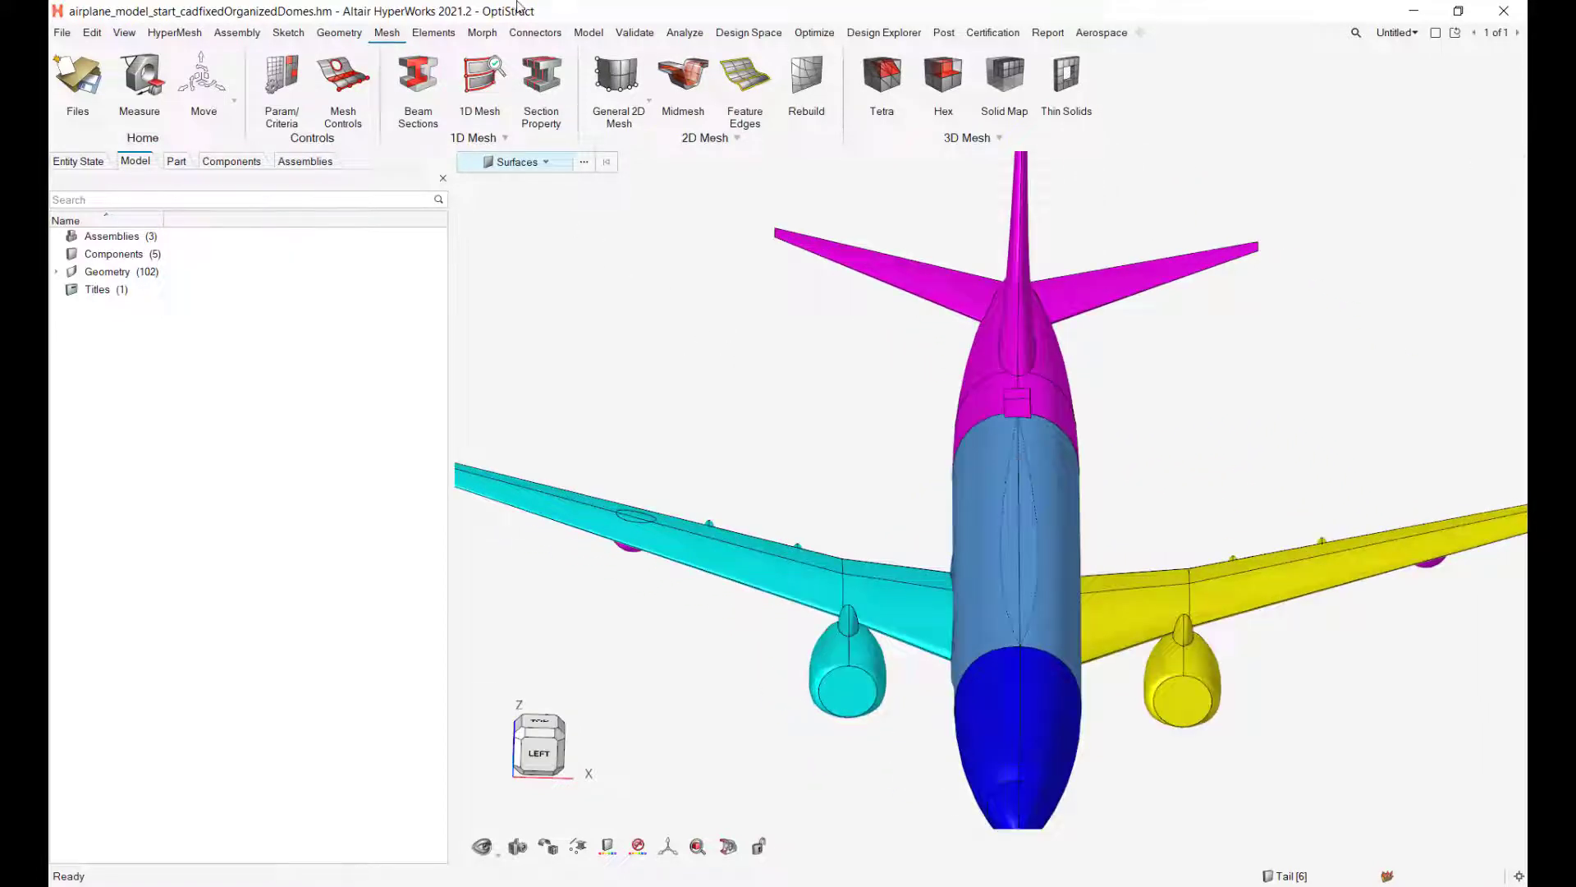
left_click(65, 28)
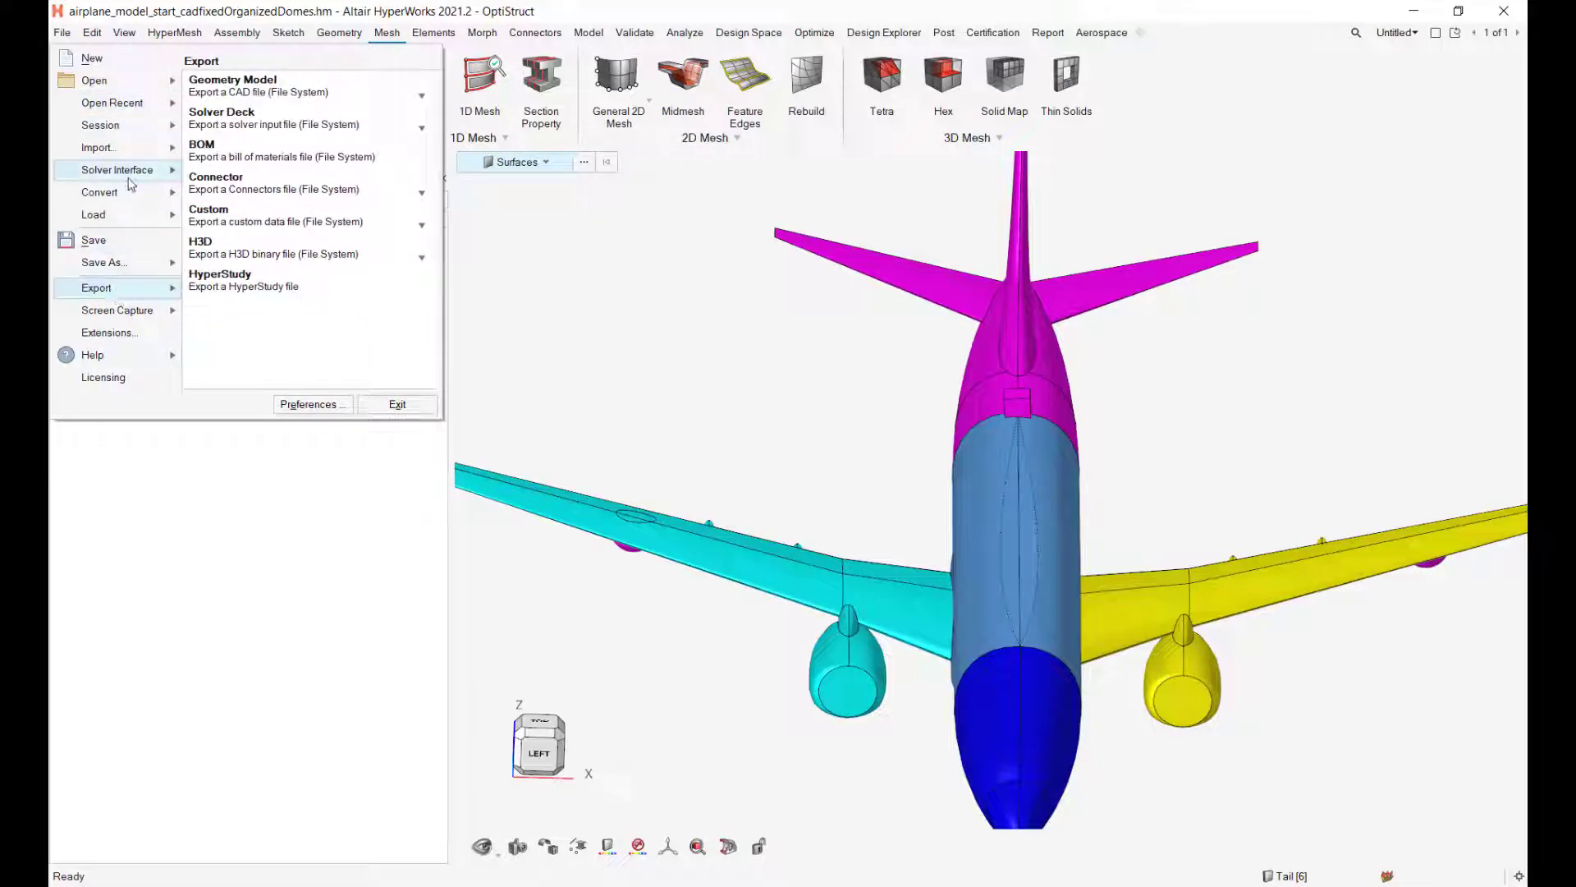
mouse_move(138, 178)
left_click(249, 156)
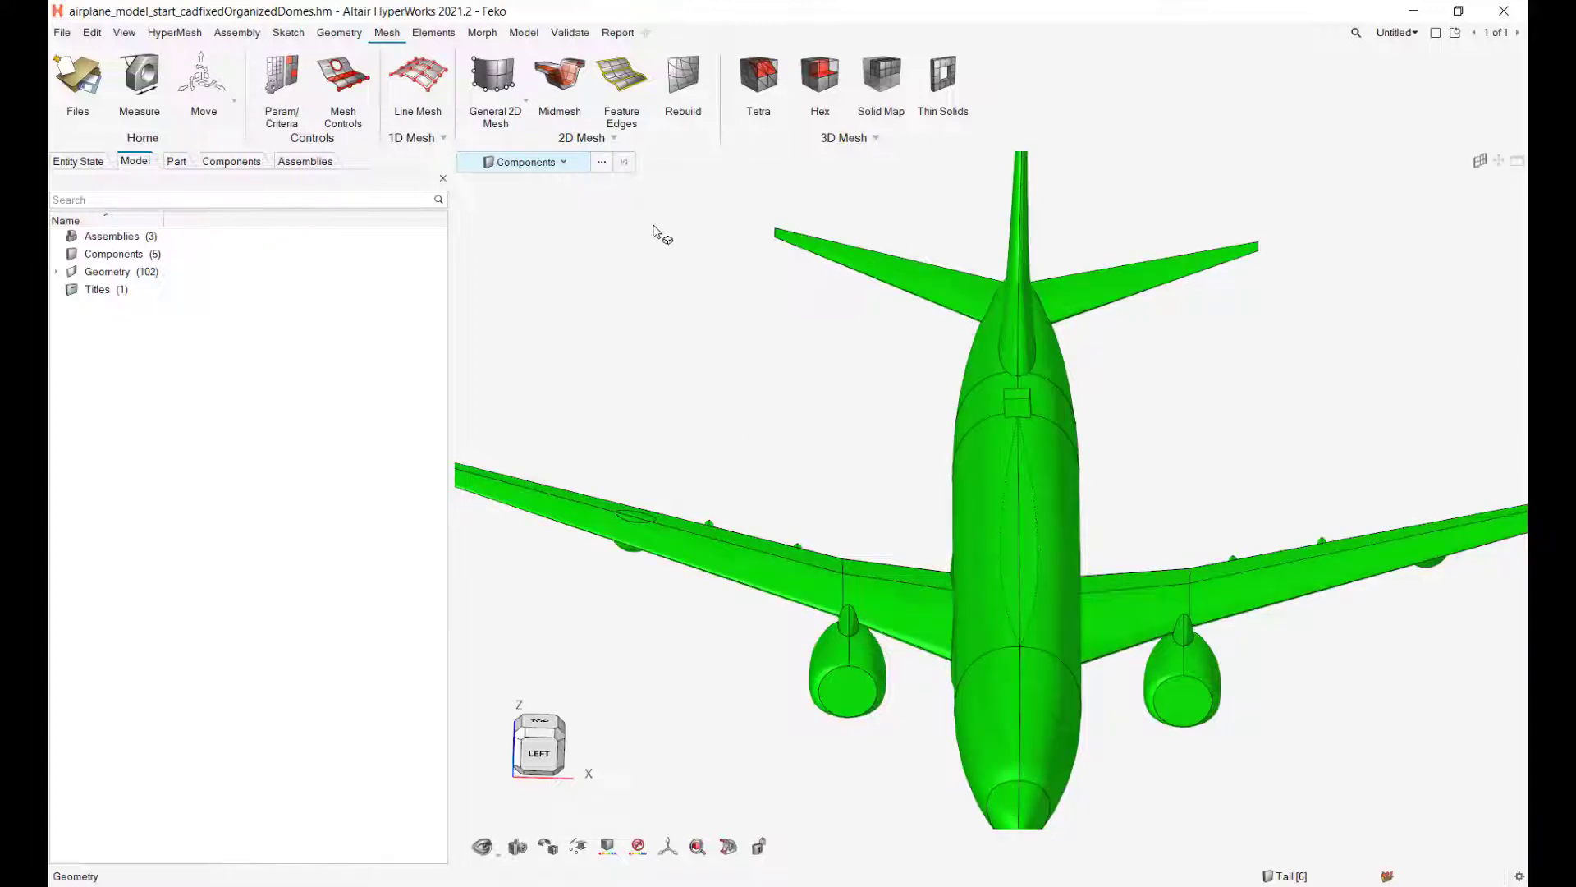
Restrict entity selection to components and look through the model's parts list of fuselage, nose, wings and tail.
left_click(564, 165)
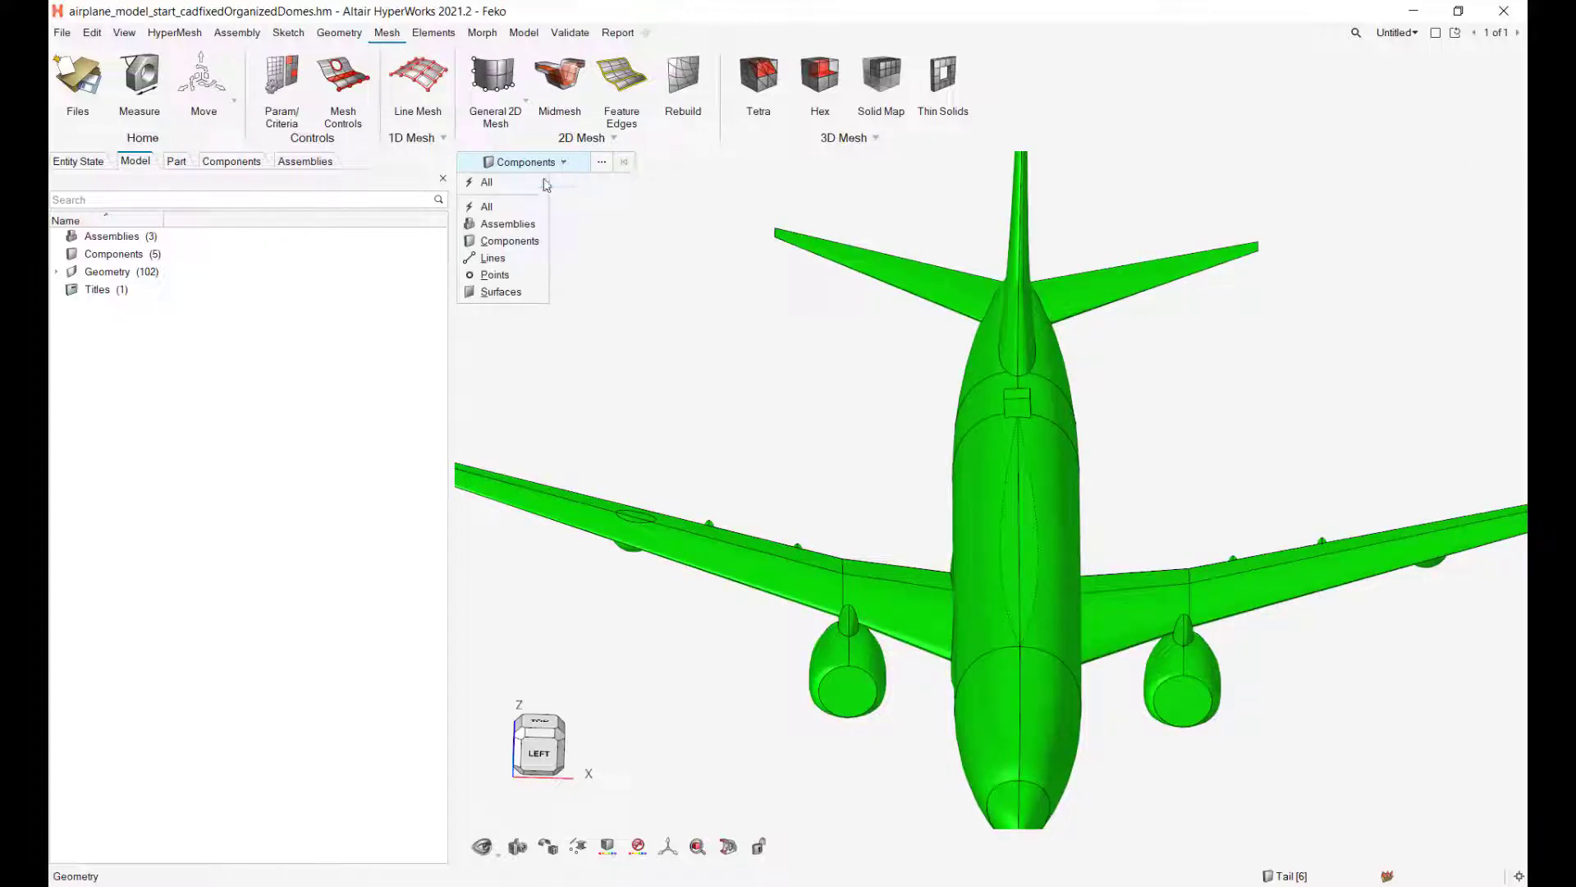
left_click(505, 240)
right_click_drag(770, 396, 703, 395)
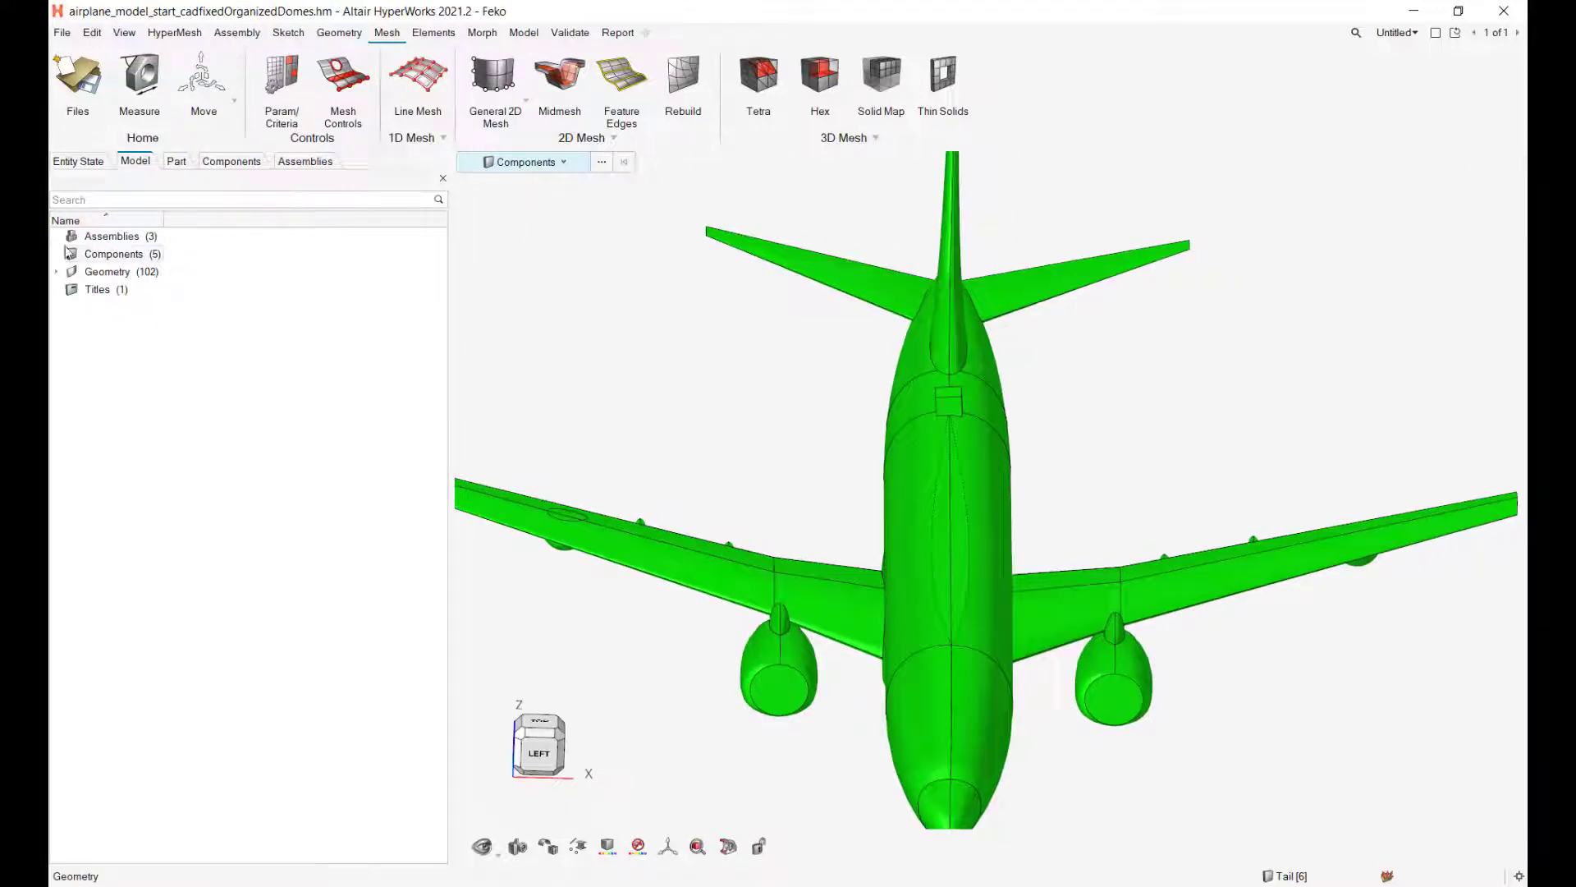
left_click(175, 163)
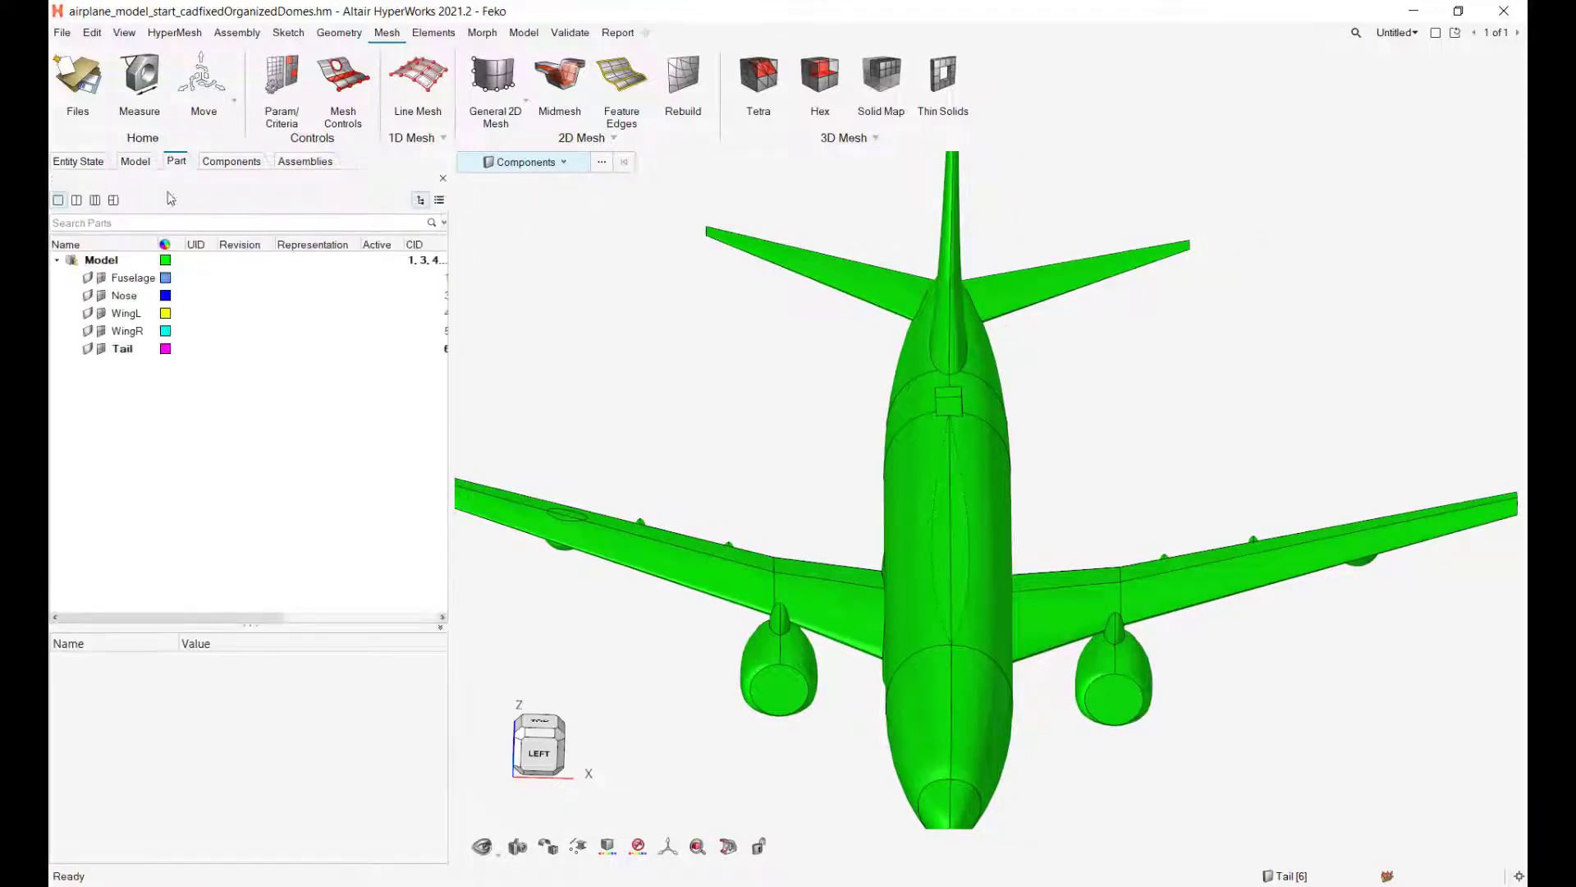
left_click(136, 162)
middle_click_drag(698, 404, 714, 552)
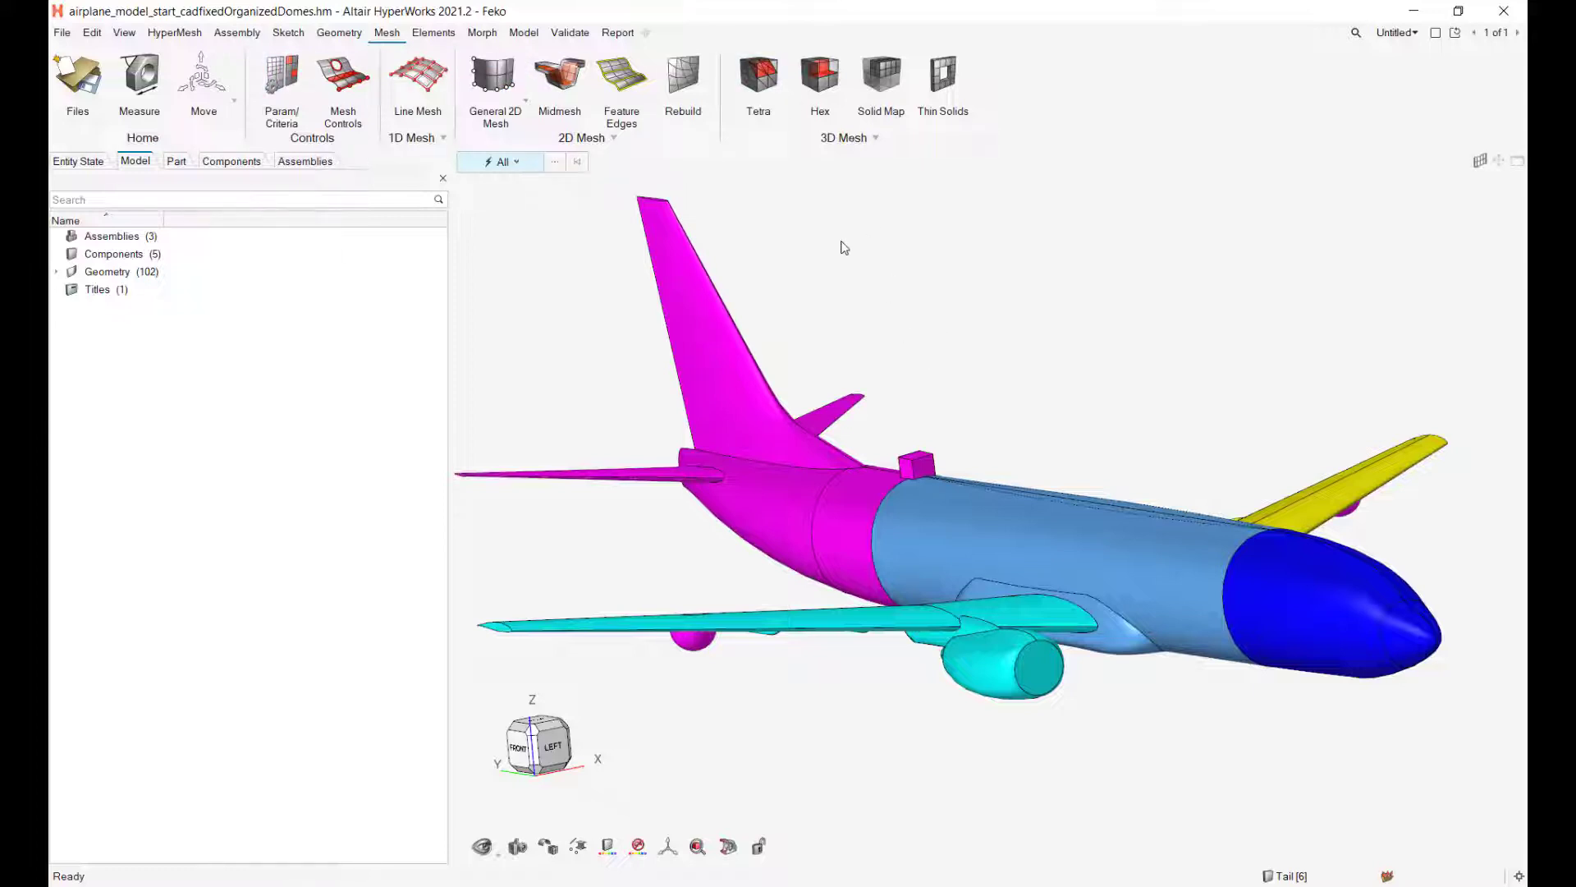
left_click(524, 101)
left_click(509, 89)
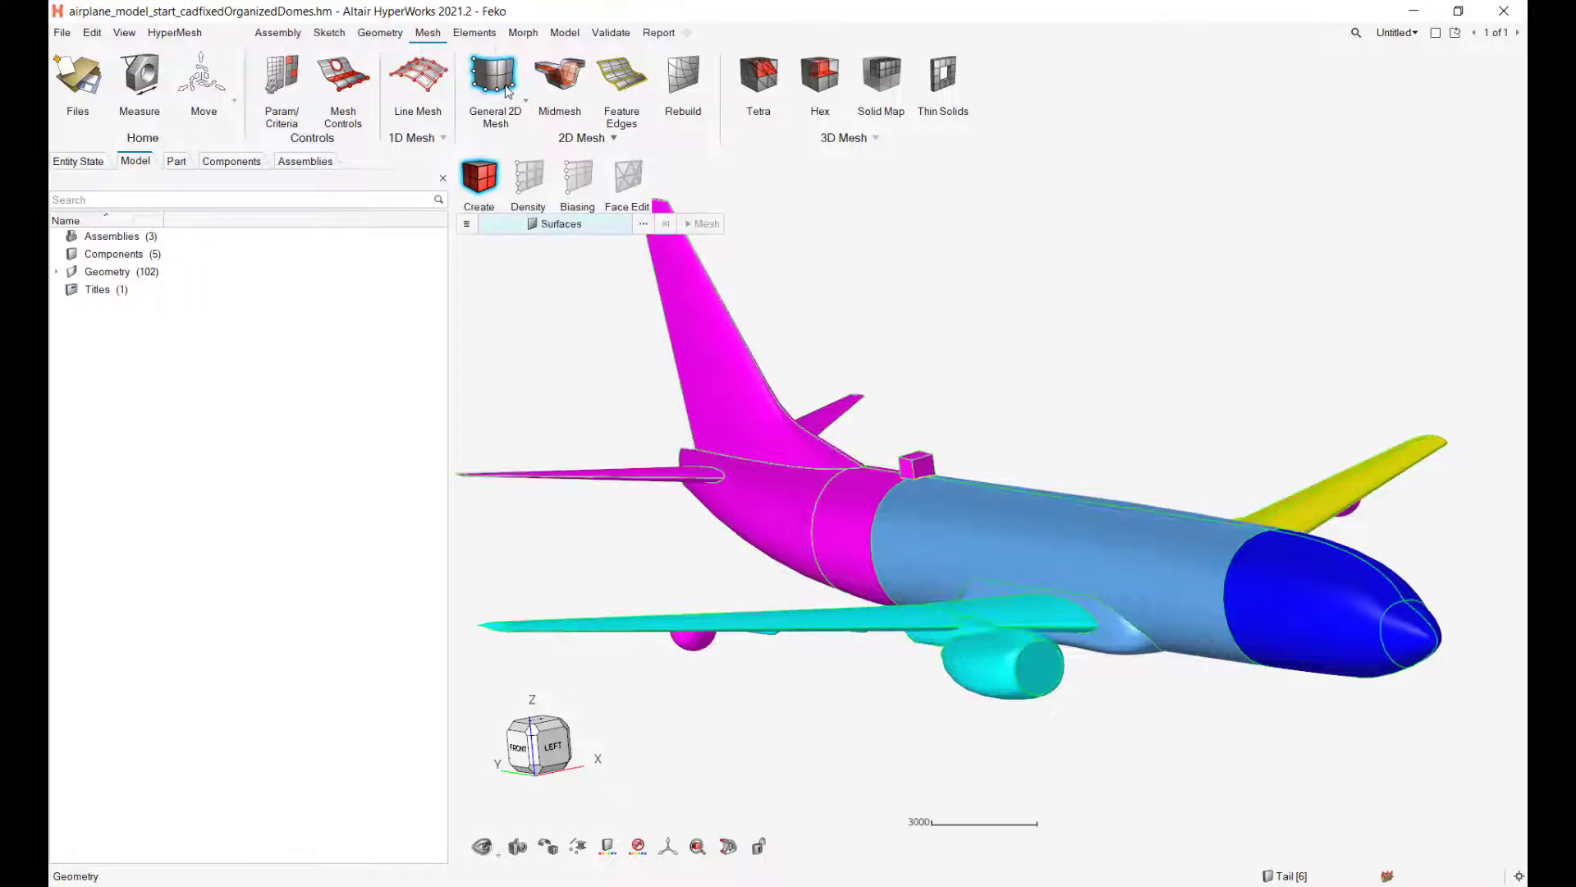
scroll(1337, 392, "down", 3)
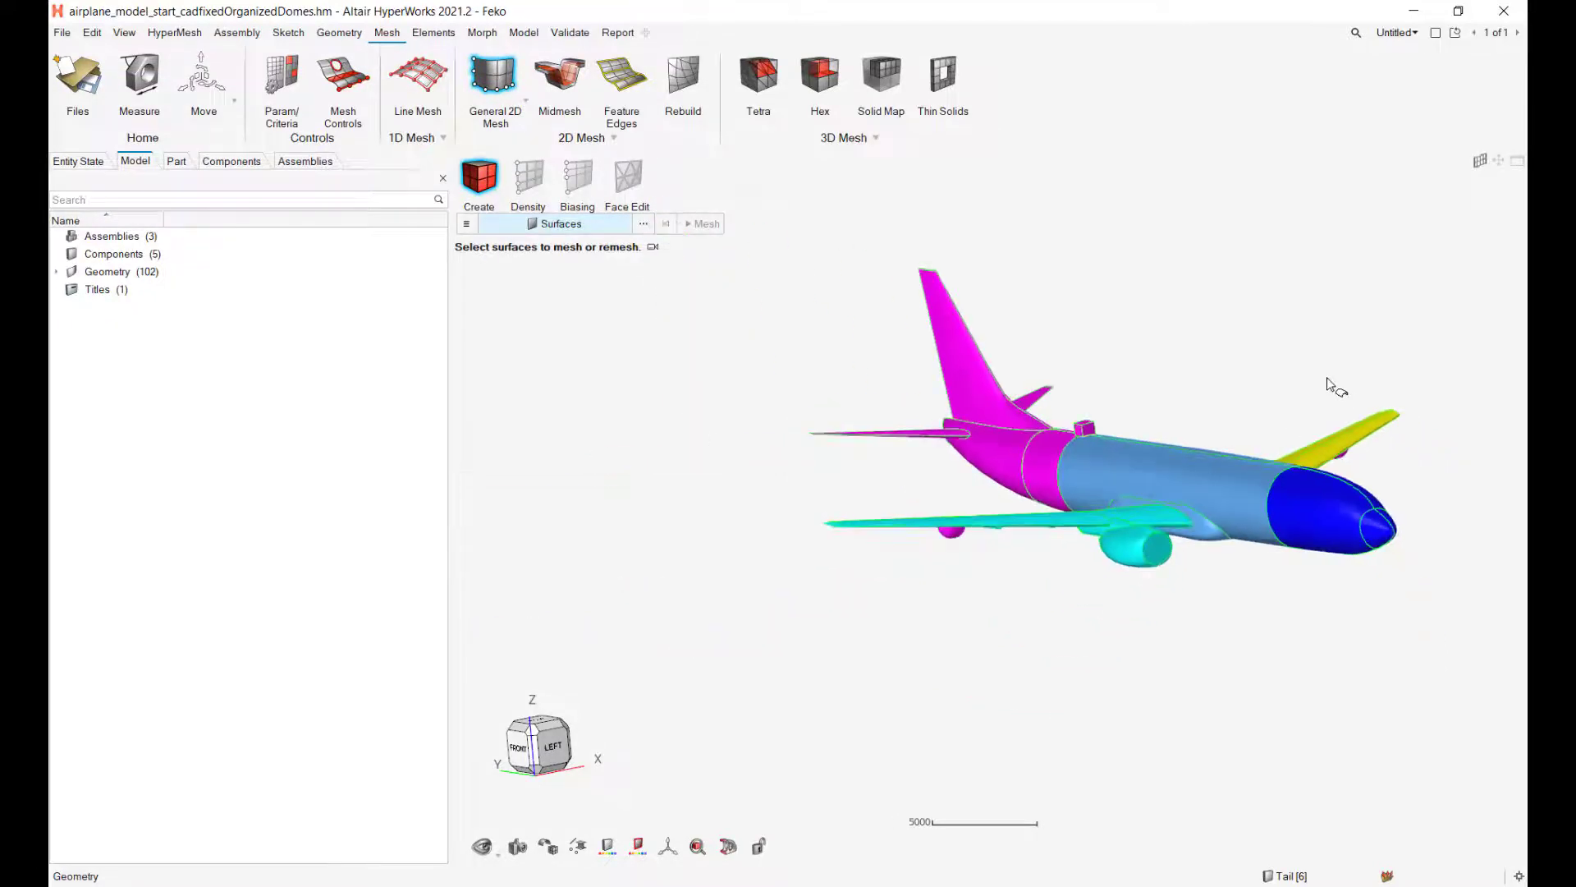
scroll(1330, 383, "up", 4)
scroll(1330, 383, "down", 2)
right_click_drag(1213, 341, 1230, 403)
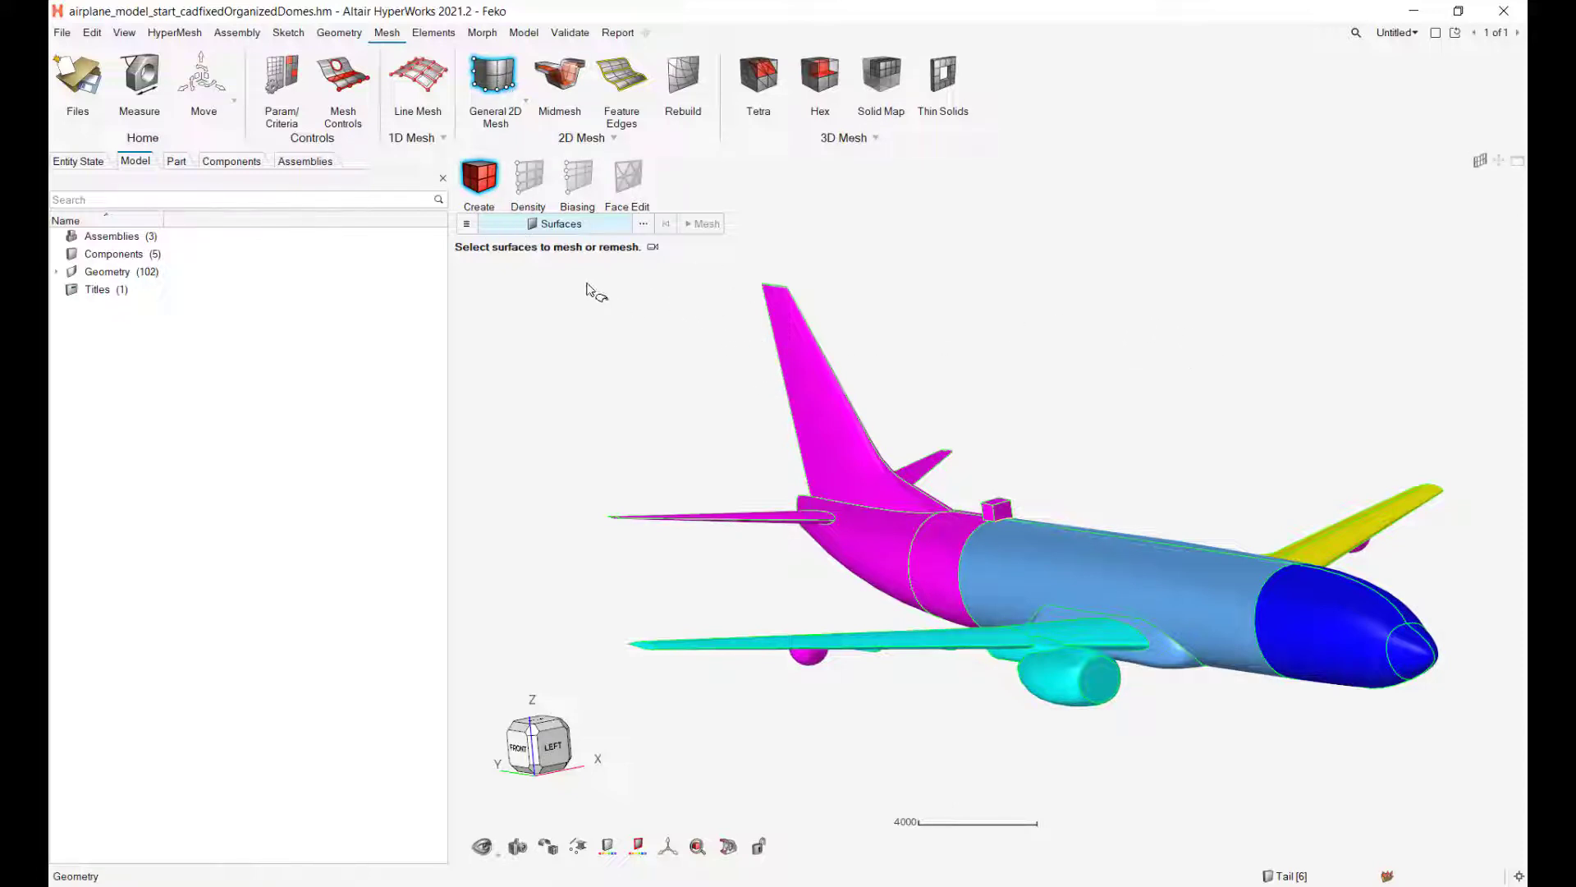
left_click_drag(587, 282, 1499, 794)
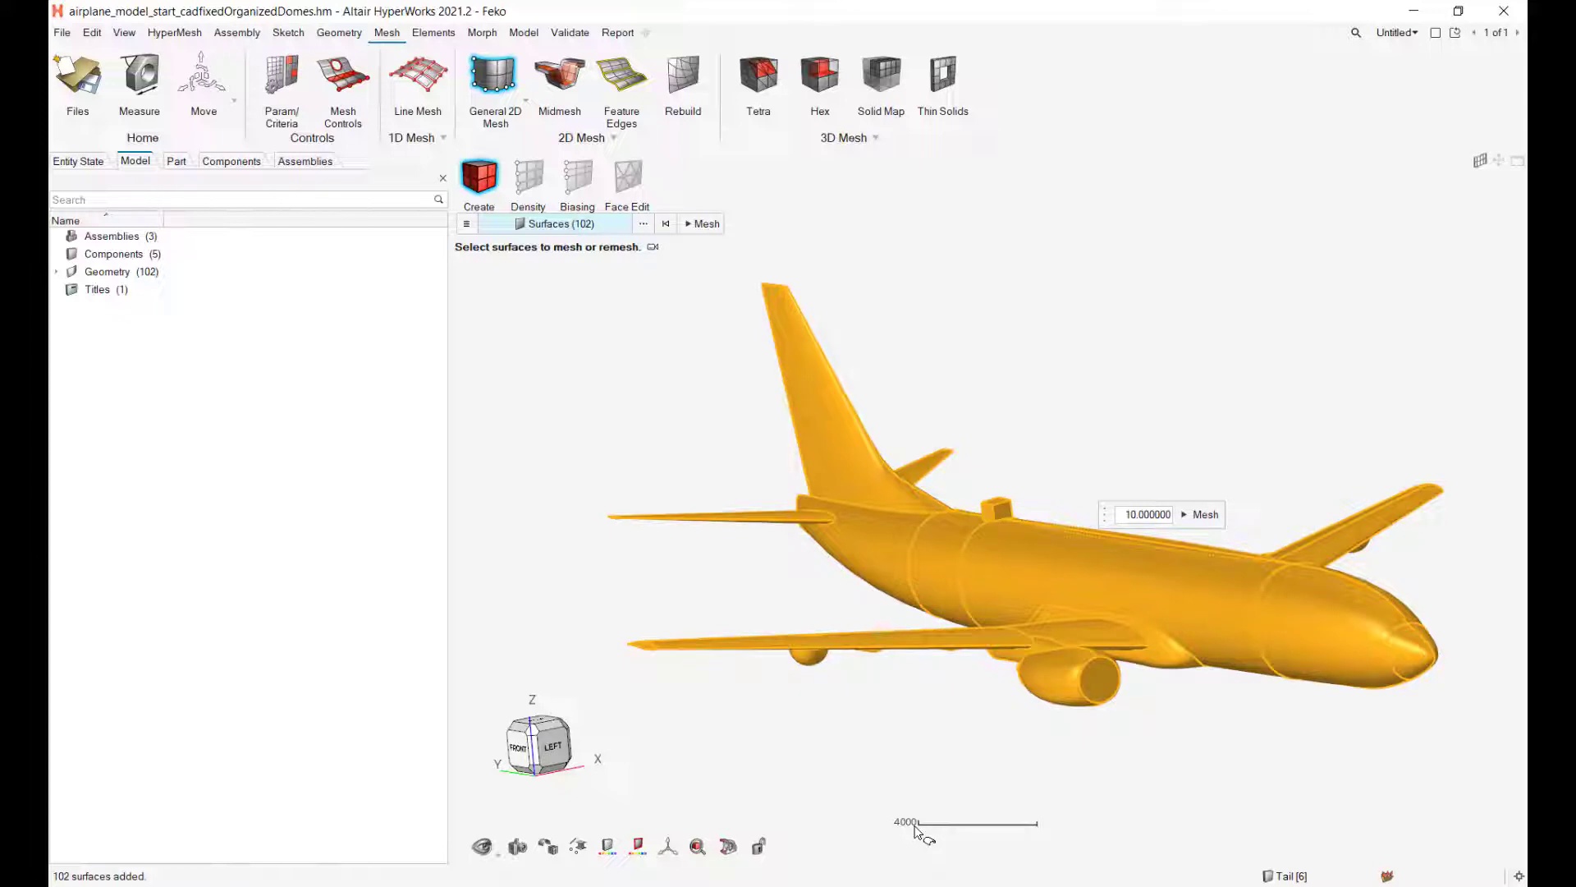
middle_click(916, 832)
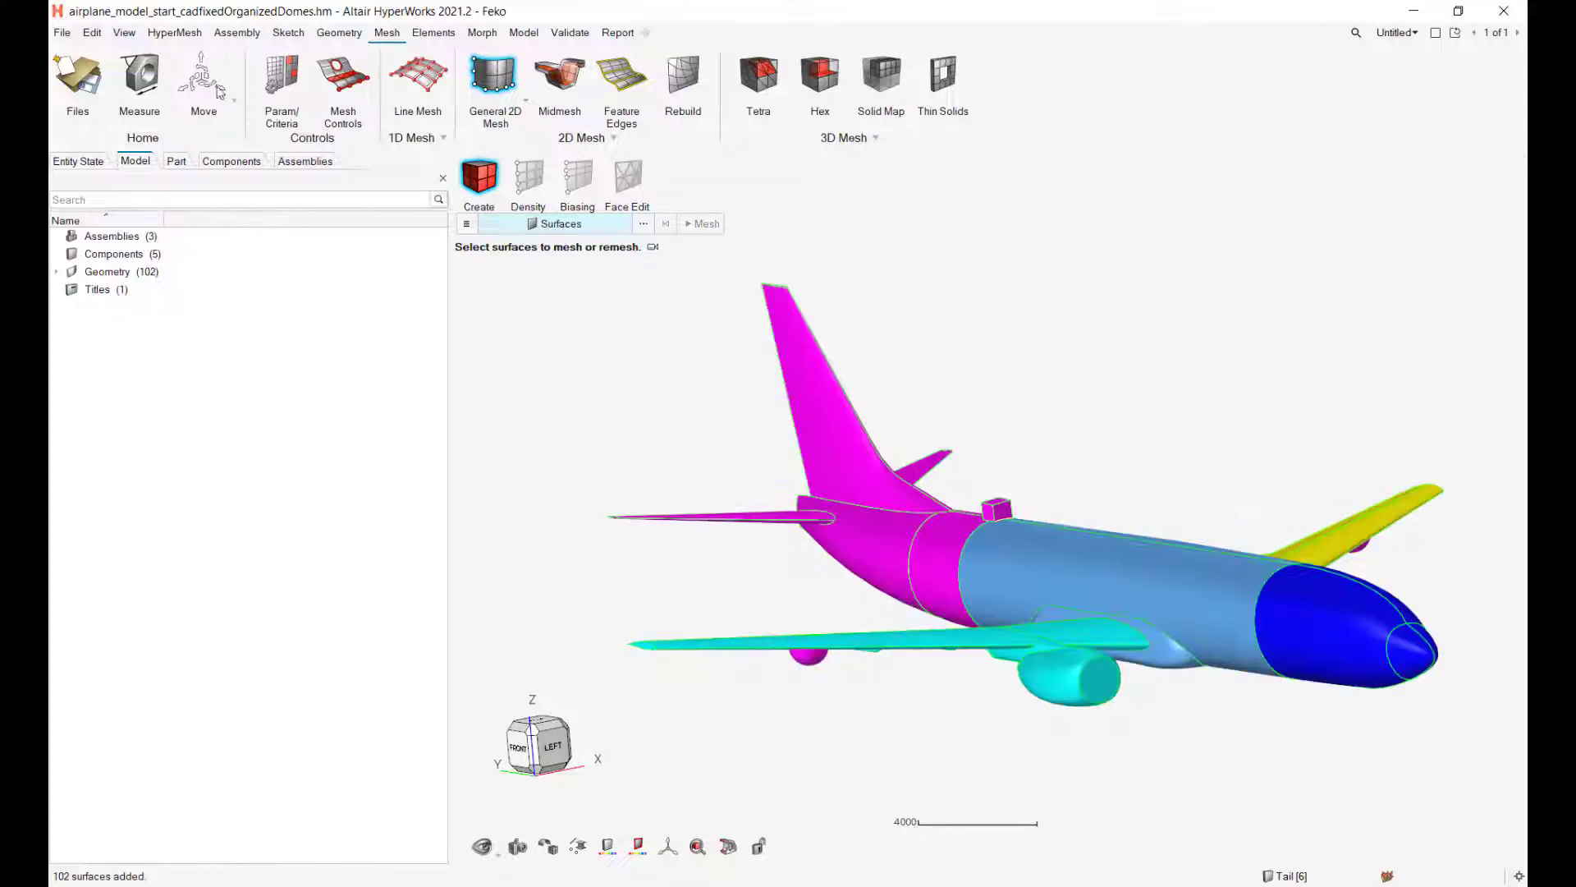
Measure the length of the yellow wing's spanwise edge to get a sense of the airplane's dimensions.
left_click(140, 76)
scroll(1035, 595, "up", 5)
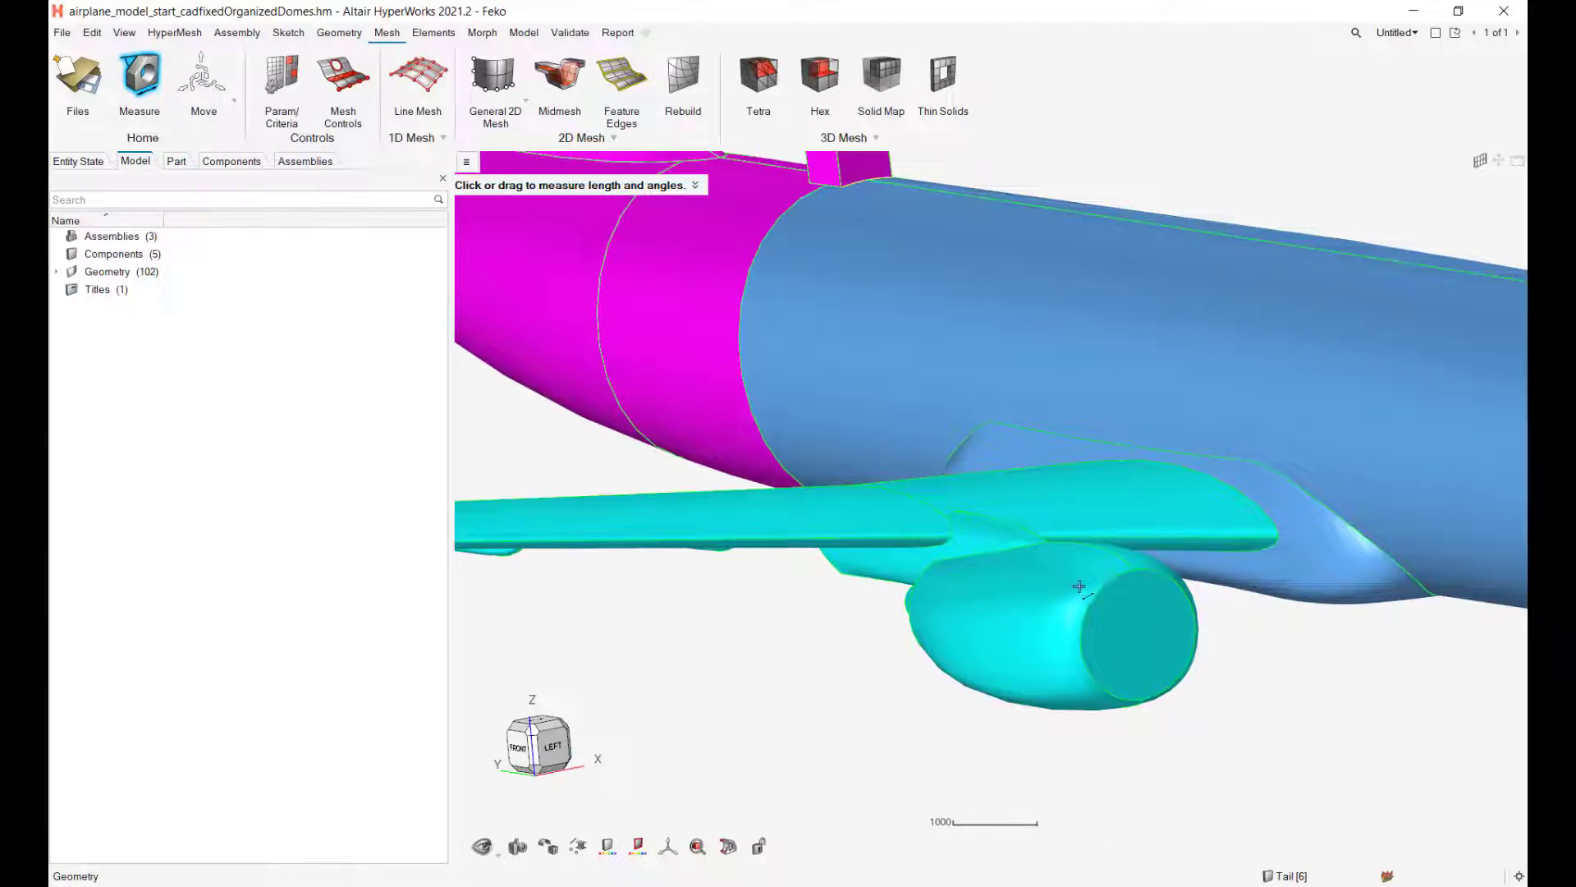
right_click_drag(1079, 586, 916, 590)
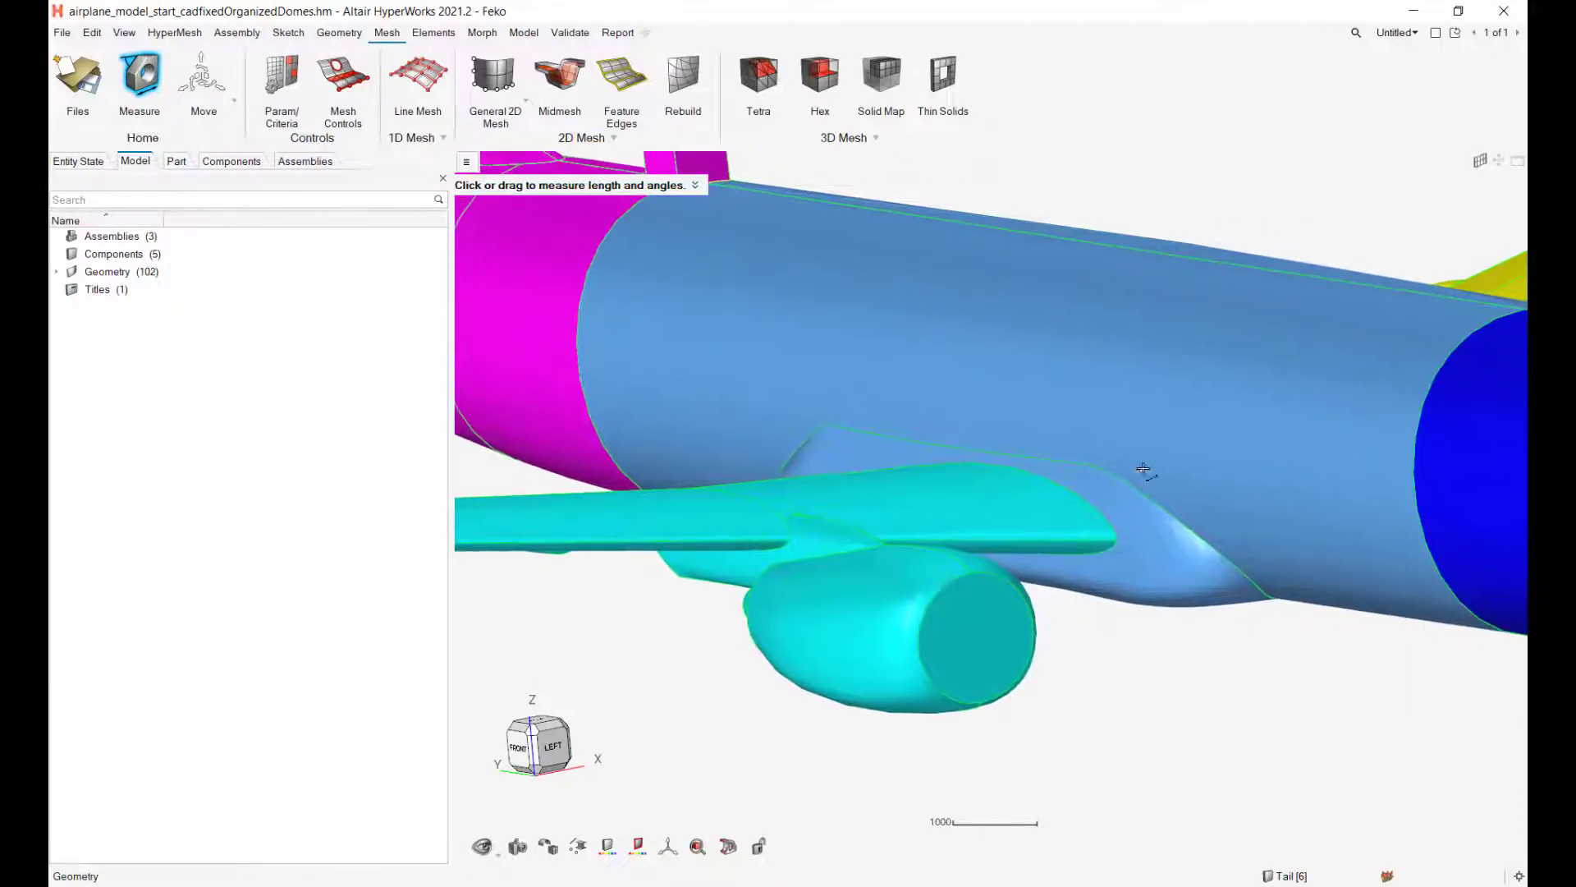
right_click_drag(1143, 469, 914, 457)
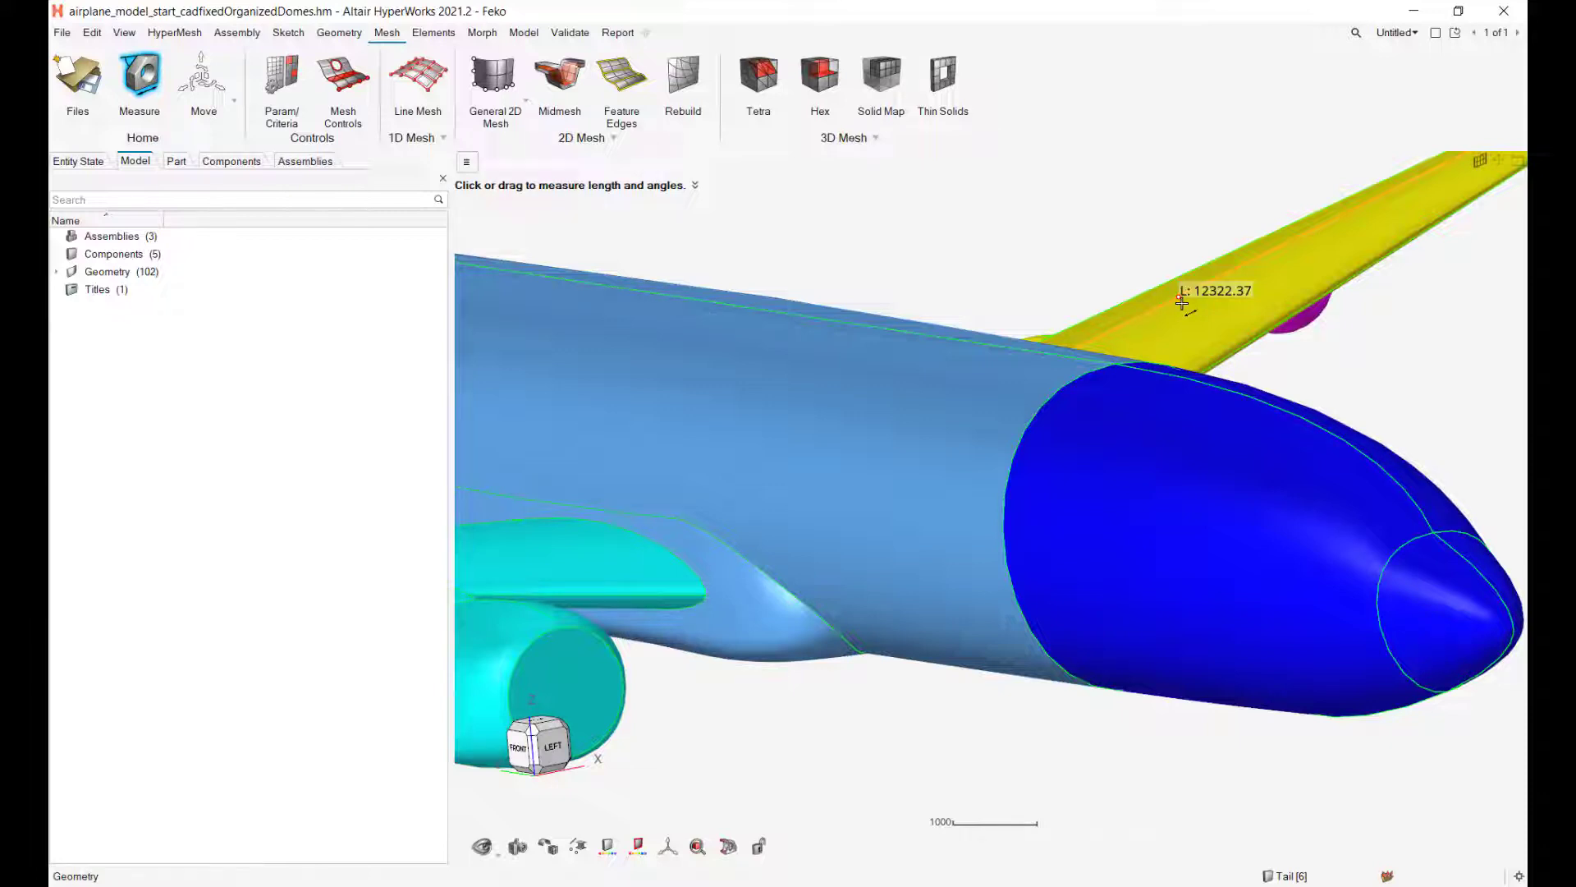
middle_click_drag(1084, 204, 1071, 332)
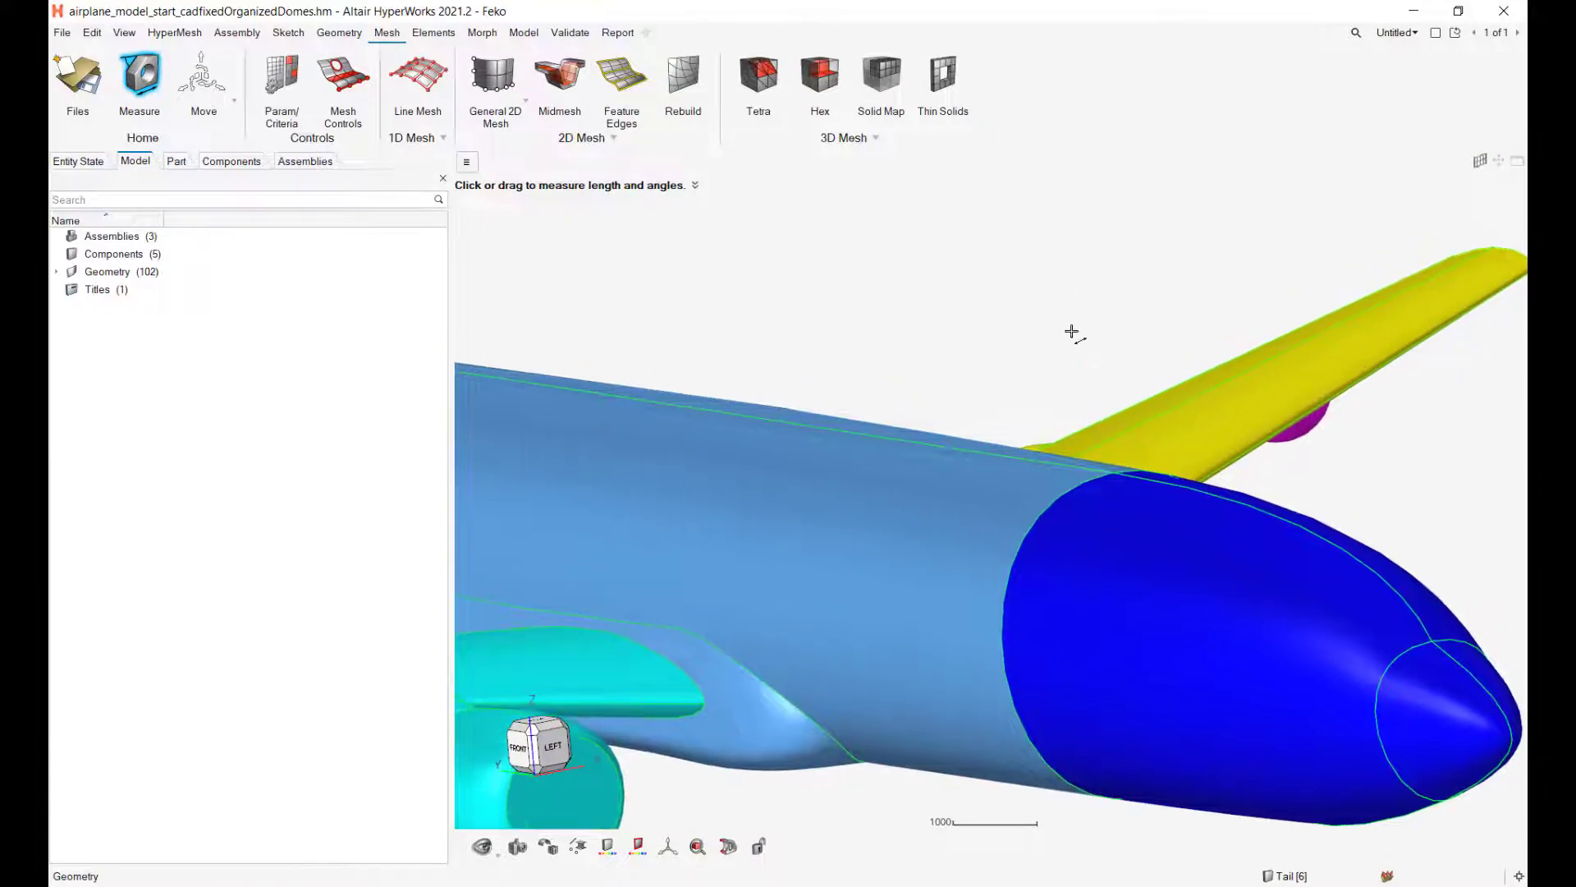
scroll(1071, 331, "down", 3)
right_click_drag(1077, 331, 1199, 323)
middle_click_drag(1233, 241, 1228, 277)
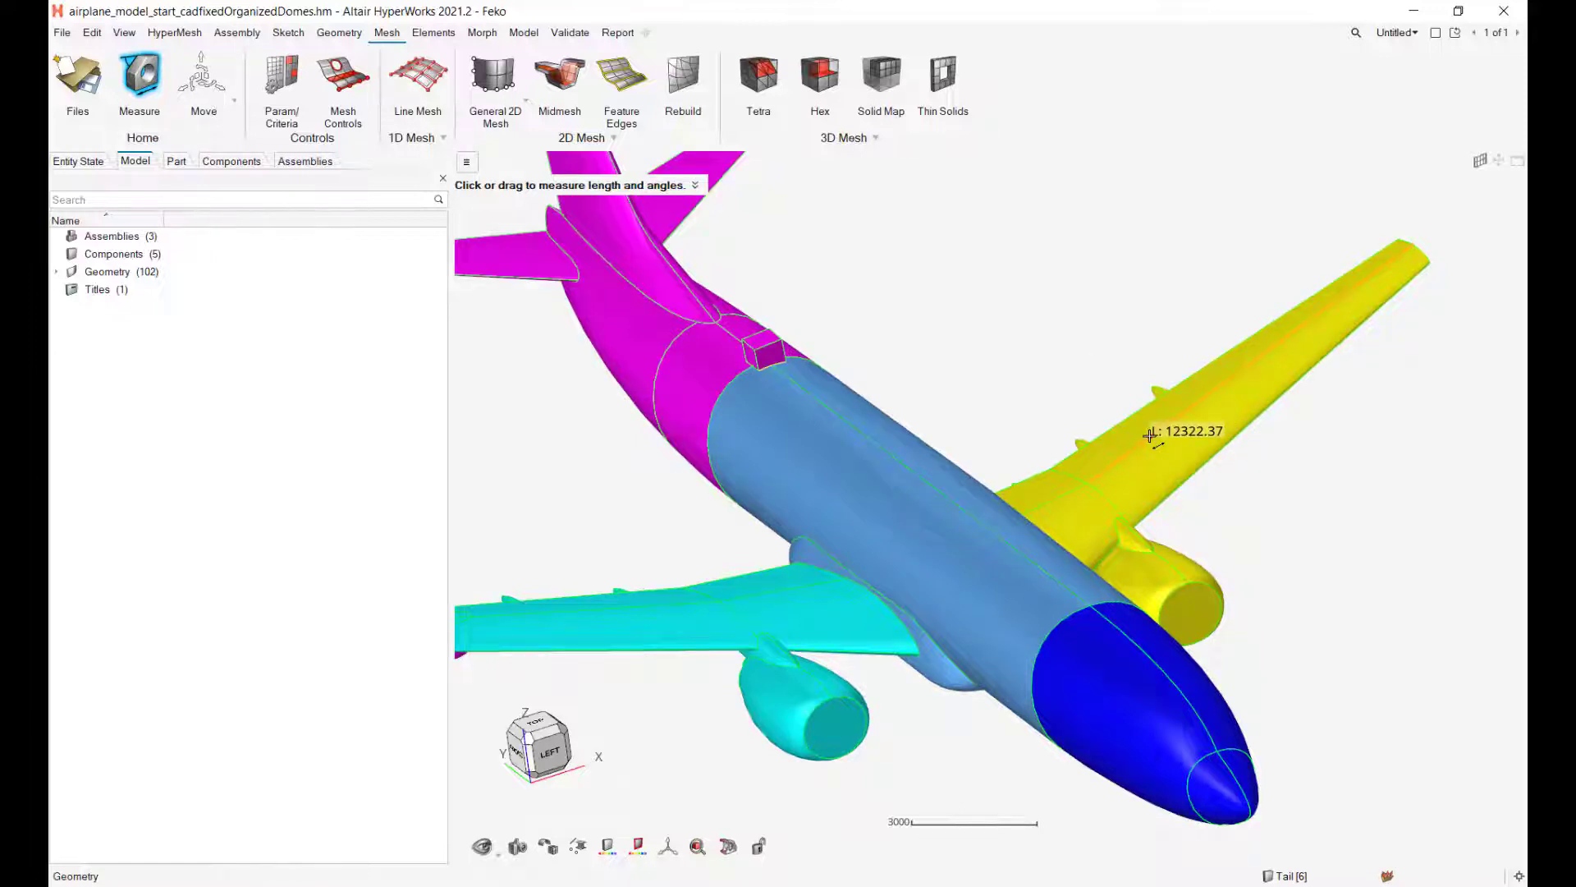
Examine the small details along the yellow wing's edge against the scale bar to judge a suitable element size.
scroll(1148, 435, "up", 8)
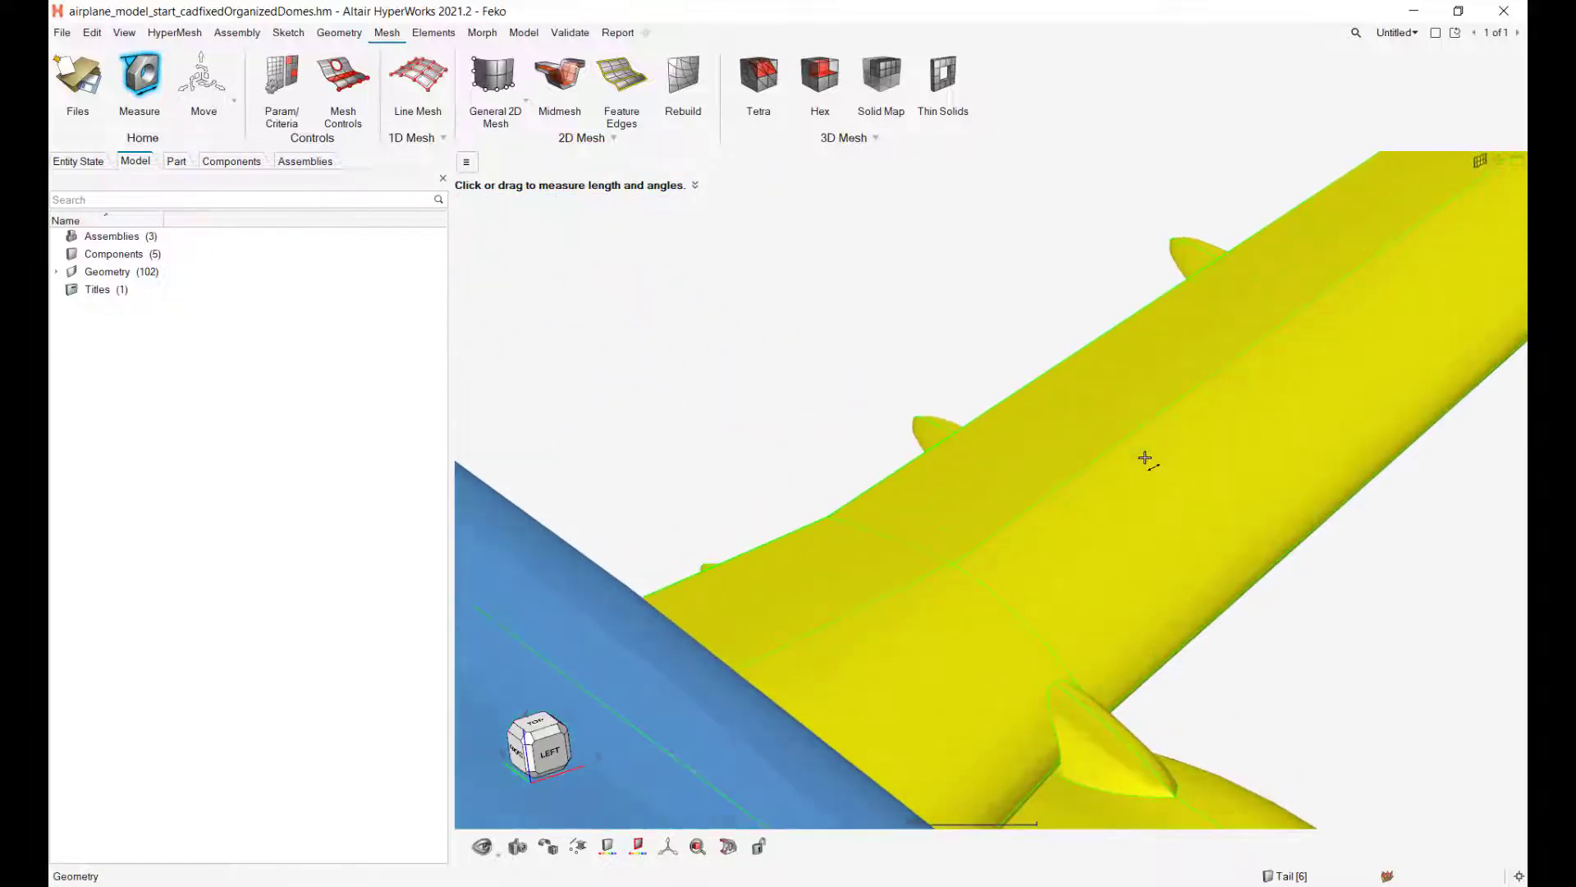
scroll(1038, 778, "down", 4)
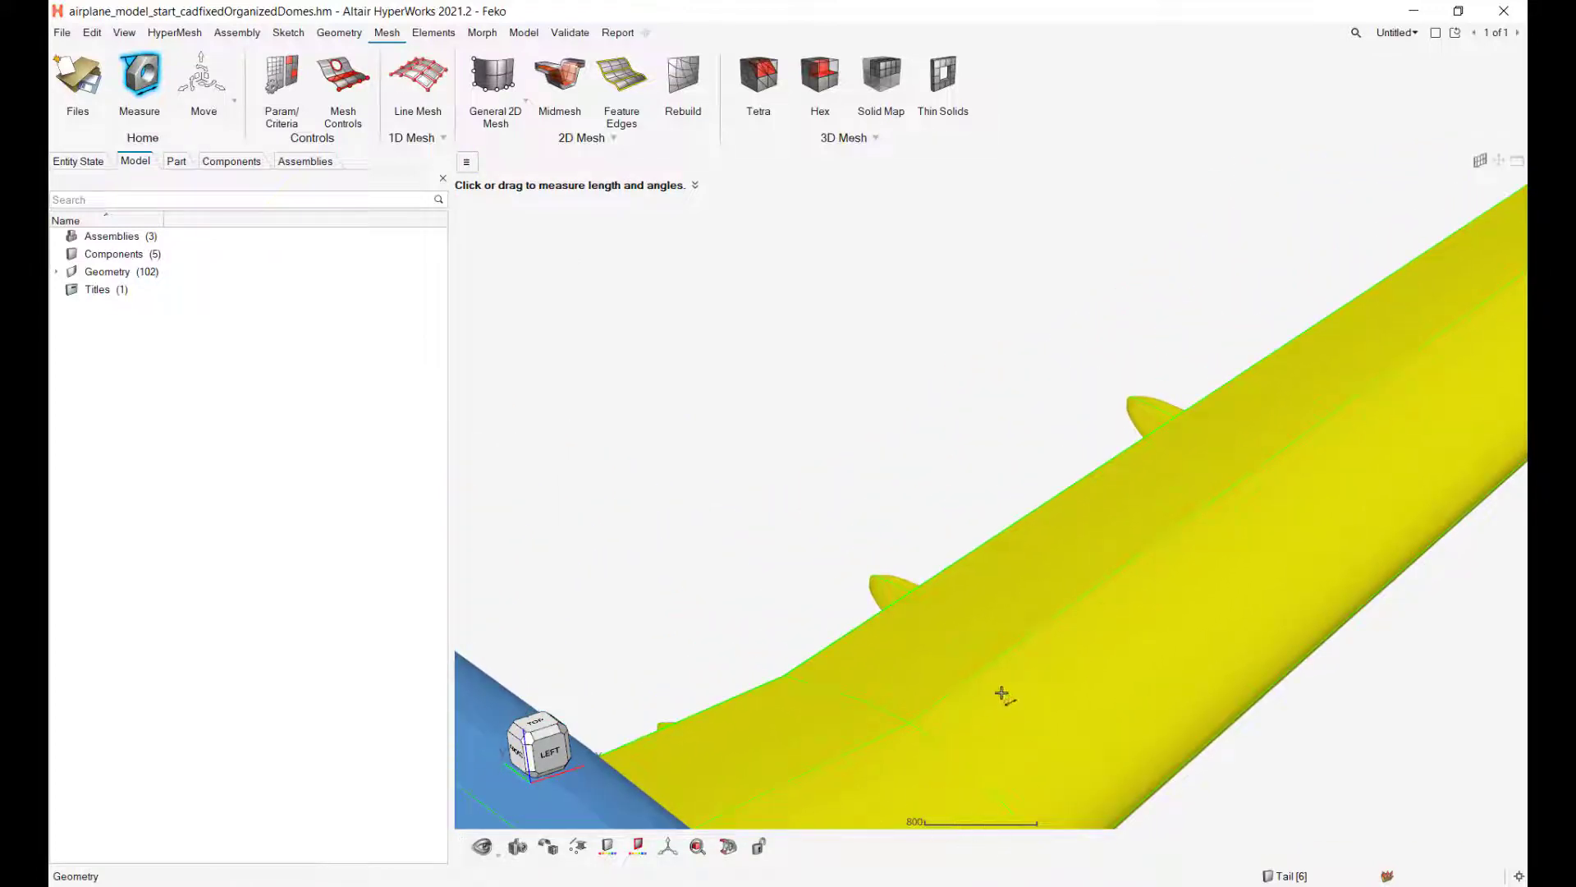
scroll(982, 743, "up", 3)
scroll(969, 731, "up", 4)
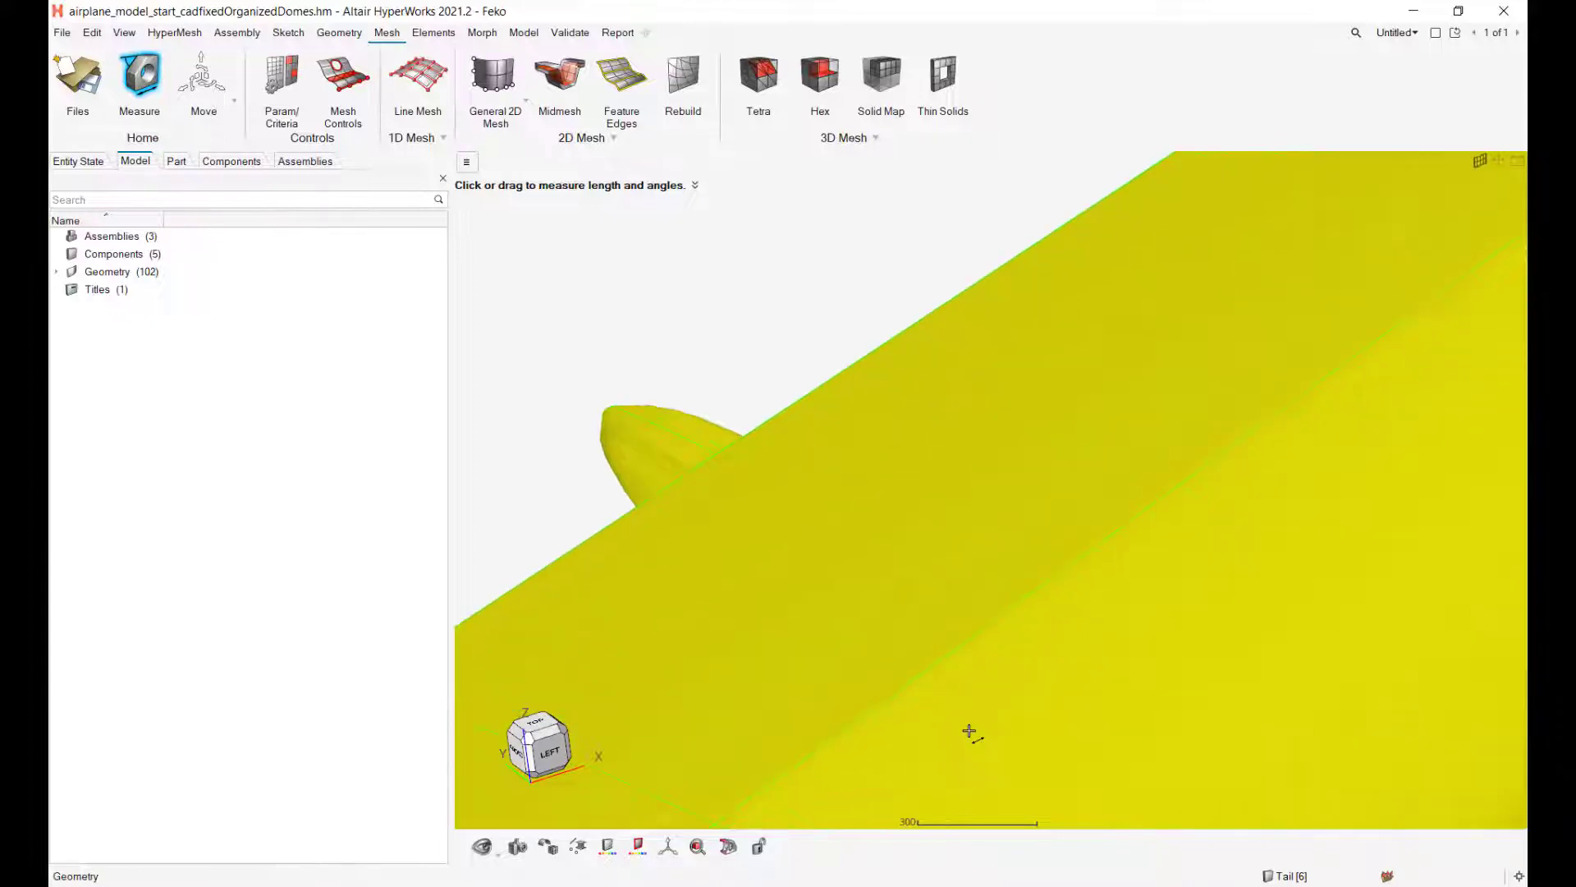
middle_click_drag(1001, 723, 1249, 721)
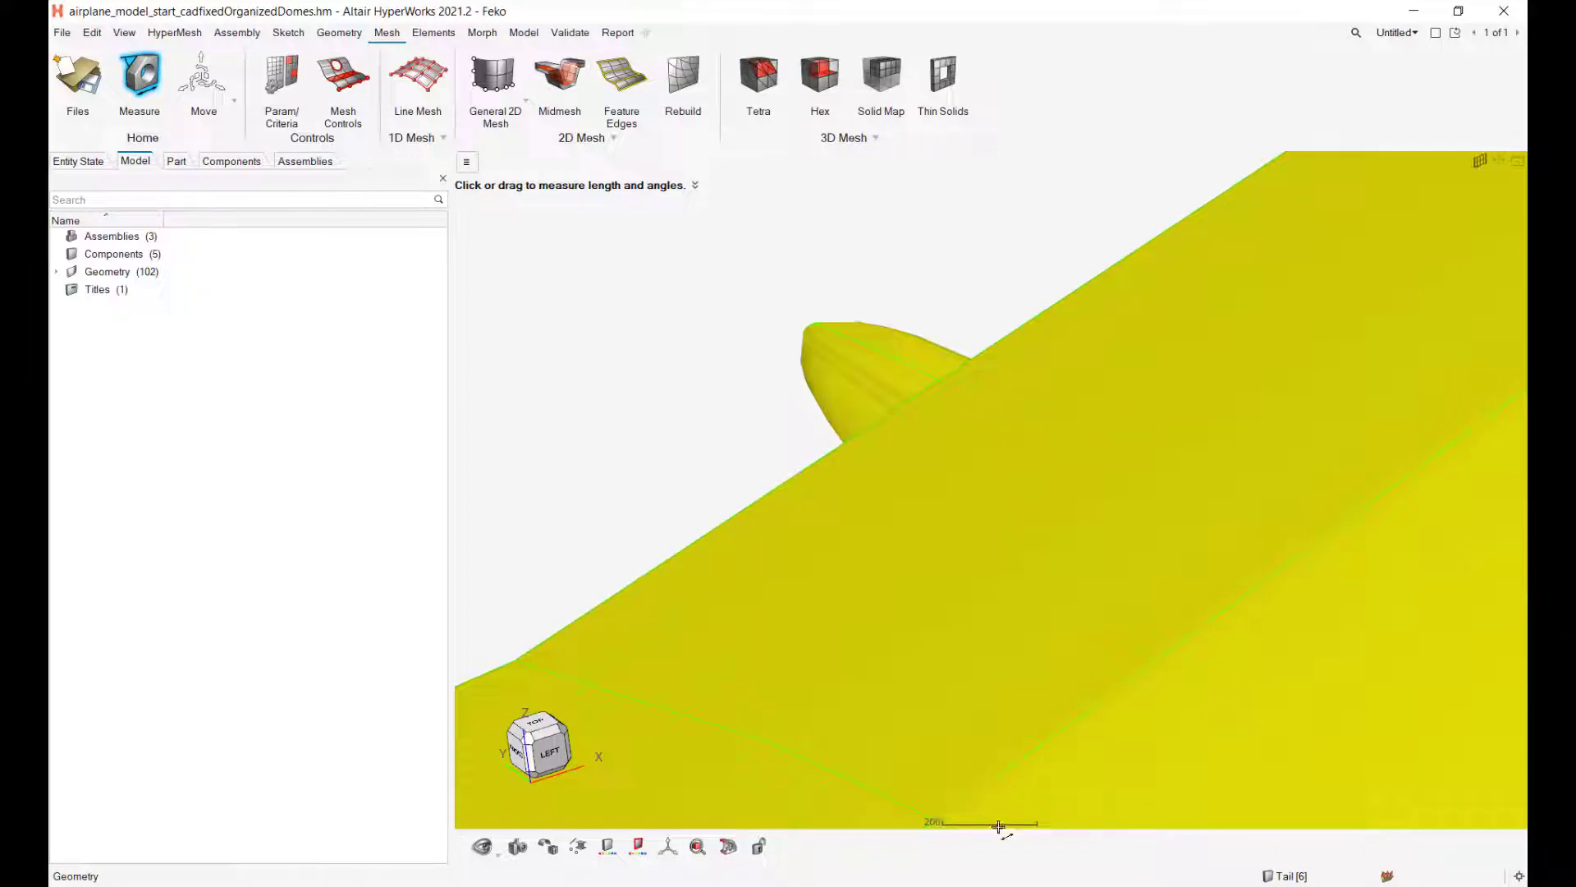
scroll(1075, 729, "down", 5)
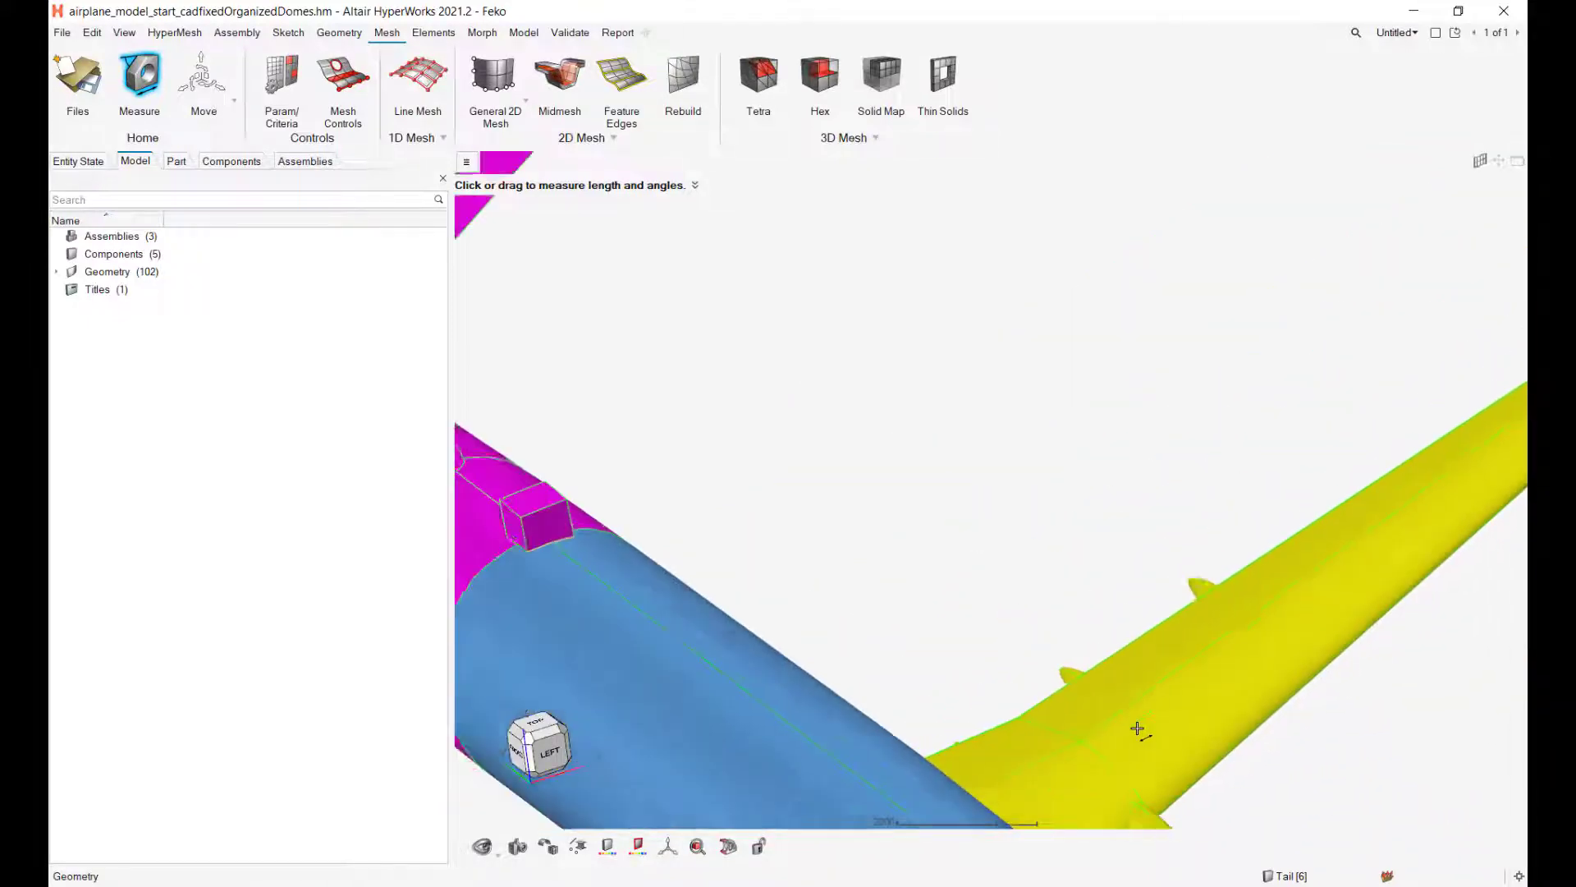
scroll(1137, 729, "down", 5)
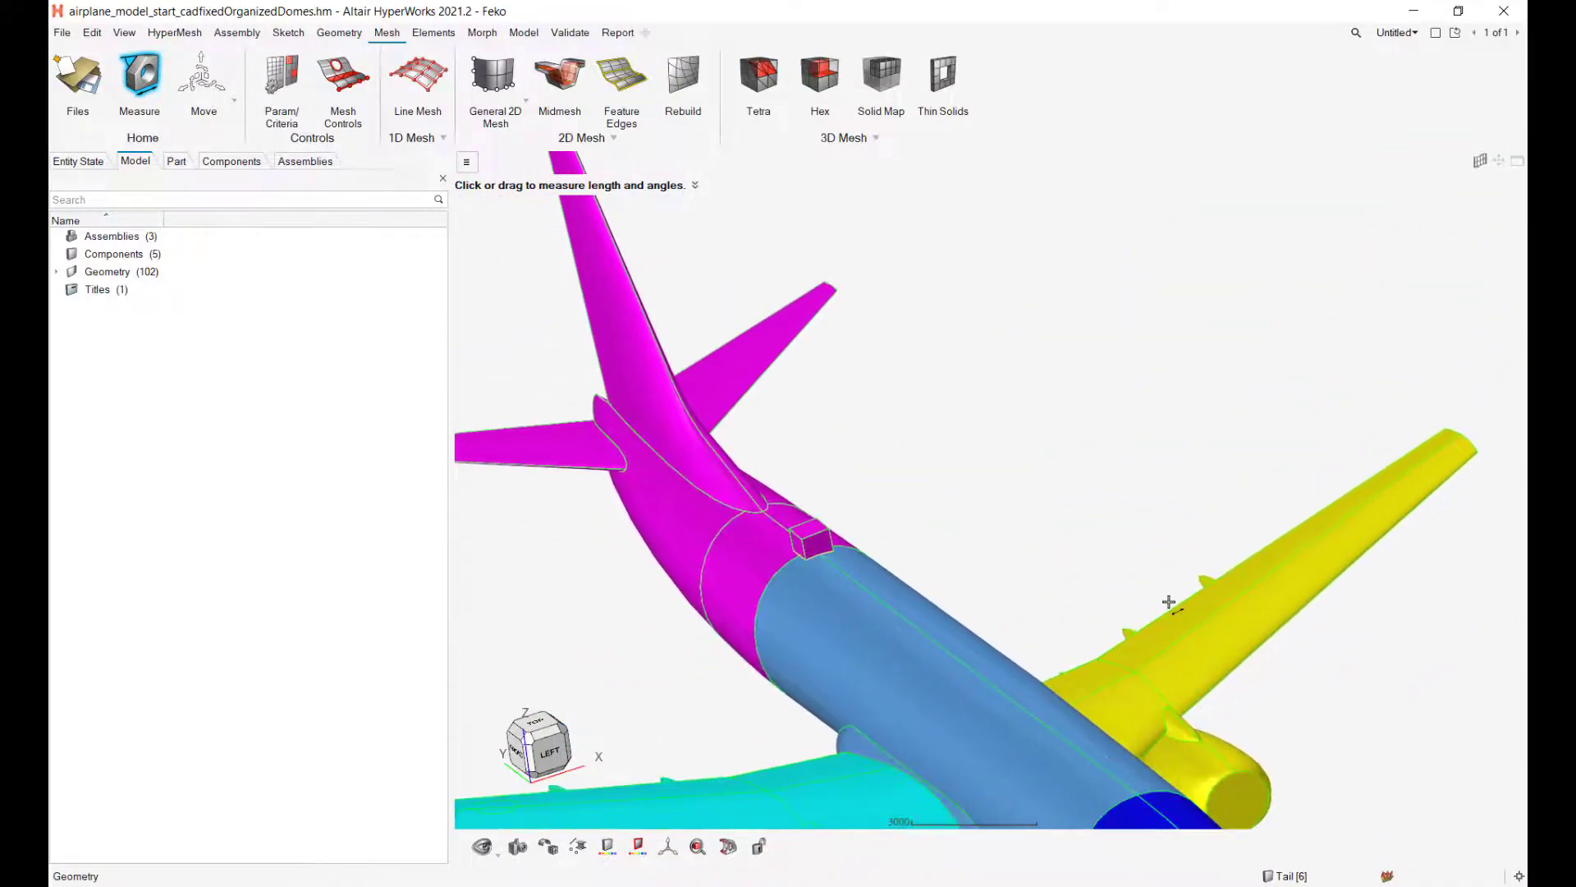
Create a 2D mesh on all of the airplane's surfaces with an element size of 200.
left_click(493, 75)
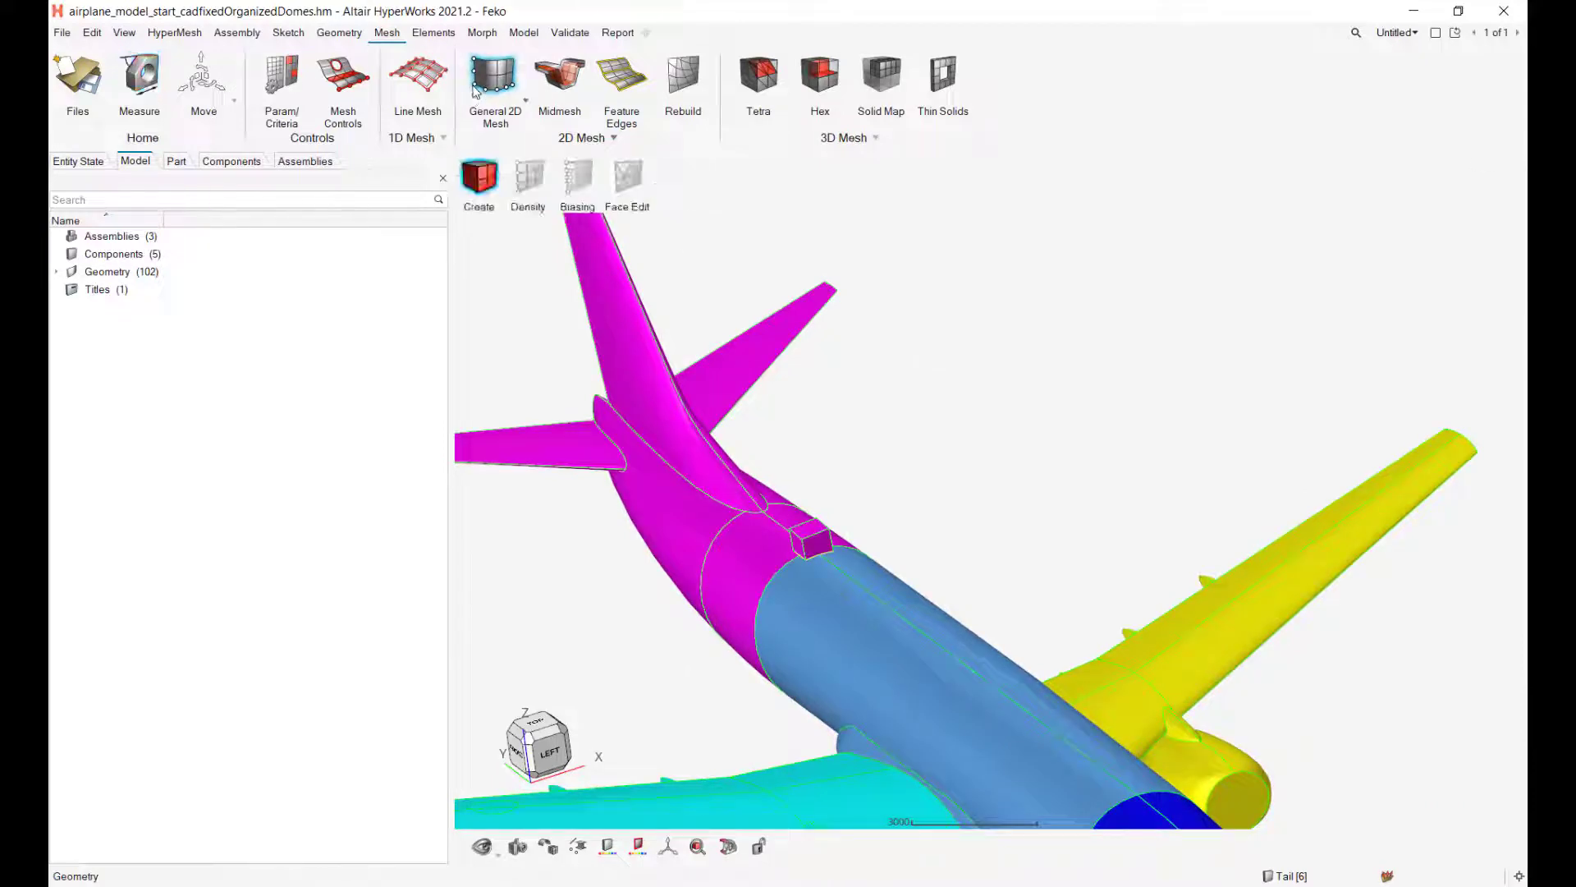
scroll(1036, 447, "down", 1)
scroll(1026, 431, "down", 4)
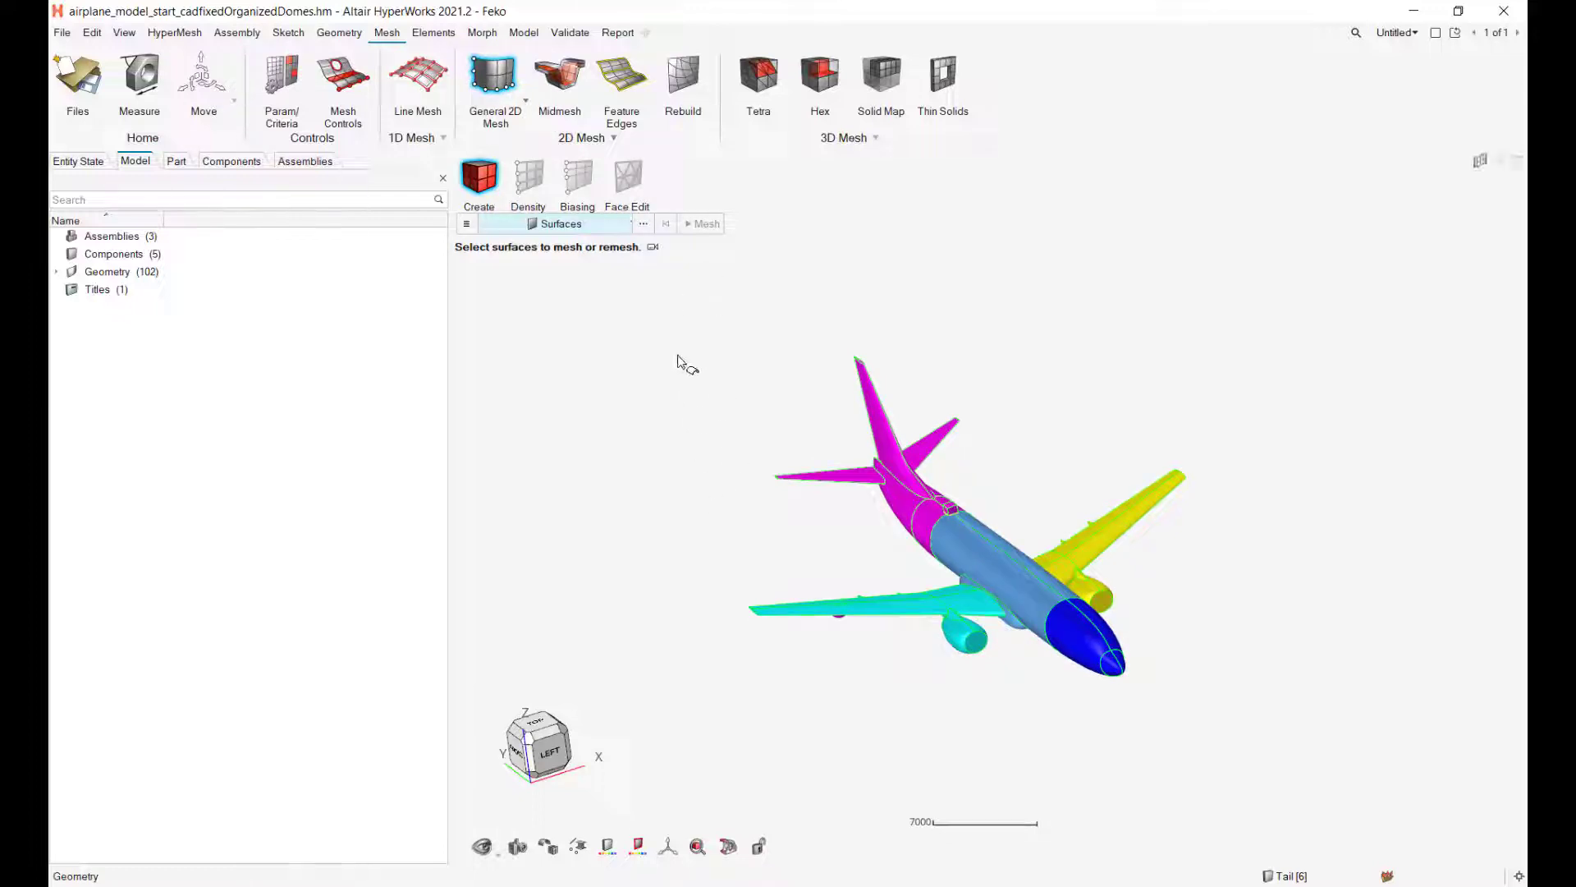
left_click_drag(667, 308, 1221, 757)
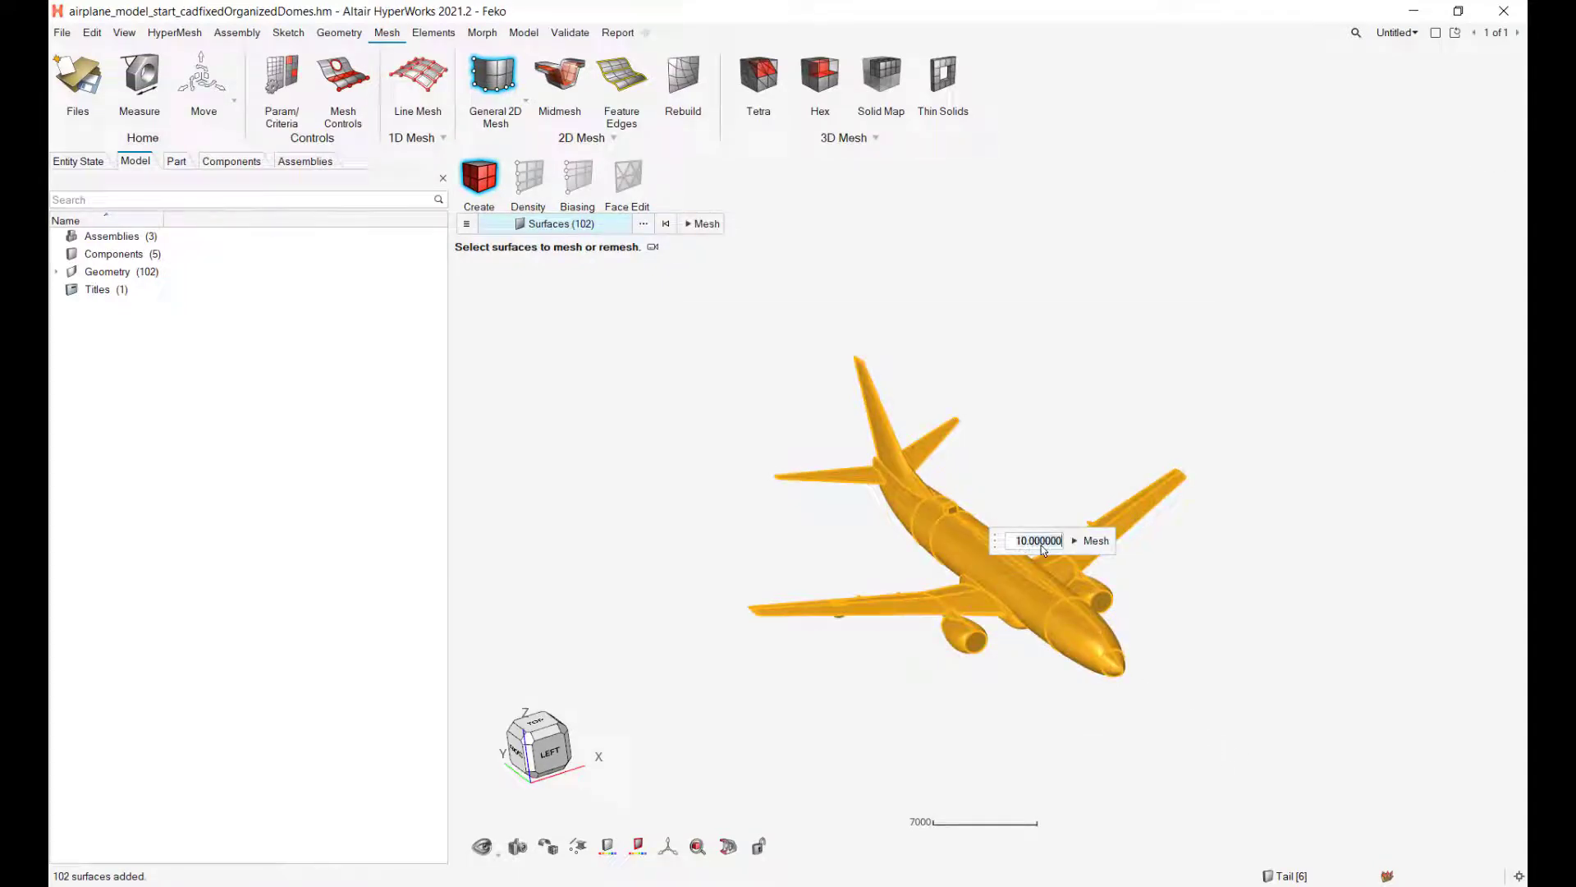
type("200")
left_click(1087, 544)
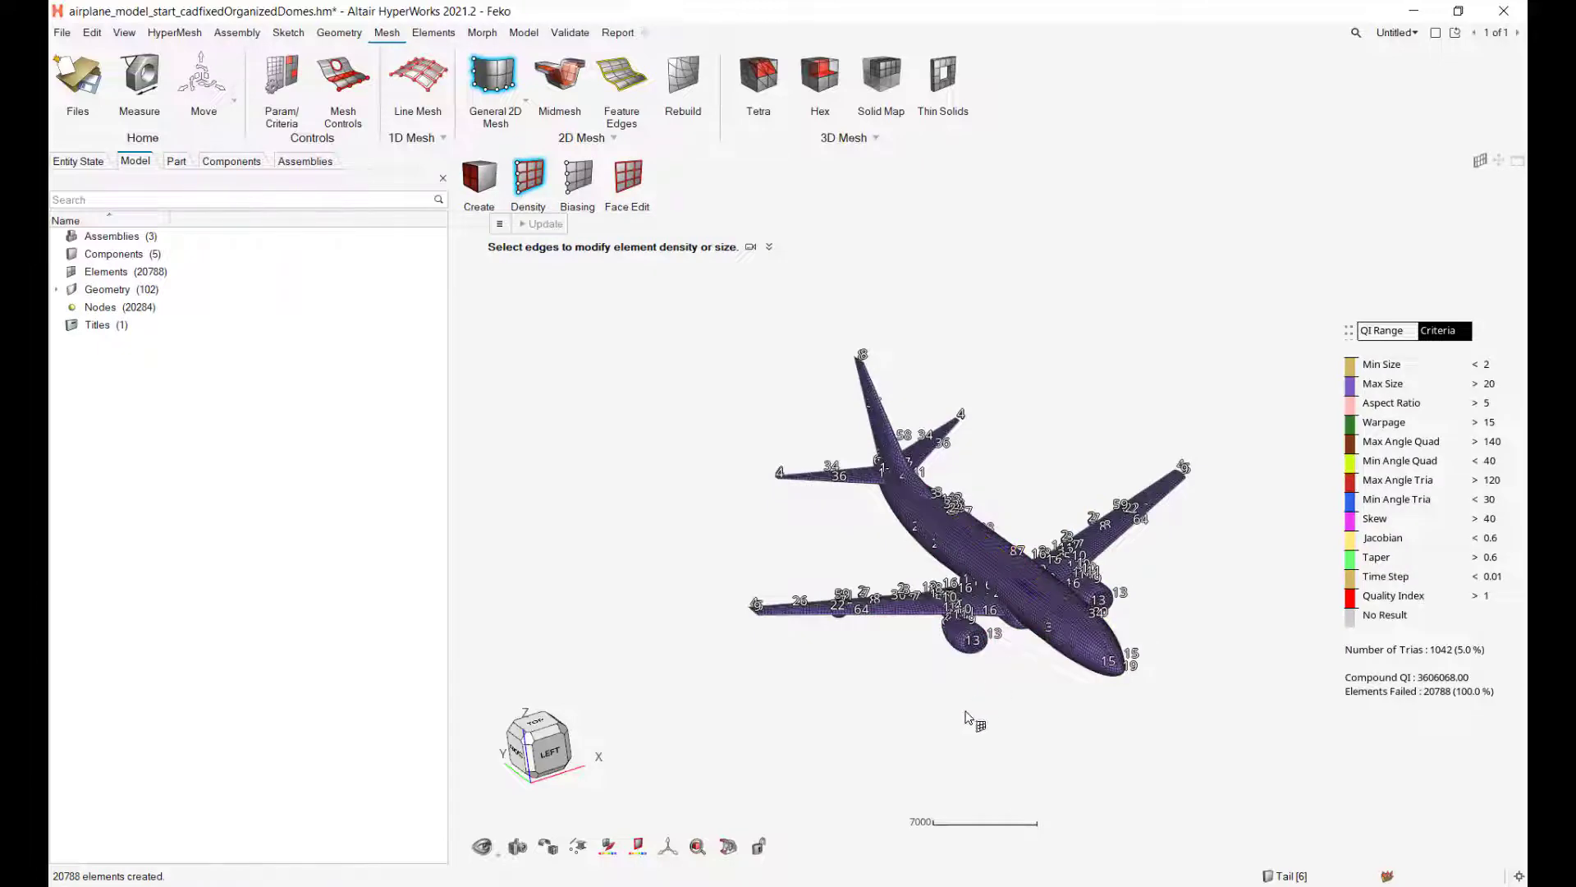
Examine the surface mesh on the airplane's fuselage, wings, engines and tail.
scroll(990, 712, "up", 4)
scroll(1008, 702, "down", 1)
scroll(1007, 700, "down", 1)
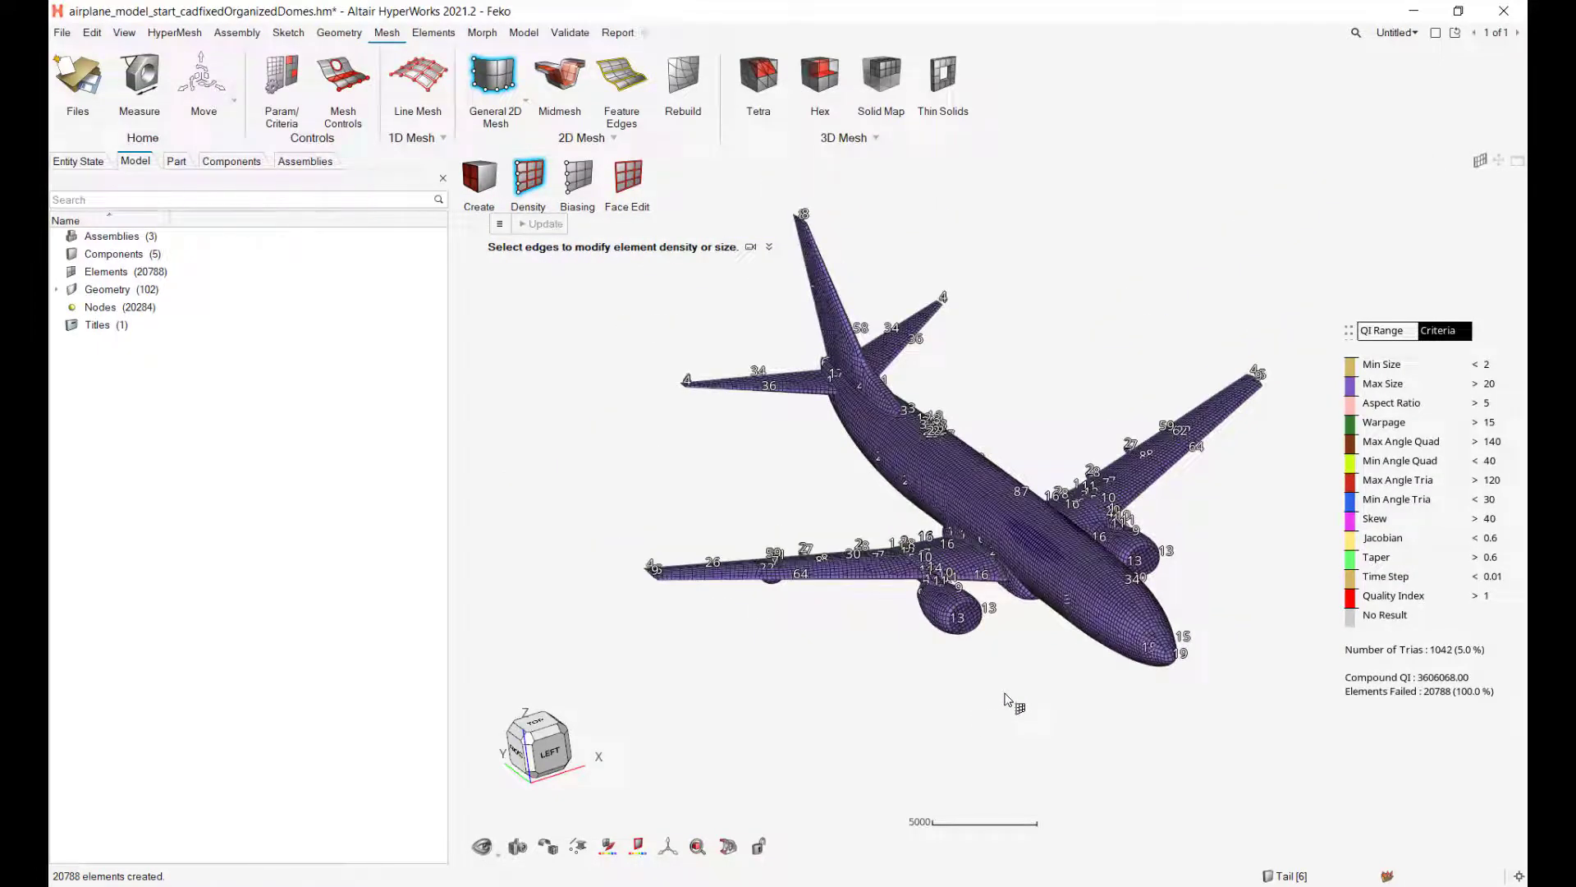
right_click_drag(962, 711, 1046, 736)
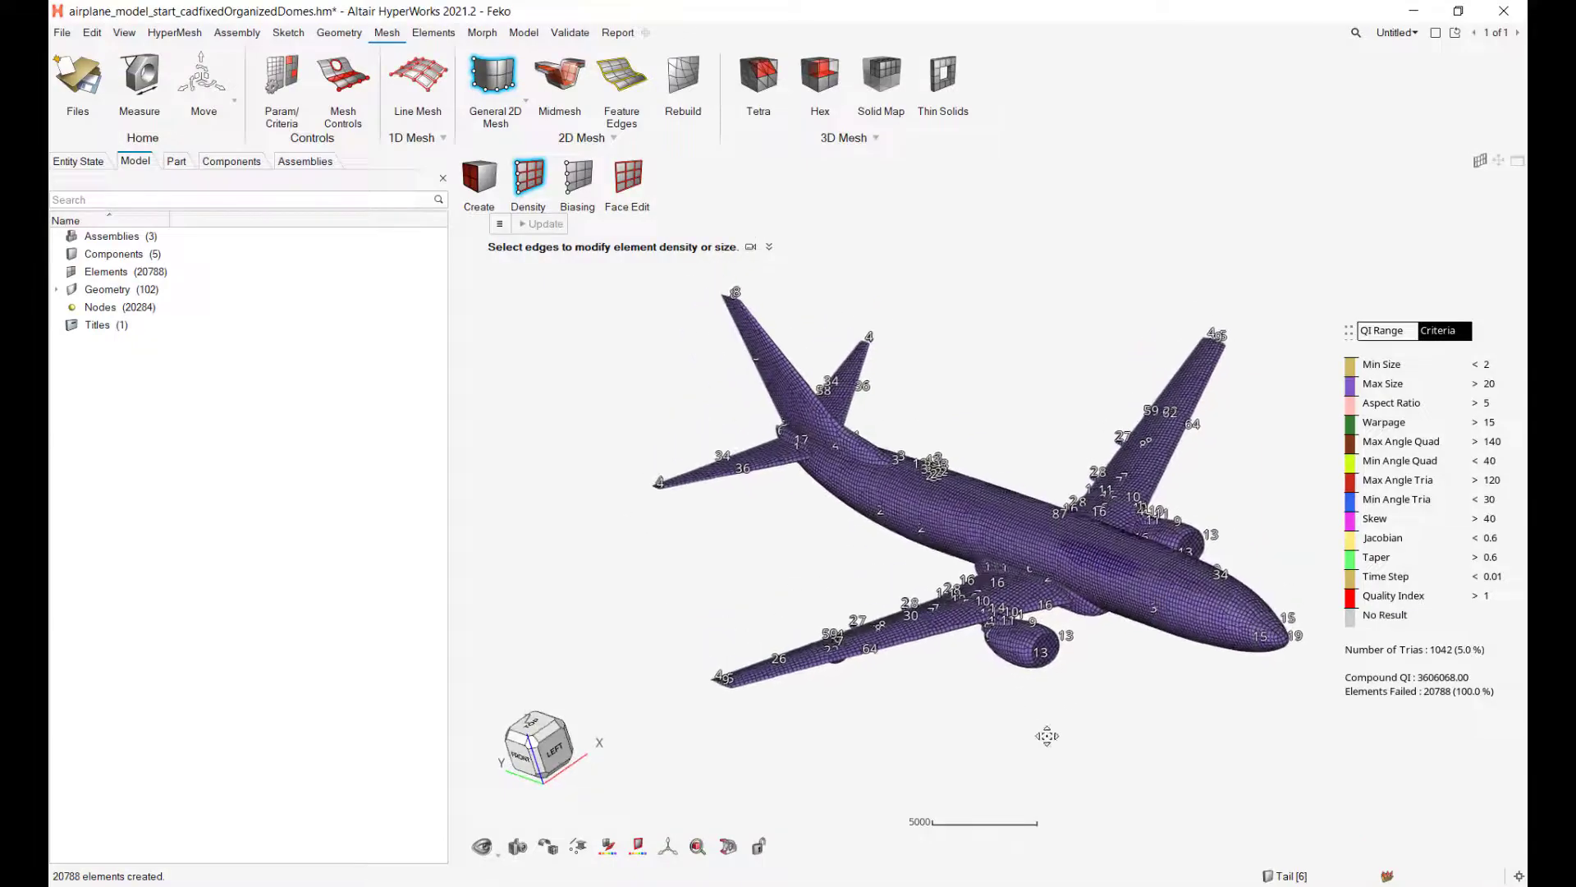
scroll(974, 700, "up", 4)
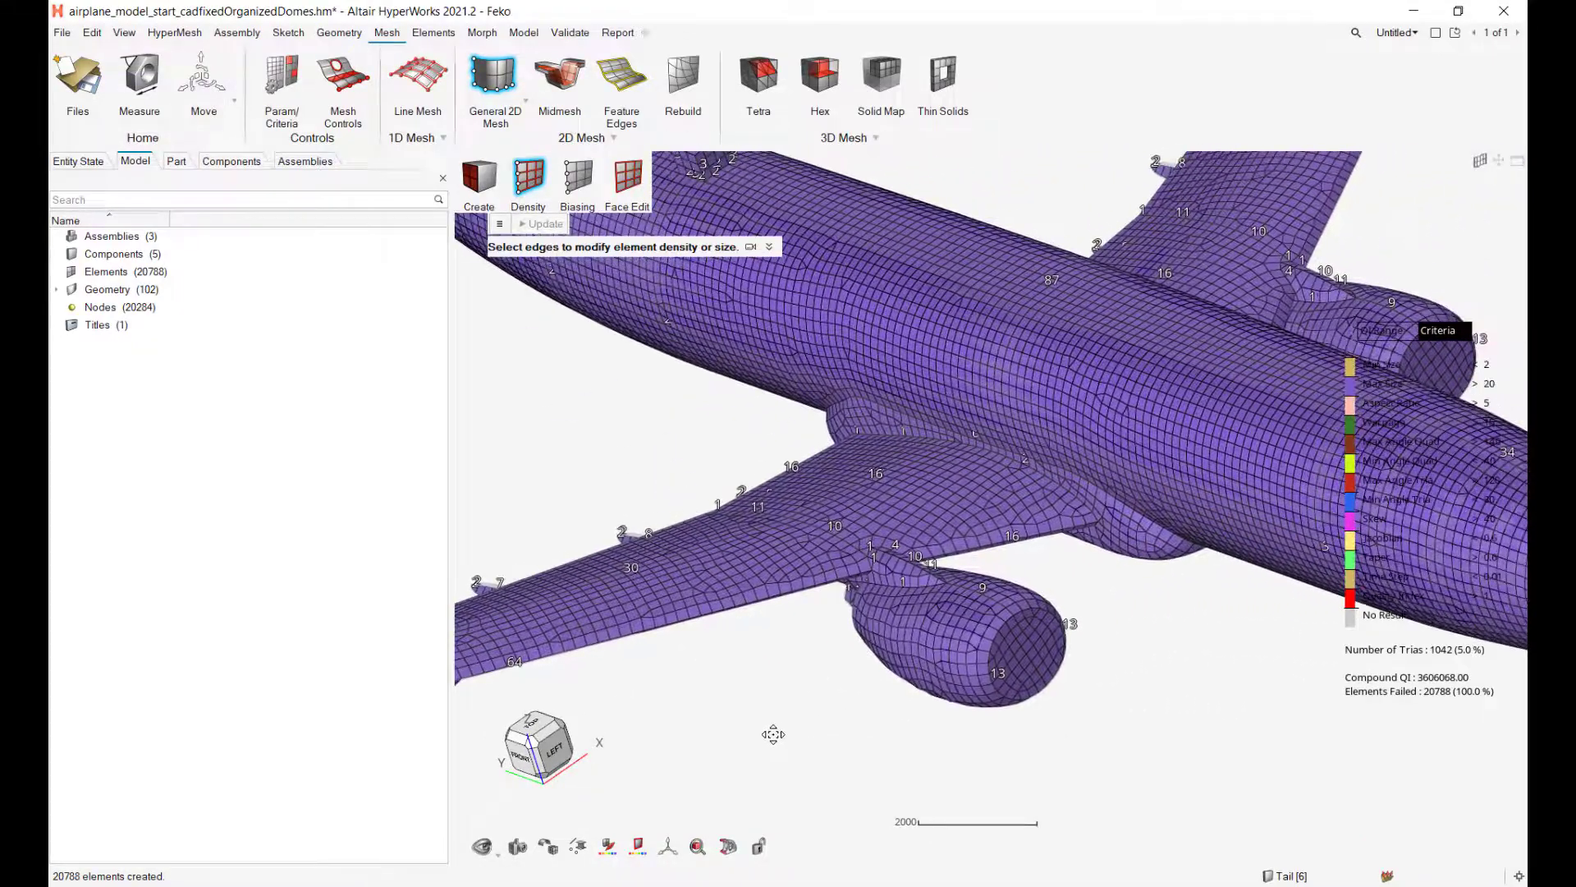
right_click_drag(788, 679, 827, 614)
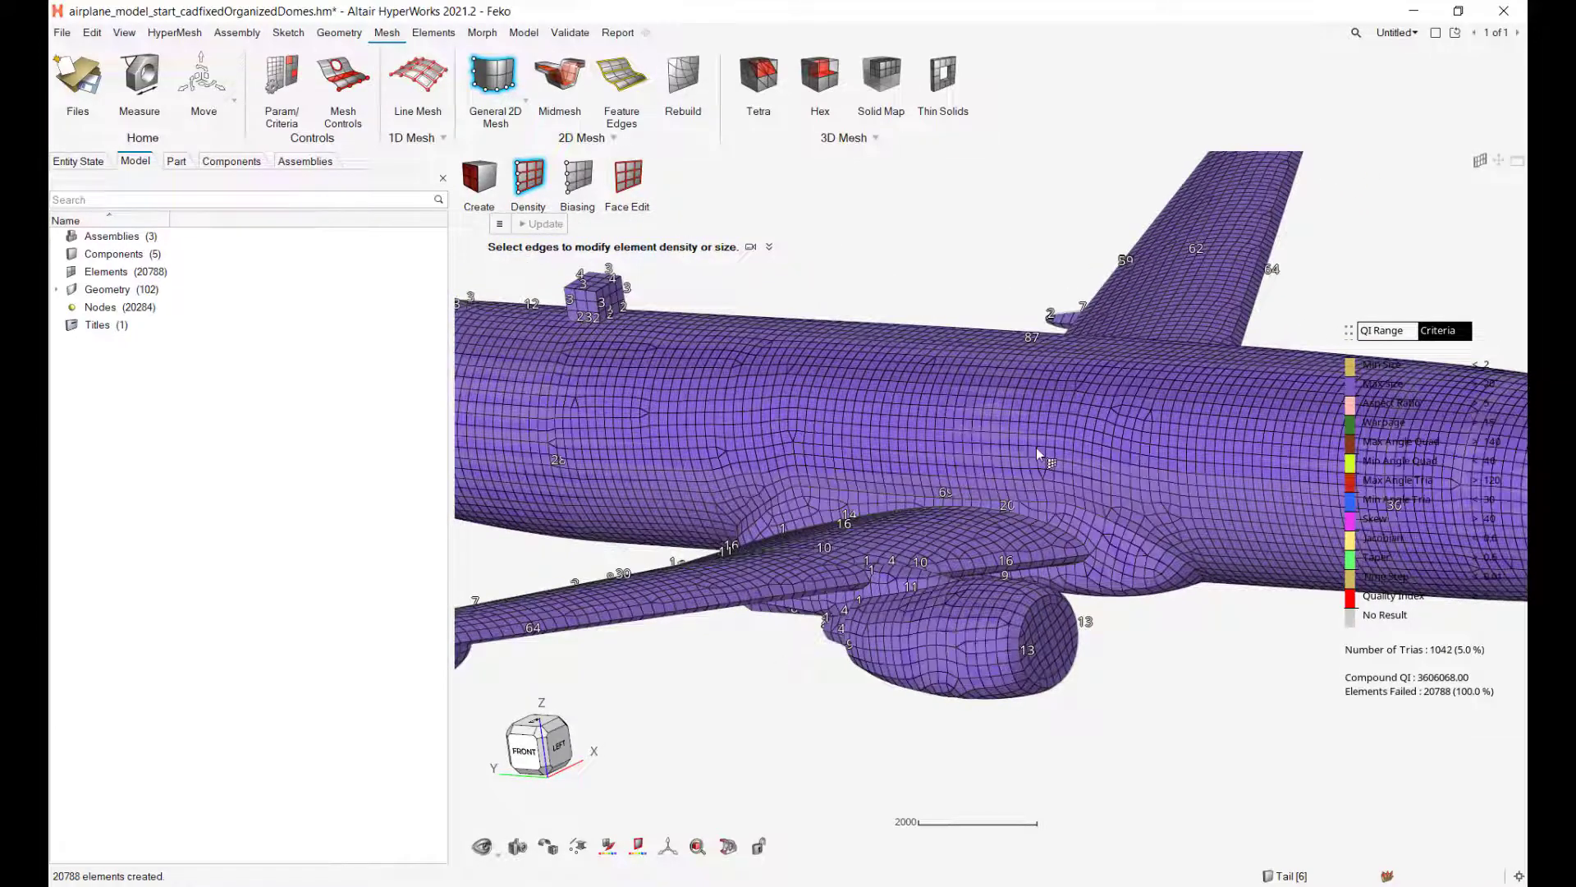
scroll(1042, 446, "down", 6)
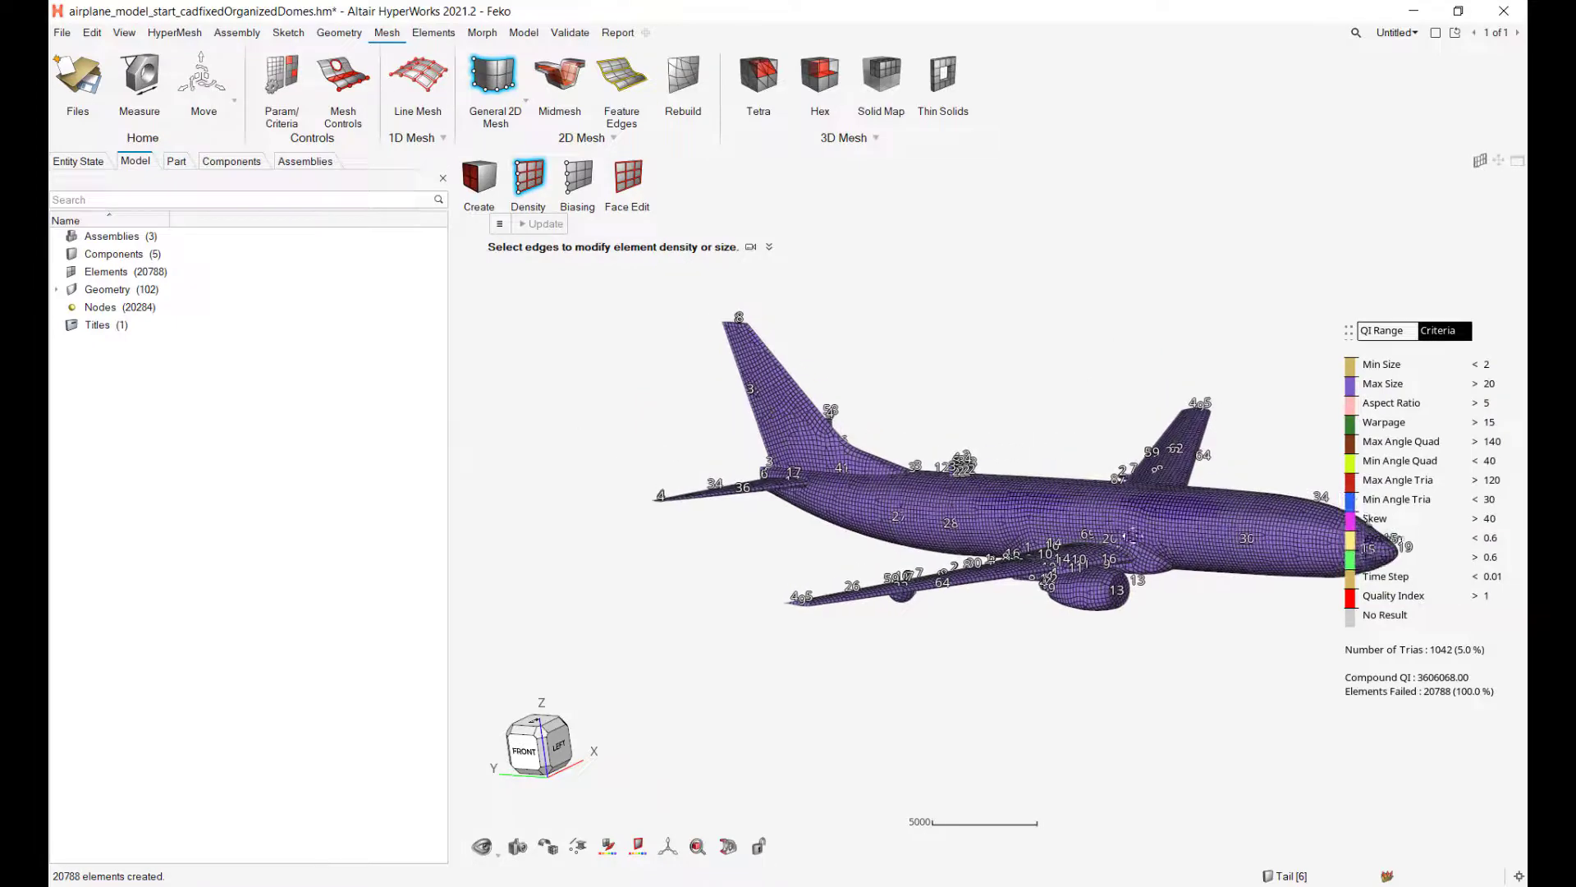
scroll(816, 509, "up", 3)
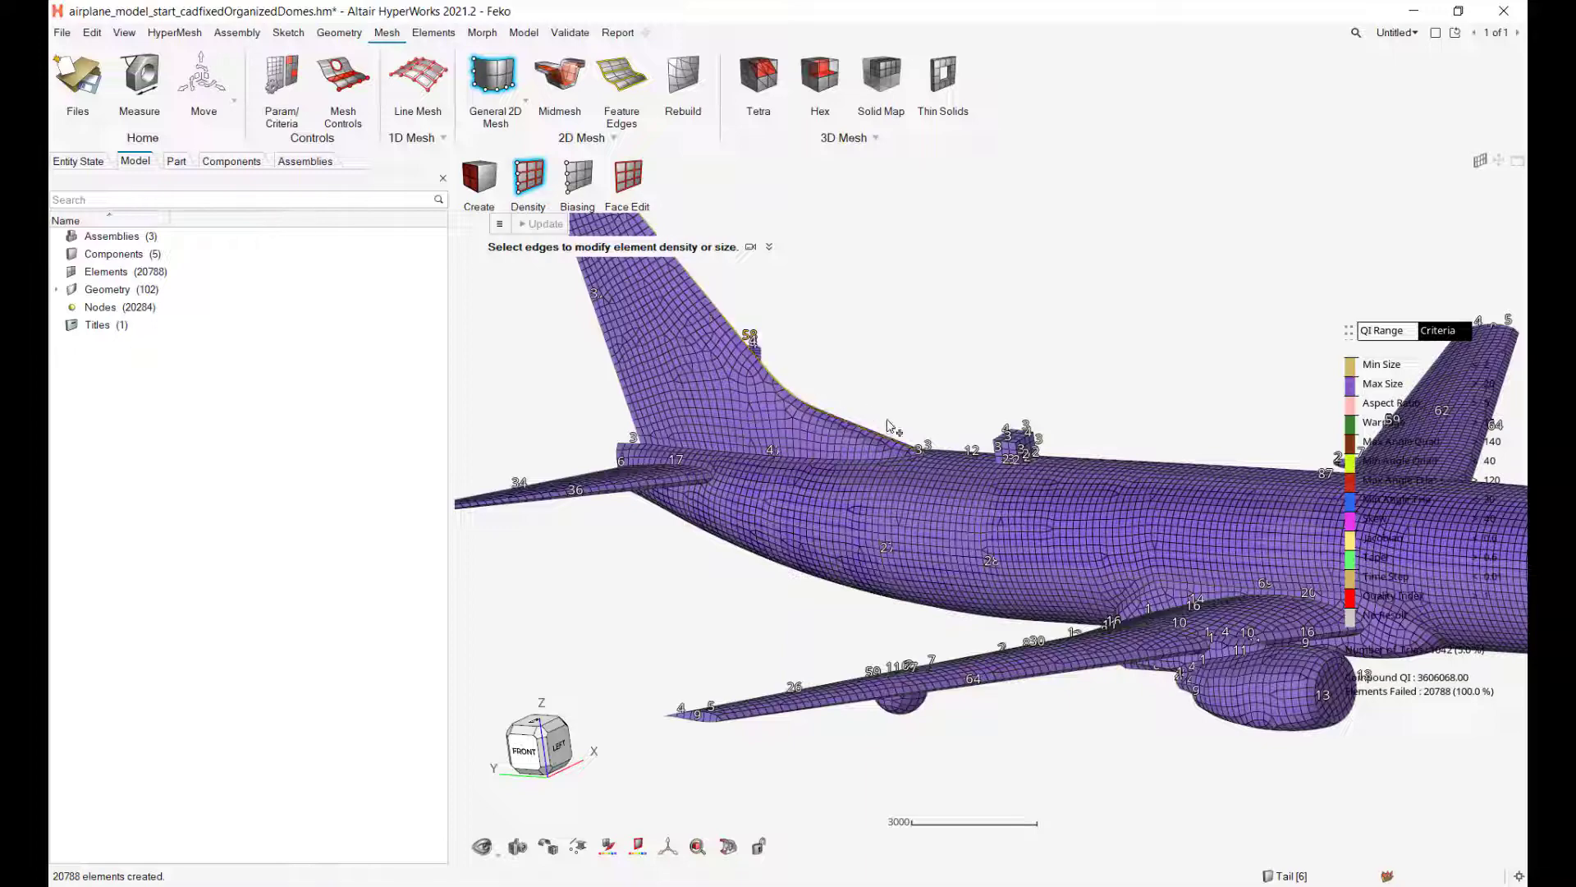
right_click_drag(1200, 338, 1003, 353, "ctrl")
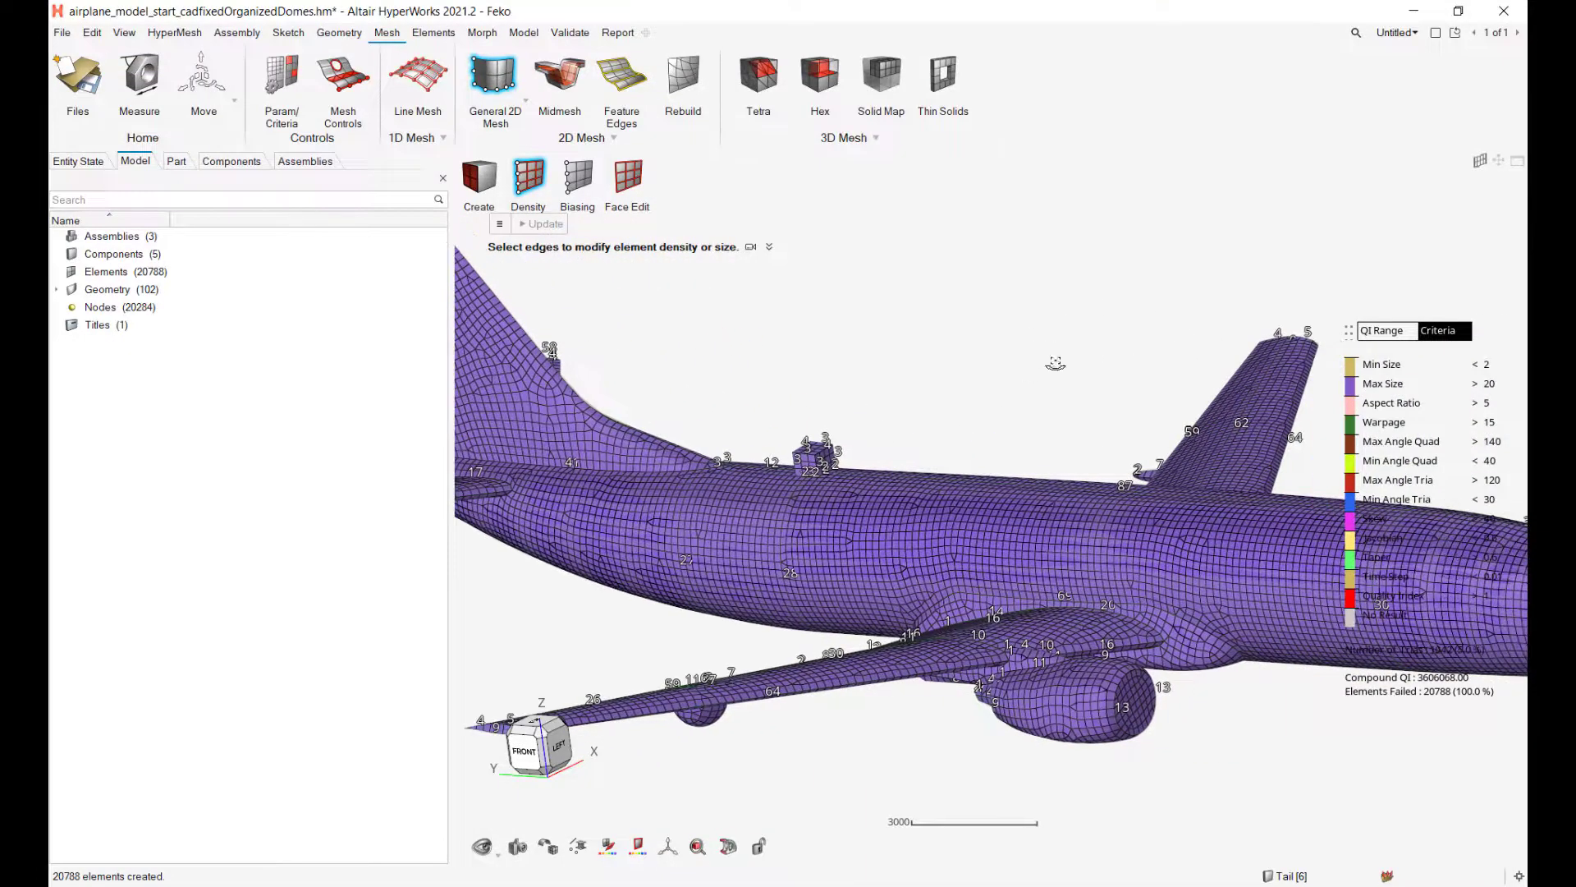
Examine the element density labels on the fuselage and wing edges and the mesh around the engine up close.
mouse_move(1055, 363)
middle_mouse_down()
mouse_move(878, 443)
mouse_move(1054, 350)
middle_mouse_up()
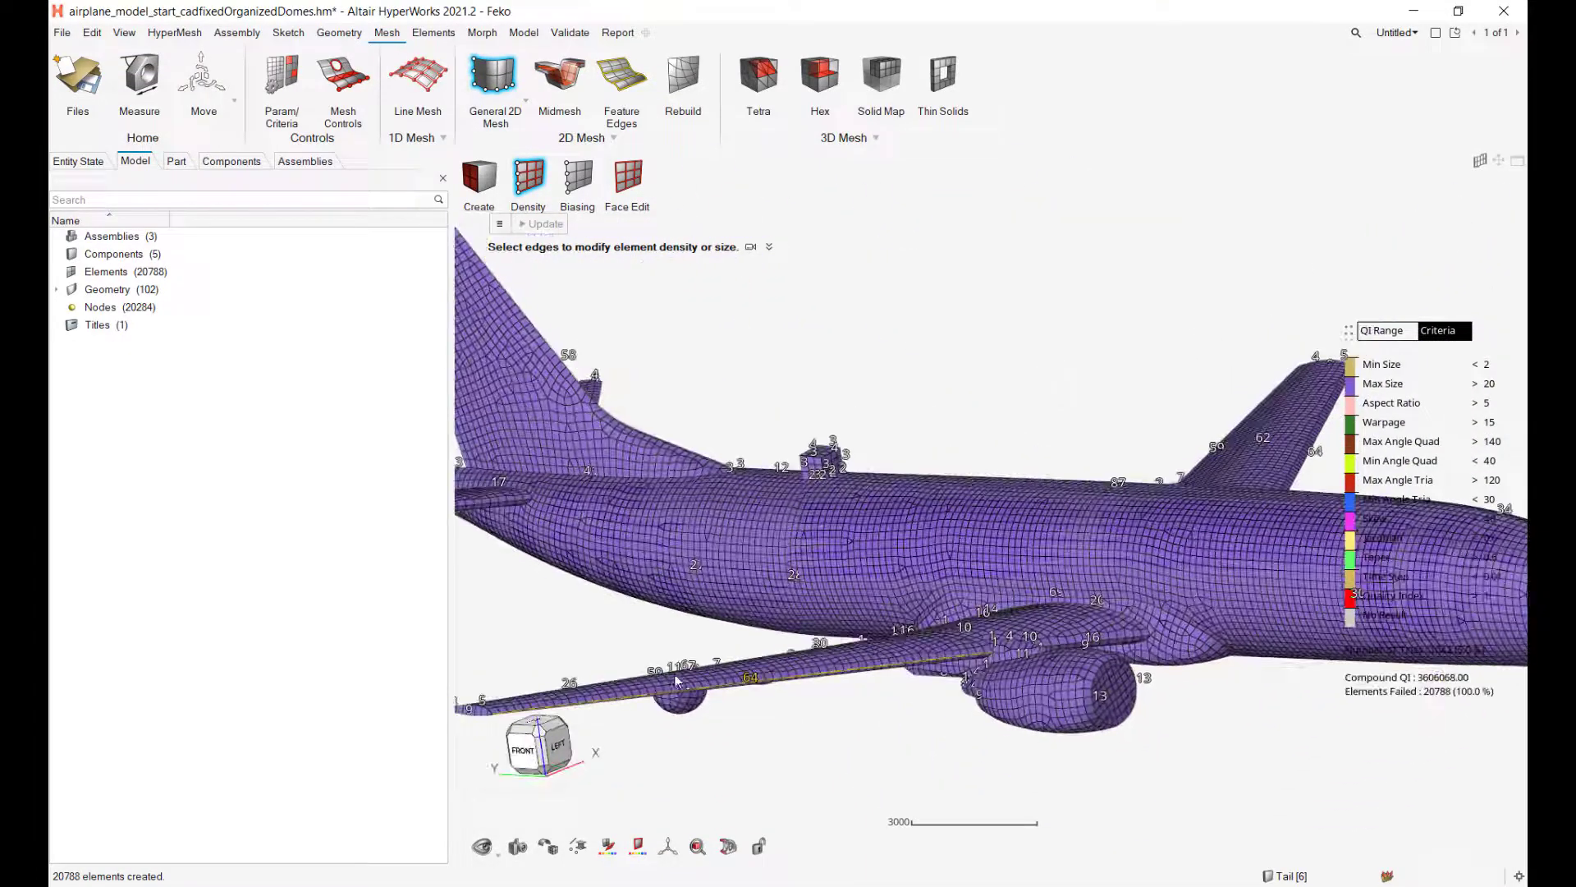
right_click_drag(796, 750, 966, 752, "ctrl")
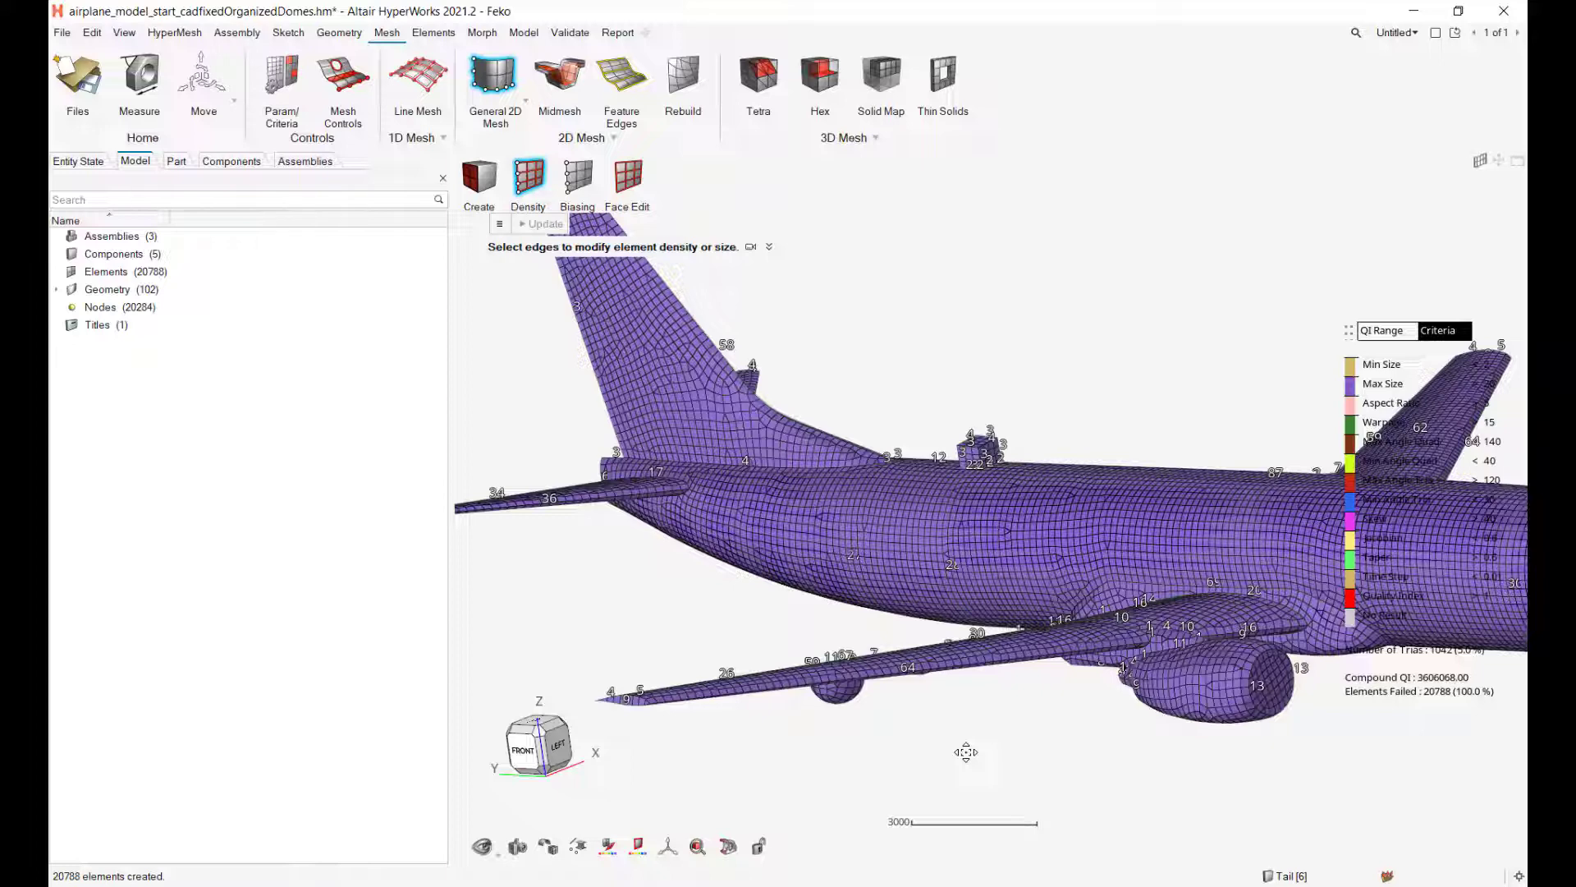
right_click_drag(1254, 398, 1096, 413, "ctrl")
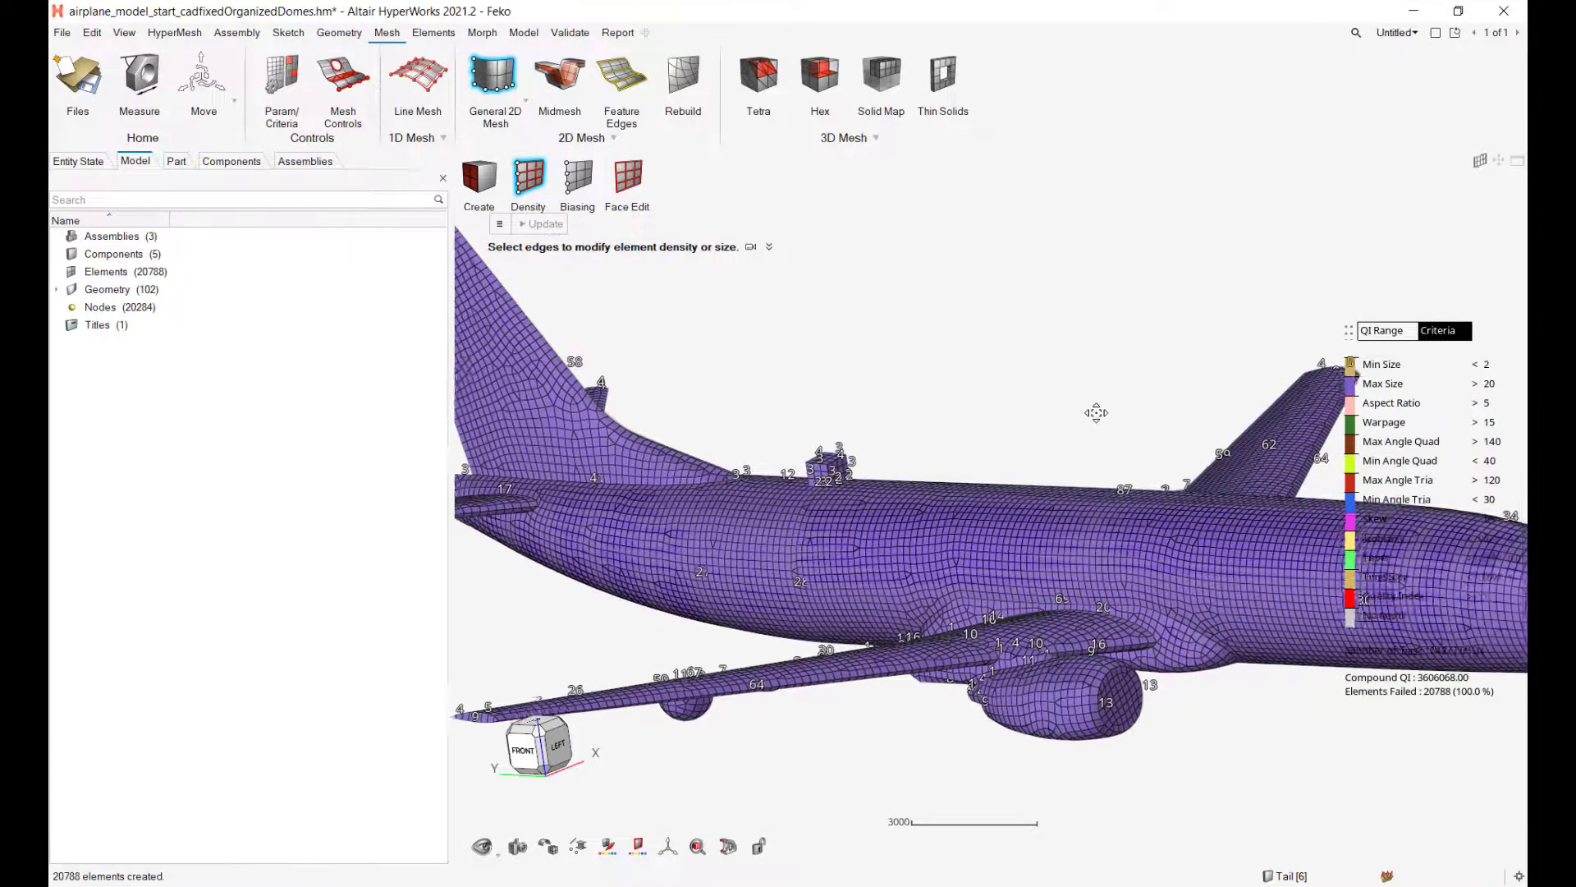
scroll(1096, 413, "down", 5)
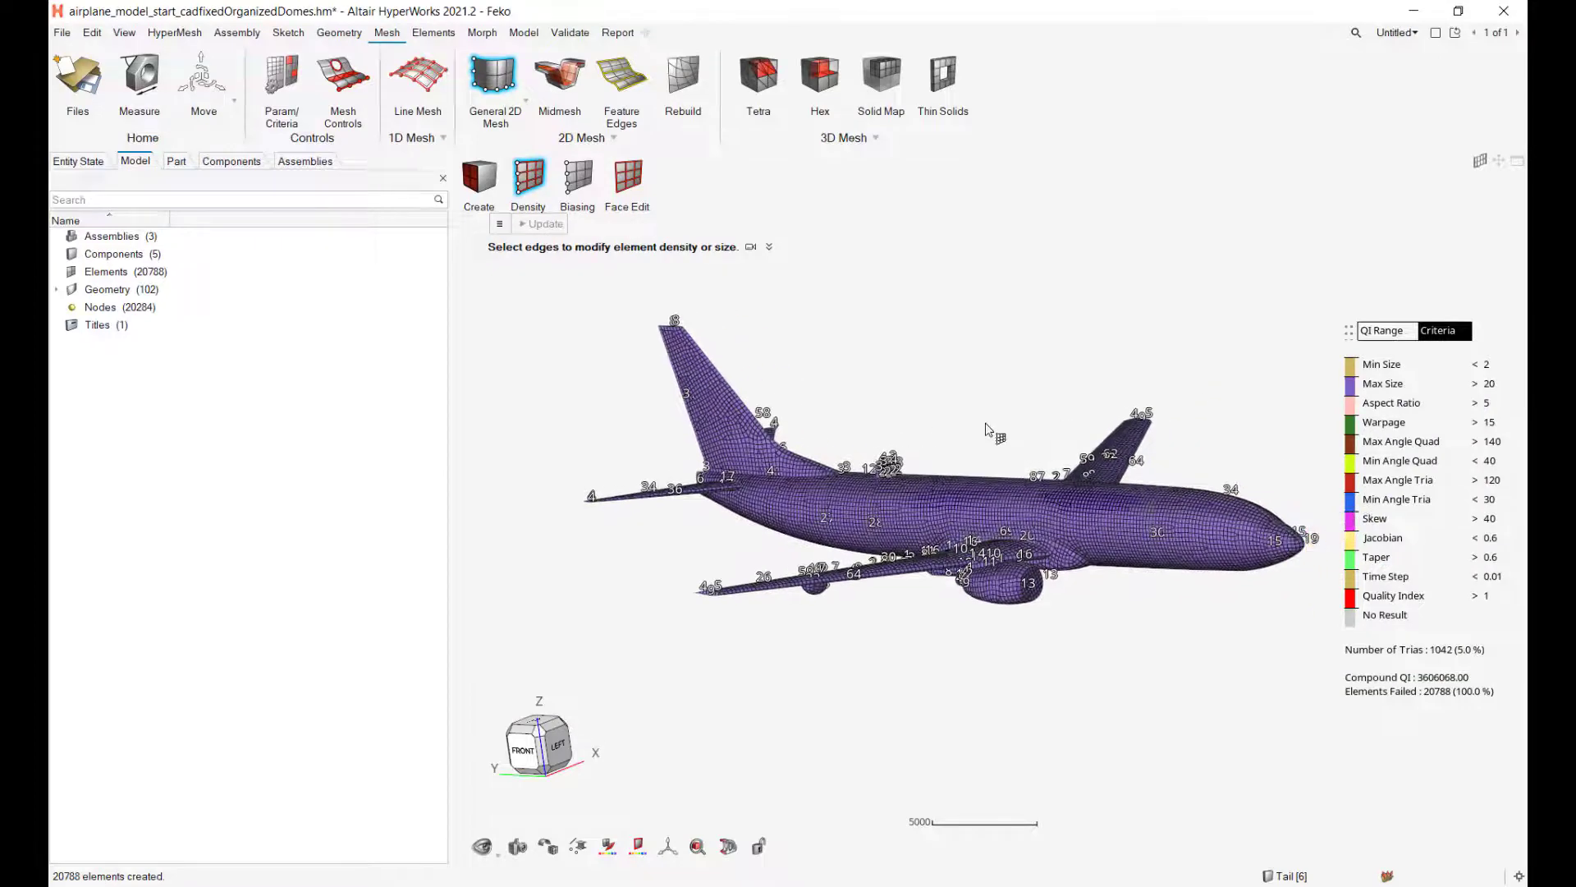
left_click_drag(1038, 445, 1000, 463, "ctrl")
right_click_drag(995, 484, 997, 422)
middle_click_drag(1114, 638, 1055, 624)
scroll(1056, 624, "up", 3)
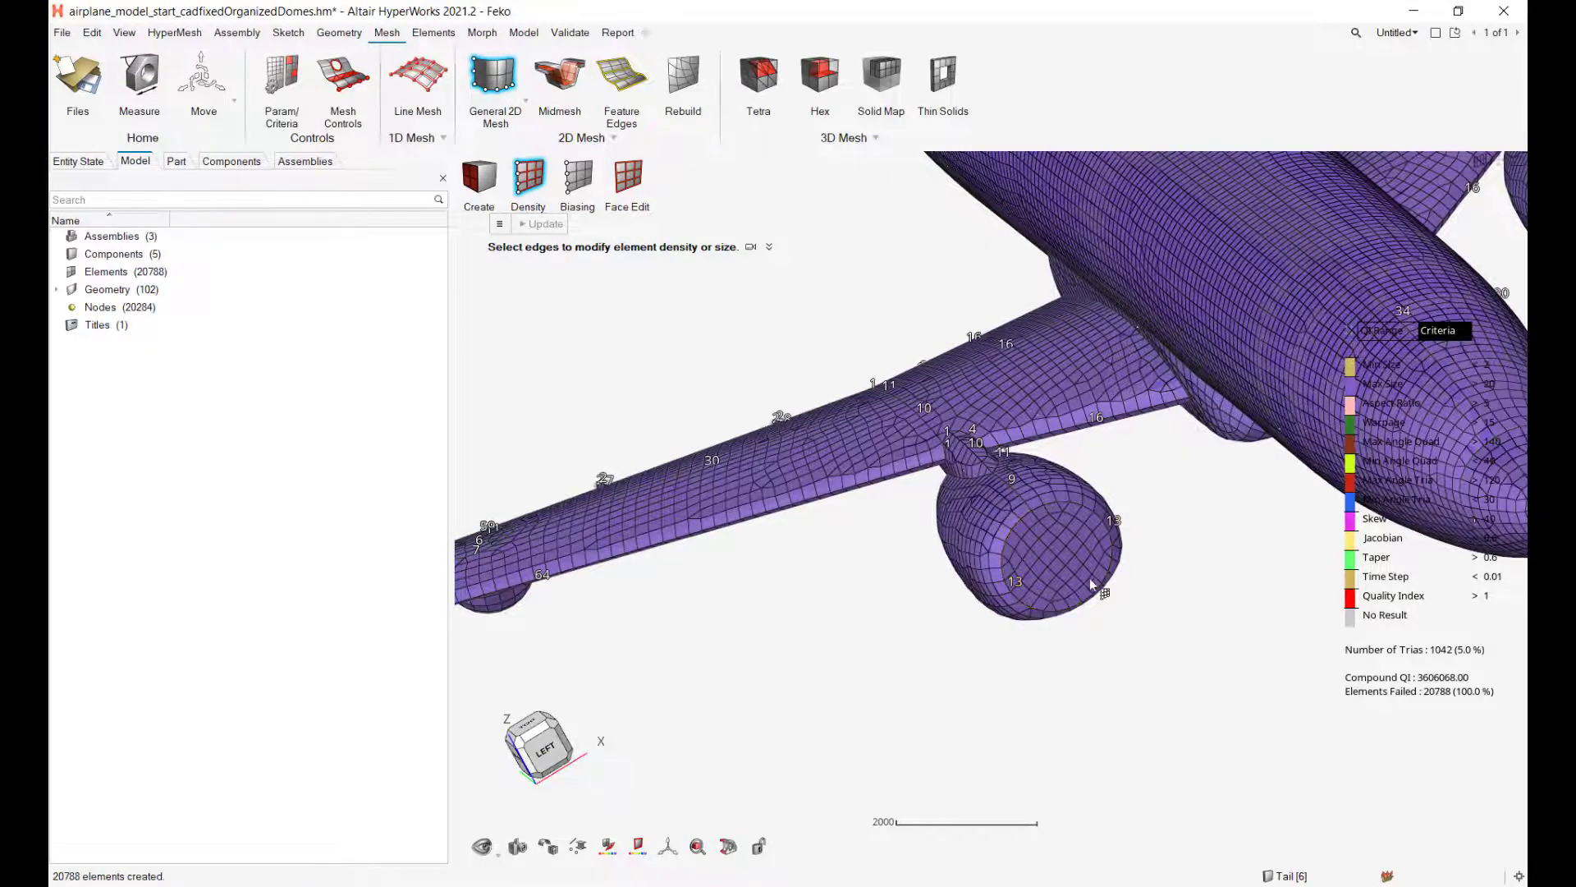
scroll(1136, 608, "down", 3)
right_click_drag(1137, 608, 967, 692)
middle_click_drag(967, 692, 919, 515)
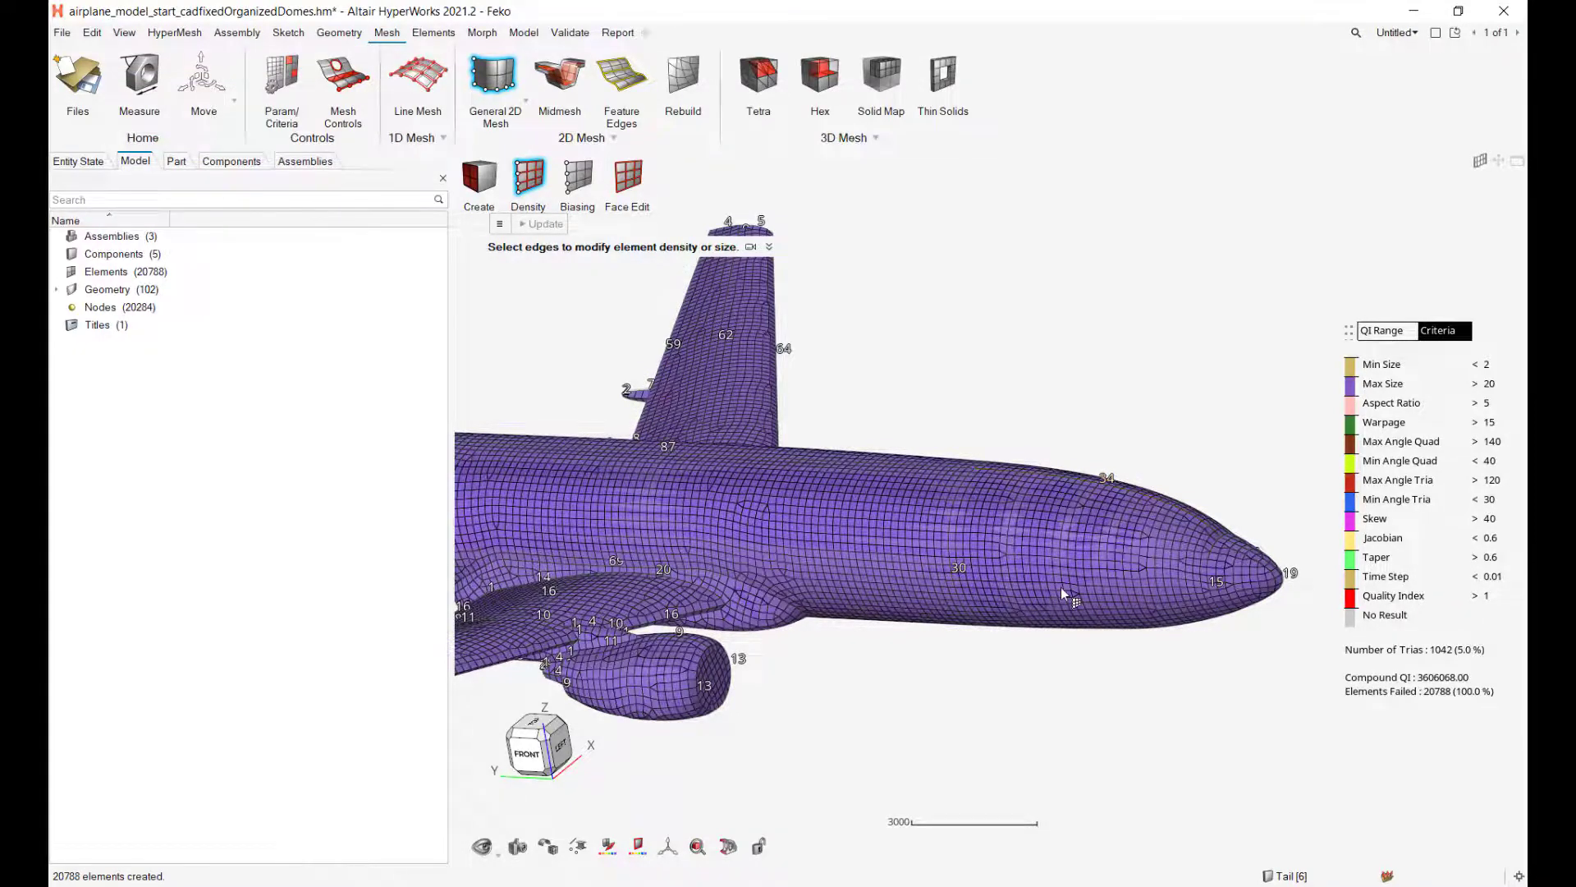
Examine the mesh along the airplane from the tail fin past the wing to the nose.
right_click_drag(960, 708, 1214, 721)
scroll(1219, 689, "down", 3)
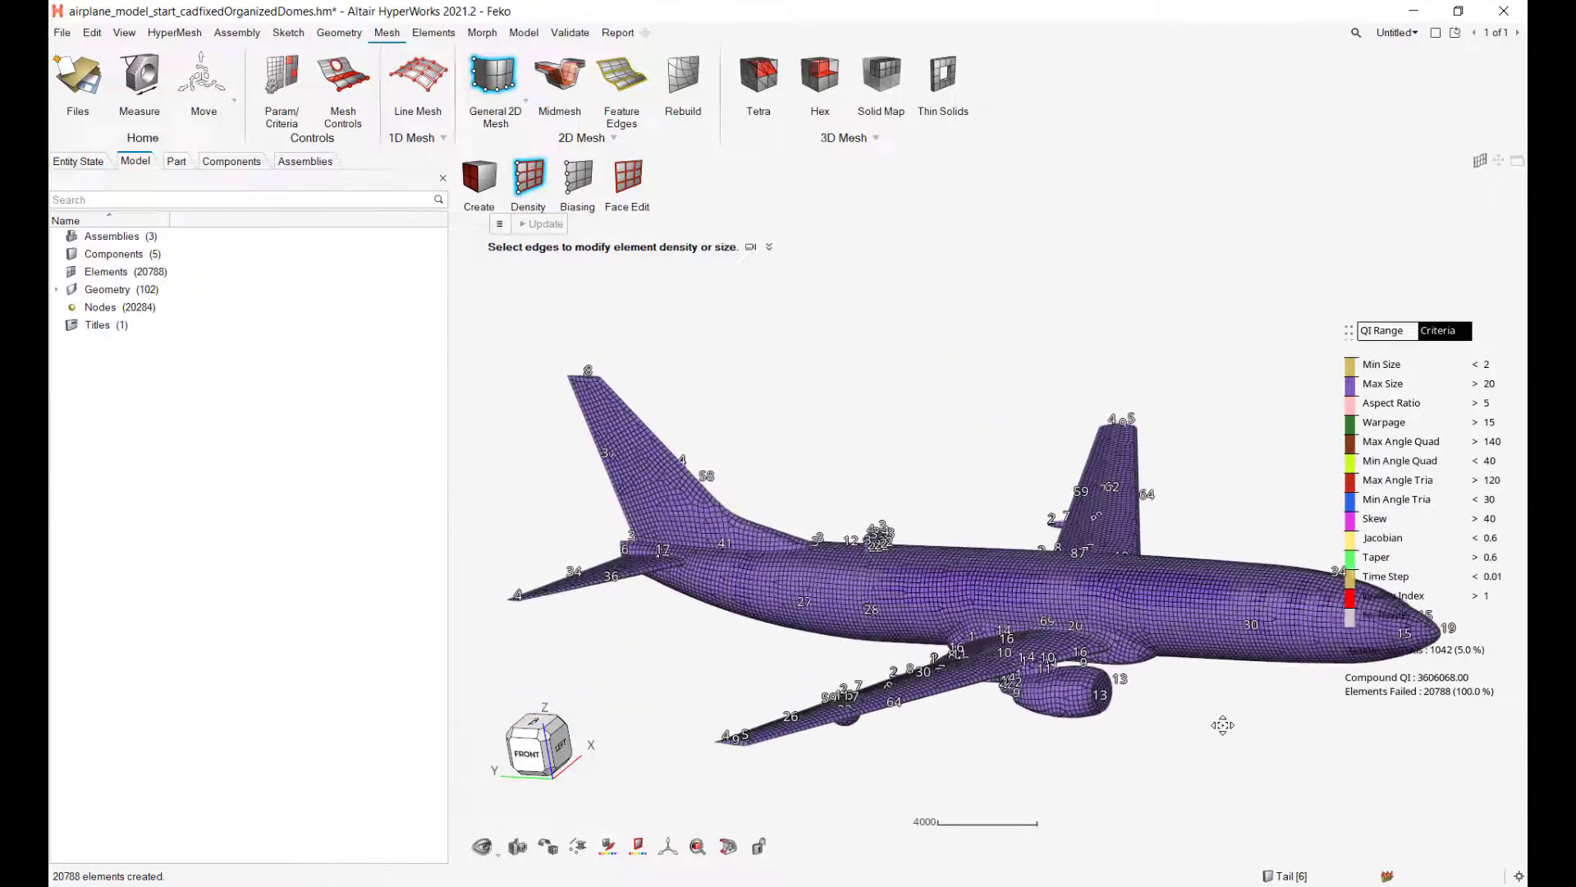
scroll(782, 433, "up", 3)
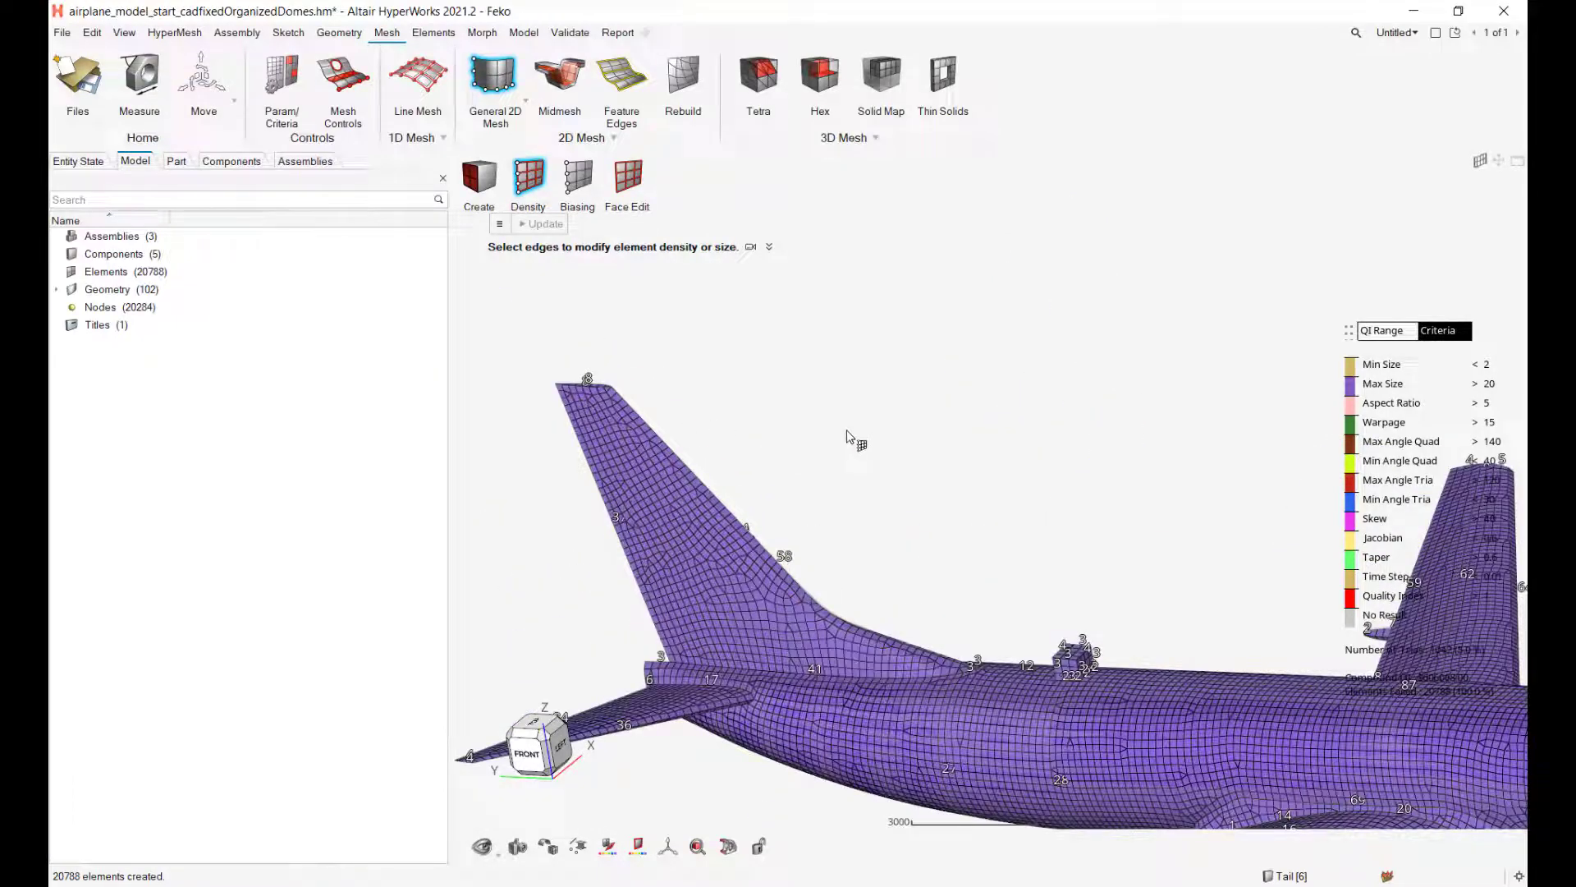
right_click_drag(1021, 475, 769, 352)
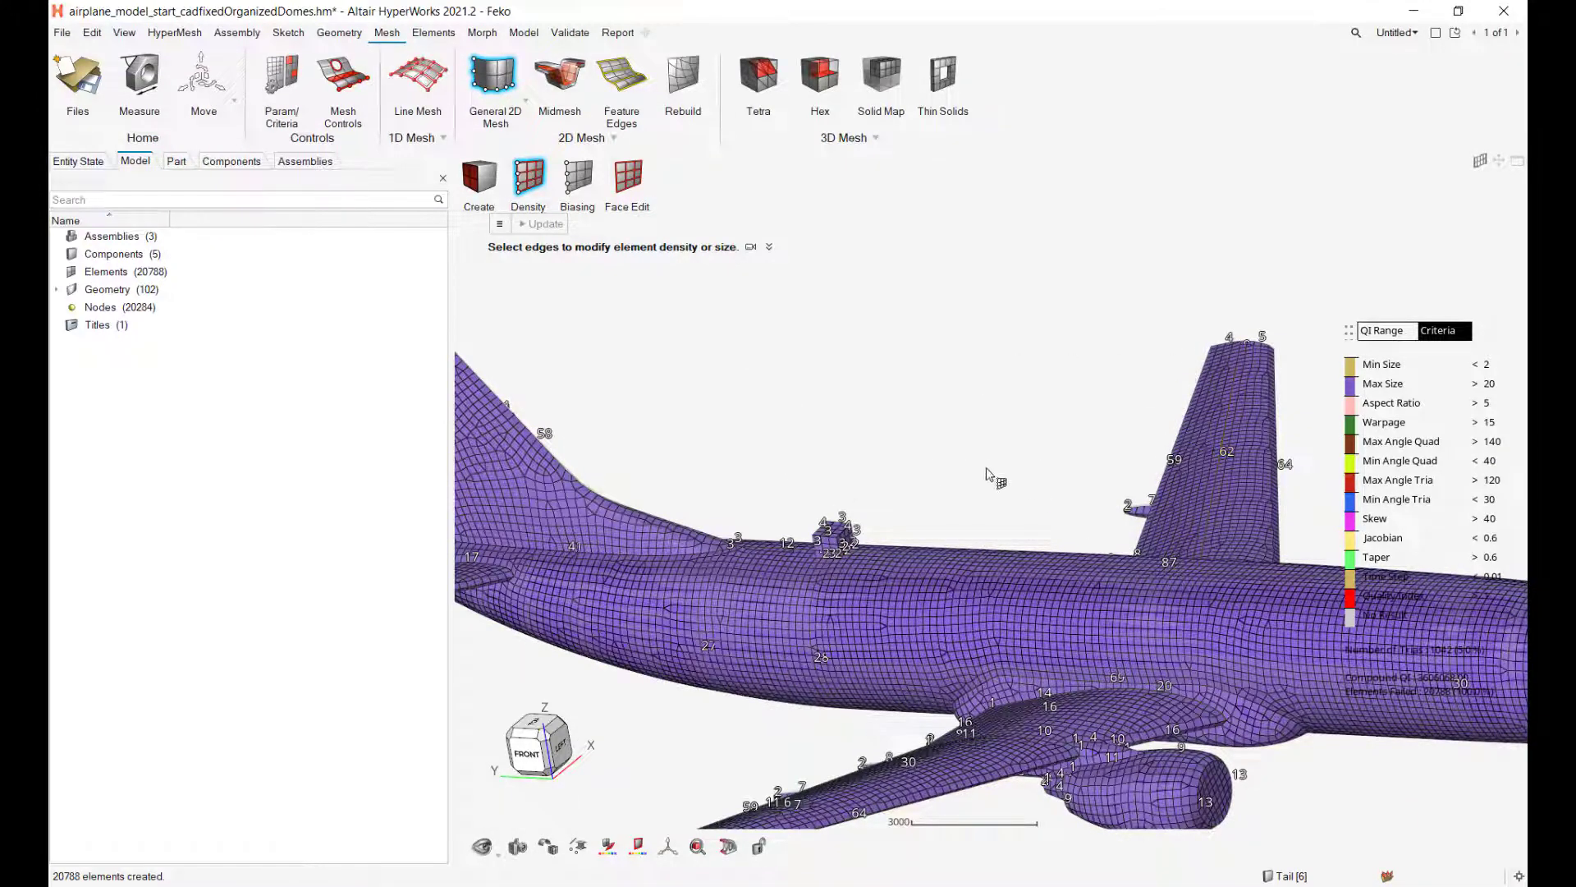
right_click_drag(986, 469, 998, 345)
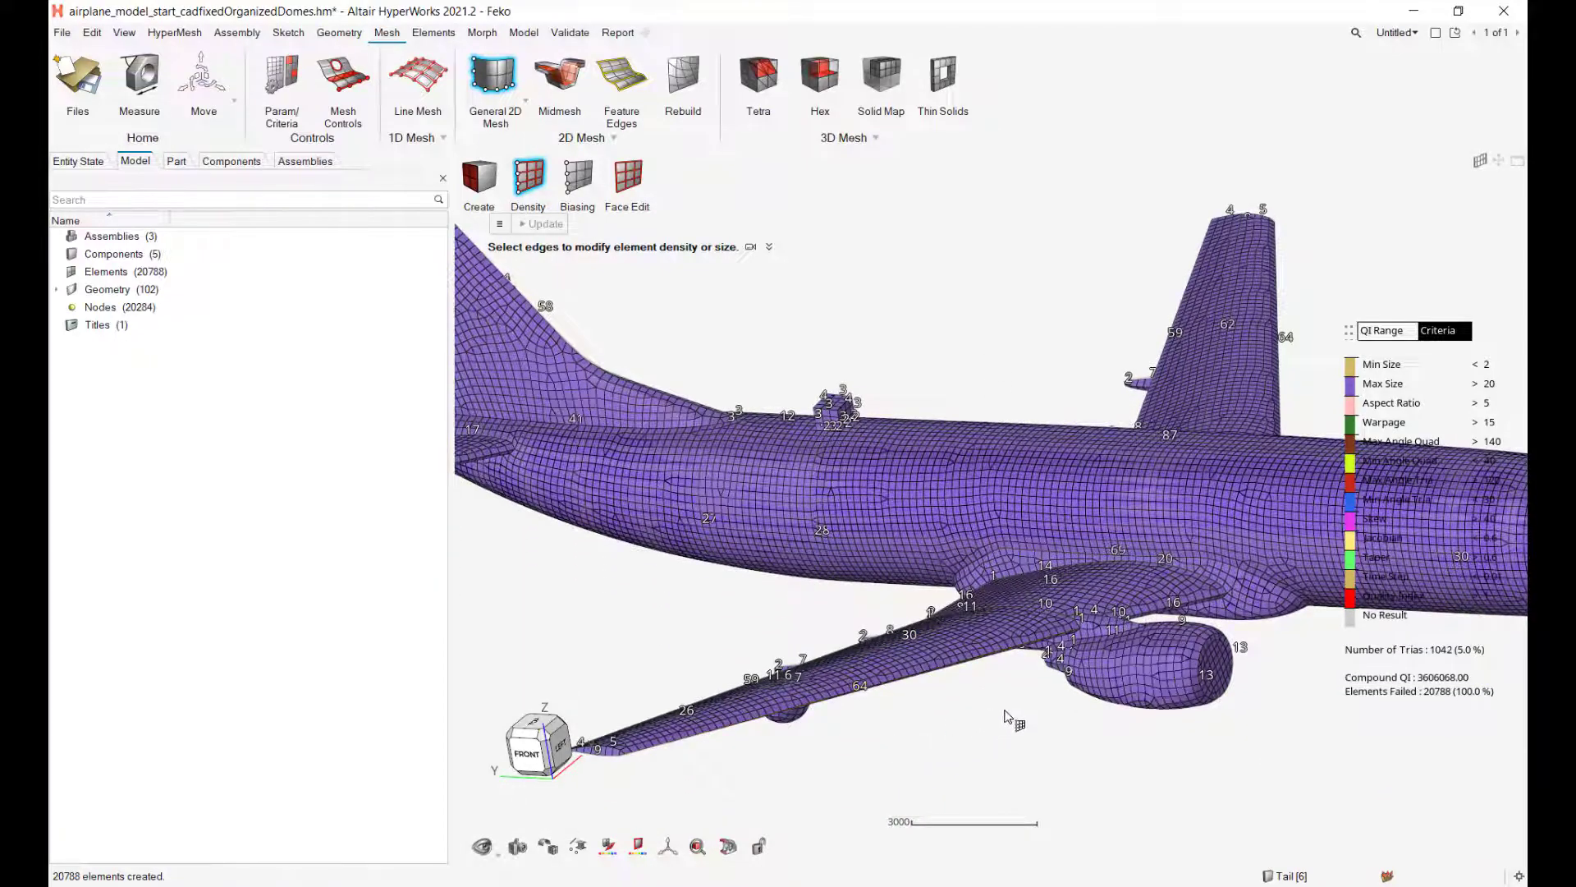
right_click_drag(1004, 716, 780, 737)
right_click_drag(1256, 701, 1061, 752)
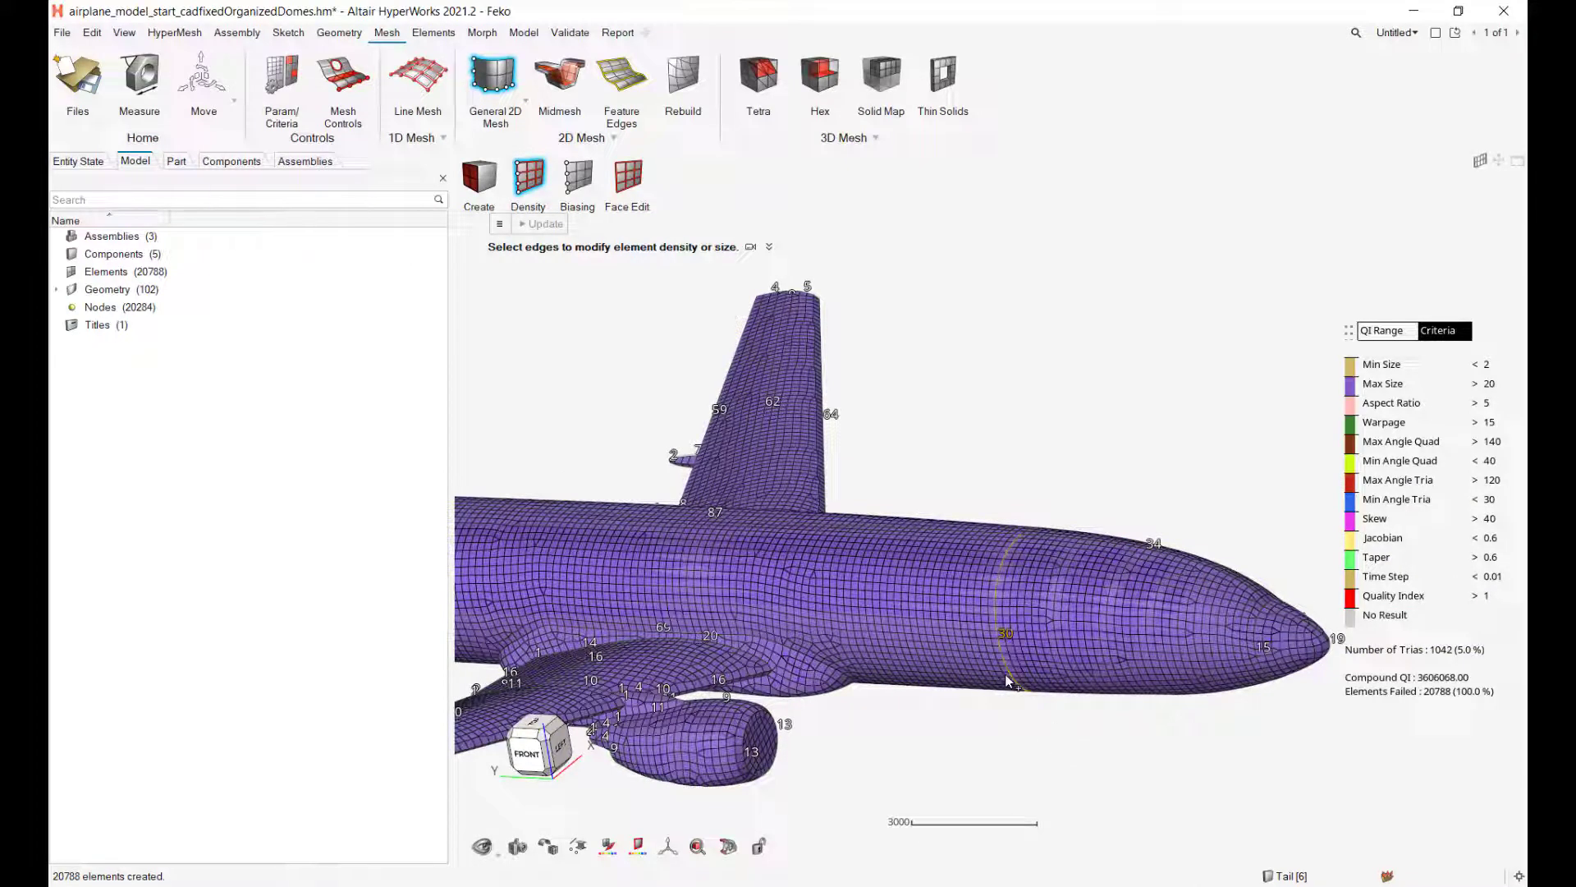
right_click_drag(781, 525, 1162, 546)
Set the element density of one horizontal stabilizer's trailing edge to 36.
middle_click_drag(1128, 626, 1055, 540)
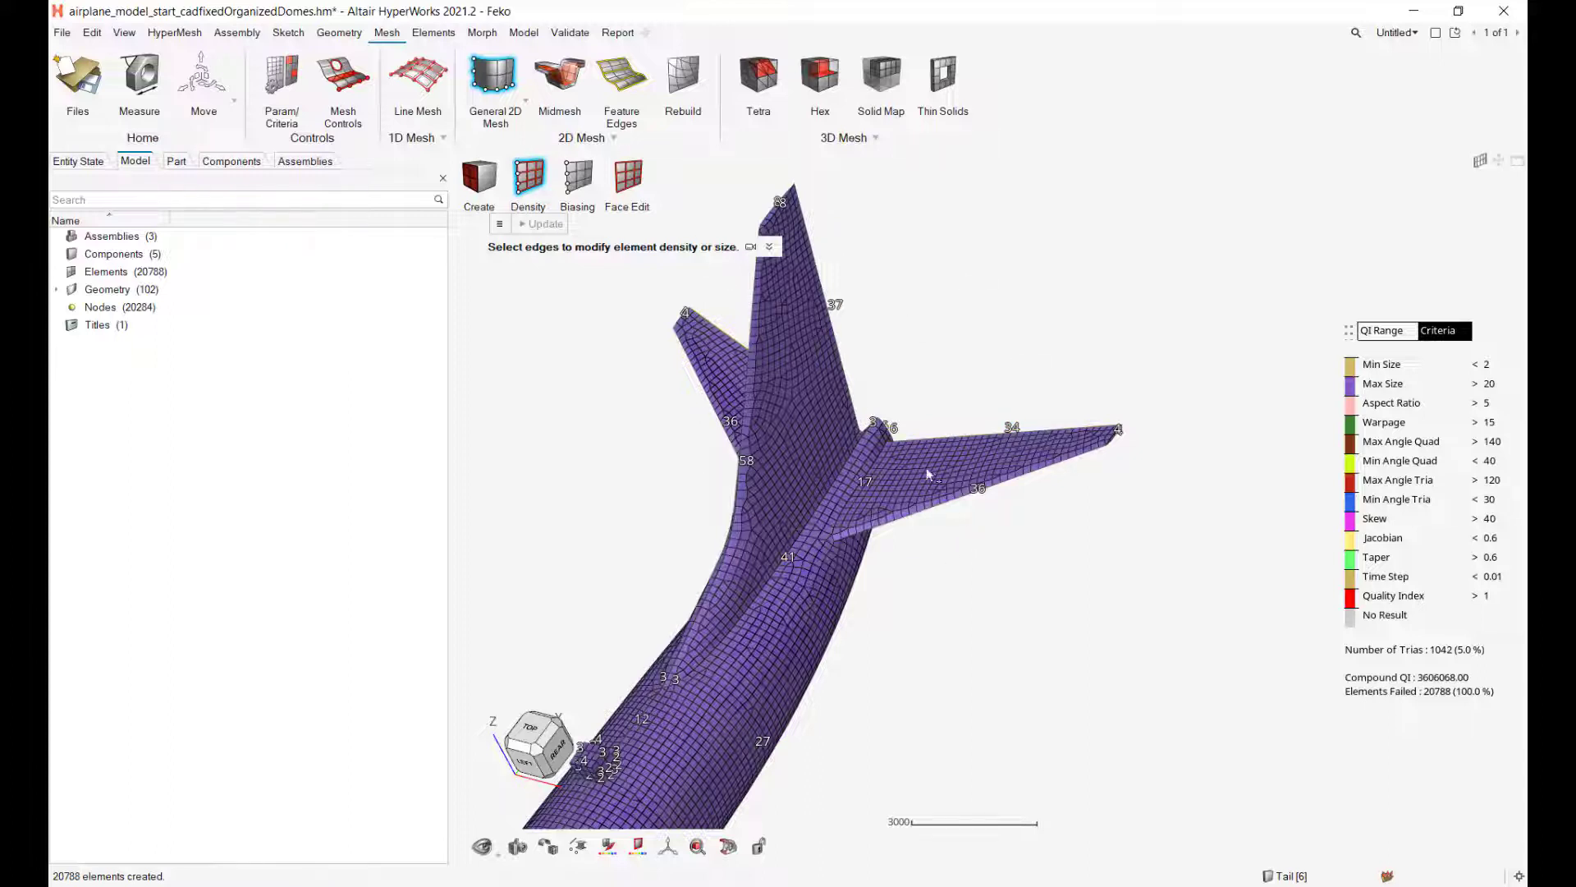
left_click(1009, 439)
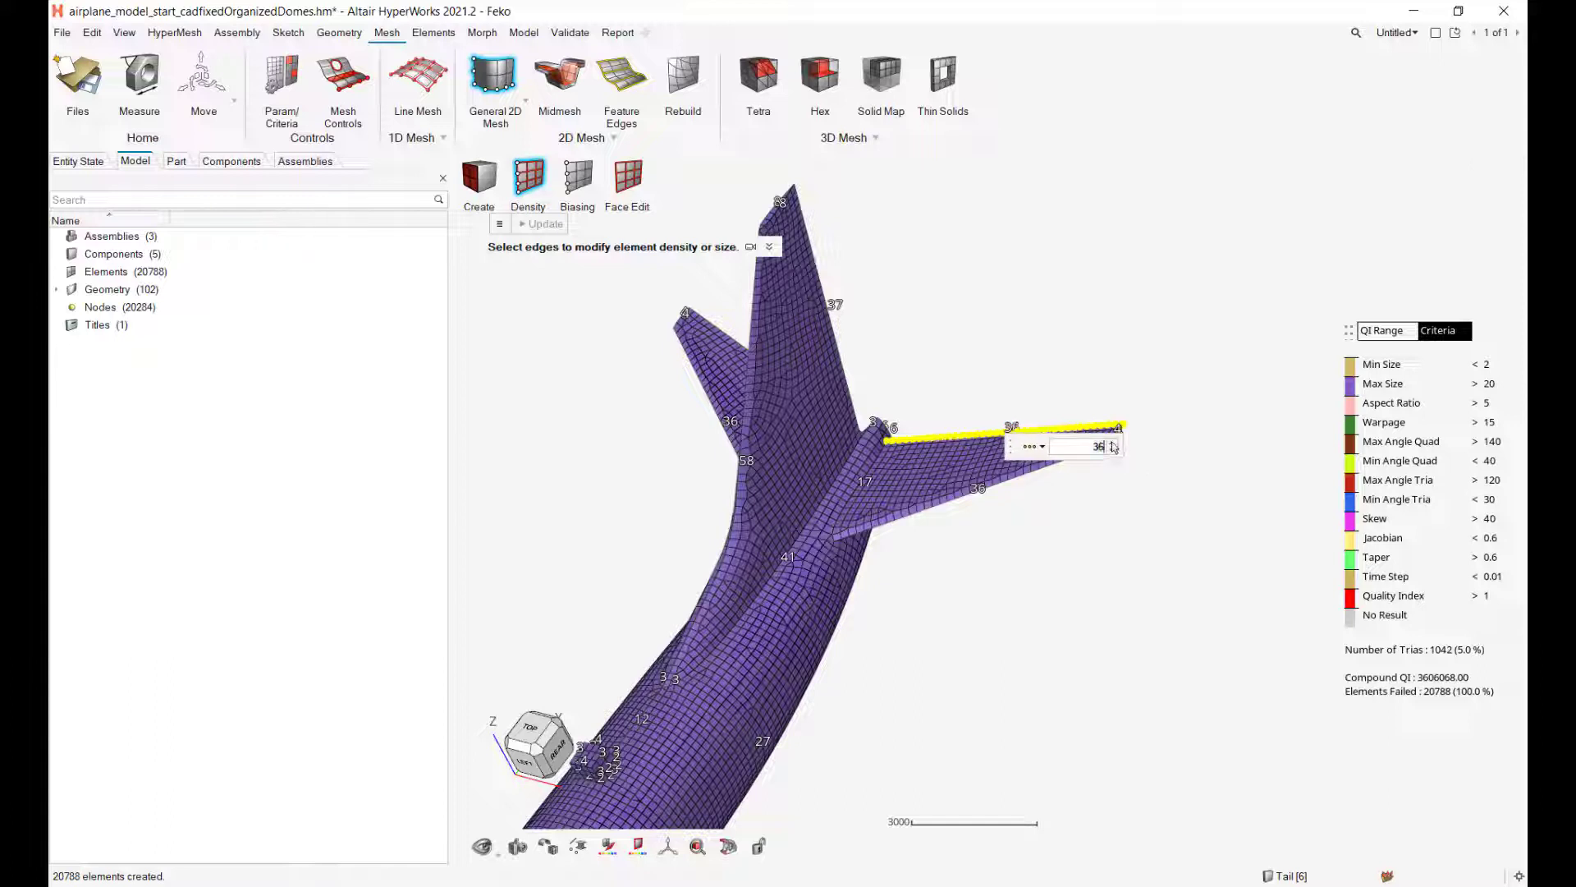
middle_click_drag(1094, 500, 931, 518)
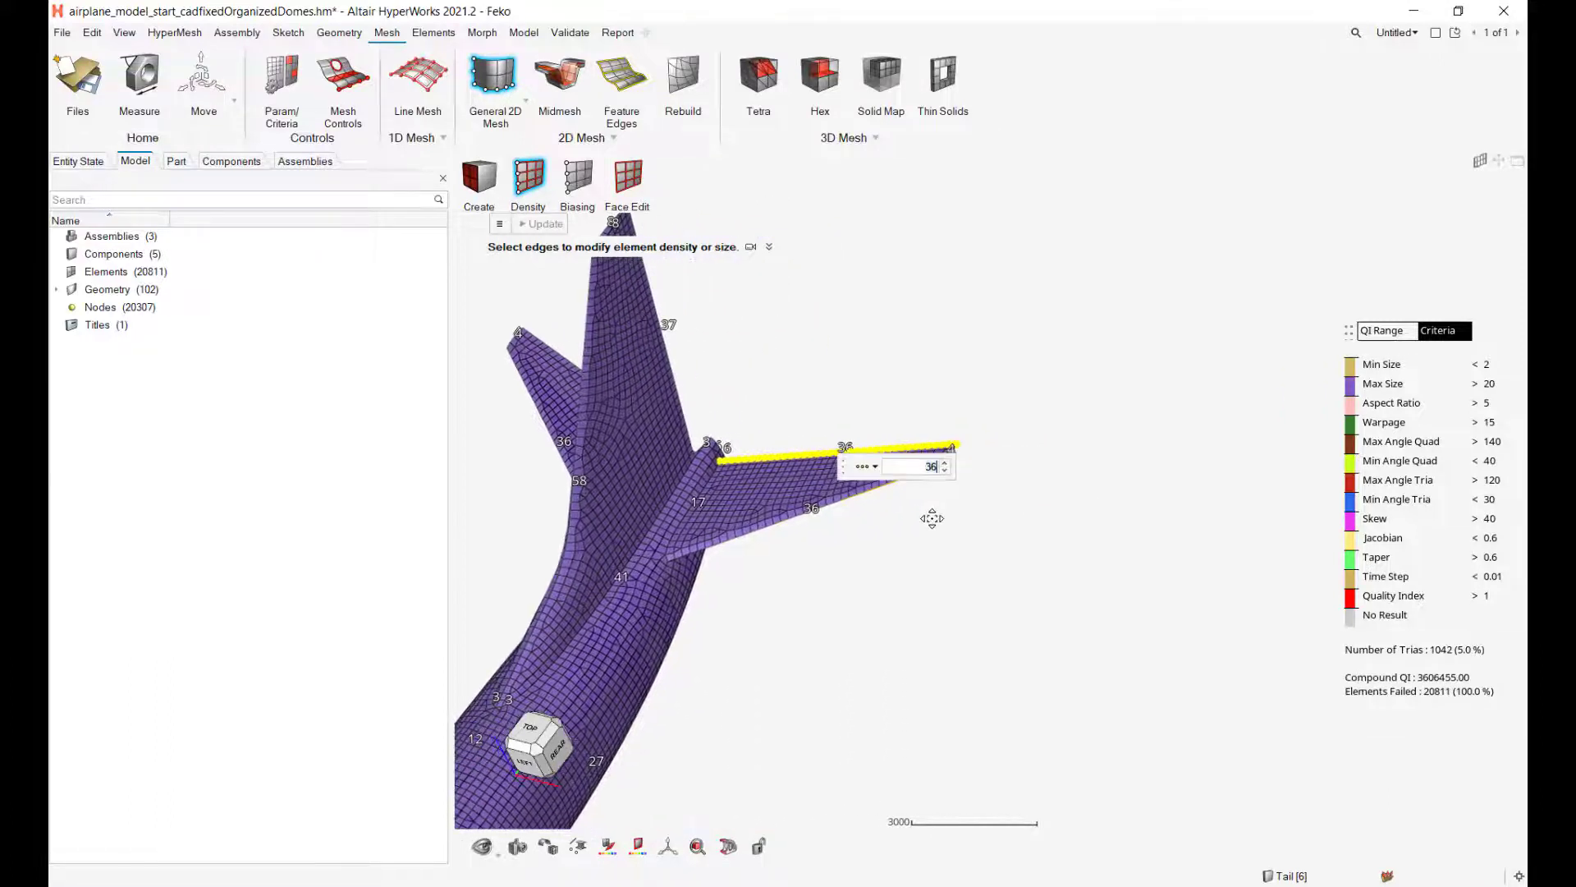
left_click_drag(843, 463, 964, 529)
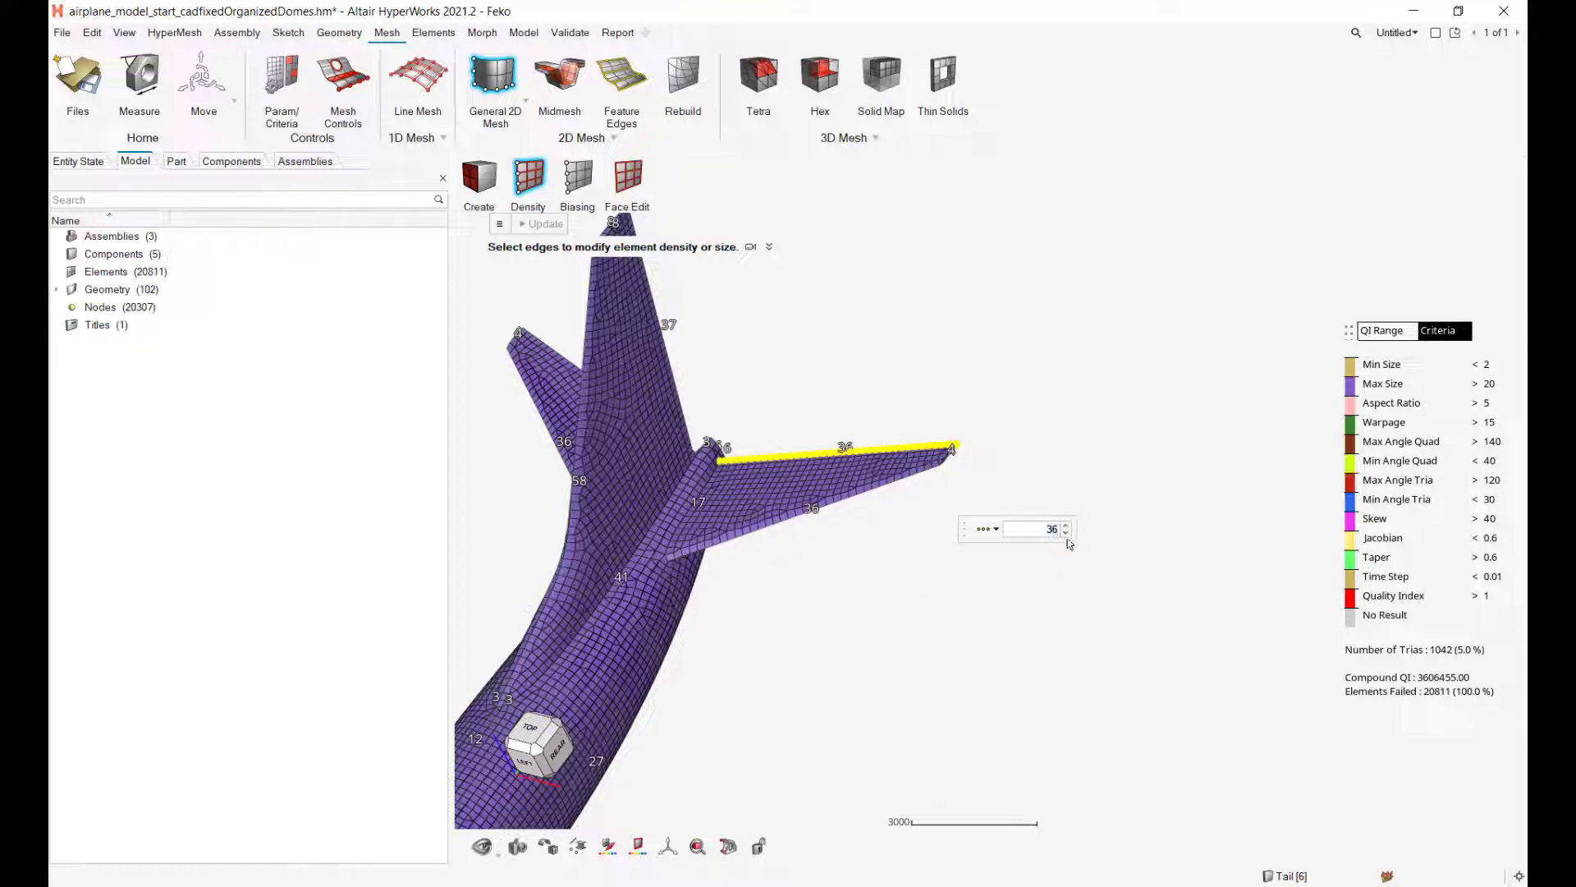
Switch the stabilizer edge's control from density value to element size and back, and deselect the edge.
left_click(989, 531)
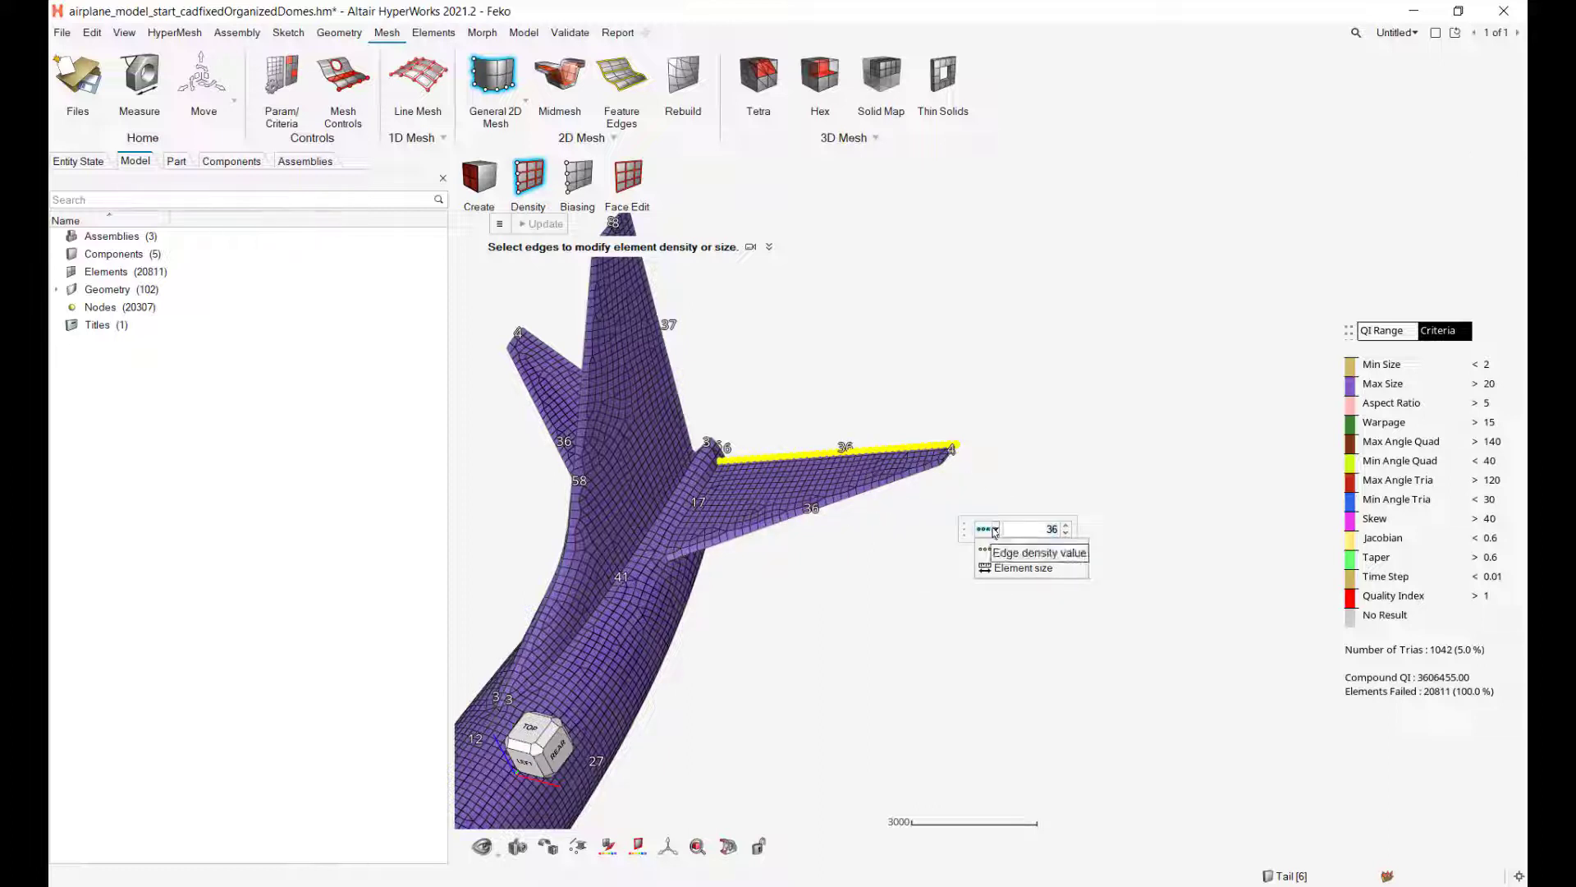
left_click(1023, 568)
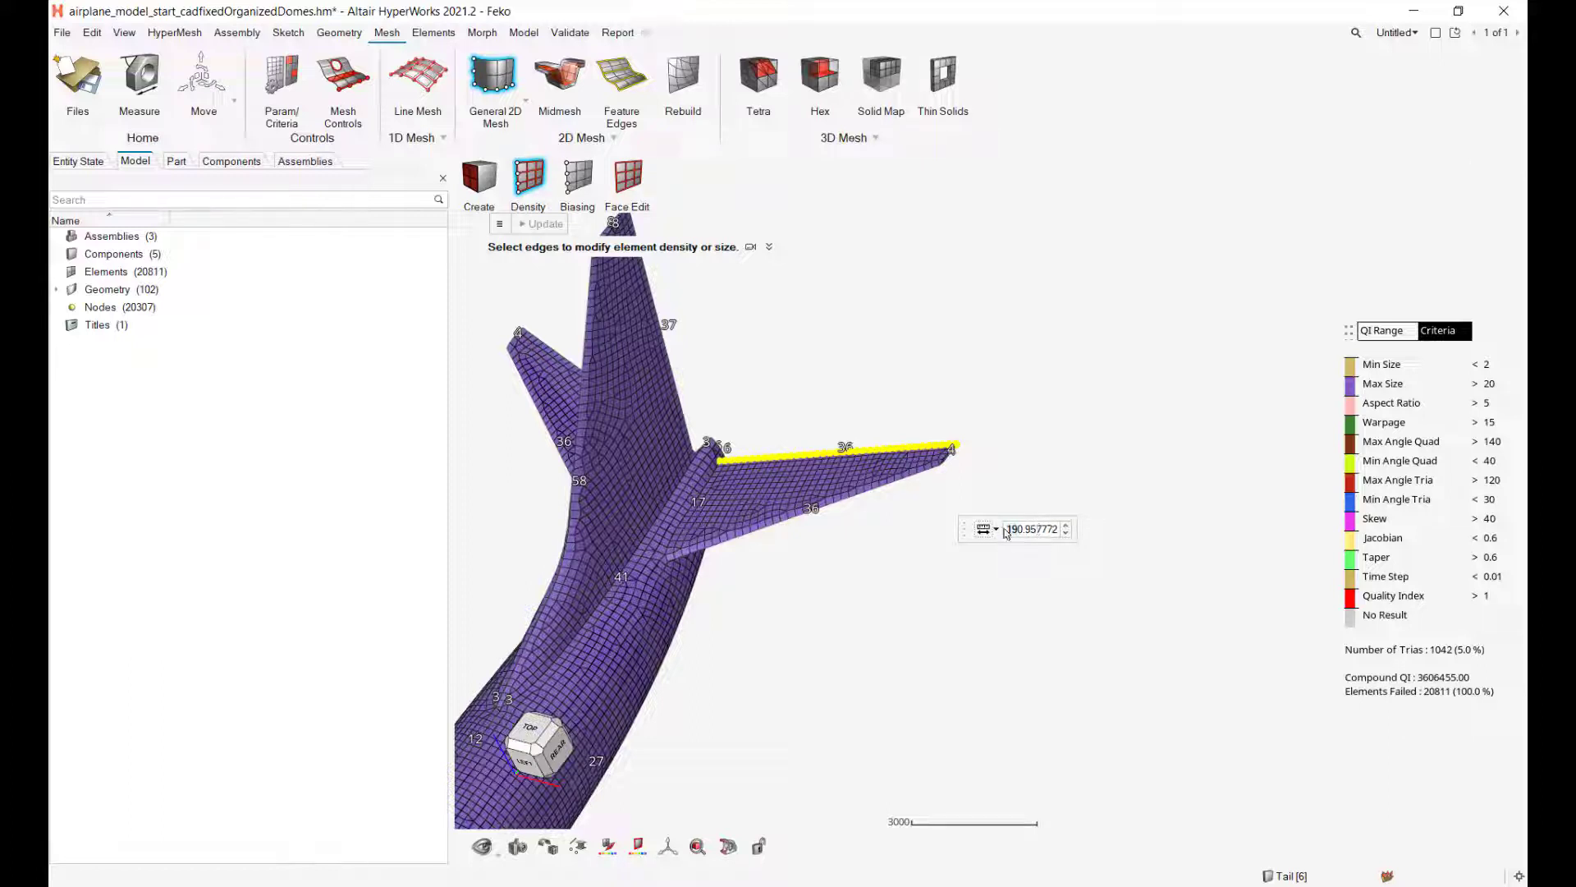
left_click(999, 531)
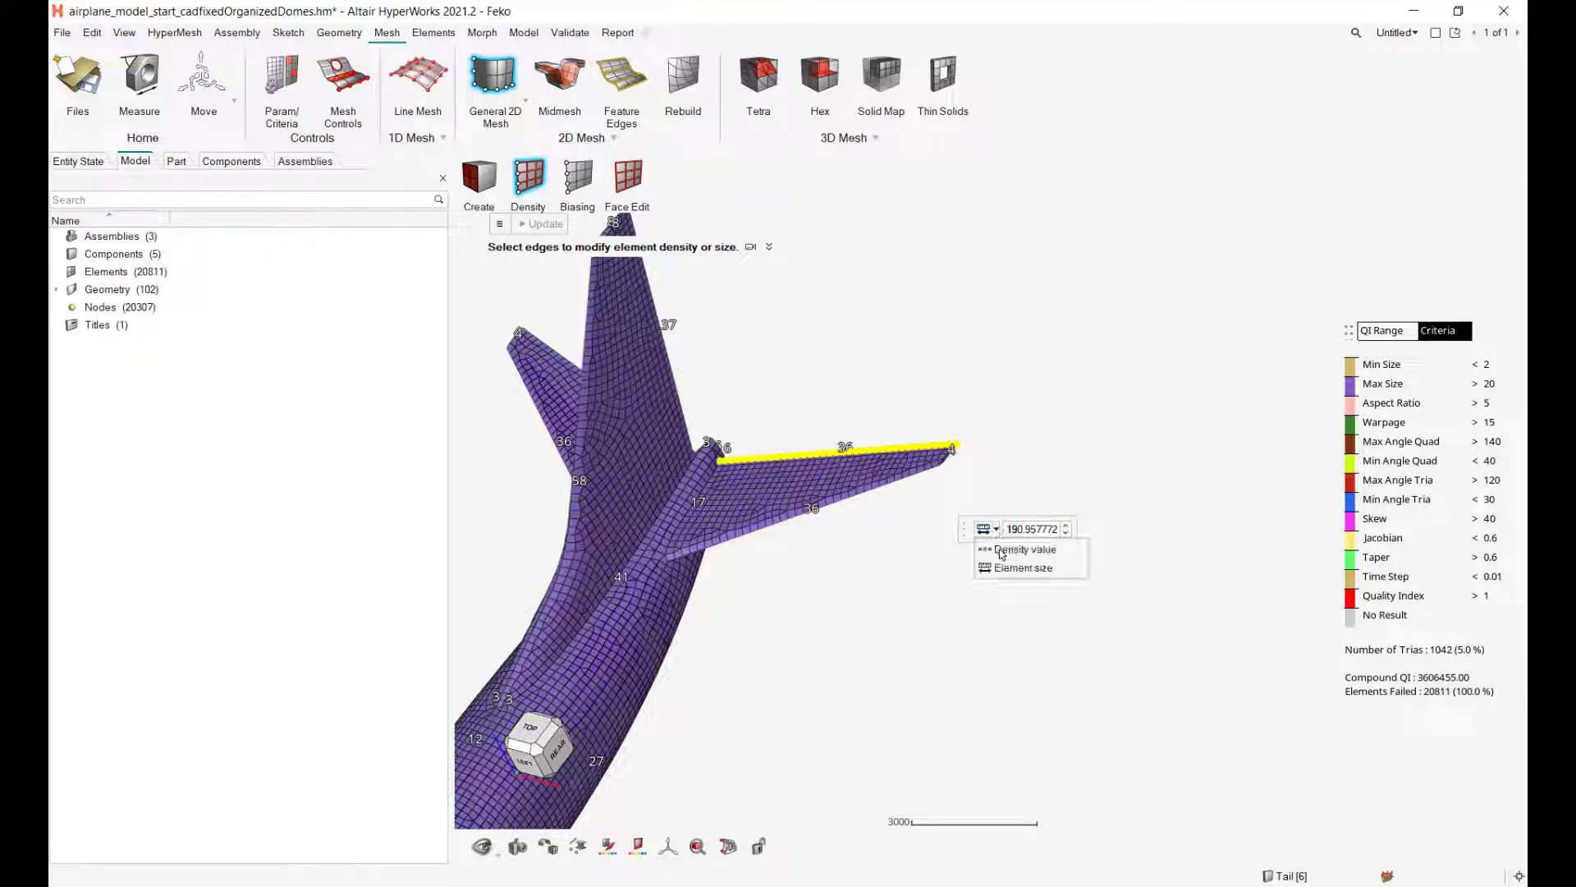
left_click(1002, 554)
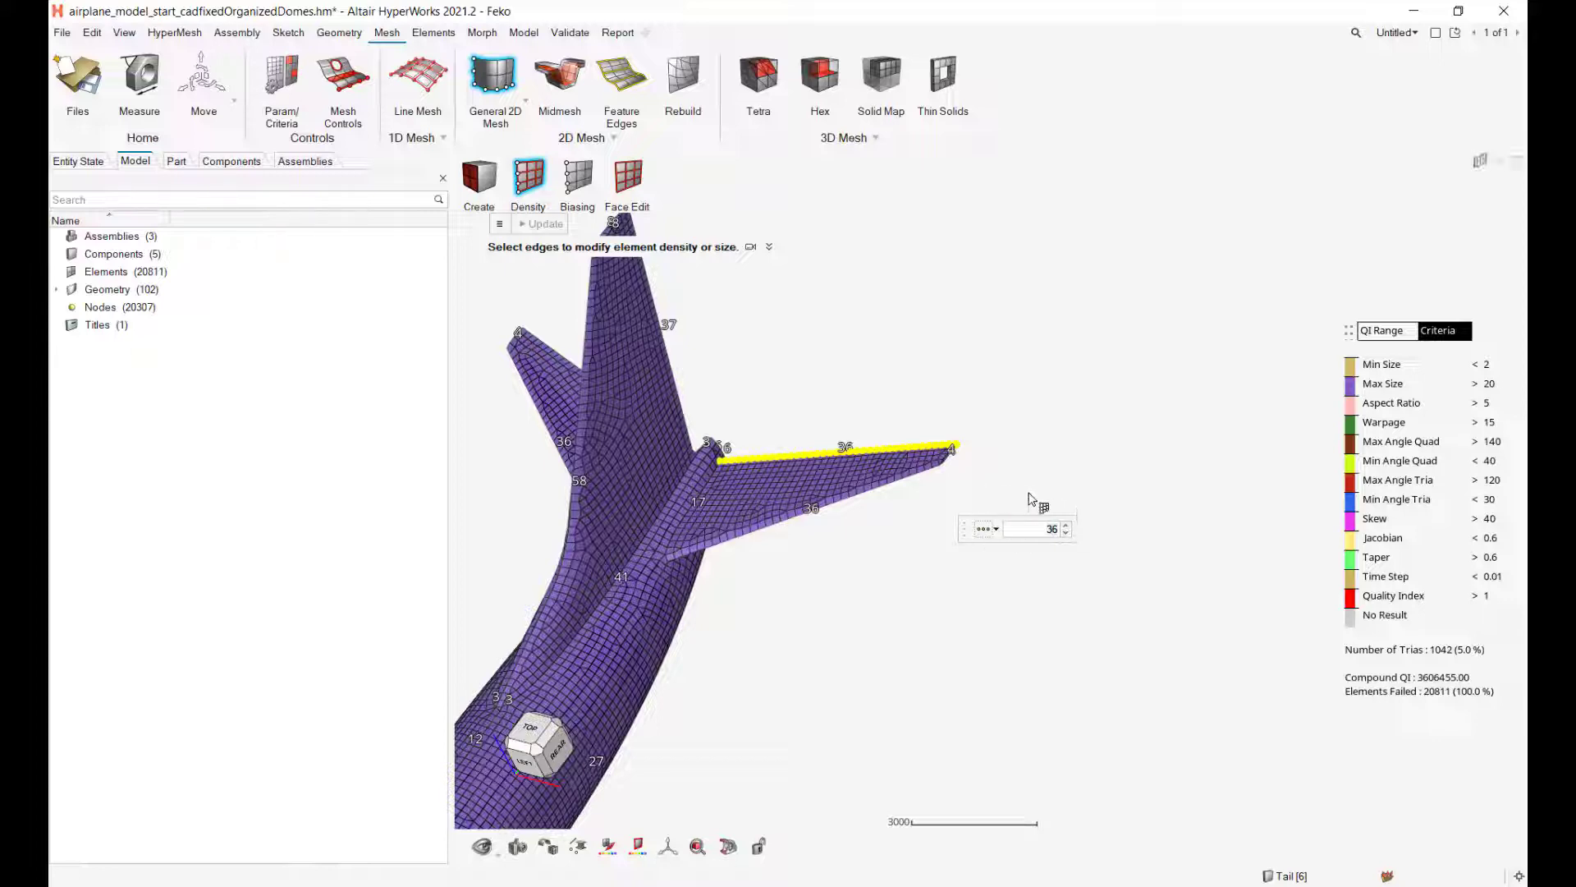
left_click(808, 584)
Set the element density of the vertical fin's trailing edge to 40 and clear the selection.
right_click_drag(859, 551, 1080, 612)
middle_click_drag(988, 353, 908, 400)
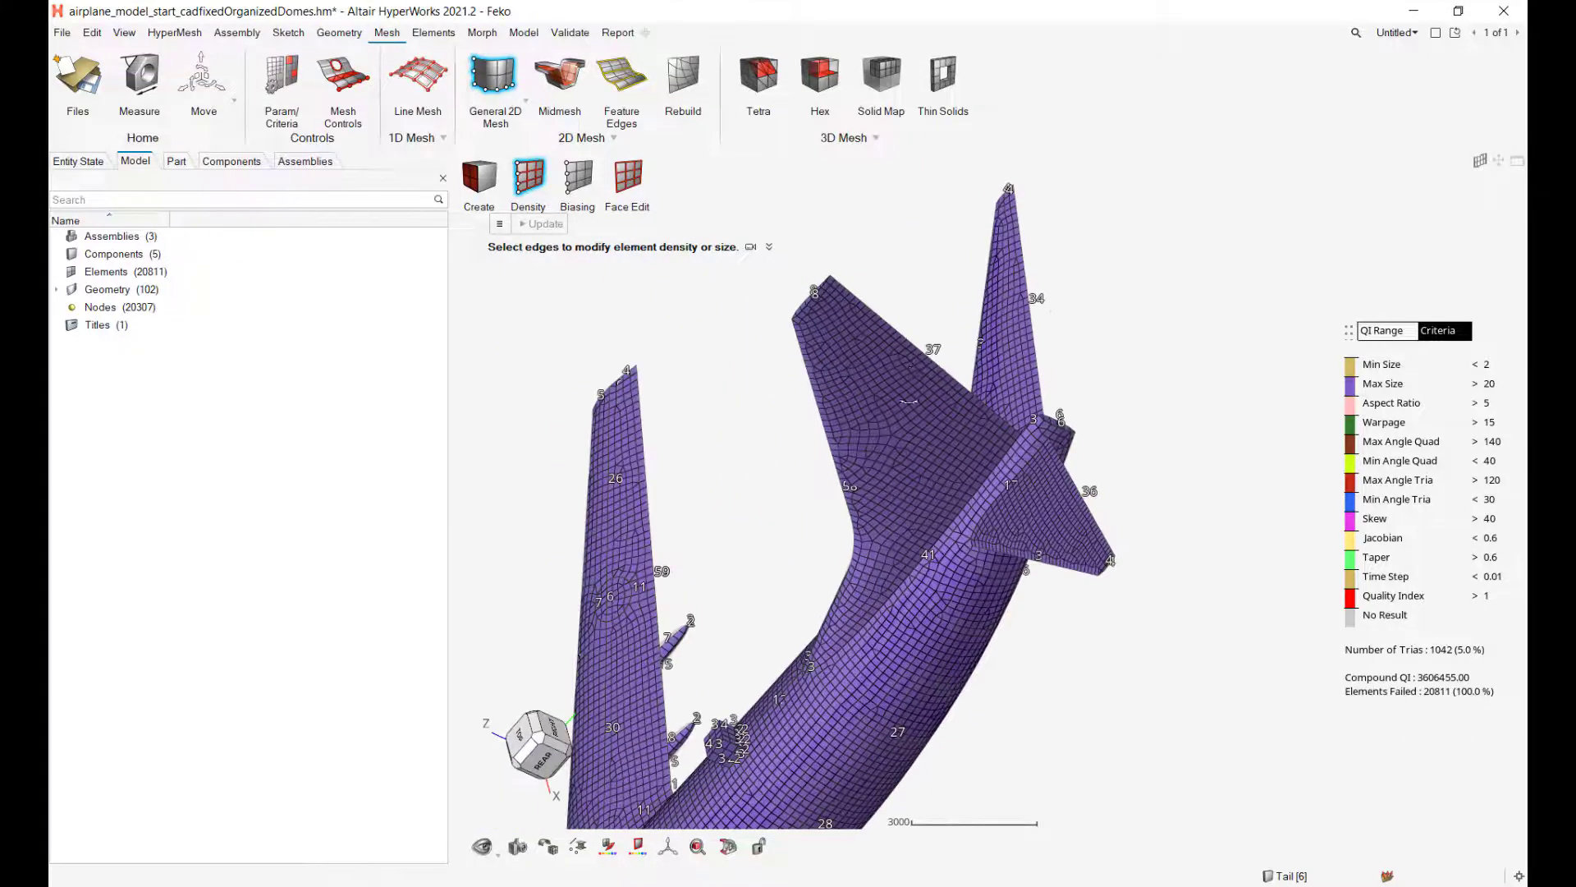
left_click(930, 355)
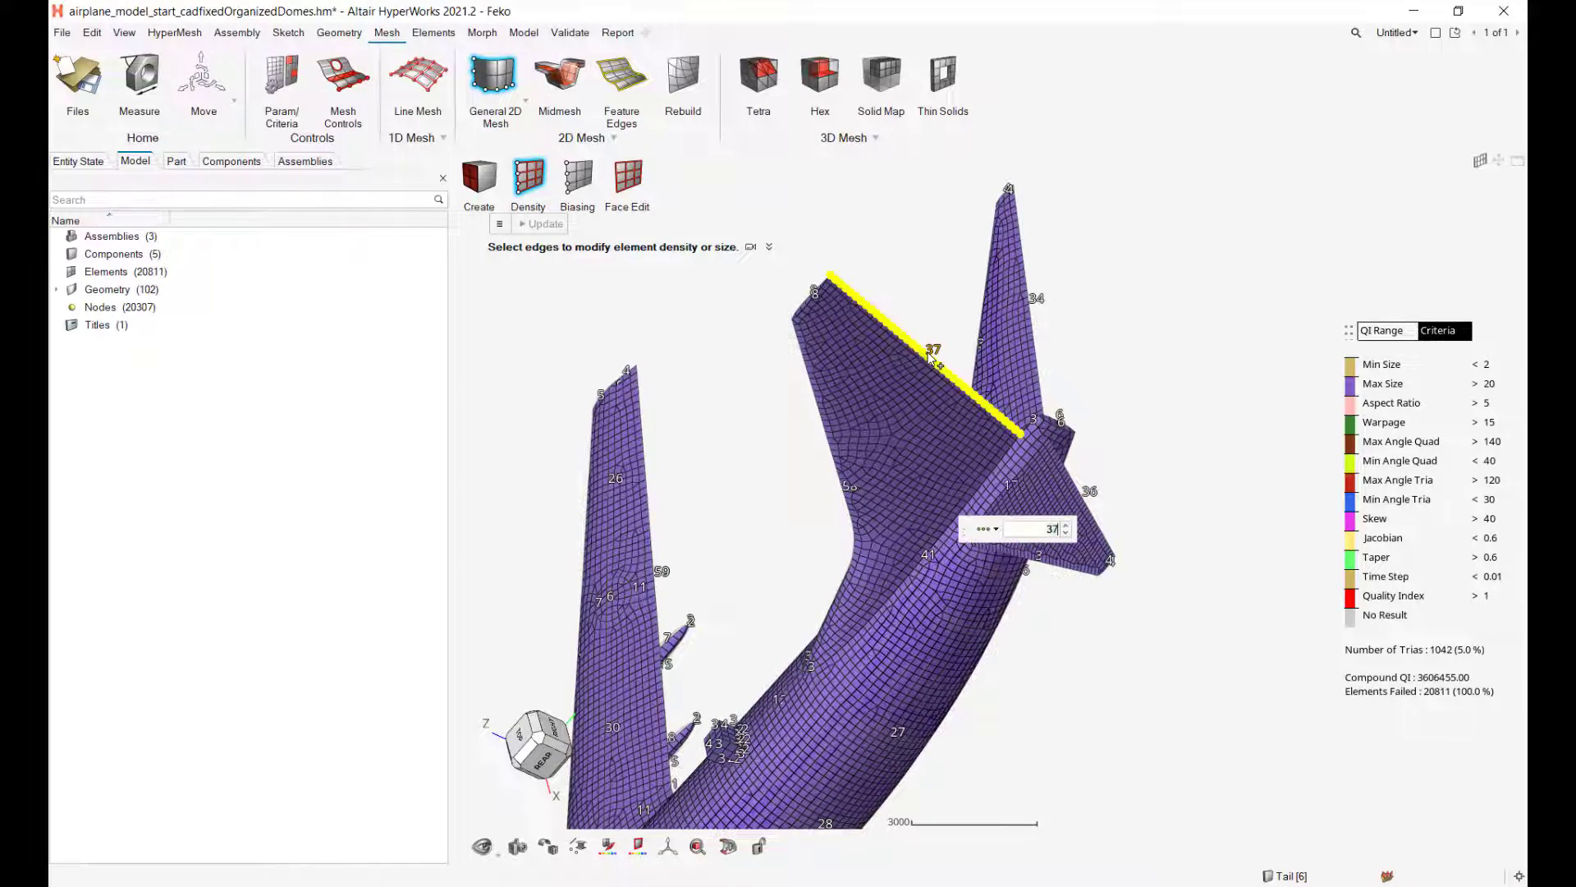
left_click(1067, 525)
left_click(1066, 525)
left_click(1068, 525)
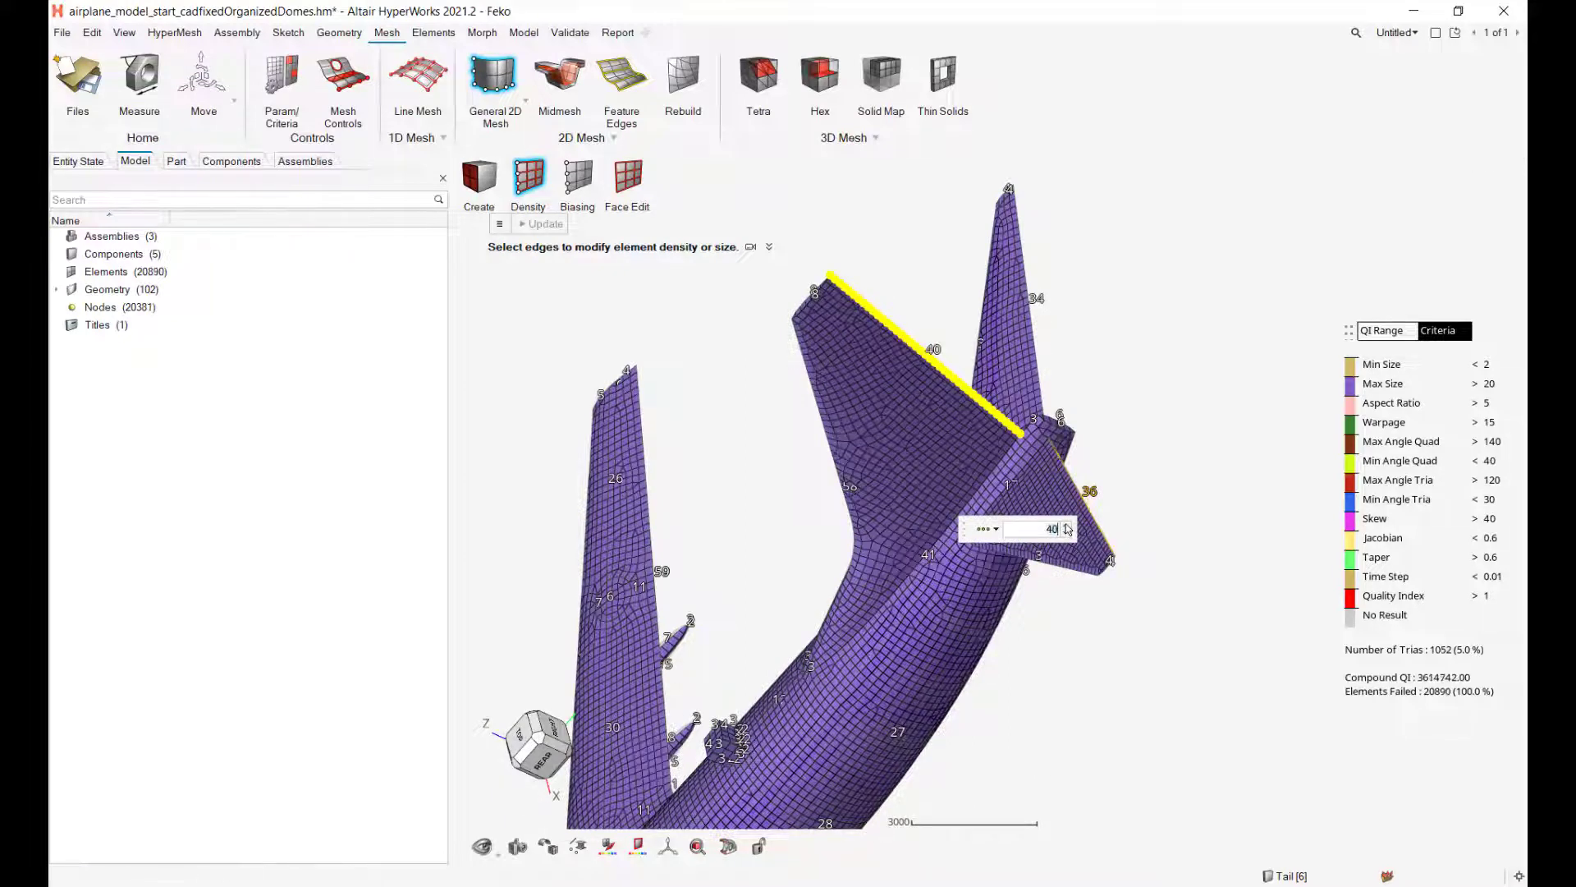
key("Escape")
Check the remeshed tail and look through the density options for auto update and element size.
right_click_drag(909, 265, 896, 486)
middle_click_drag(921, 478, 1194, 401)
scroll(689, 460, "down", 3)
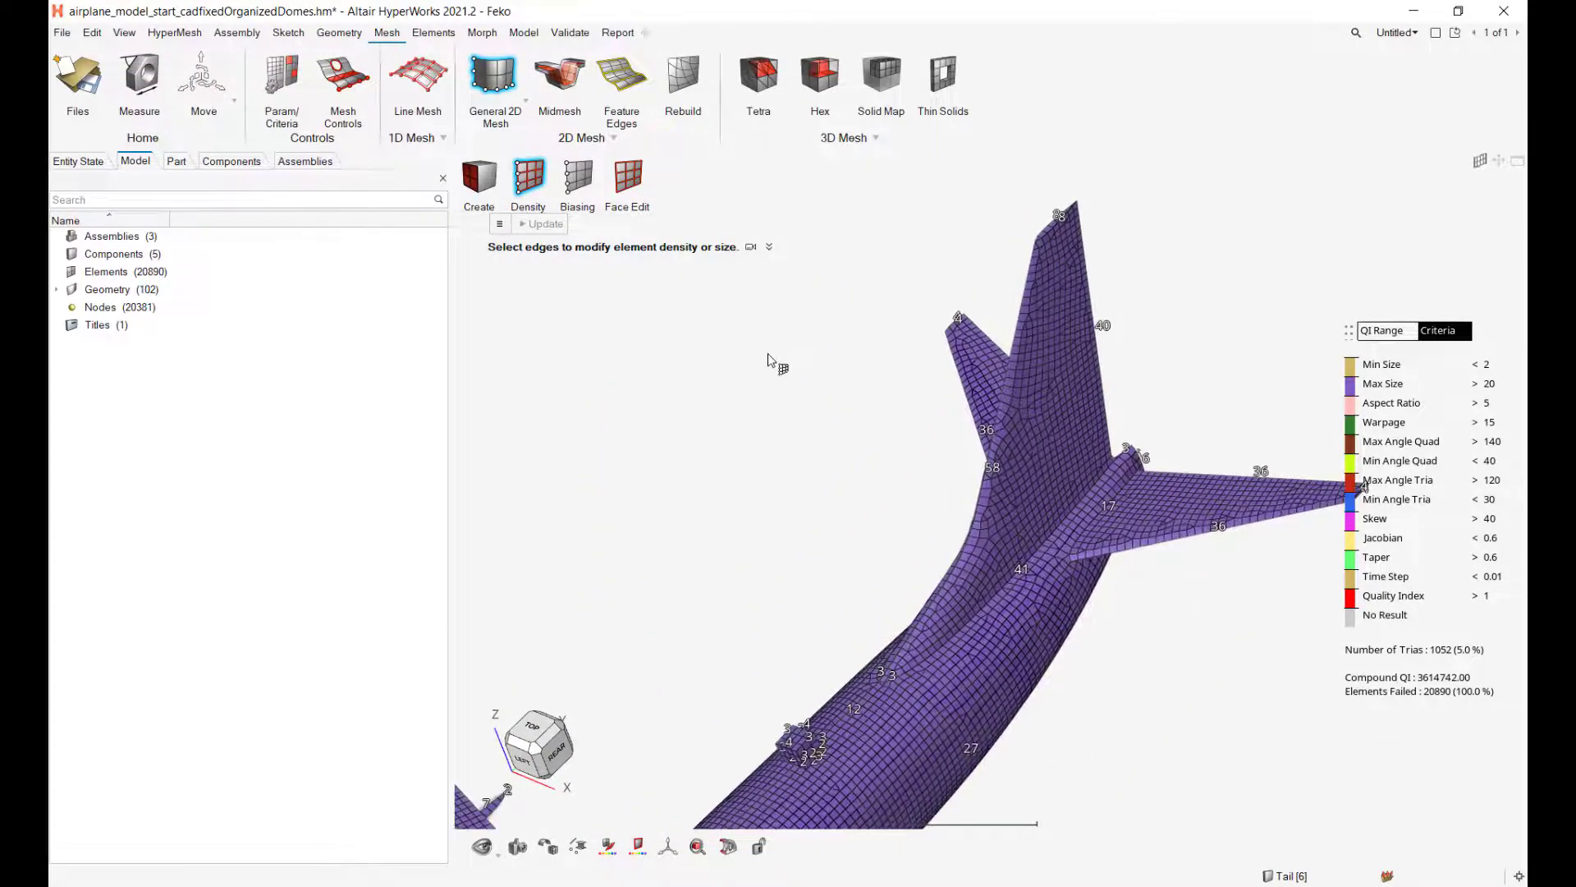
right_click_drag(772, 453, 893, 340)
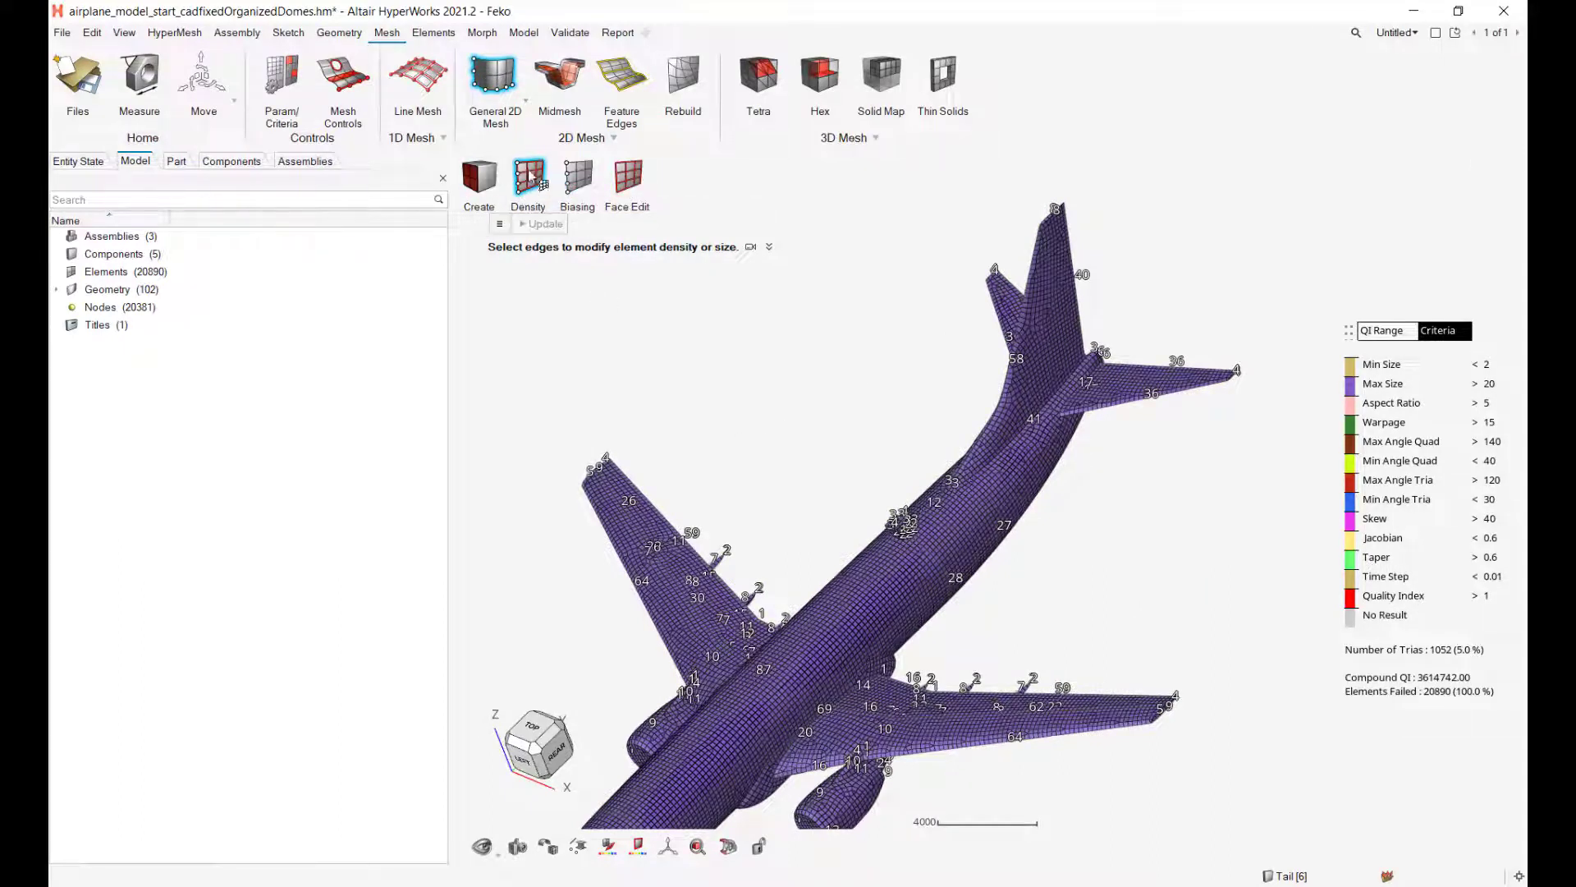
left_click(502, 224)
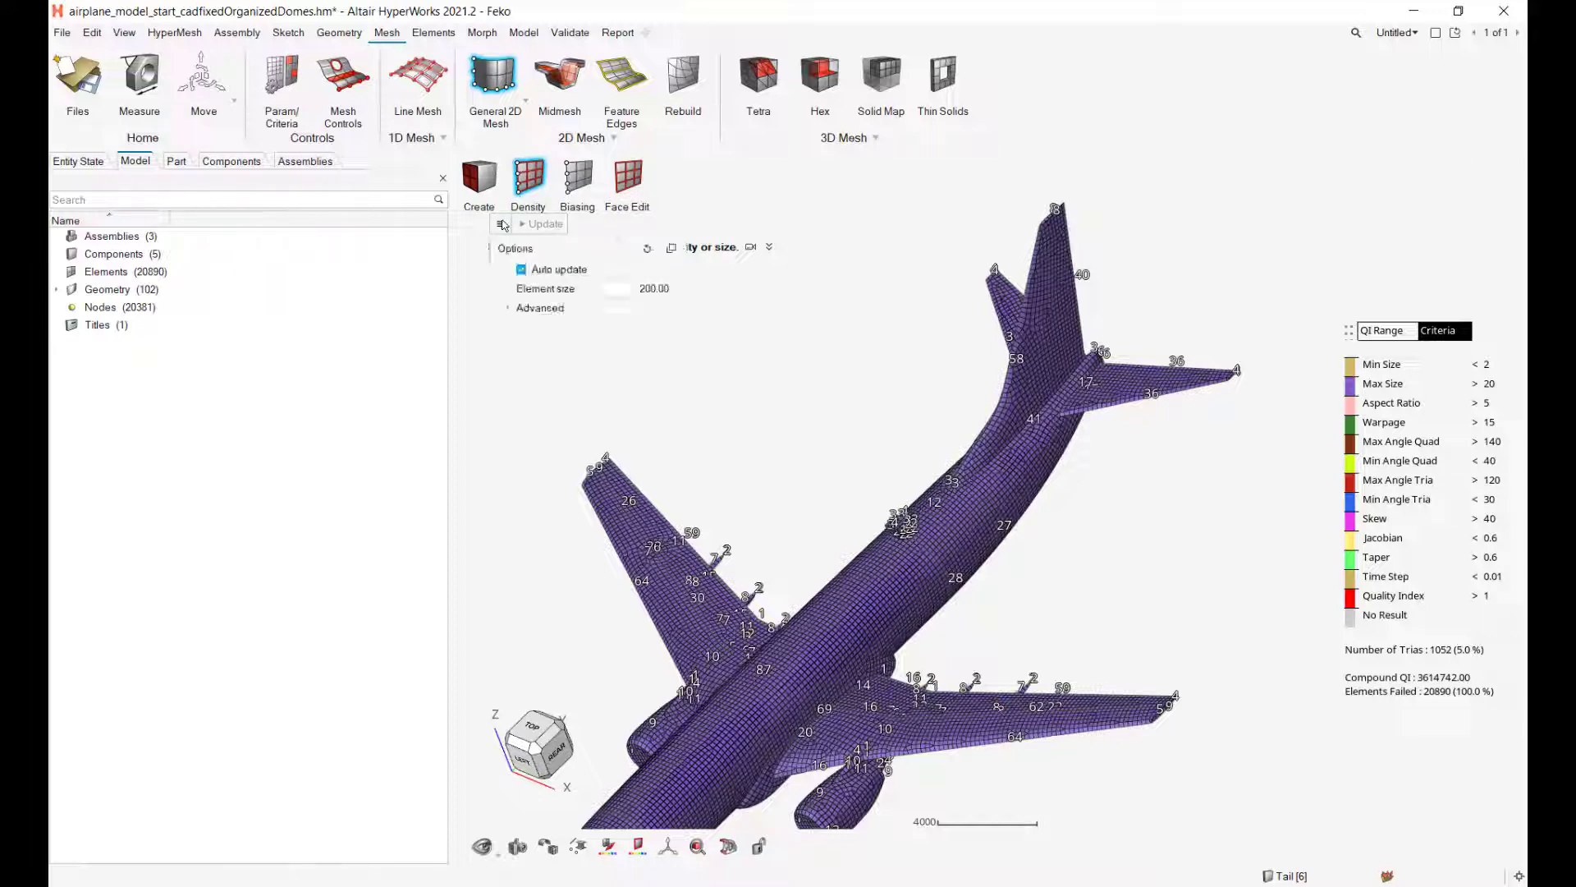
Apply element biasing of 4.4 to the wing's leading edge between the engine and the wing tip.
left_click(577, 176)
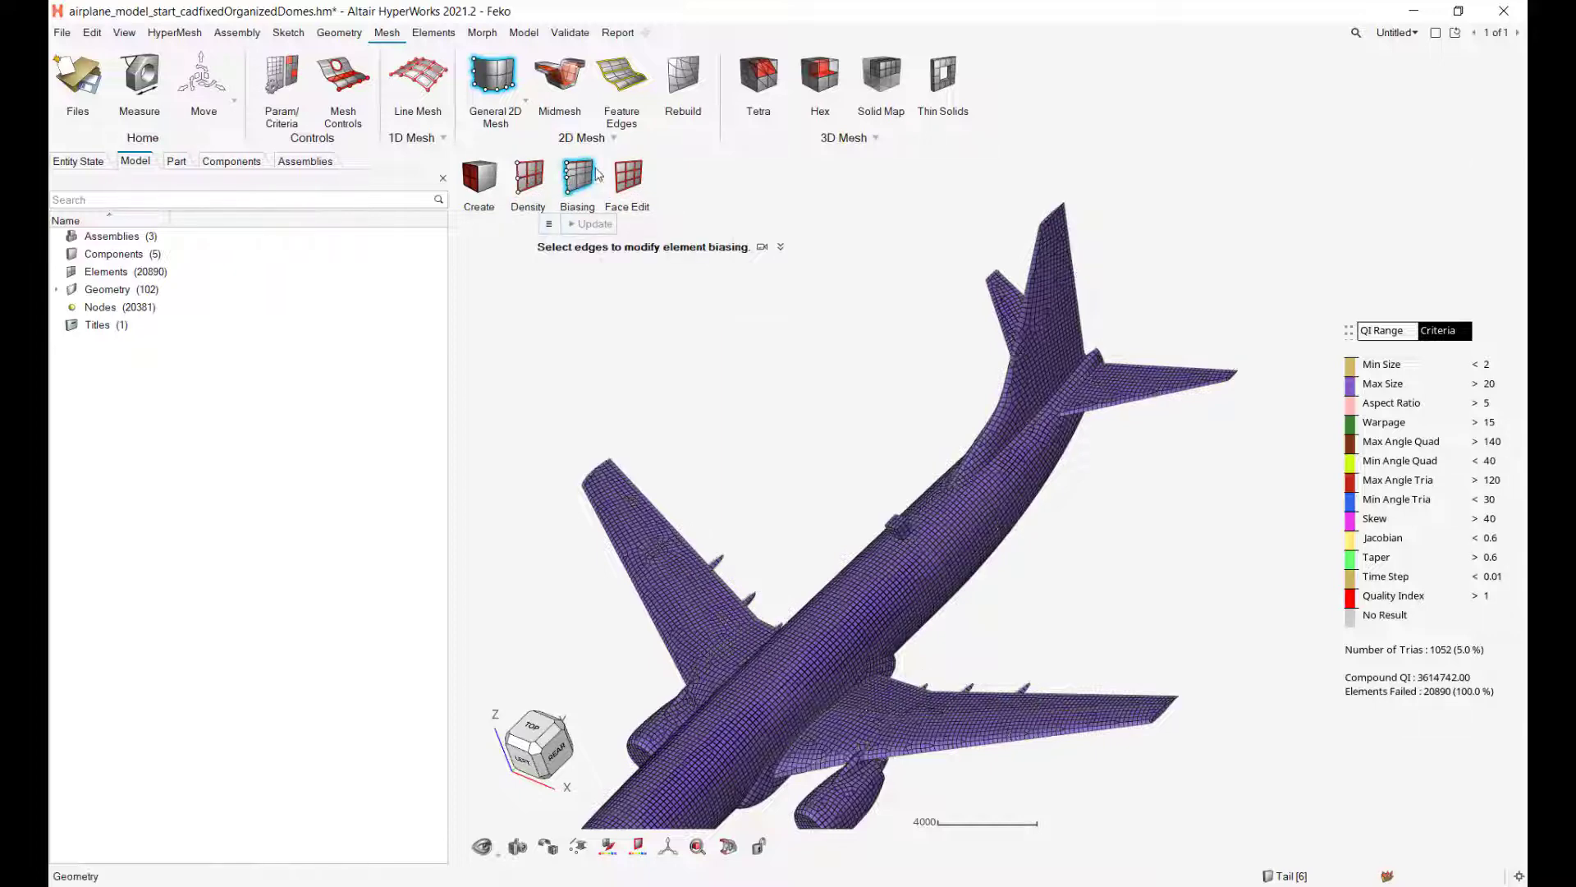
right_click_drag(726, 461, 876, 345)
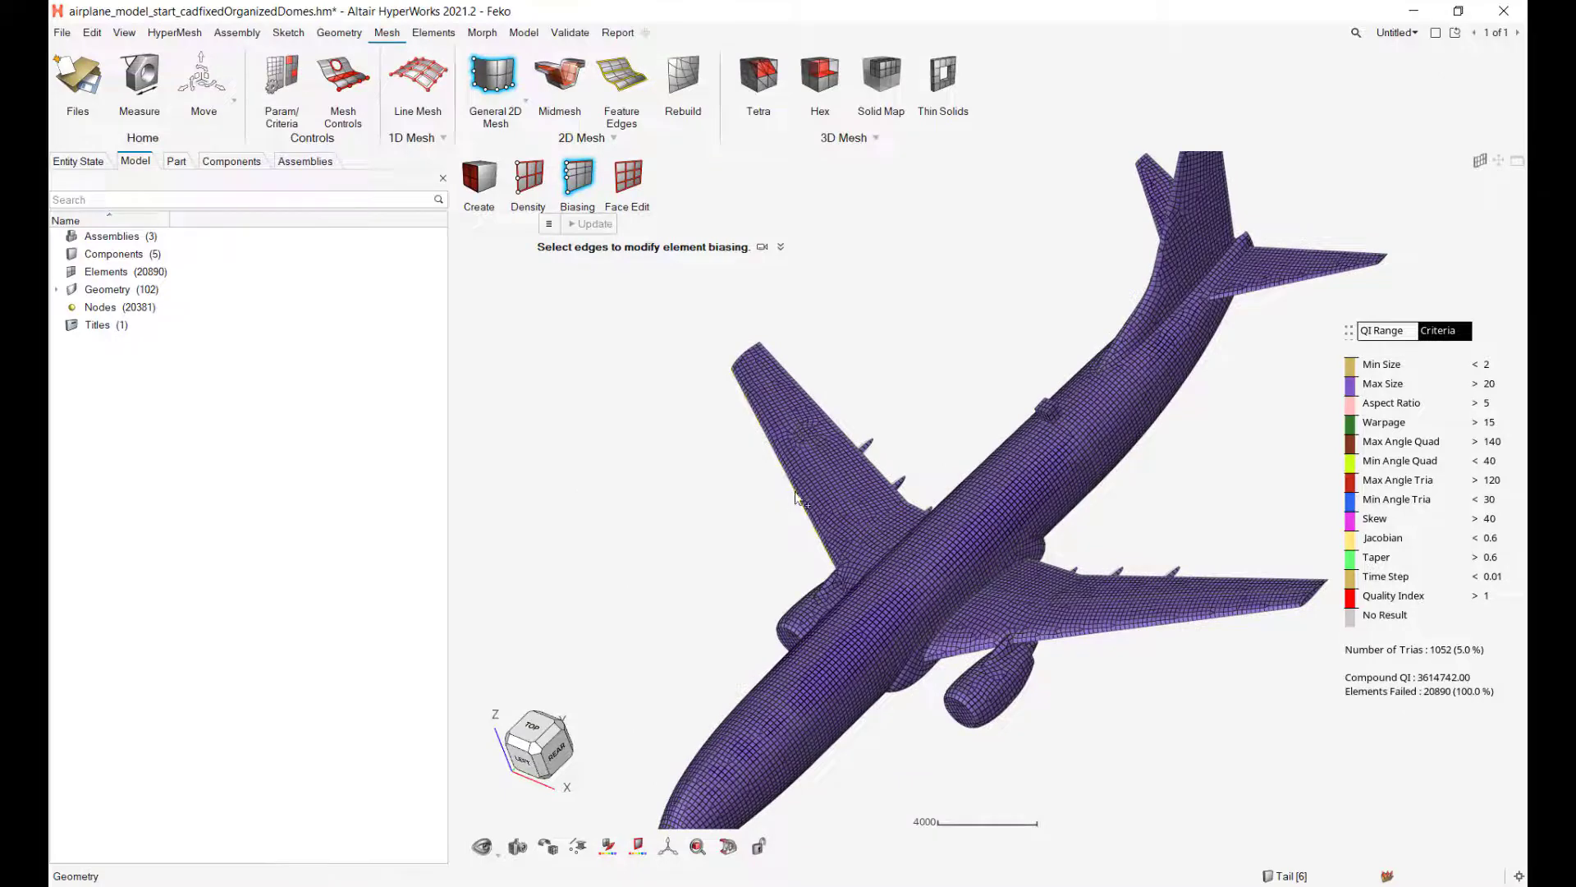
middle_click_drag(796, 497, 779, 525)
left_click(823, 516)
left_click_drag(763, 503, 733, 563)
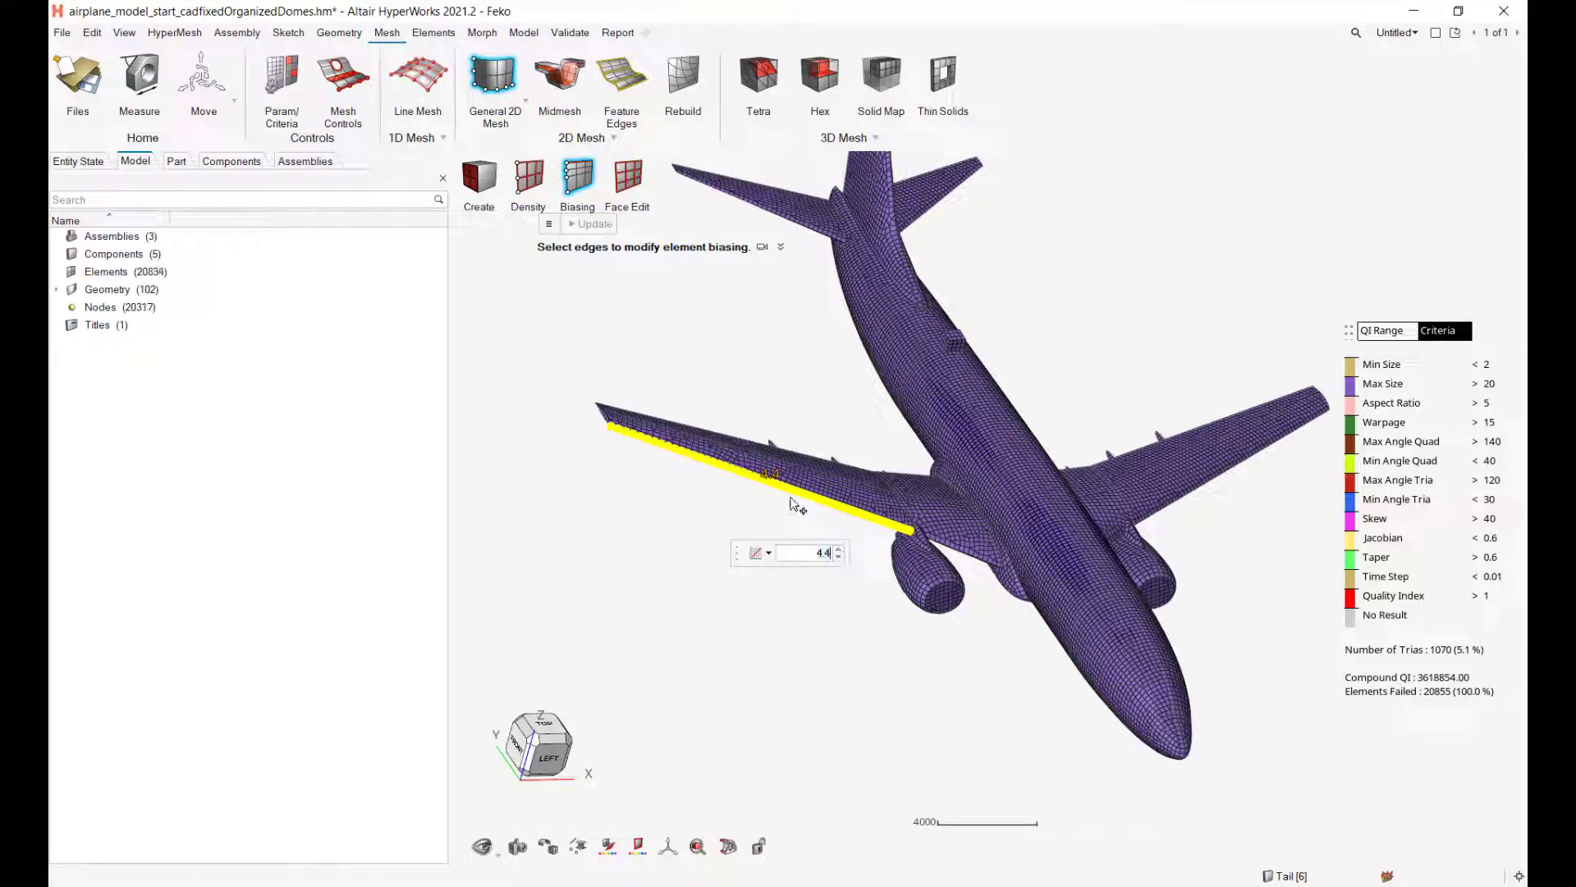
key("Return")
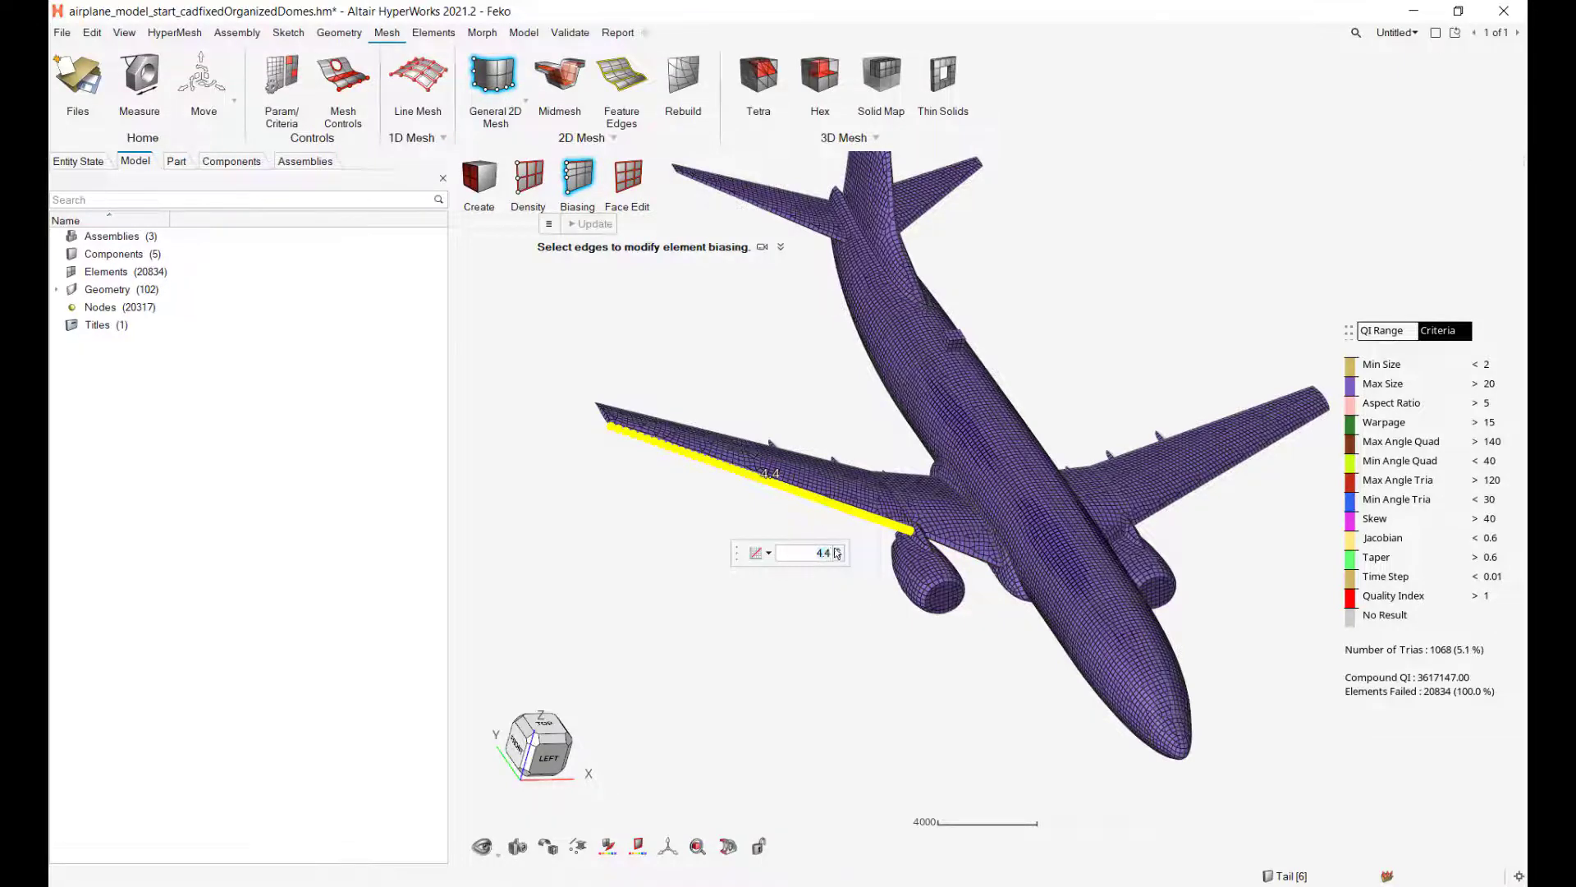
Raise the wing leading edge's biasing to 6.4, clear the selection and check the wing's mesh.
scroll(713, 493, "up", 3)
right_click_drag(709, 485, 605, 484)
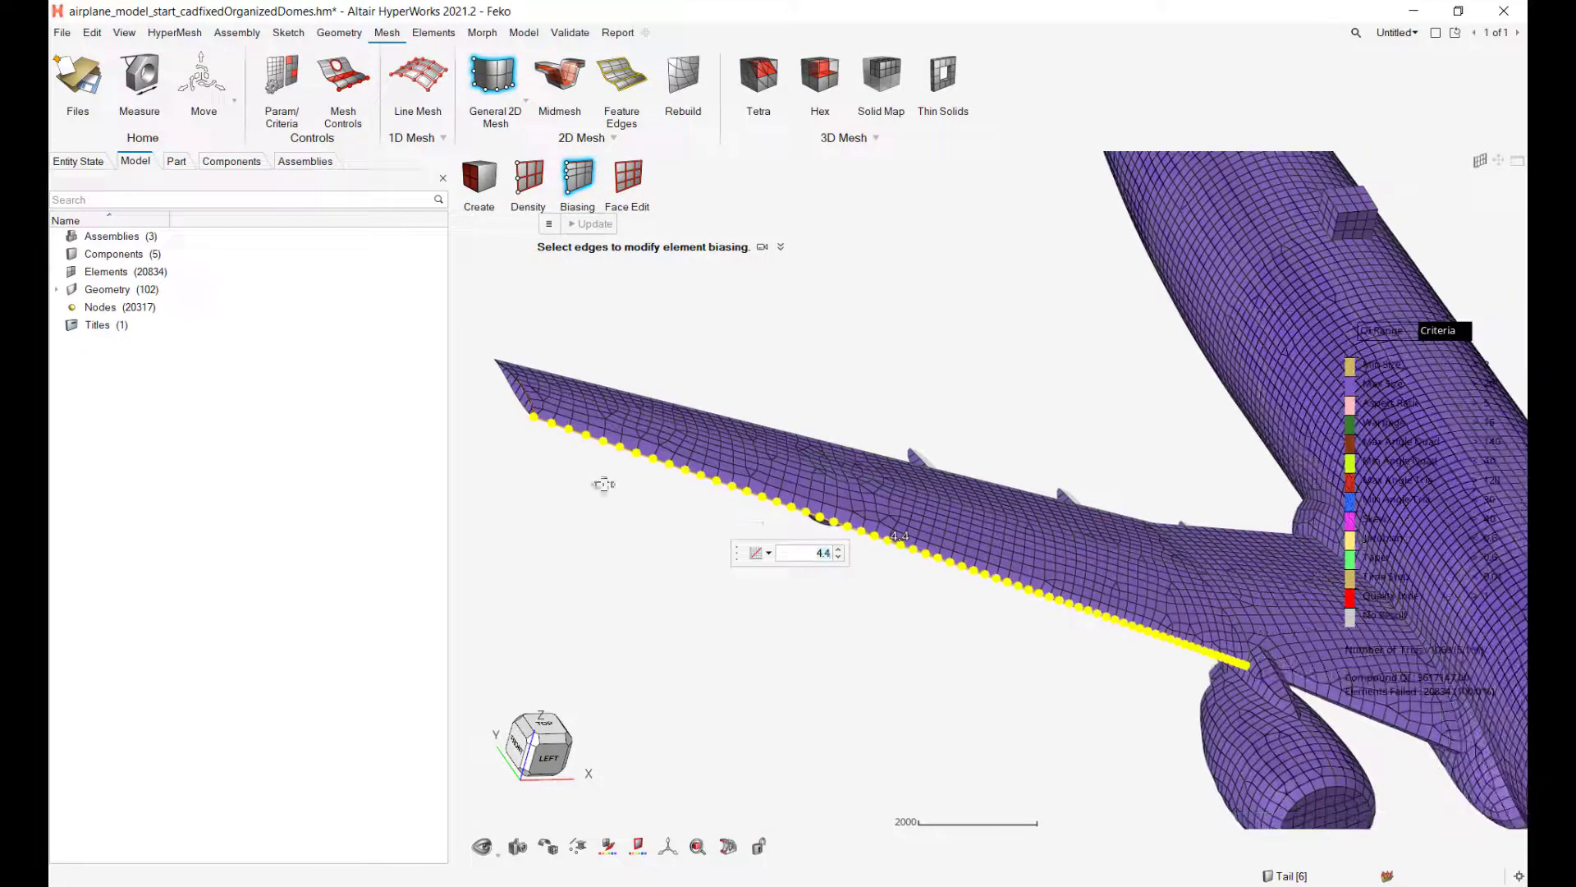
left_click(840, 551)
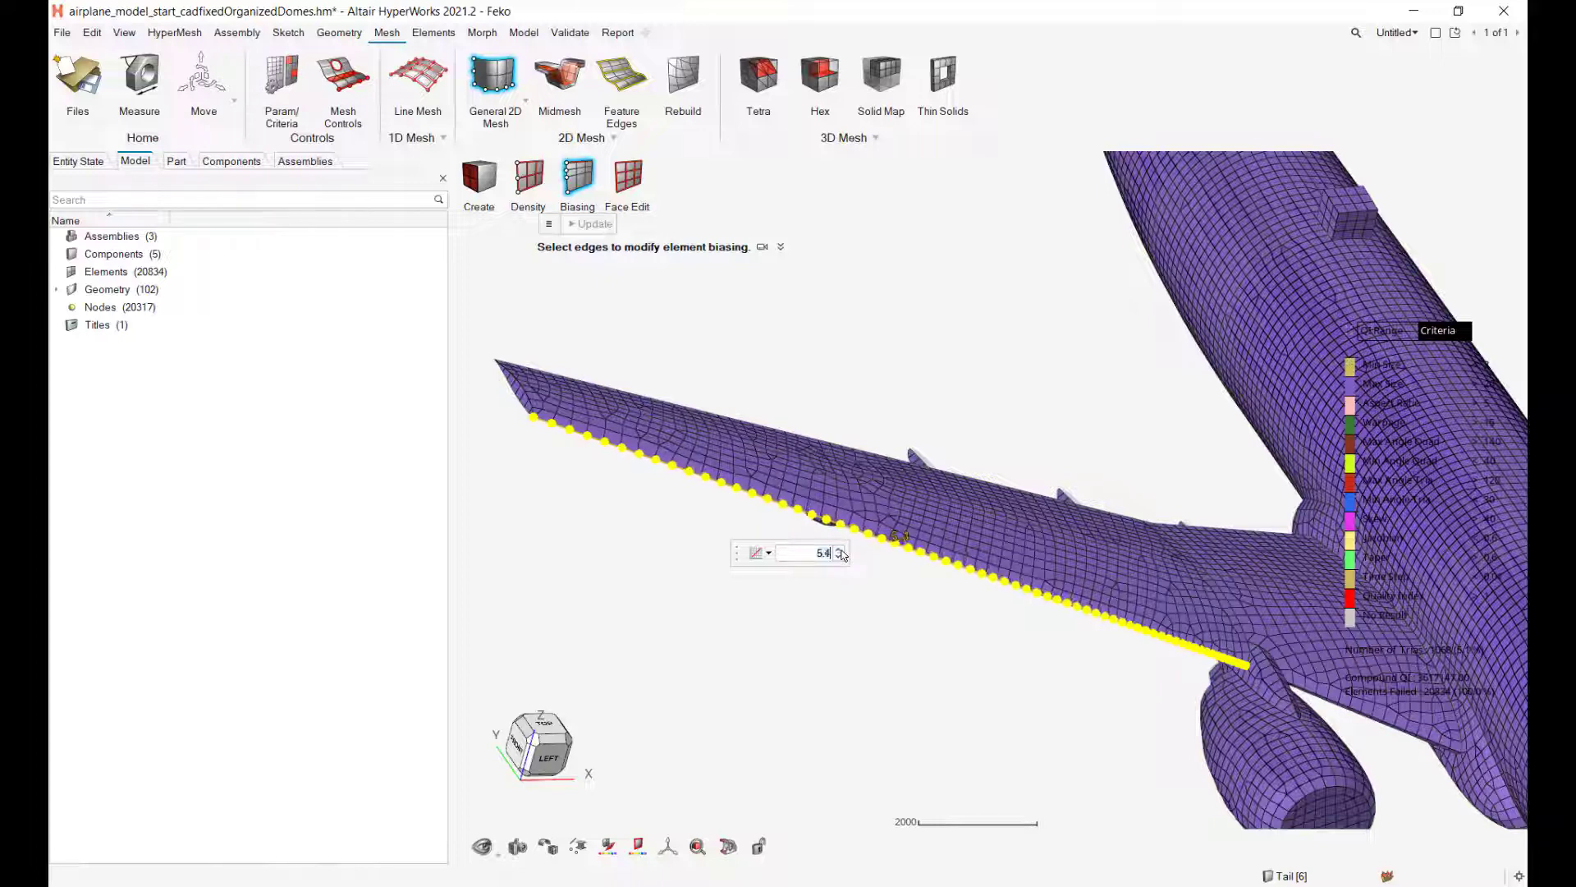
left_click(839, 550)
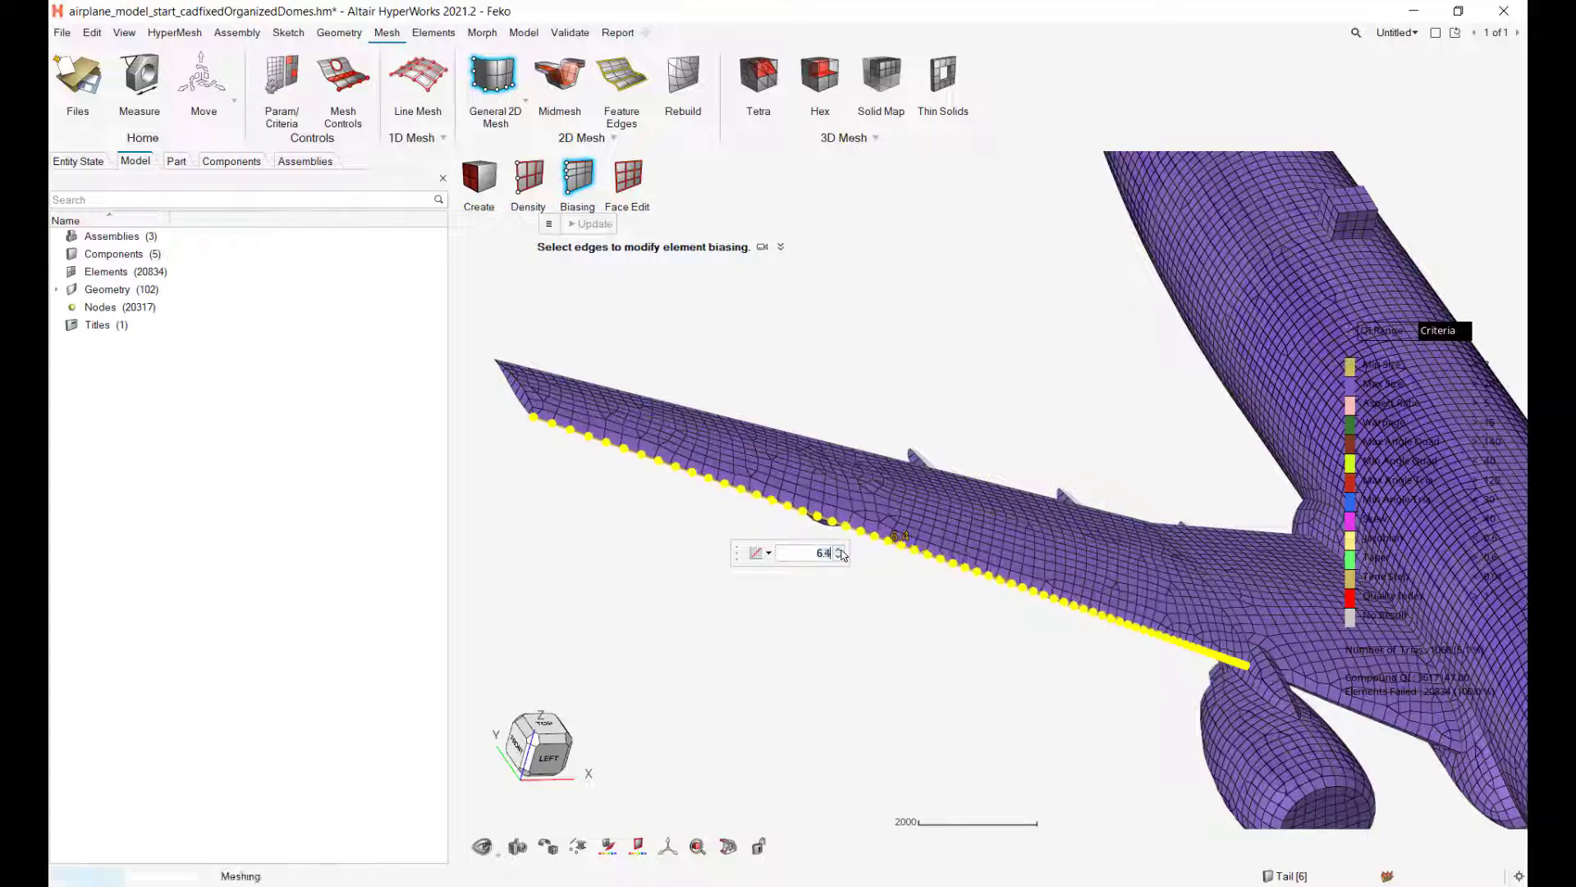
mouse_move(673, 462)
middle_mouse_down()
mouse_move(664, 548)
mouse_move(686, 548)
middle_mouse_up()
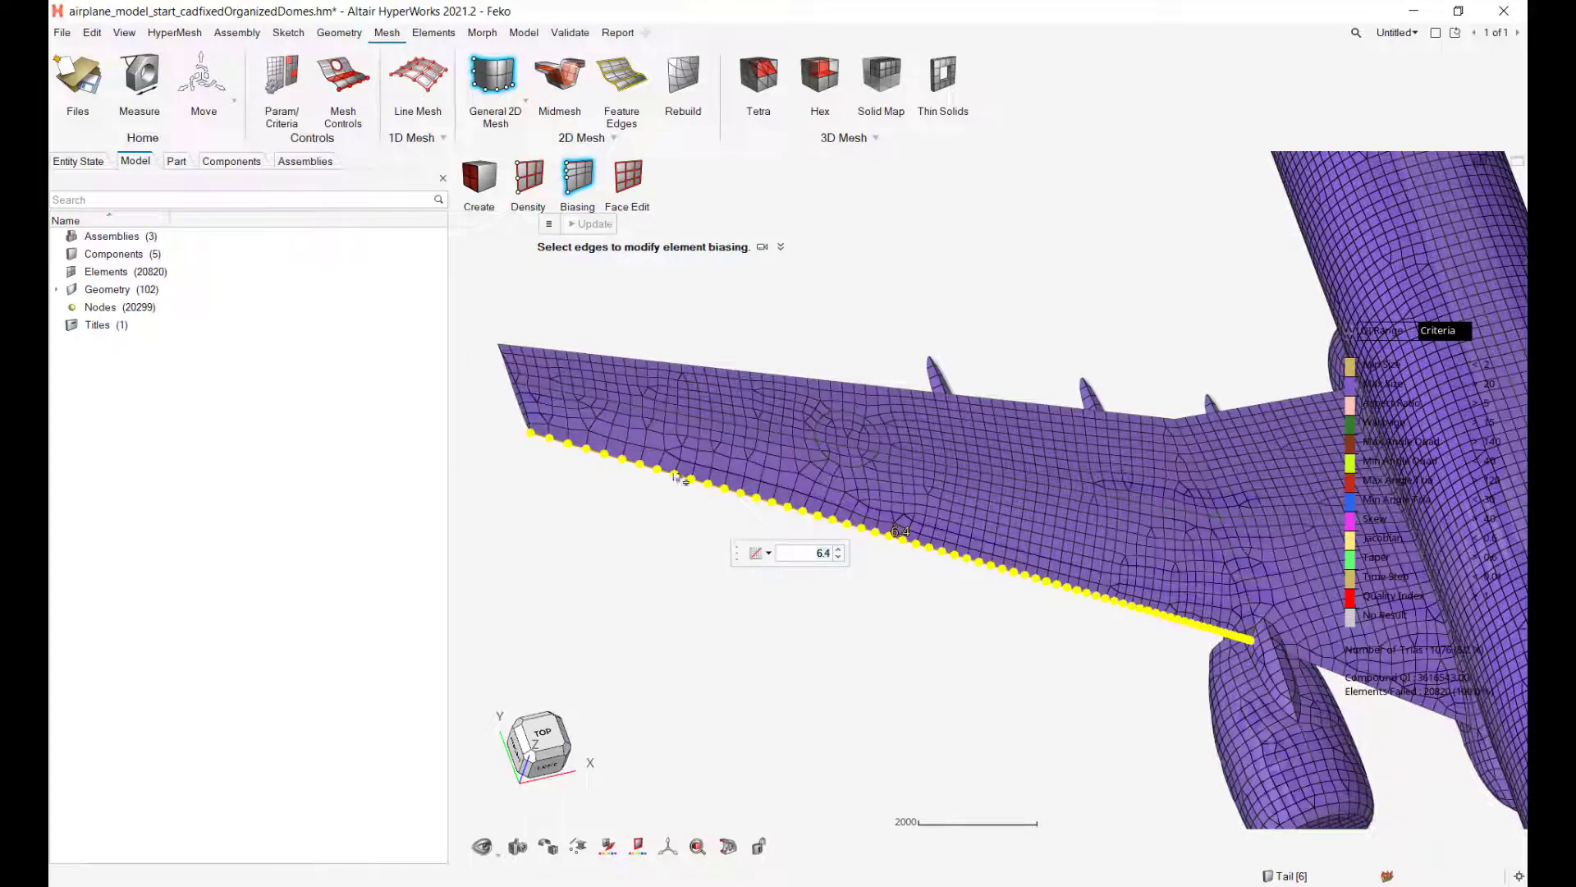
left_click(1010, 676)
right_click_drag(1019, 670, 914, 657)
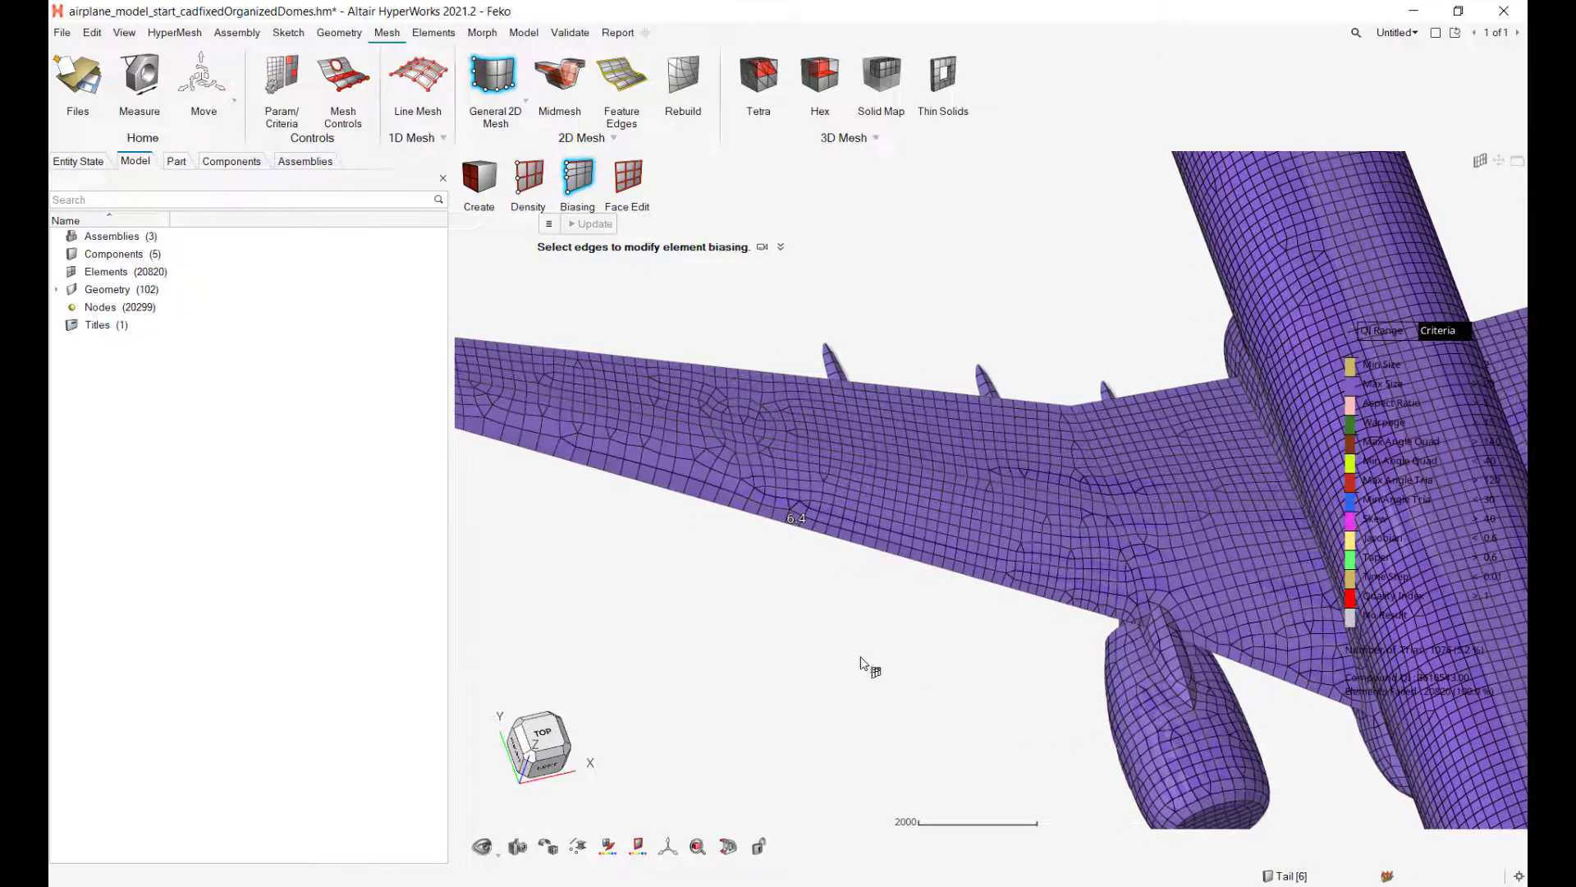
scroll(864, 663, "down", 3)
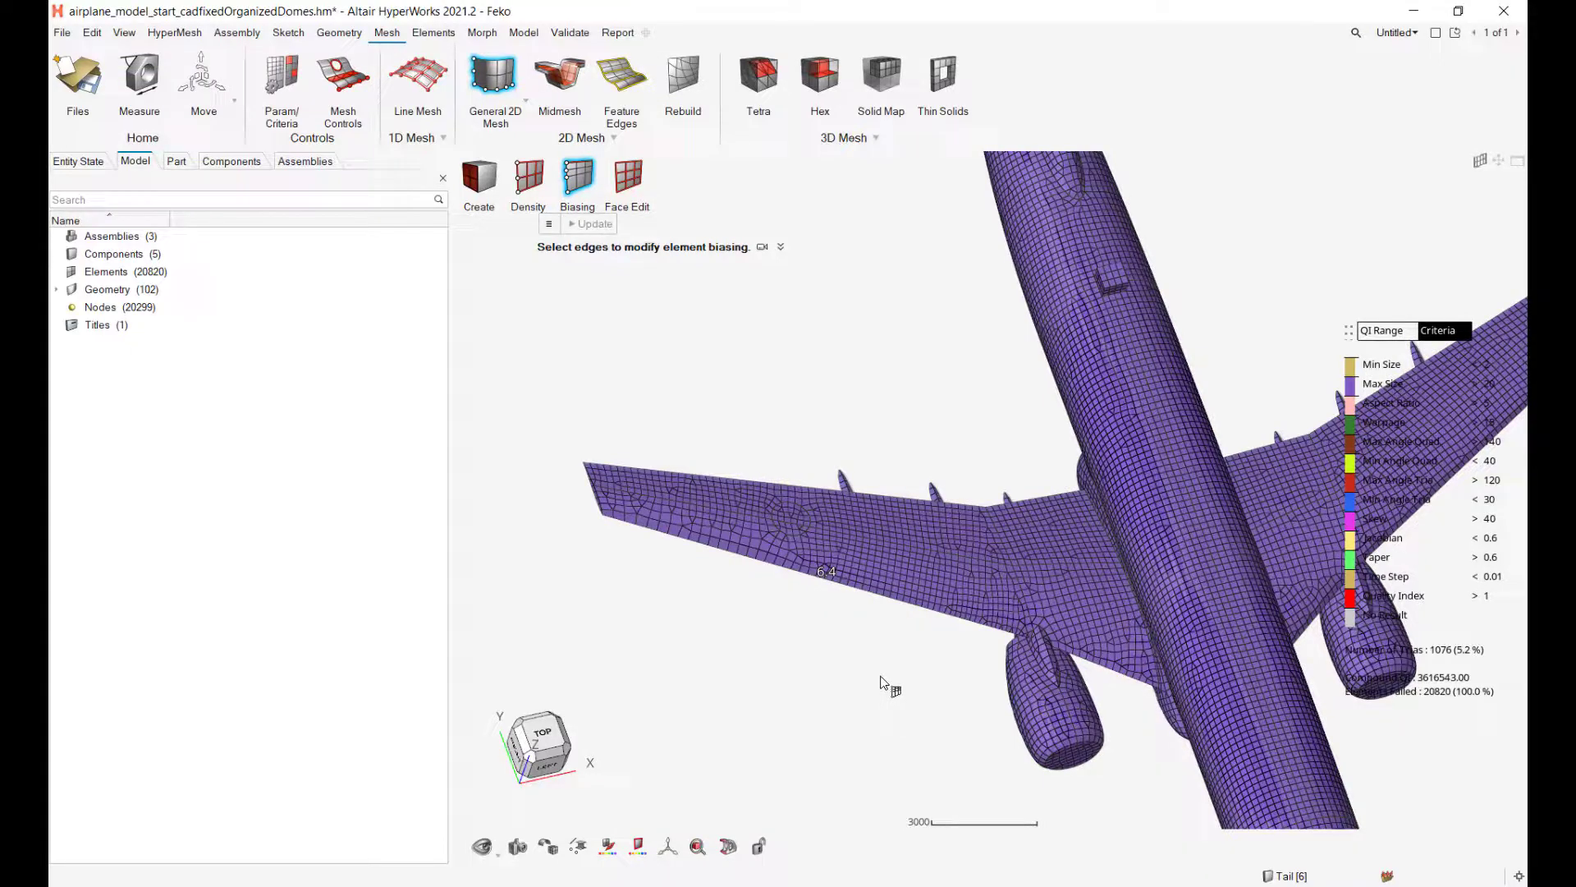
Examine the whole airplane's surface mesh from above and from the front side.
right_click_drag(764, 643, 694, 572)
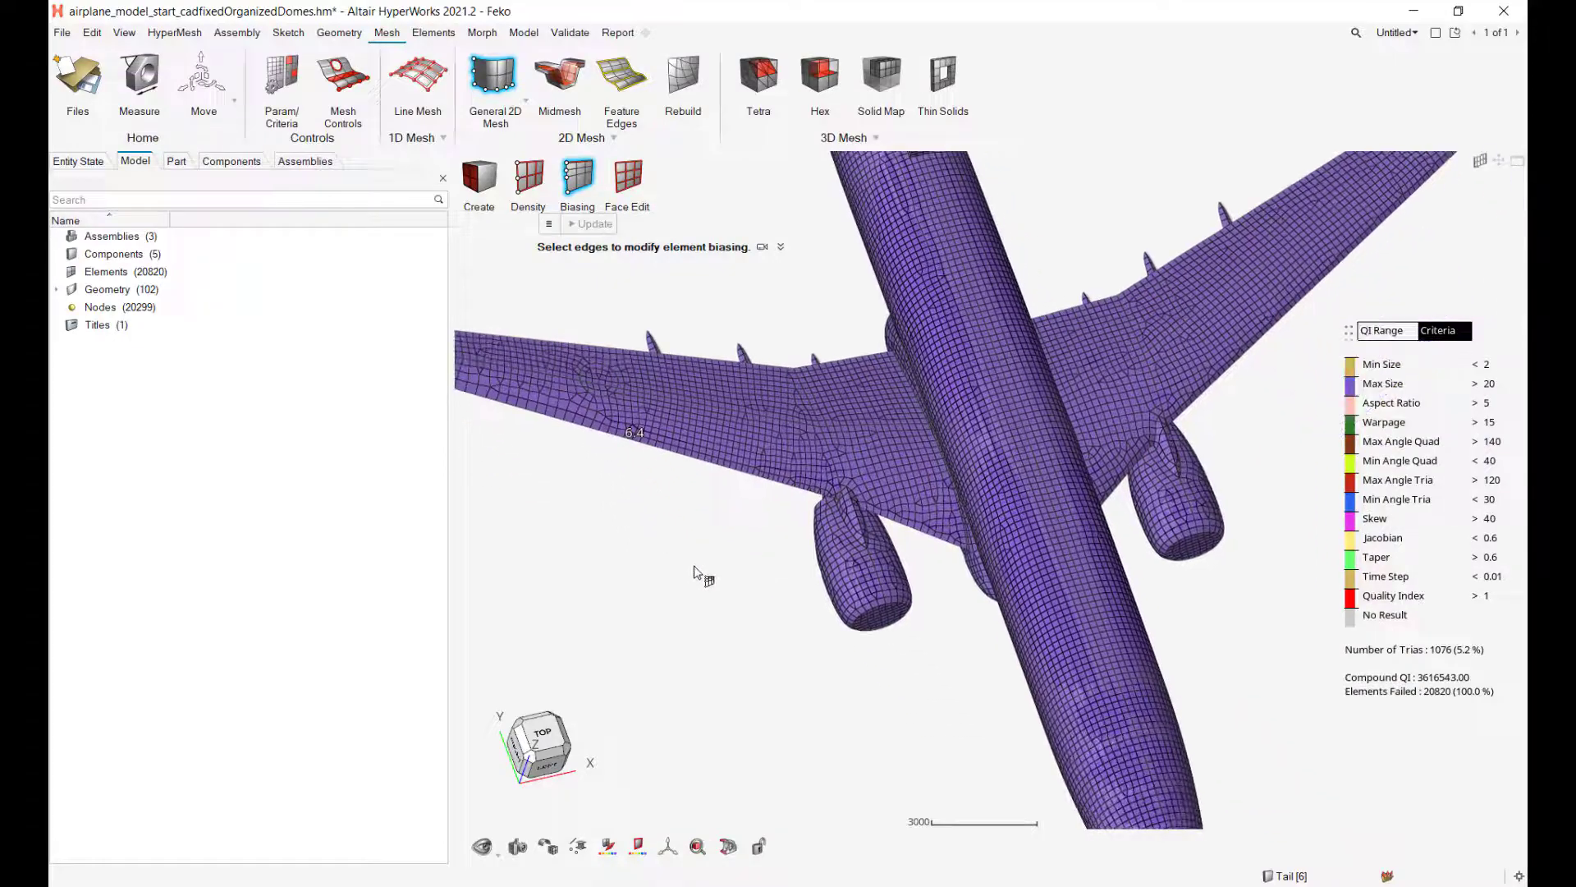
scroll(695, 572, "down", 3)
right_click_drag(756, 625, 670, 567)
right_click_drag(1092, 602, 1205, 645)
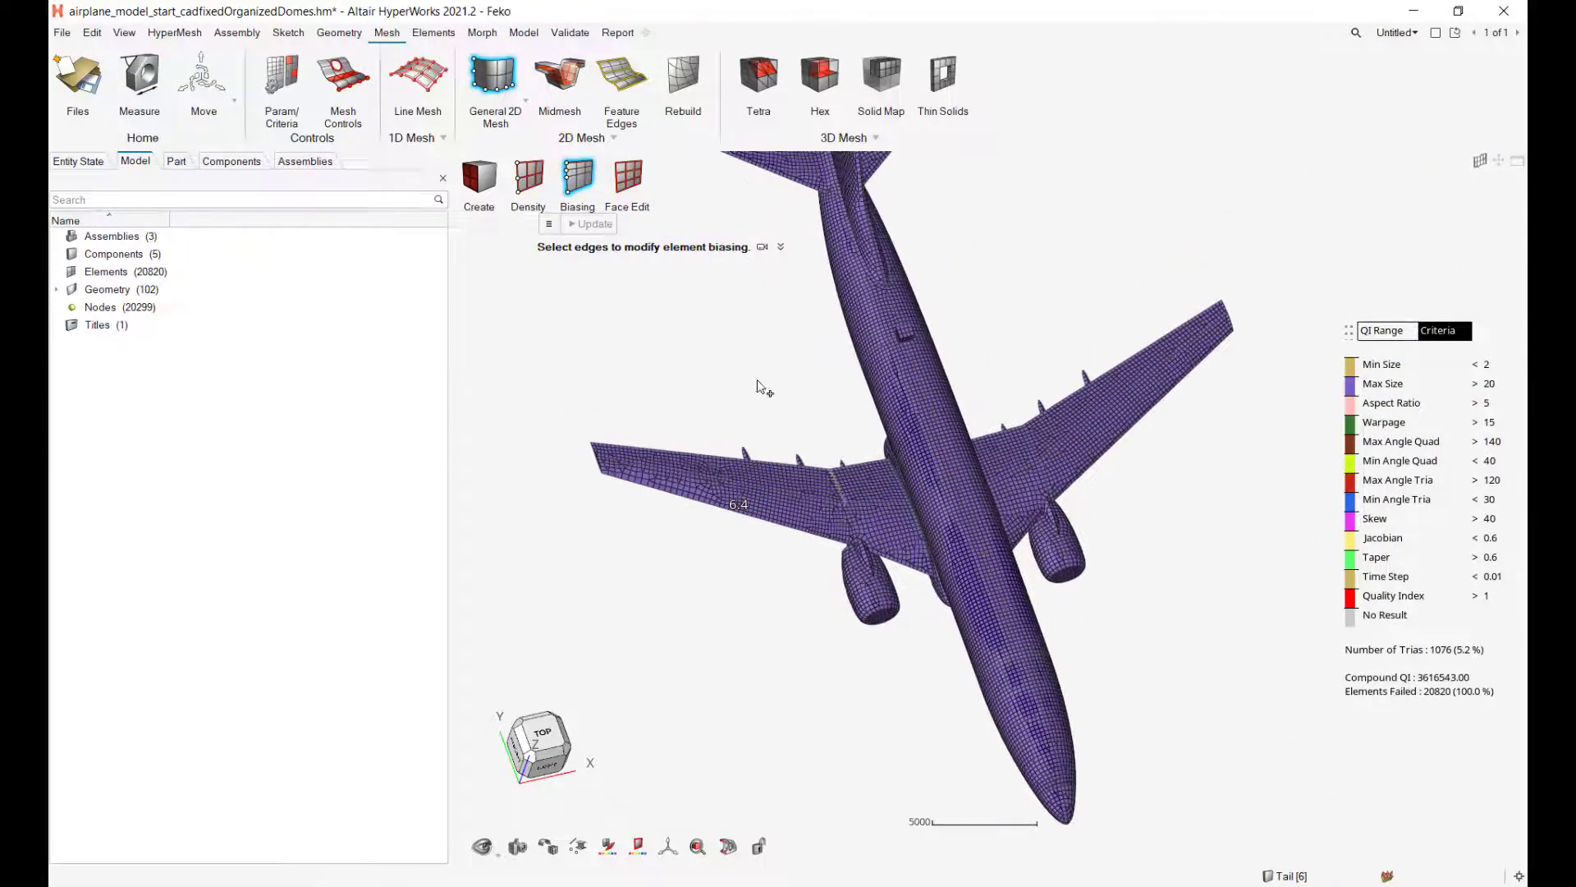
middle_click_drag(788, 566, 706, 418)
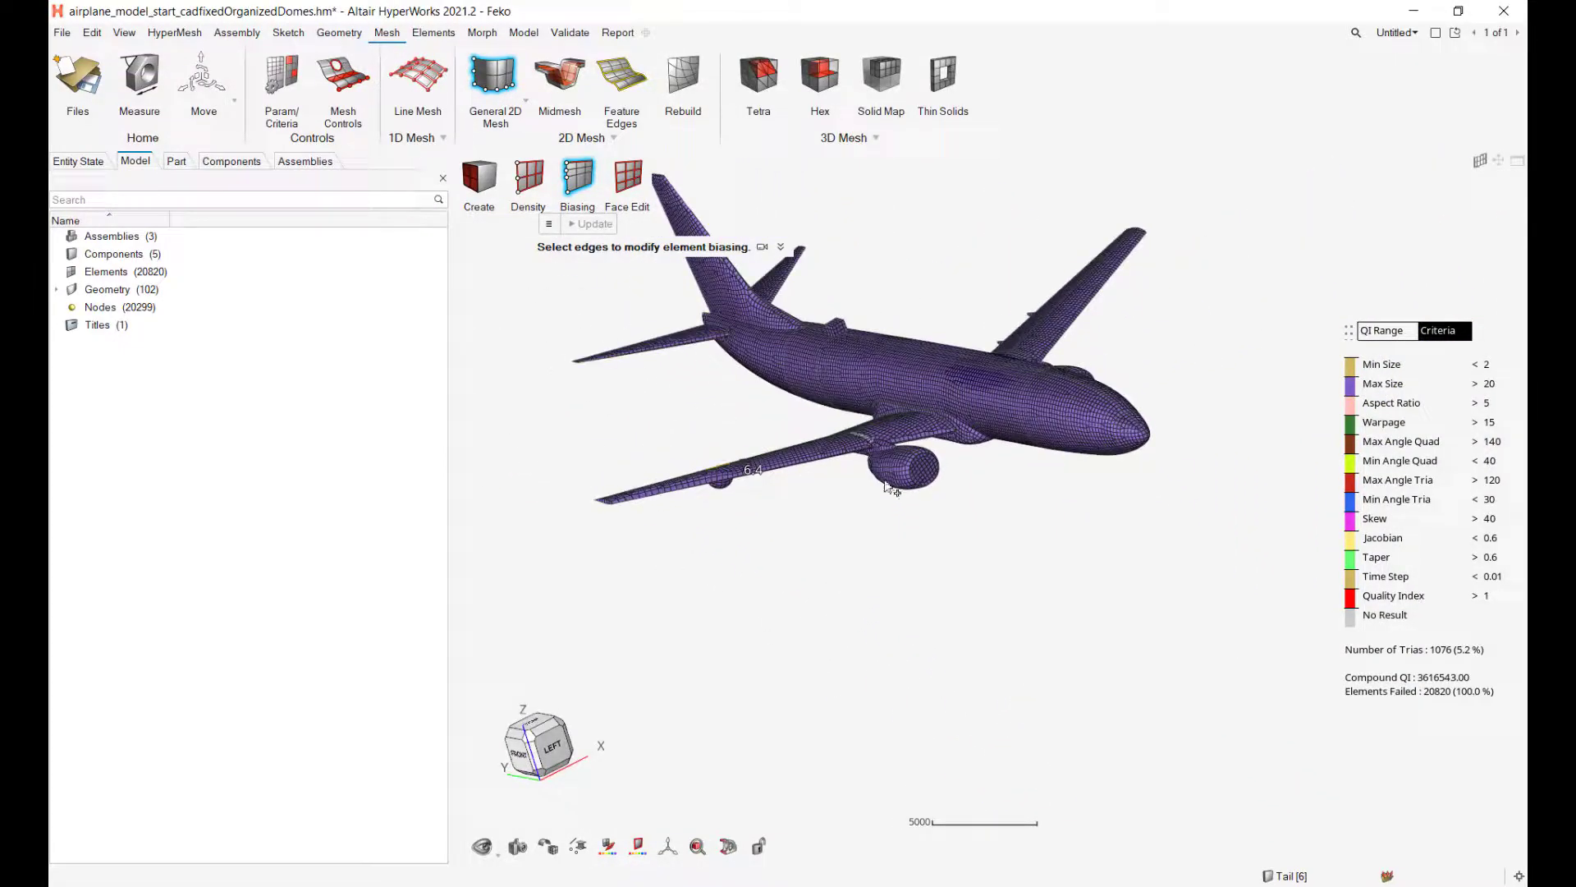
right_click_drag(887, 486, 928, 633)
right_click_drag(1166, 462, 1233, 538)
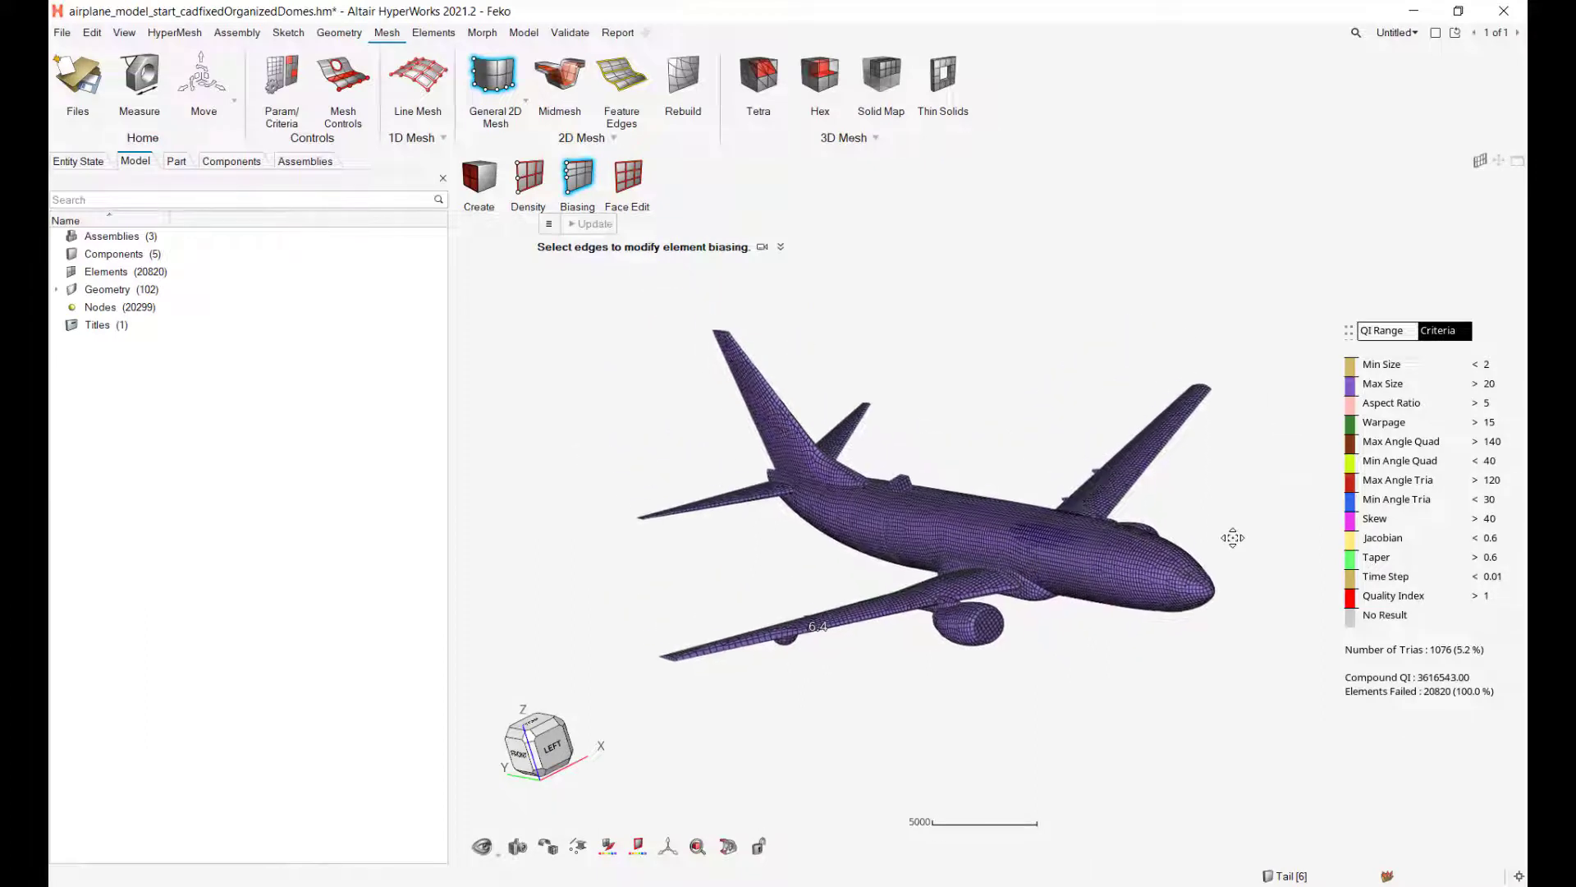
middle_click_drag(1264, 524, 1087, 530)
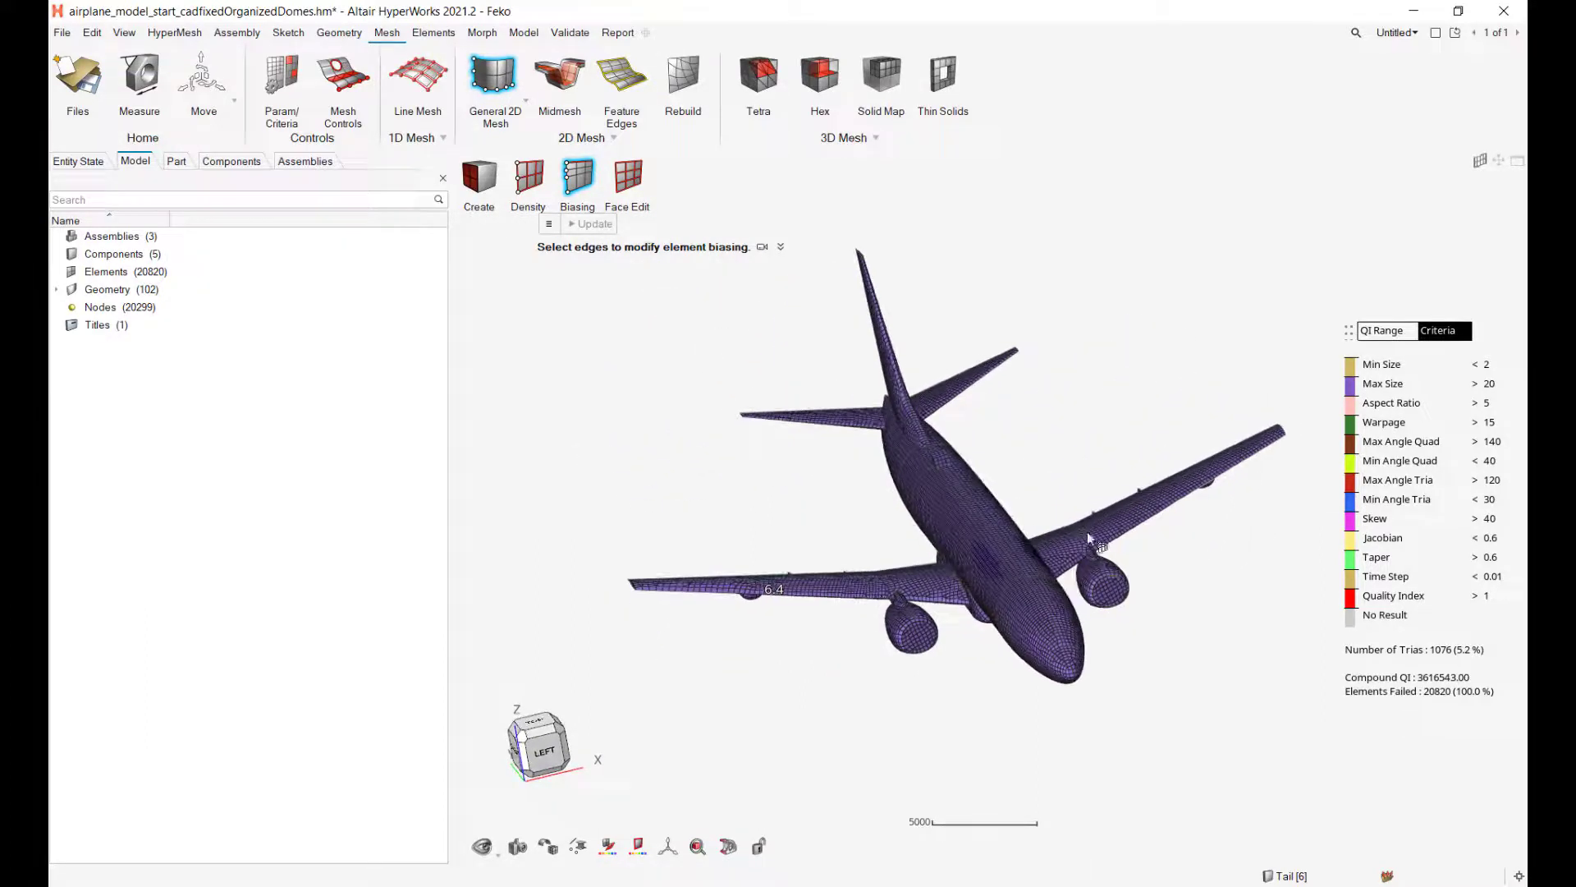
right_click_drag(1173, 615, 1148, 620)
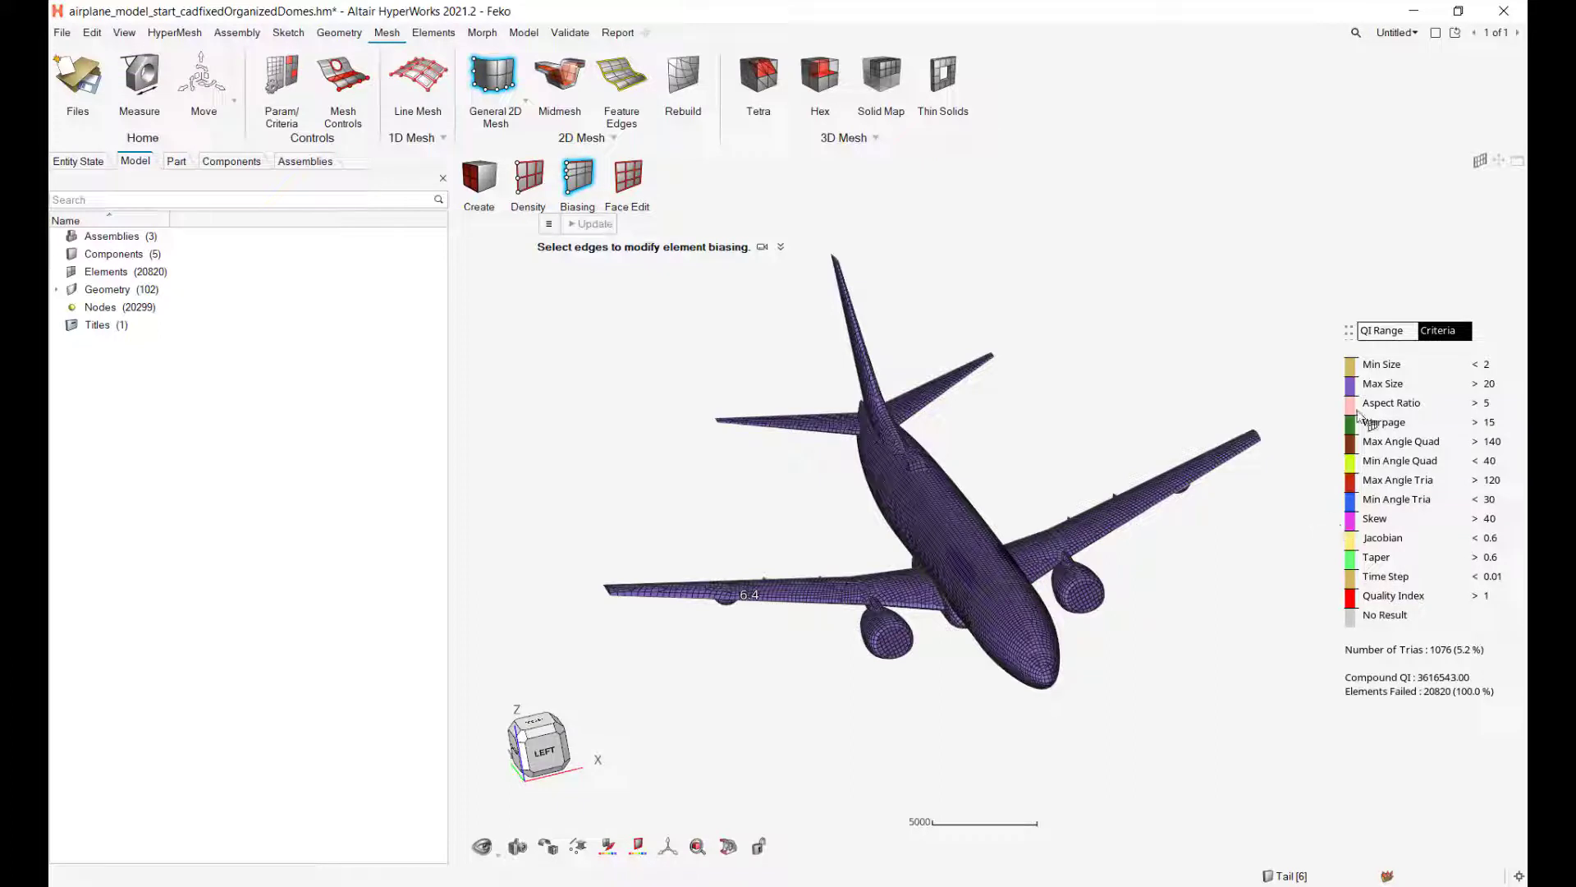
Plot the mesh by the Min Size criterion and raise its threshold to 201.9.
left_click(1382, 365)
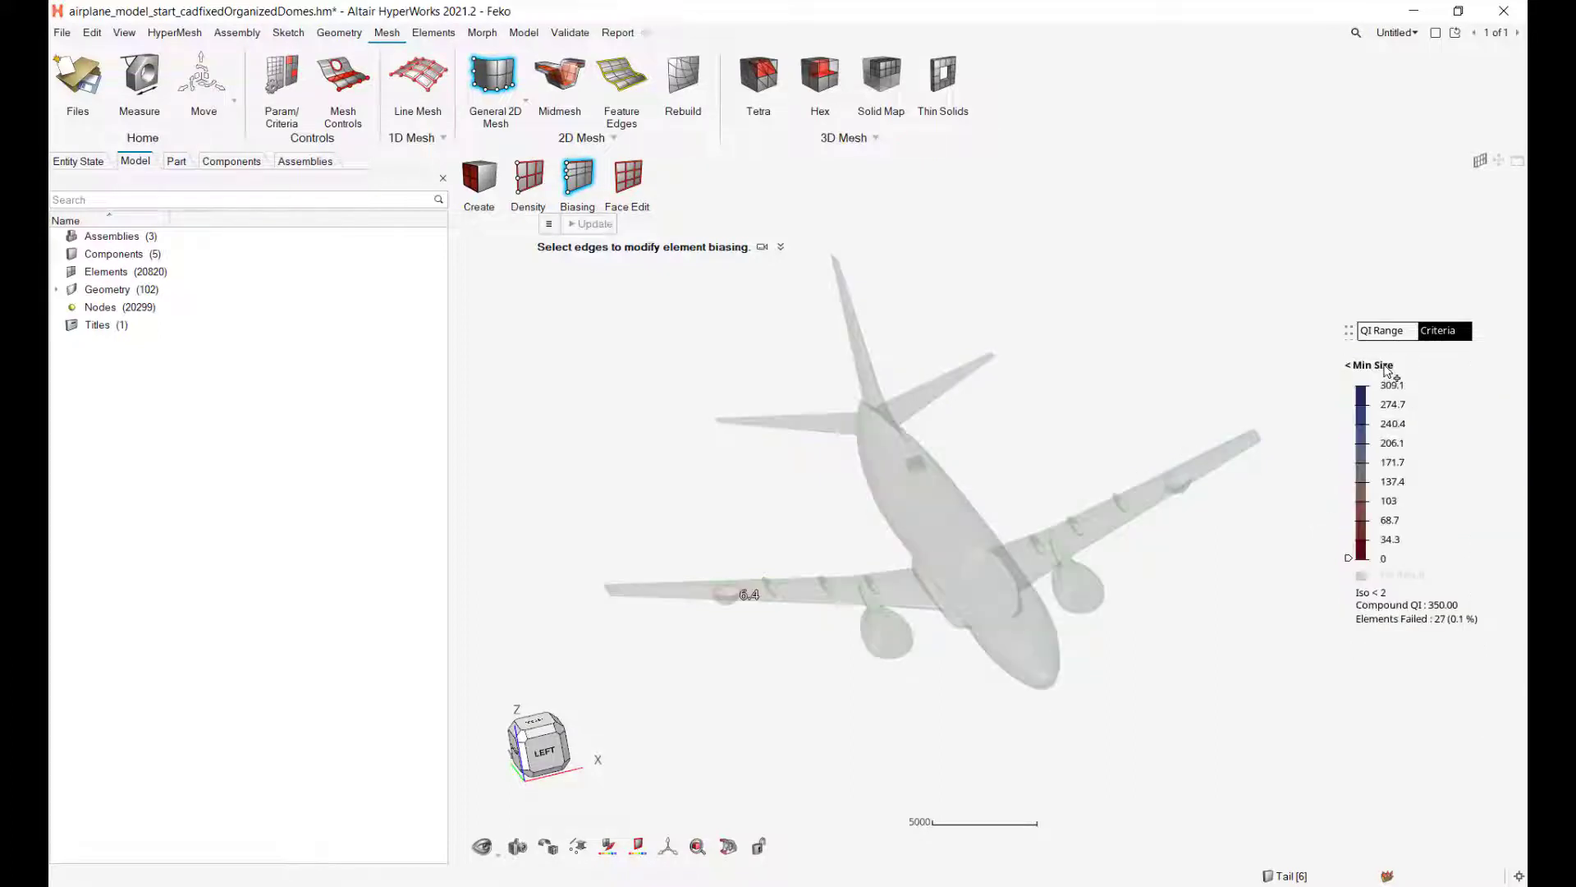
left_click_drag(1349, 557, 1346, 463)
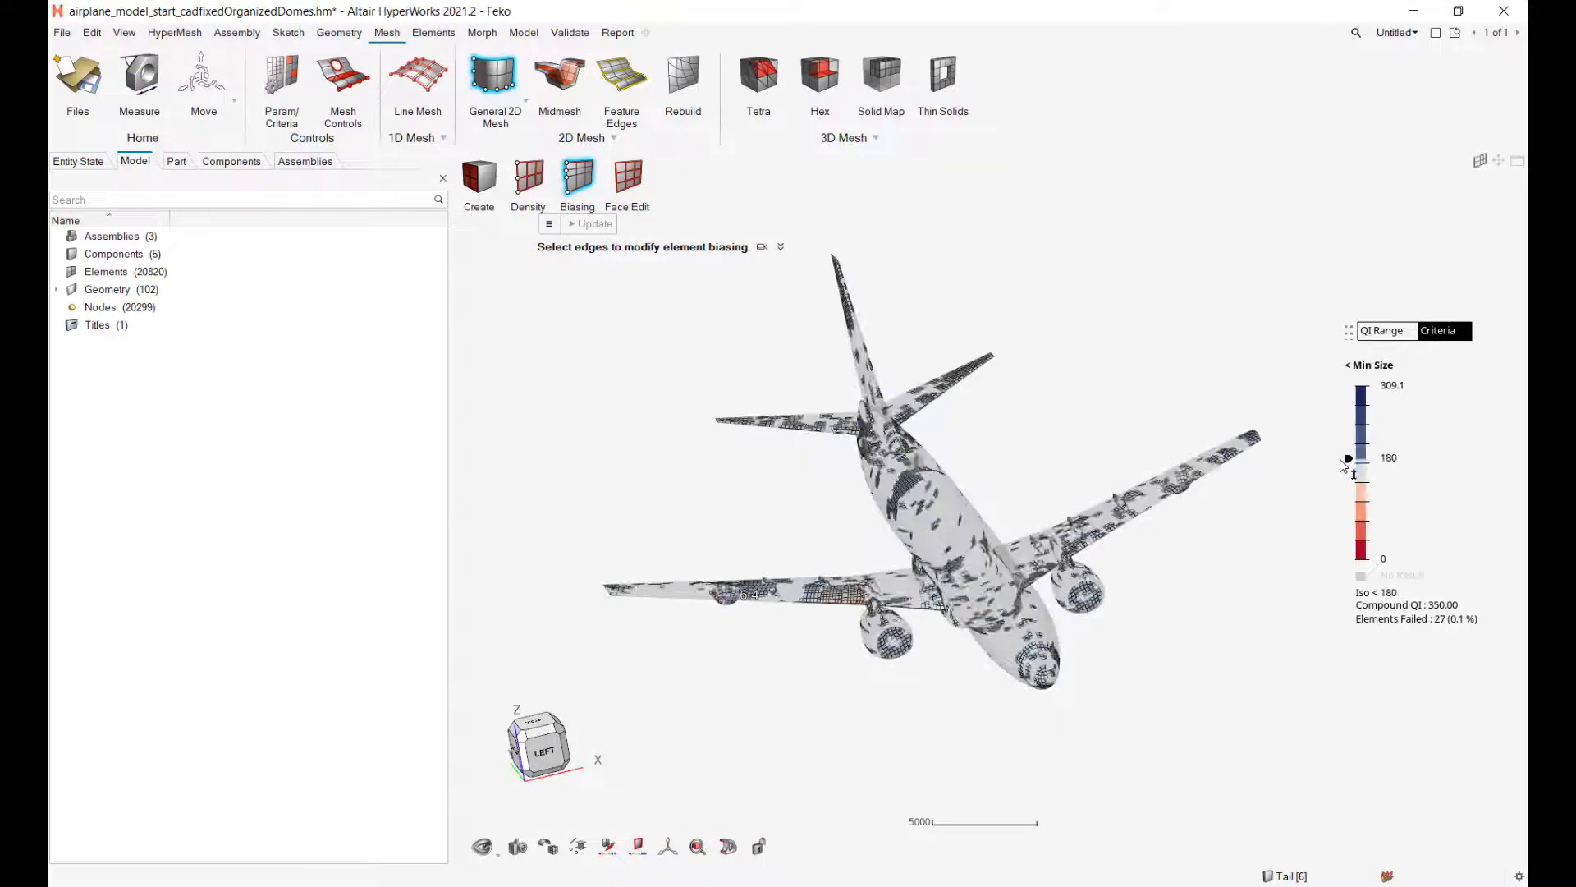
middle_click_drag(1339, 460, 1311, 464)
mouse_move(1348, 459)
left_mouse_down()
mouse_move(1339, 513)
mouse_move(1338, 384)
mouse_move(1339, 566)
mouse_move(1323, 389)
mouse_move(1317, 453)
left_mouse_up()
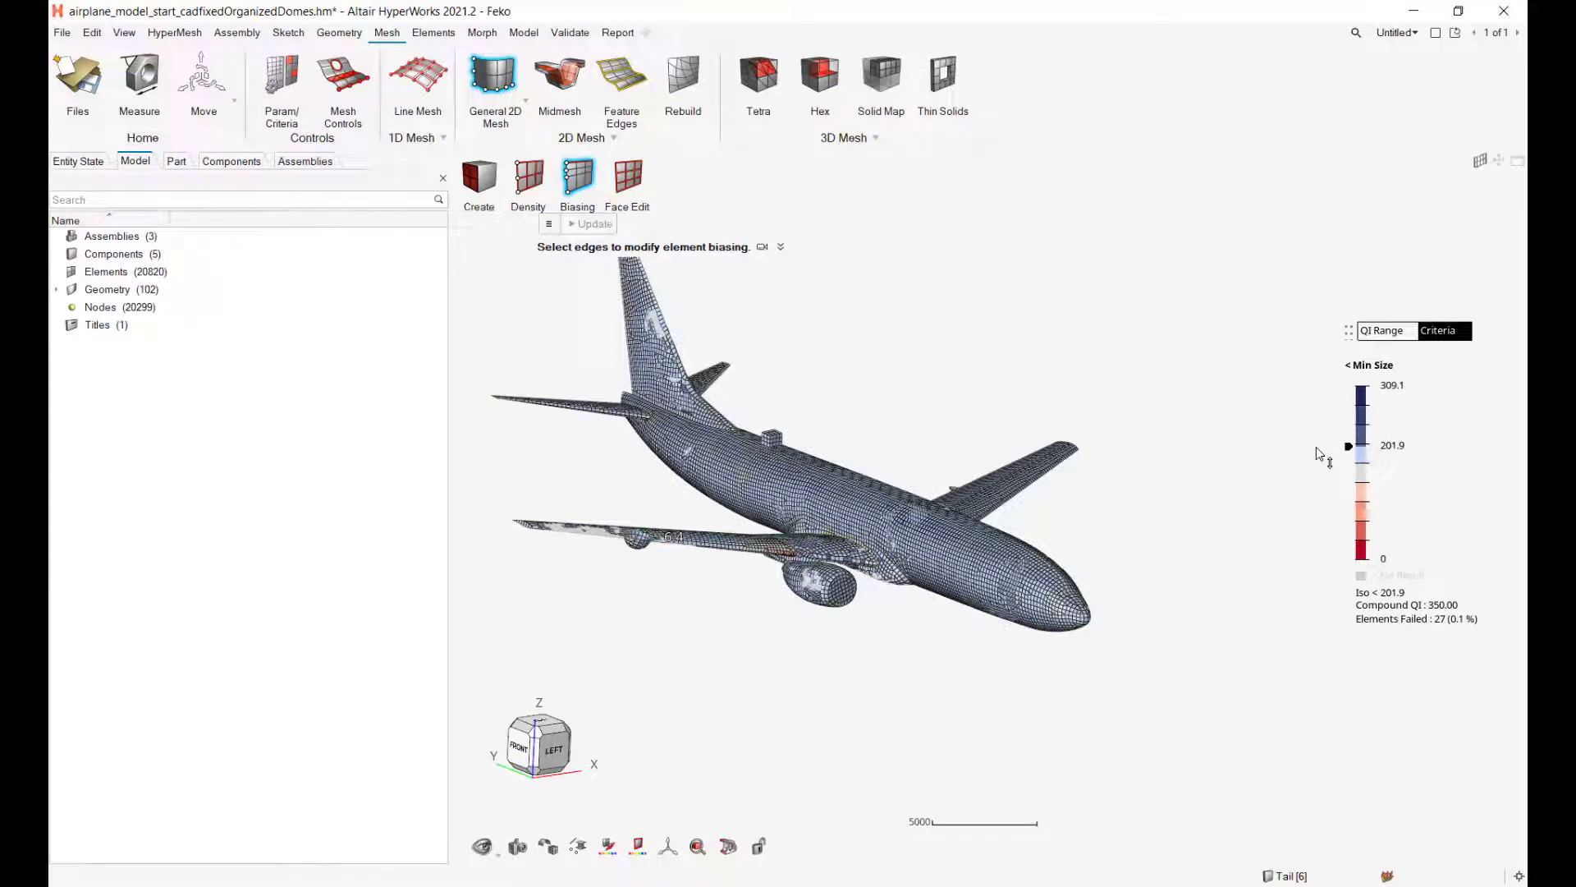
Lower the Min Size threshold to 112.6, inspect the small elements around the wings and engines, and return to the criteria list.
left_click_drag(1316, 448, 1317, 502)
scroll(894, 623, "up", 8)
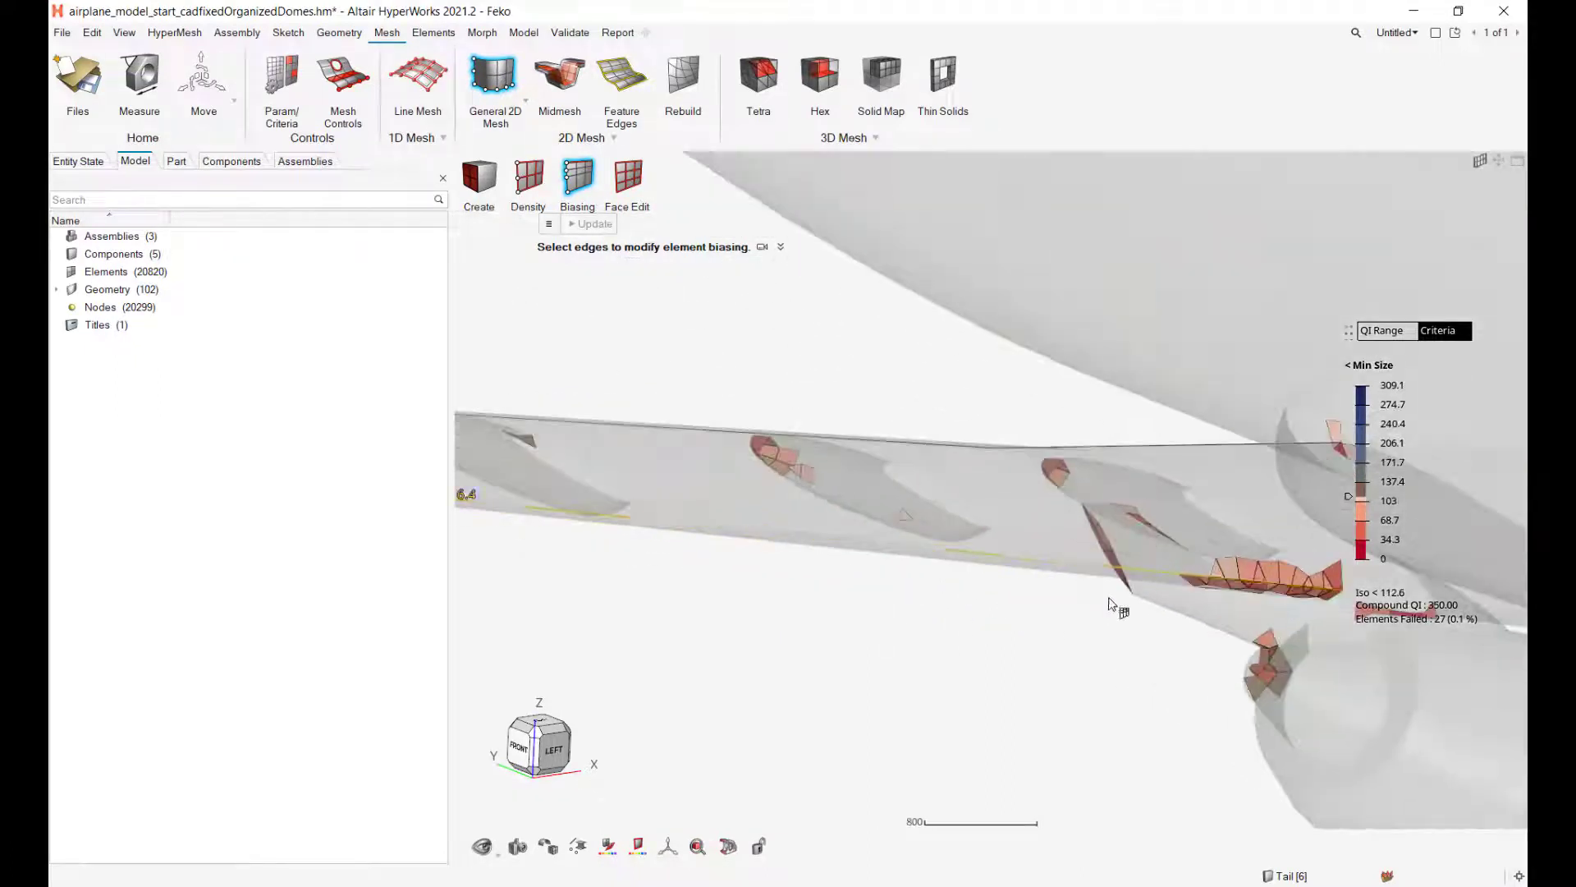
scroll(1034, 605, "up", 4)
middle_click_drag(1027, 493, 1034, 526)
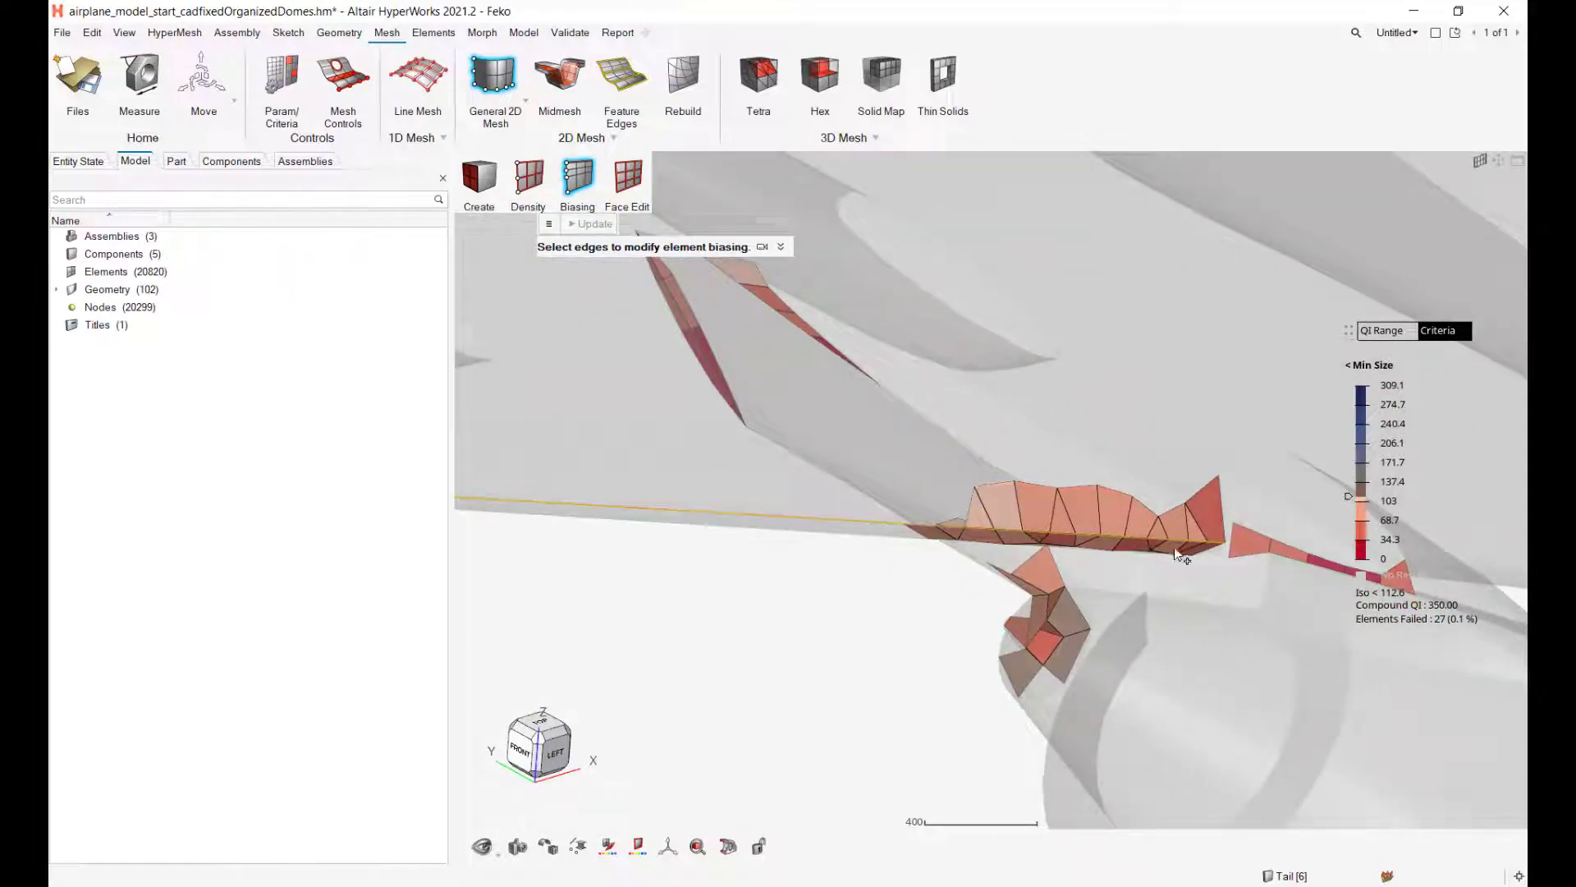
scroll(1182, 549, "down", 5)
right_click_drag(1076, 592, 749, 703)
scroll(1193, 369, "up", 5)
mouse_move(1051, 465)
middle_mouse_down()
mouse_move(1161, 473)
mouse_move(1048, 471)
middle_mouse_up()
scroll(1038, 464, "down", 2)
scroll(1037, 464, "down", 5)
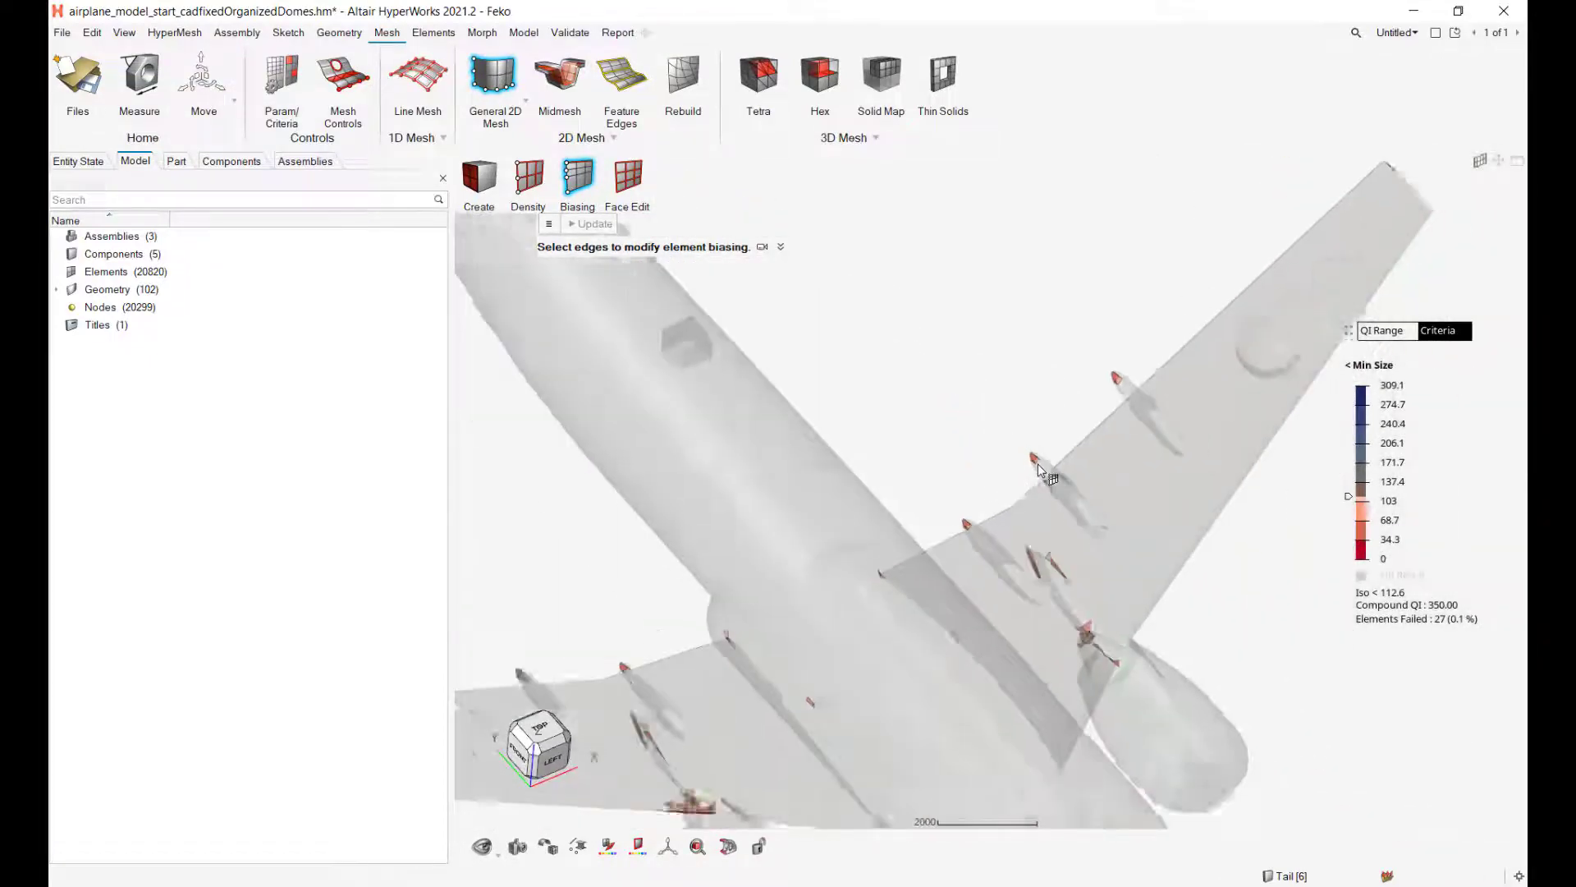
right_click_drag(986, 445, 993, 577)
left_click(1370, 364)
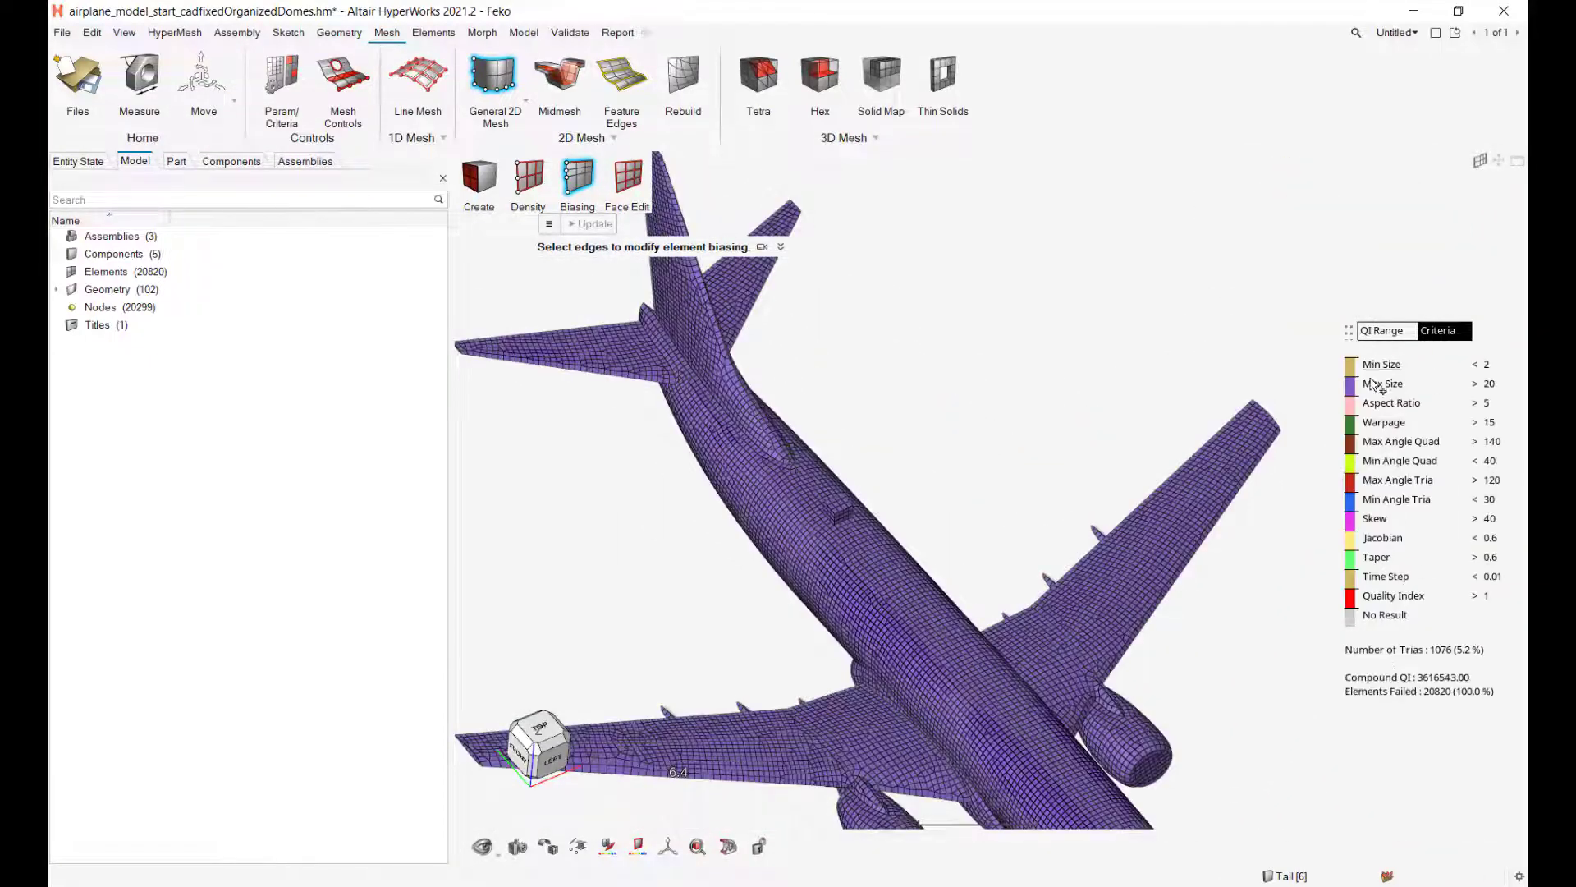
Plot the mesh by the Max Size criterion, vary its threshold and return to the criteria list.
left_click(1382, 383)
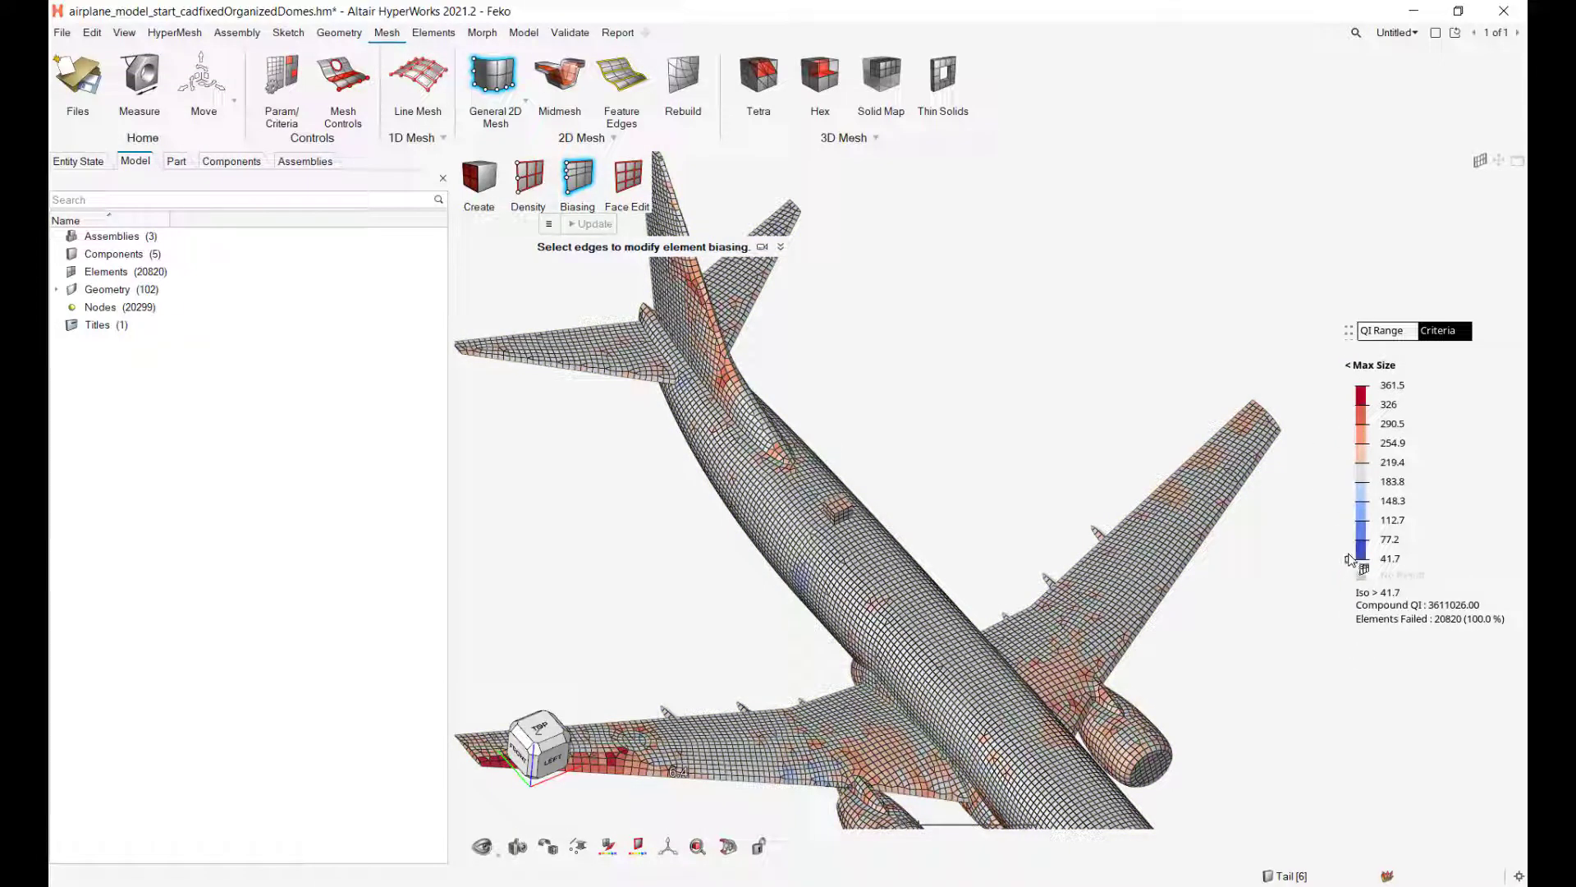
left_click_drag(1349, 556, 1344, 467)
left_click_drag(1347, 563, 1352, 515)
left_click(1368, 364)
Plot the mesh by Aspect Ratio, adjust the threshold and return to the criteria list.
left_click(1395, 401)
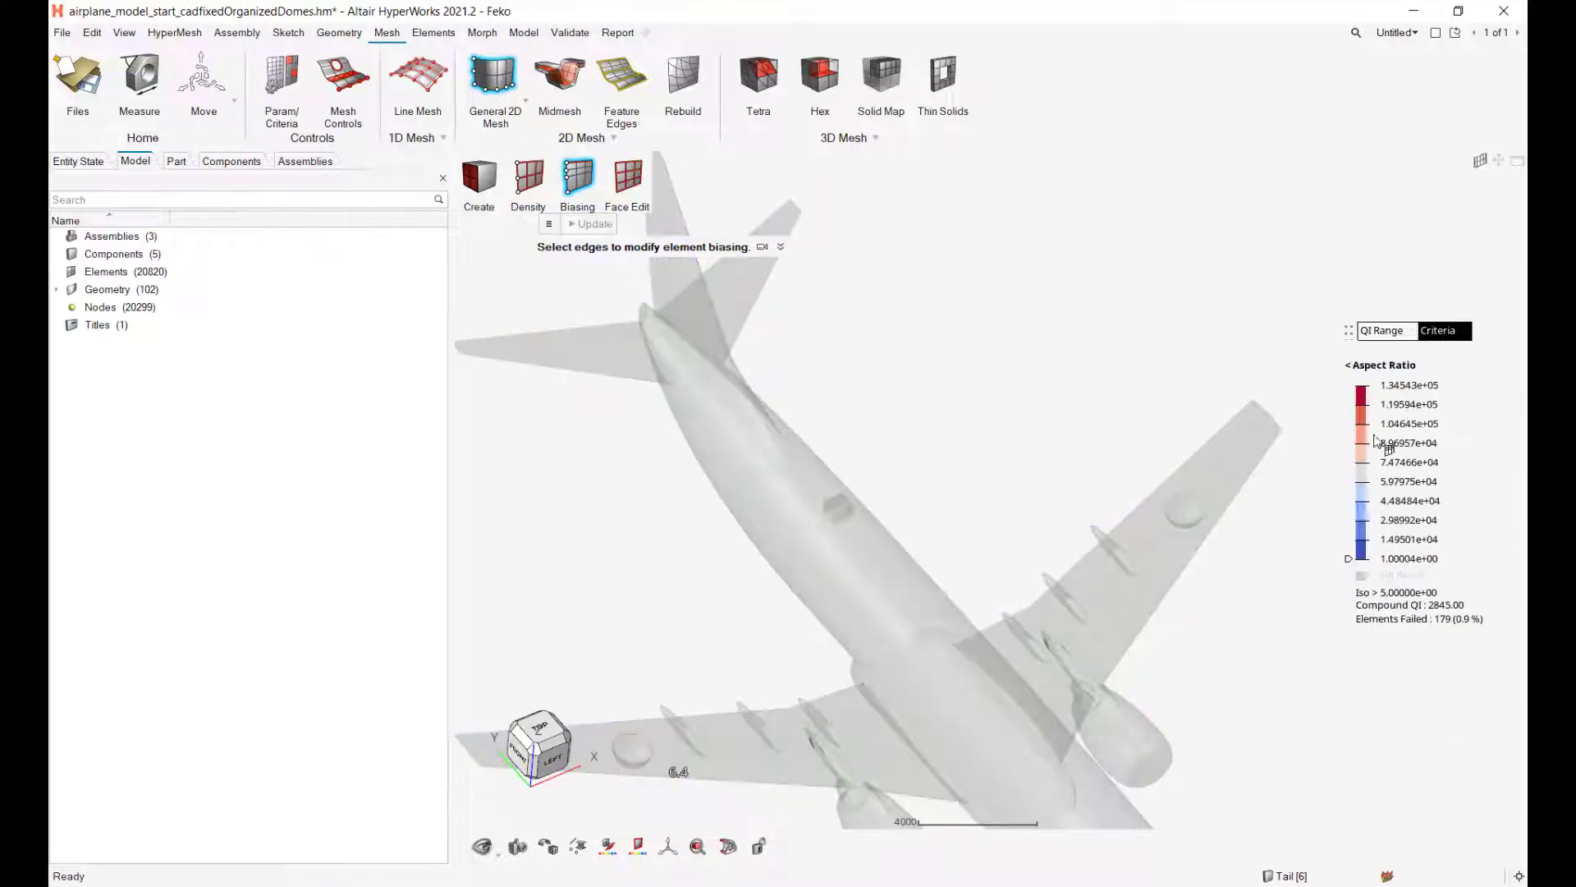
mouse_move(1348, 558)
left_mouse_down()
mouse_move(1352, 369)
mouse_move(1352, 545)
left_mouse_up()
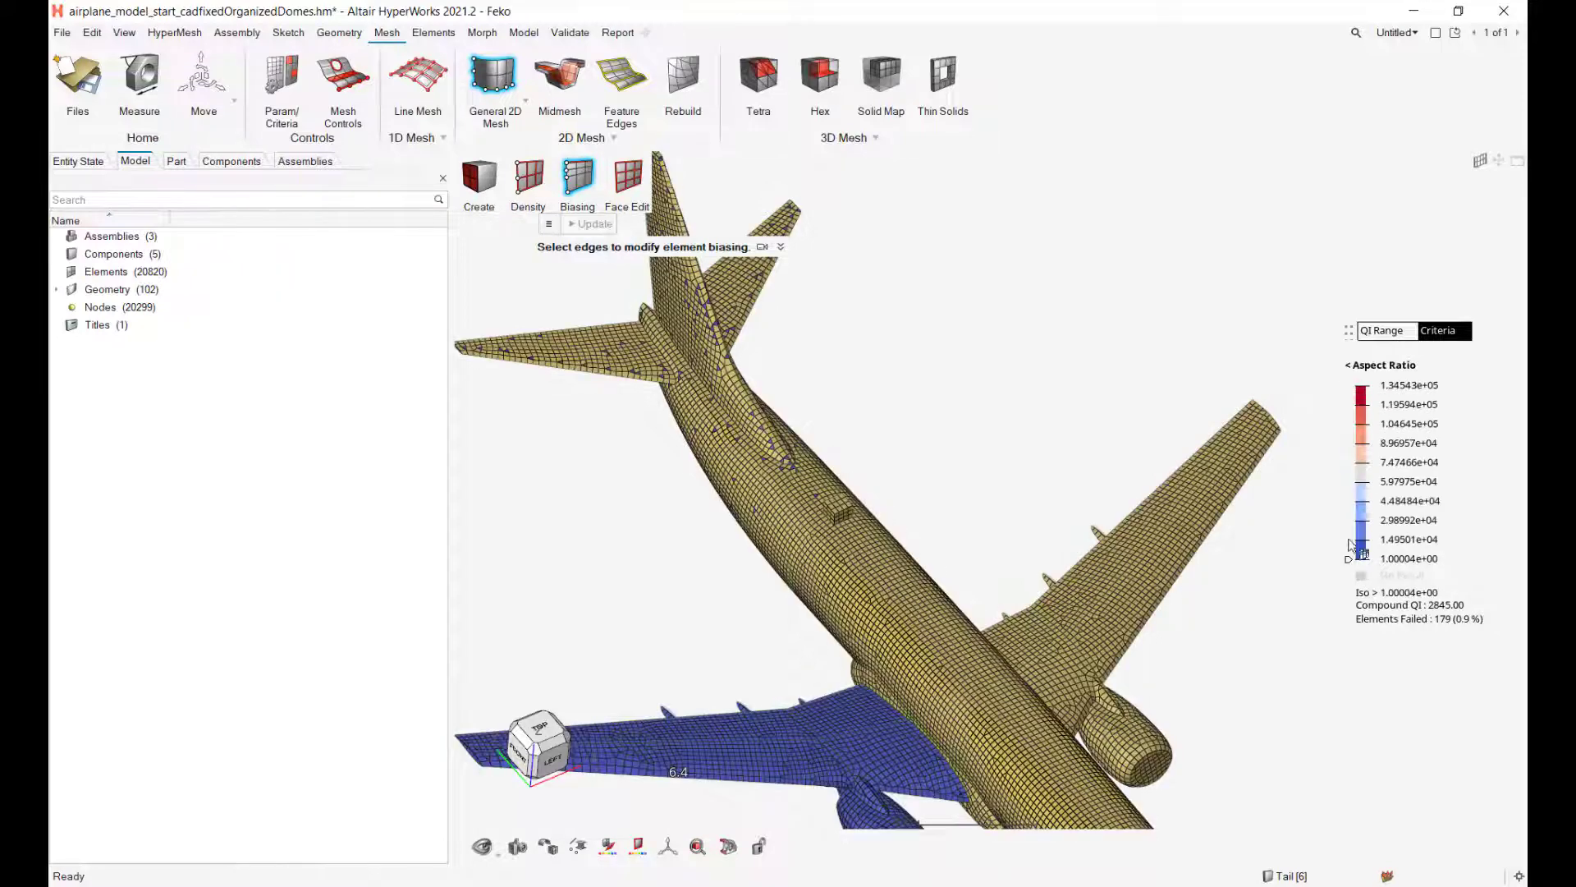
left_click(1357, 366)
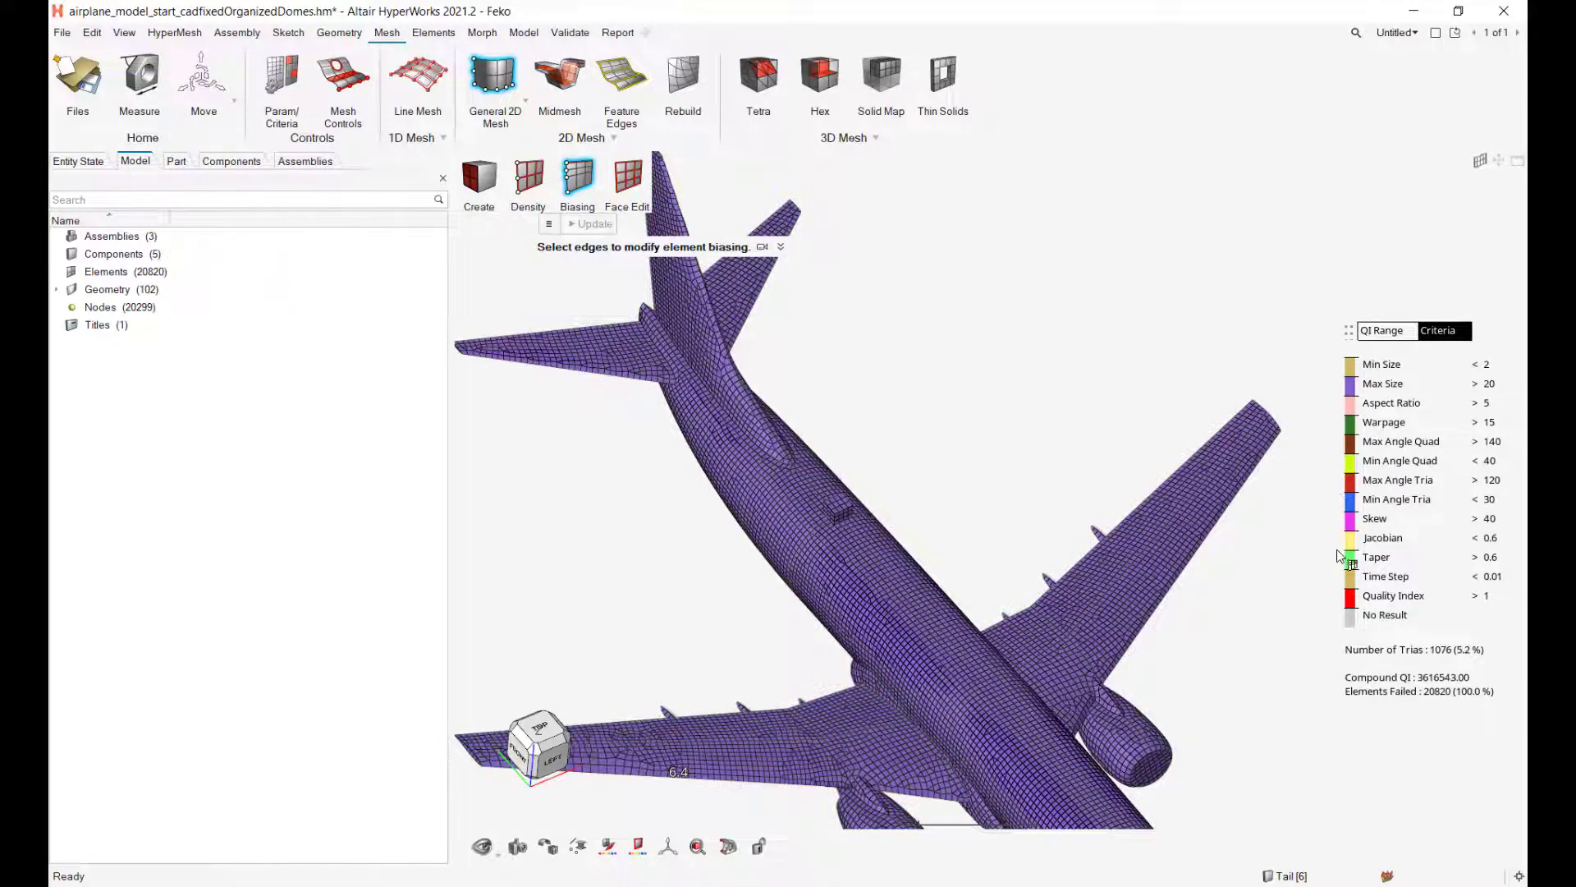
Plot the mesh by Jacobian with the threshold at 0.9245, inspect the highlighted elements and return to the criteria list.
left_click(1371, 540)
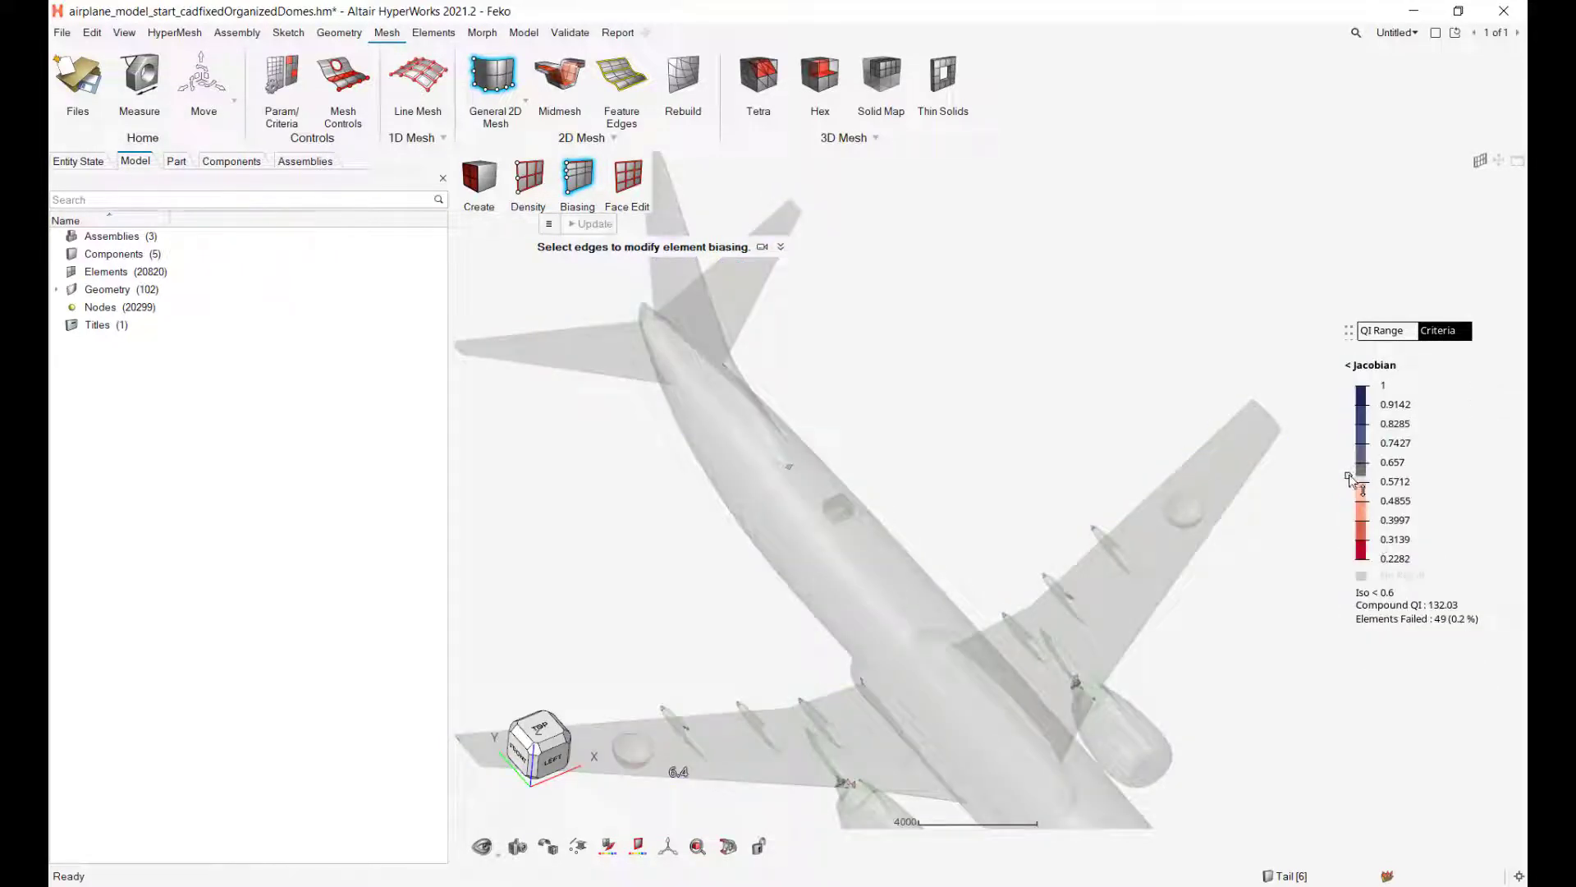
left_click_drag(1351, 474, 1353, 408)
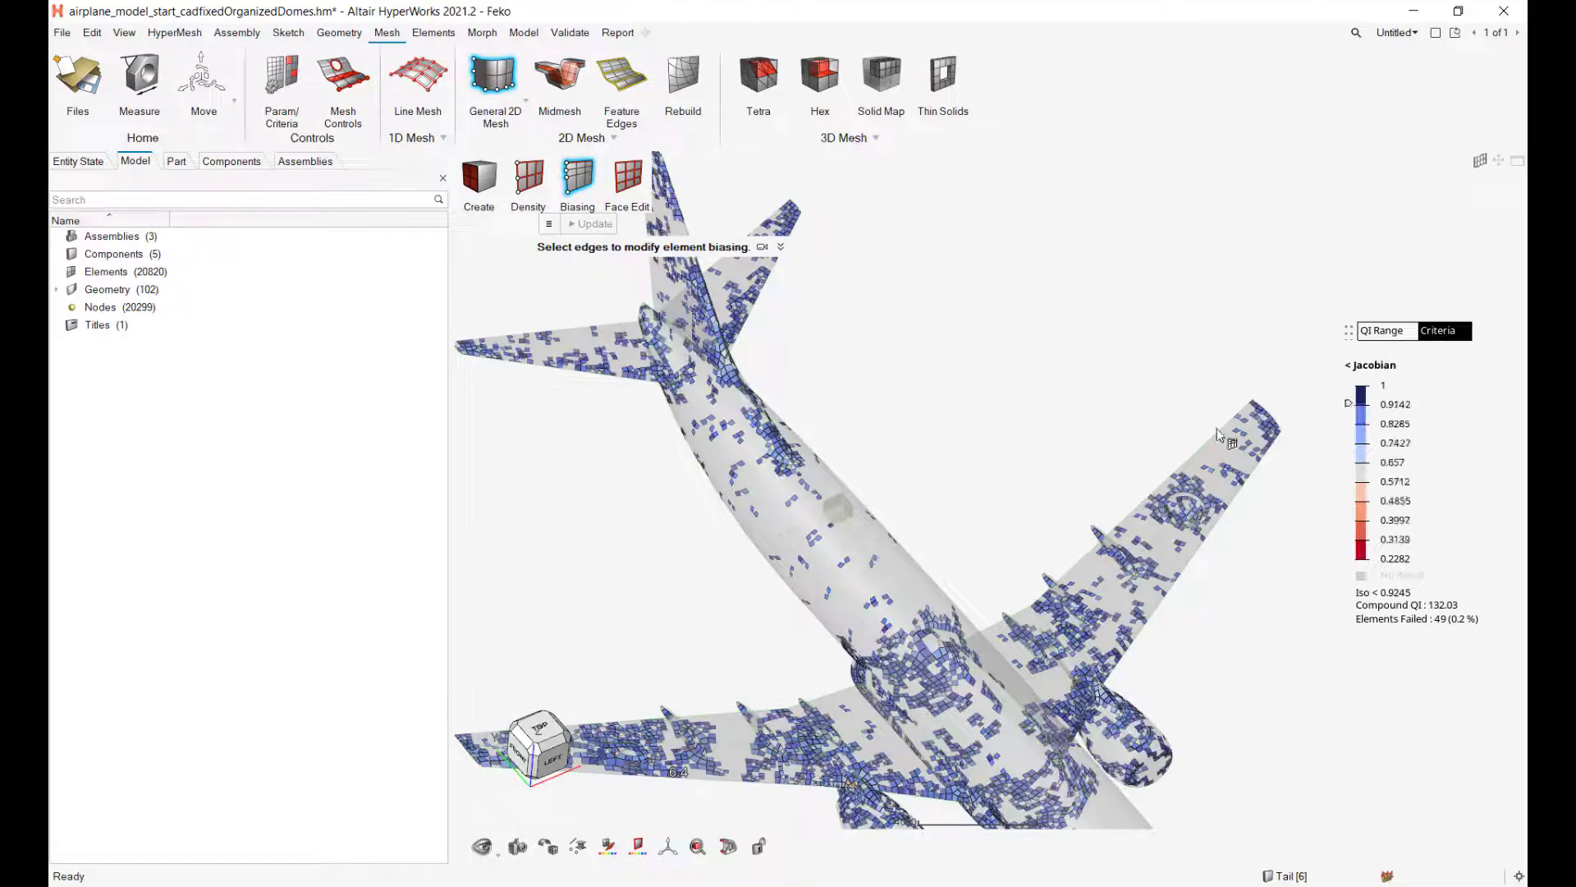
middle_click_drag(1089, 476, 1088, 367)
mouse_move(1074, 513)
middle_mouse_down()
mouse_move(1157, 478)
mouse_move(1086, 507)
middle_mouse_up()
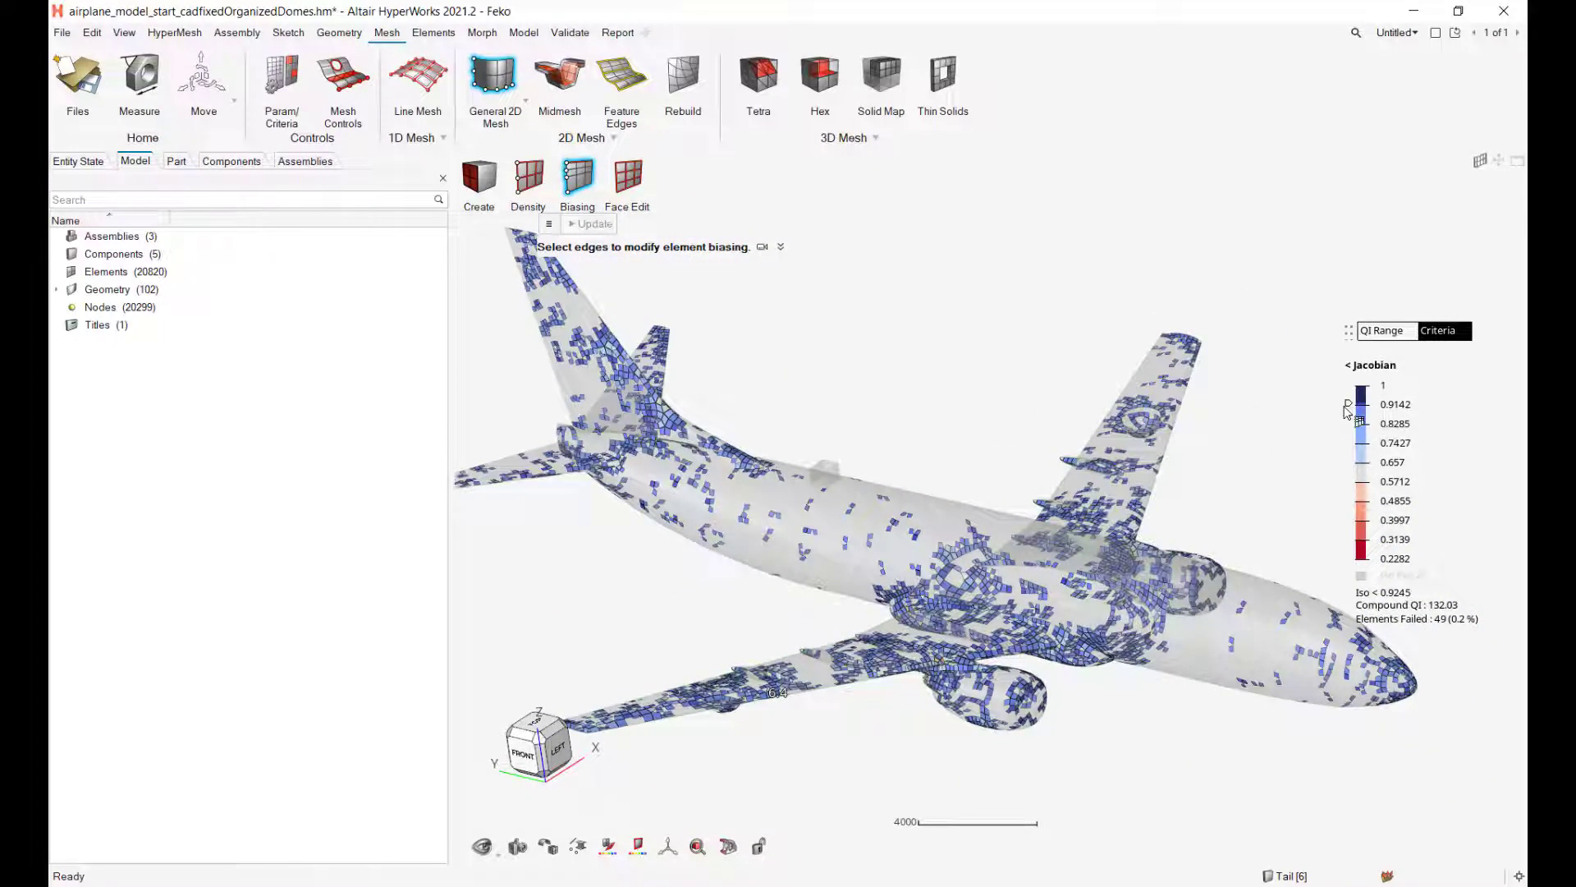
left_click(1351, 366)
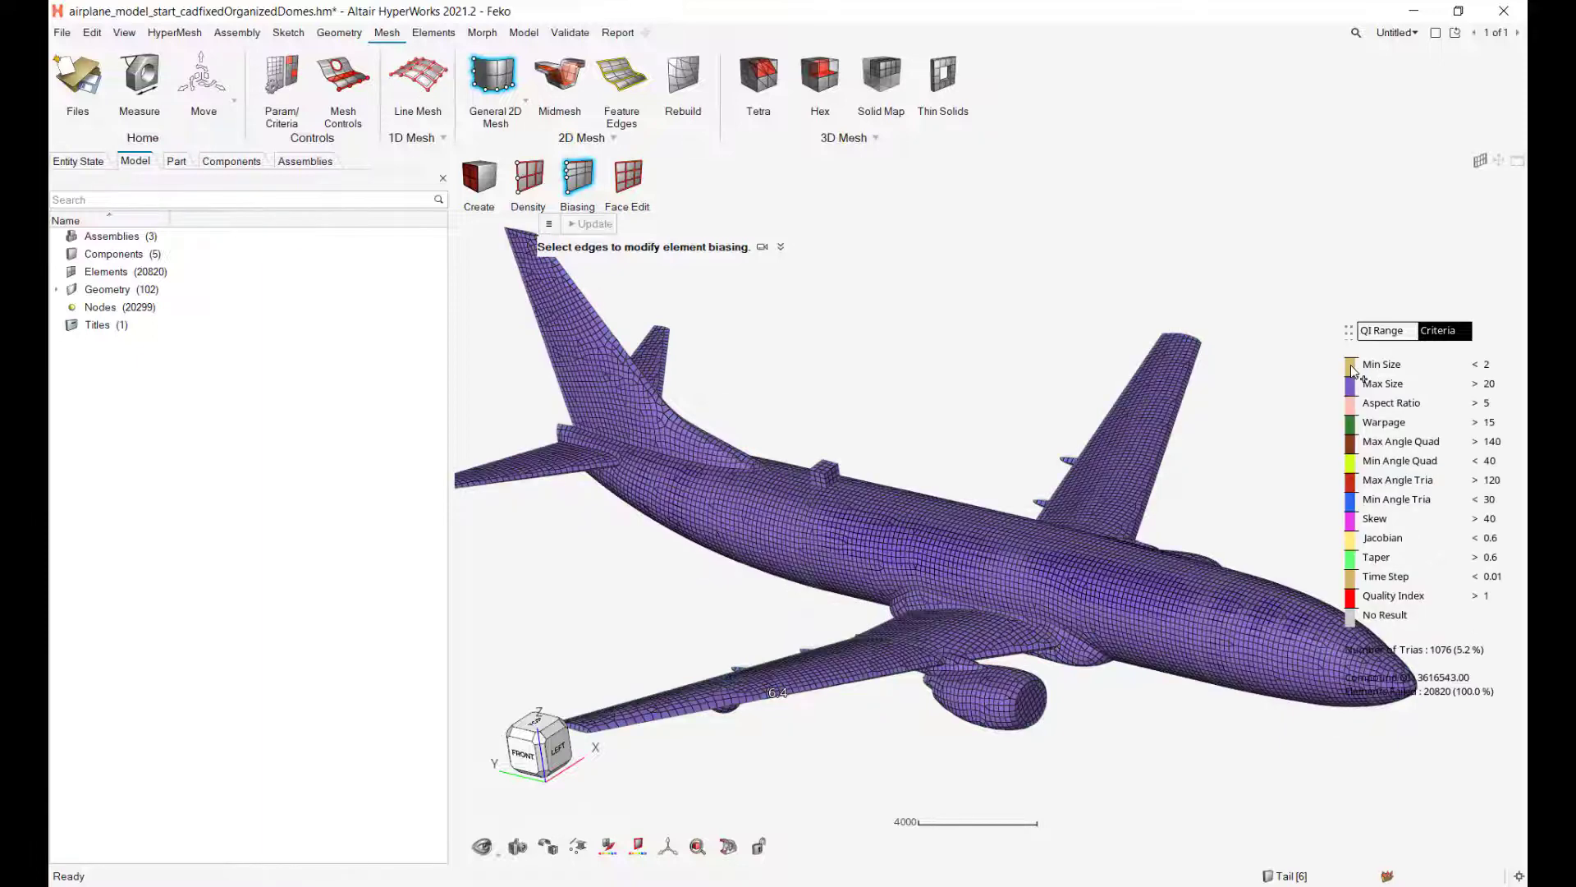
Plot the mesh by Skew with the threshold at 12, return to the criteria list and leave the 2D meshing tool.
right_click_drag(1293, 478, 1261, 543)
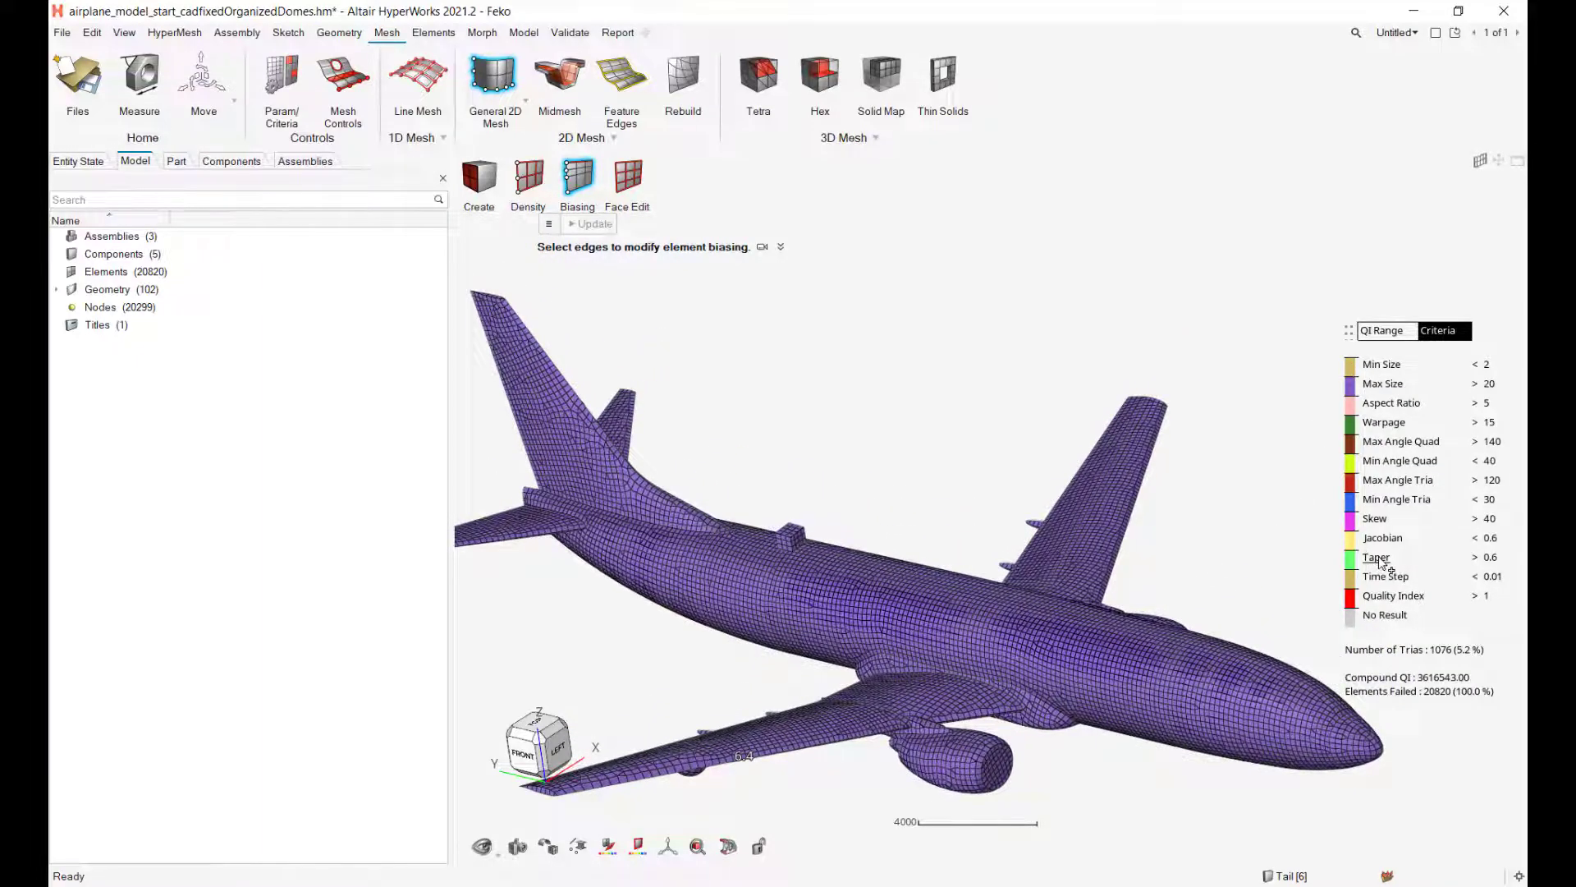
left_click(1375, 518)
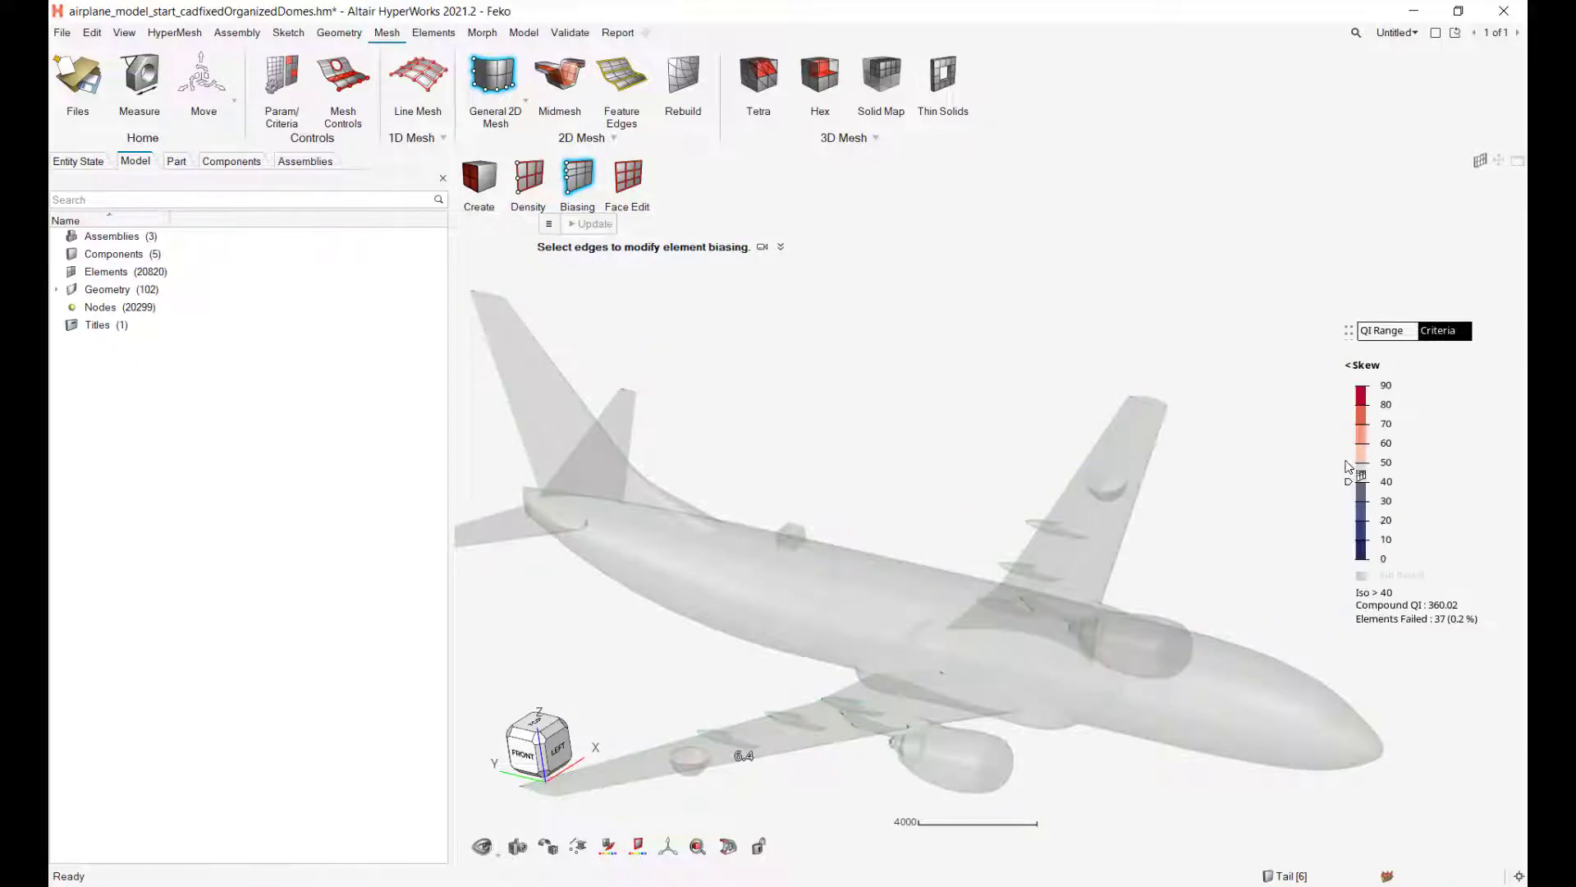
mouse_move(1348, 483)
left_mouse_down()
mouse_move(1353, 393)
mouse_move(1351, 567)
mouse_move(1349, 536)
left_mouse_up()
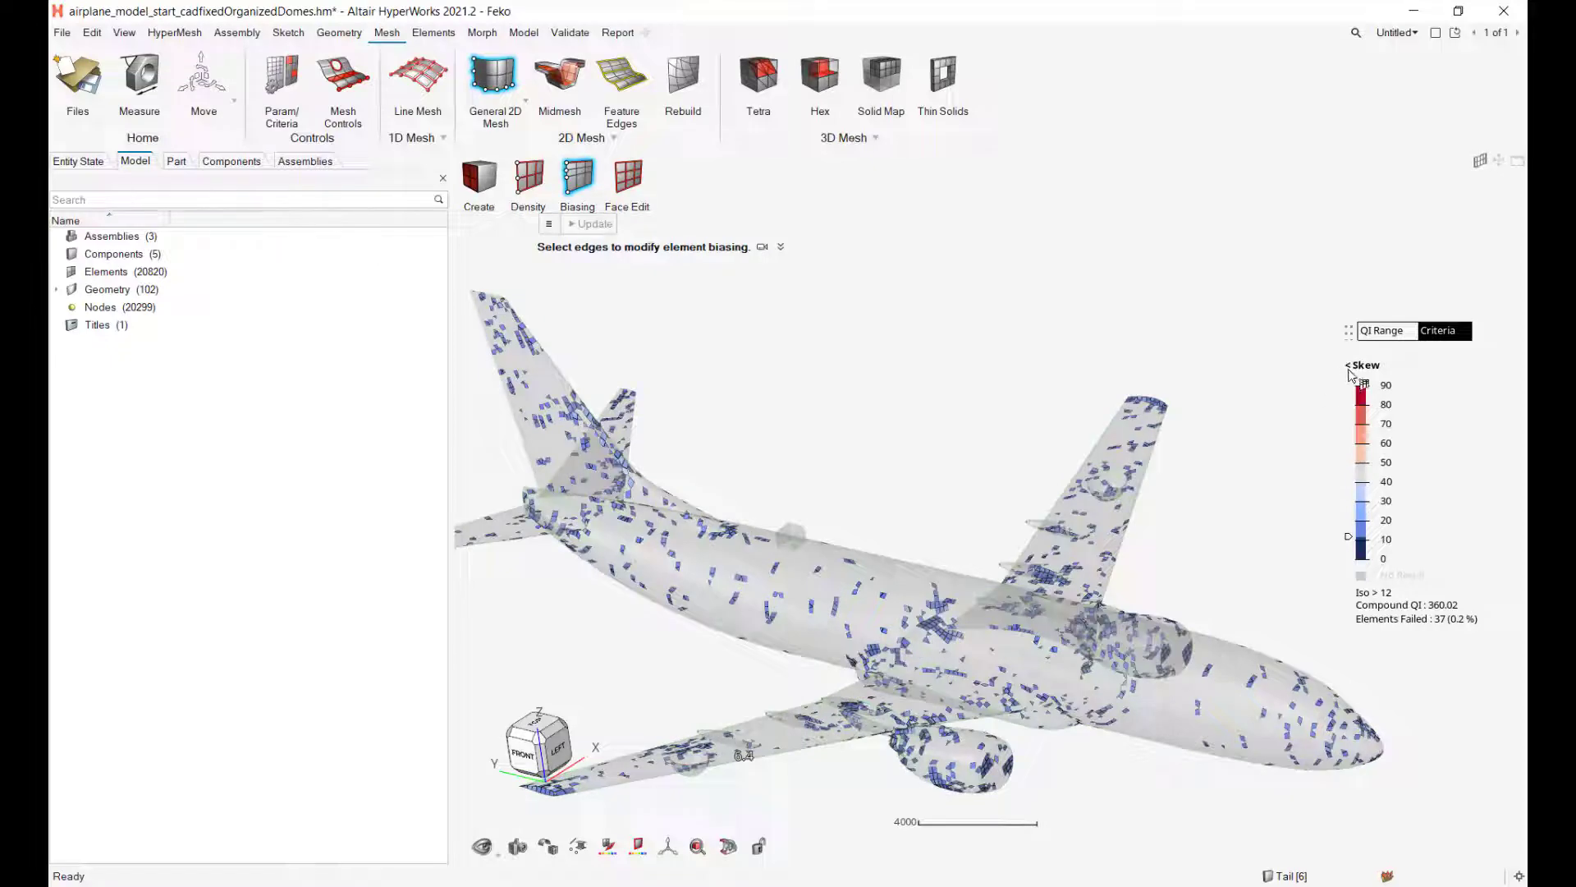
left_click(1348, 365)
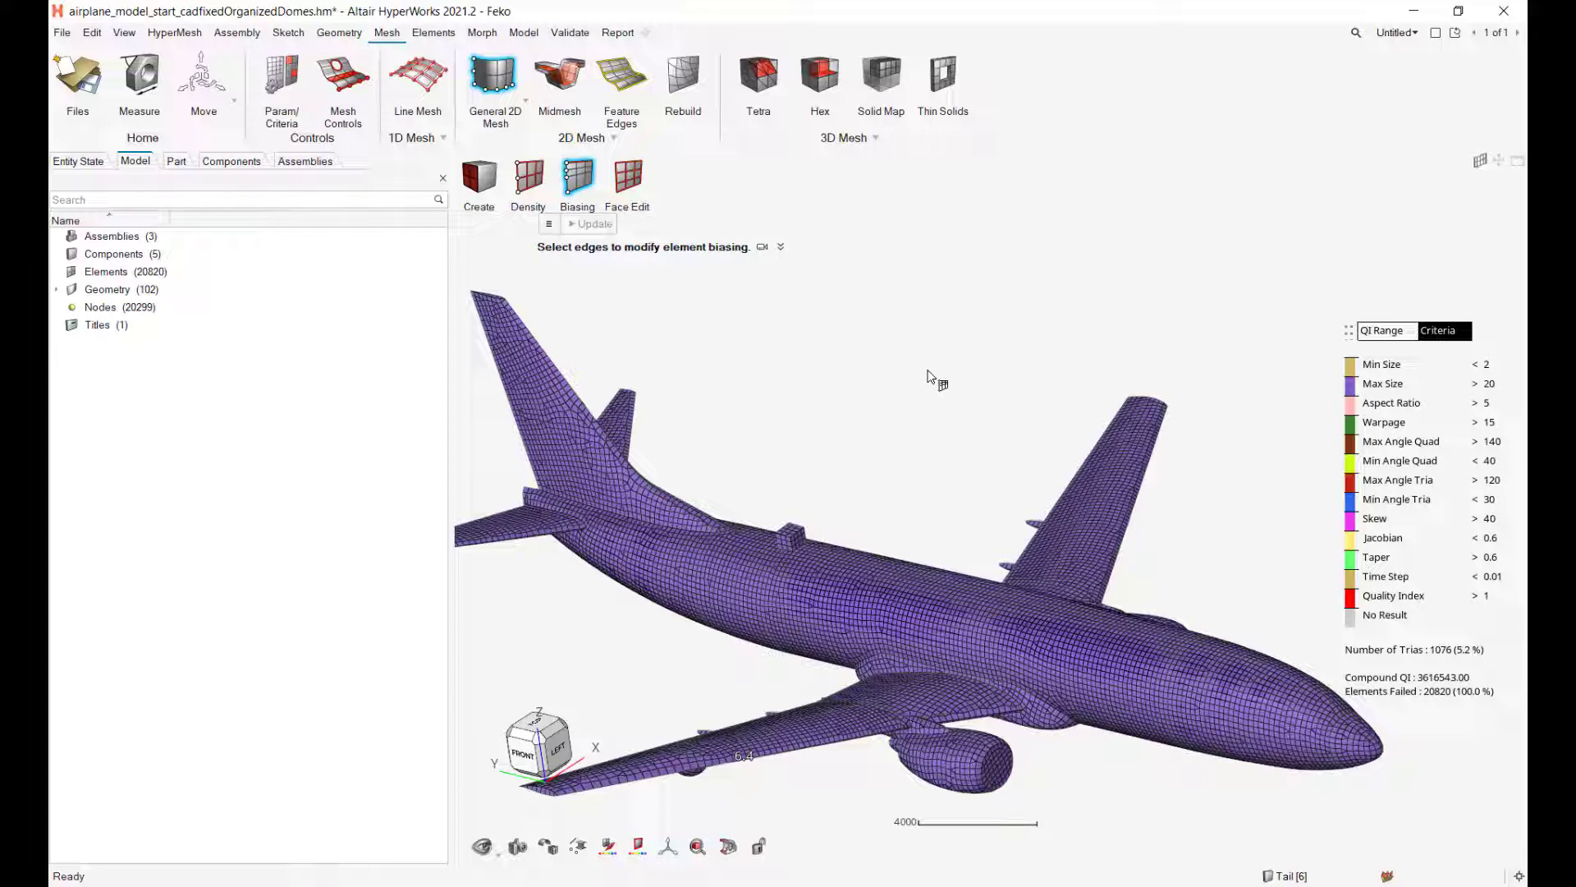
key("Escape")
scroll(951, 400, "down", 1)
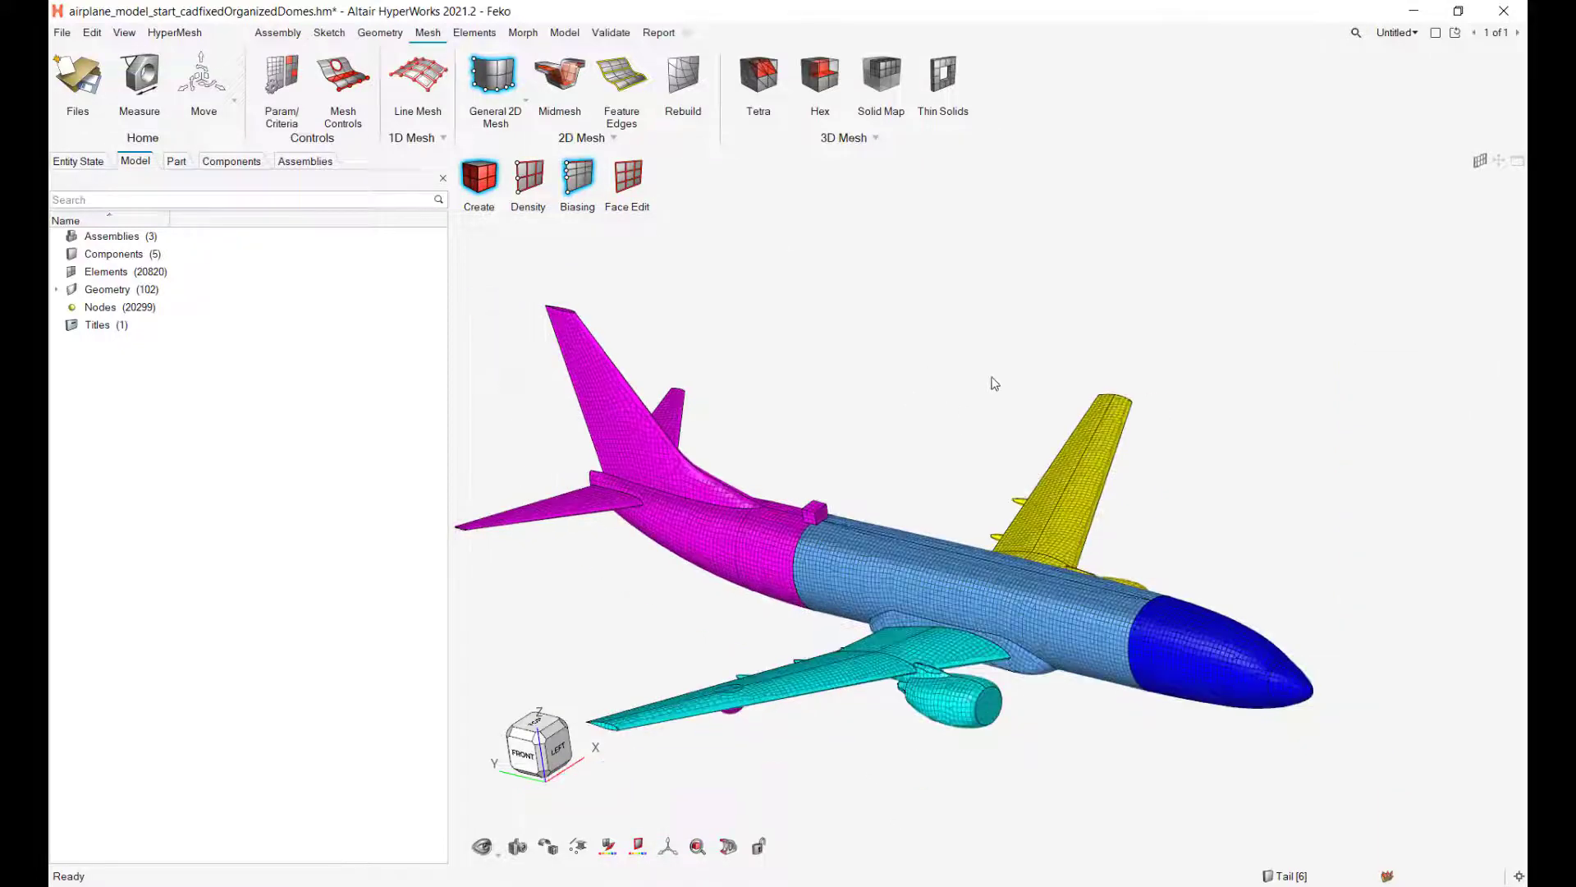
right_click_drag(955, 416, 1012, 354)
key("Escape")
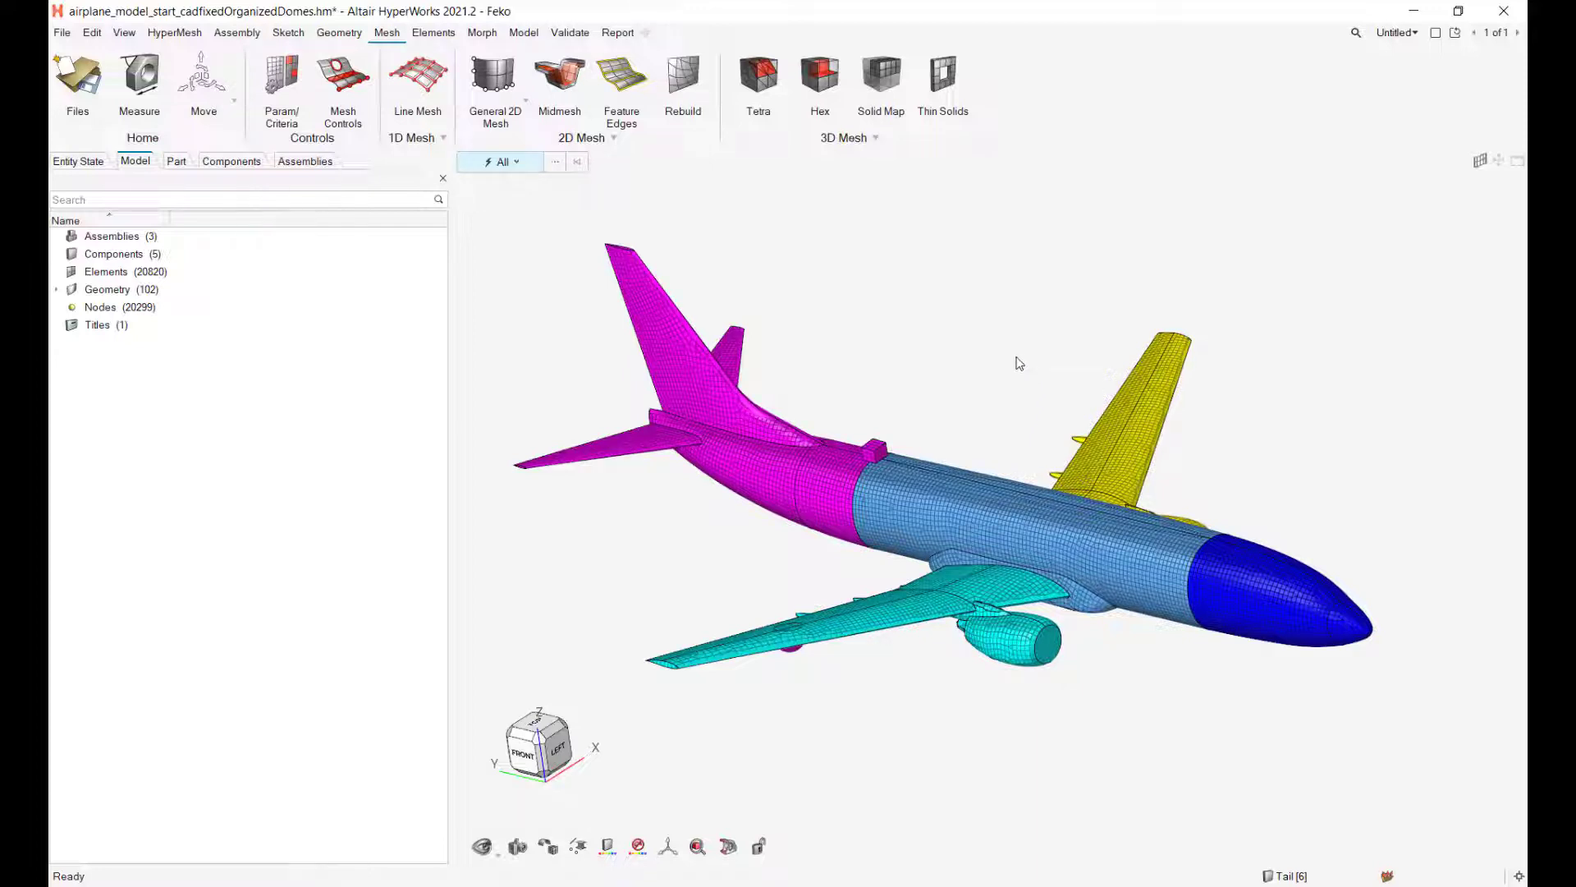
Select all displayed elements of the airplane and delete them, keeping the geometry.
left_click(501, 162)
left_click(508, 233)
key("ctrl+a")
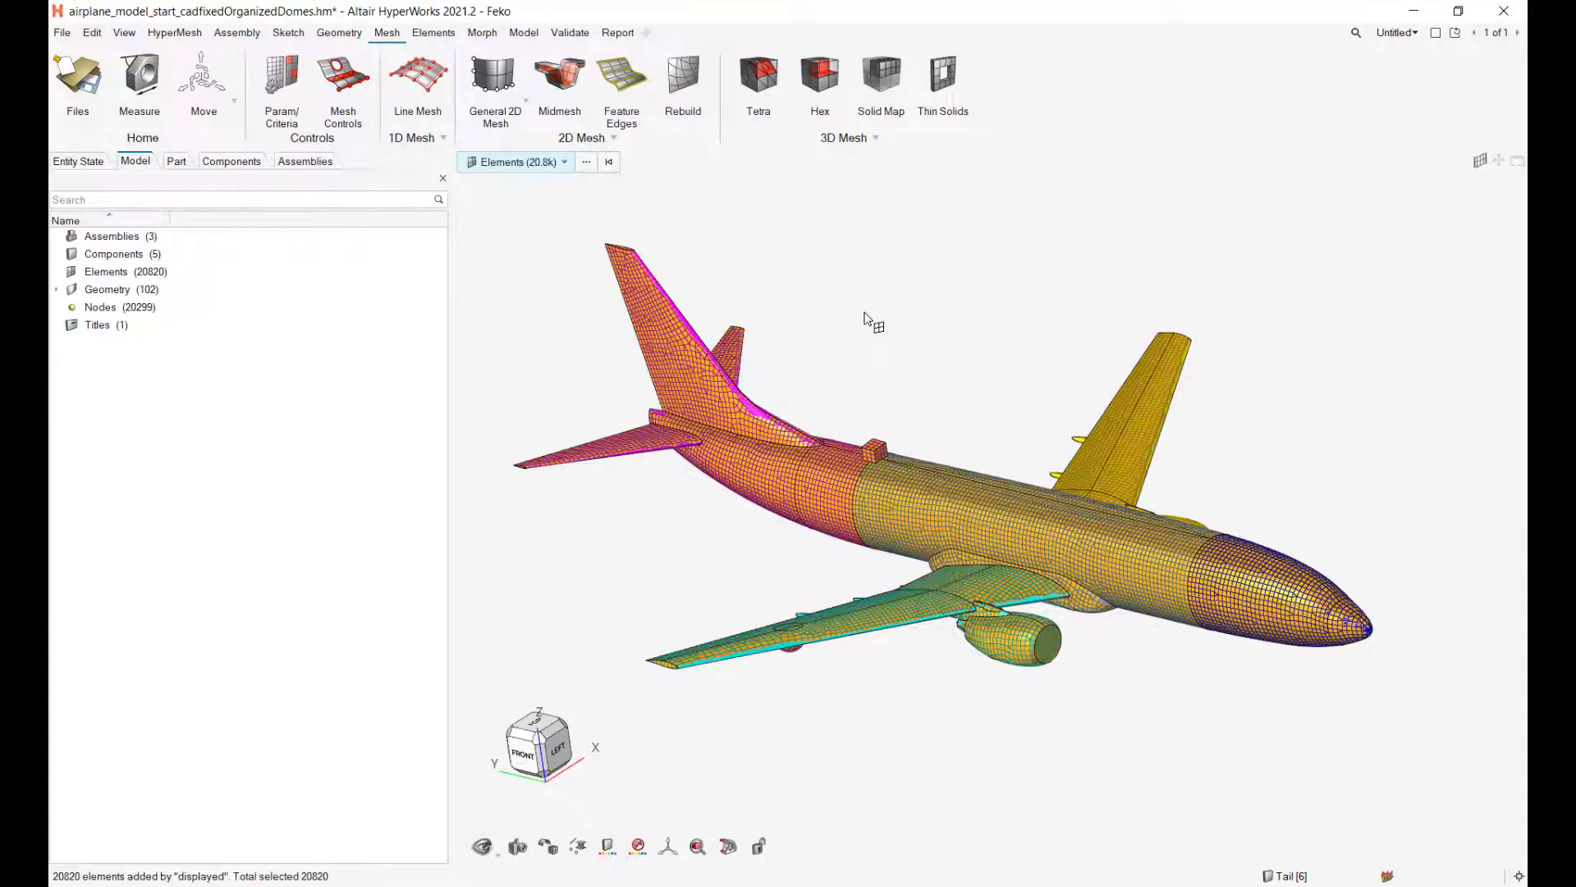
key("Delete")
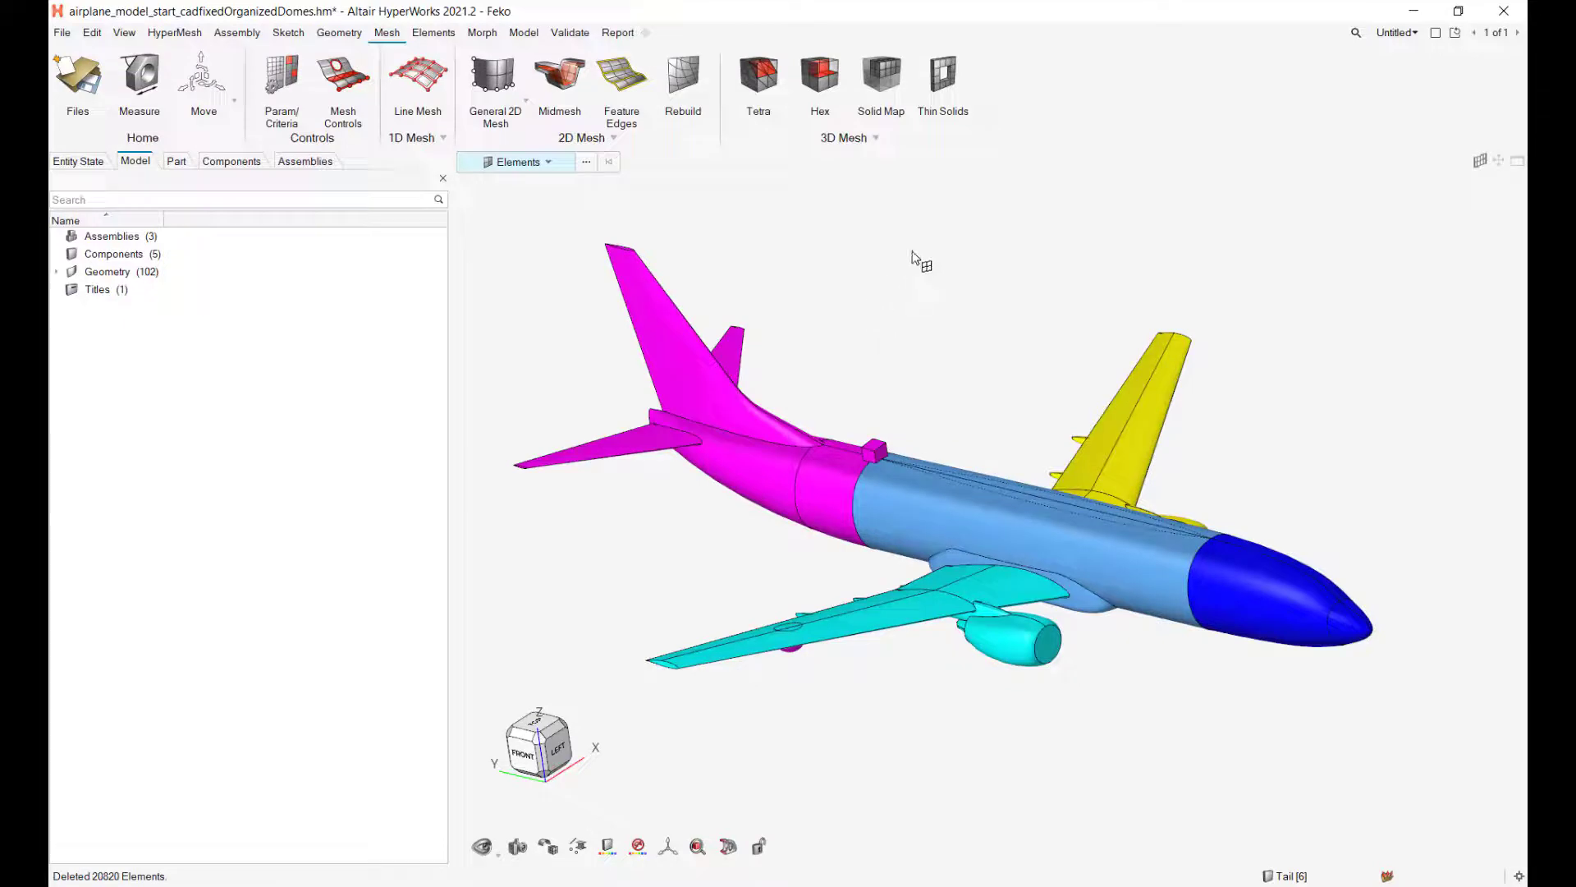
Start a new general 2D mesh and select all the airplane's surfaces, moving the element size input clear of the model.
left_click(492, 78)
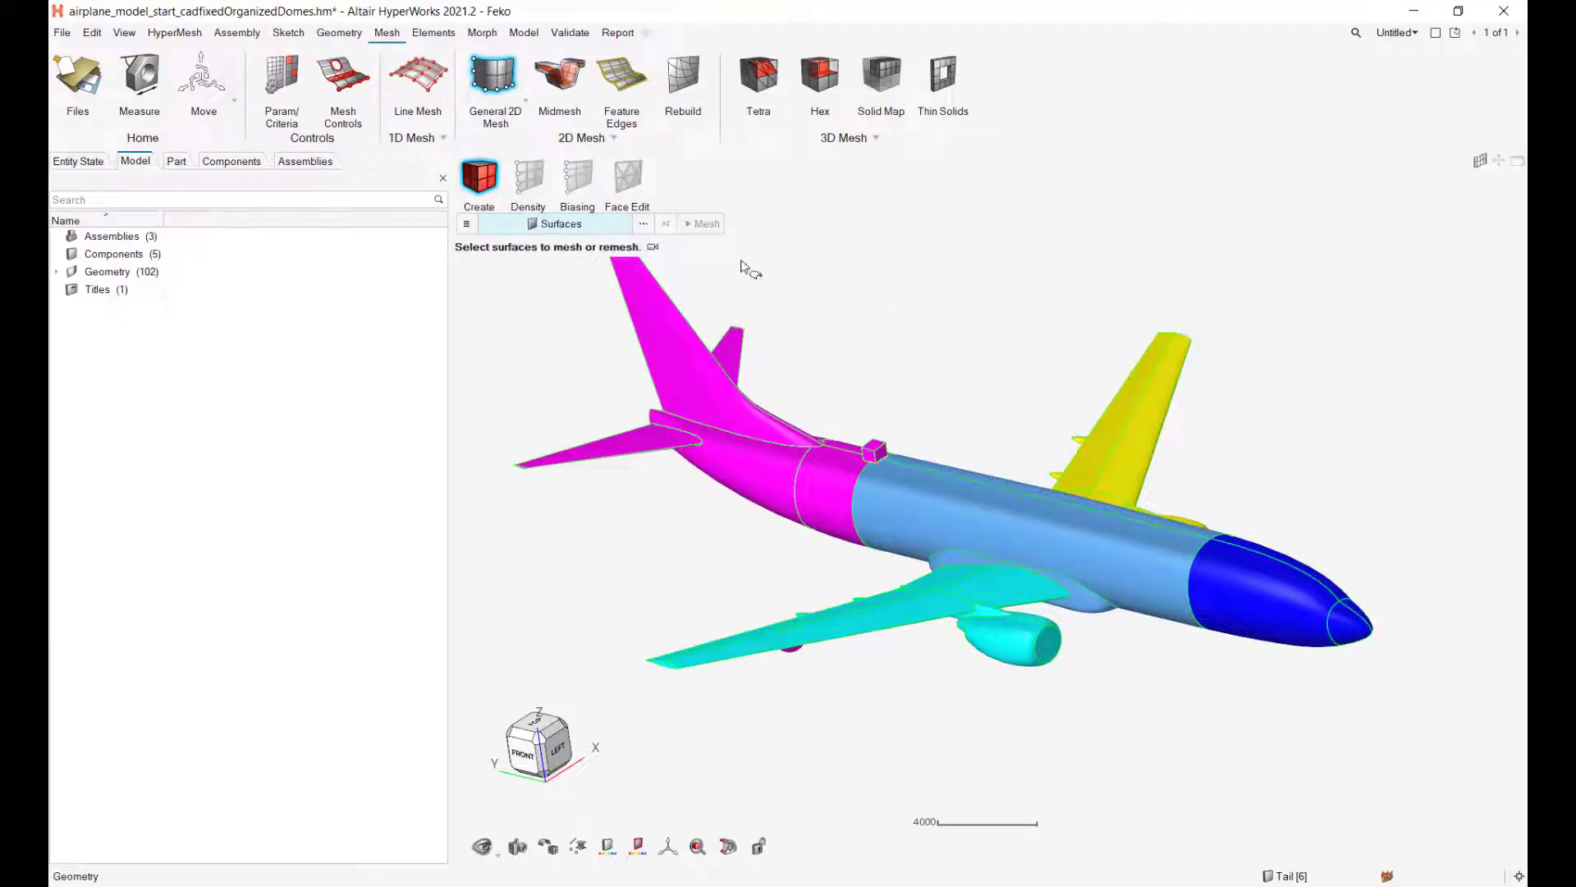
scroll(542, 333, "down", 2)
right_click_drag(547, 339, 588, 411, "ctrl")
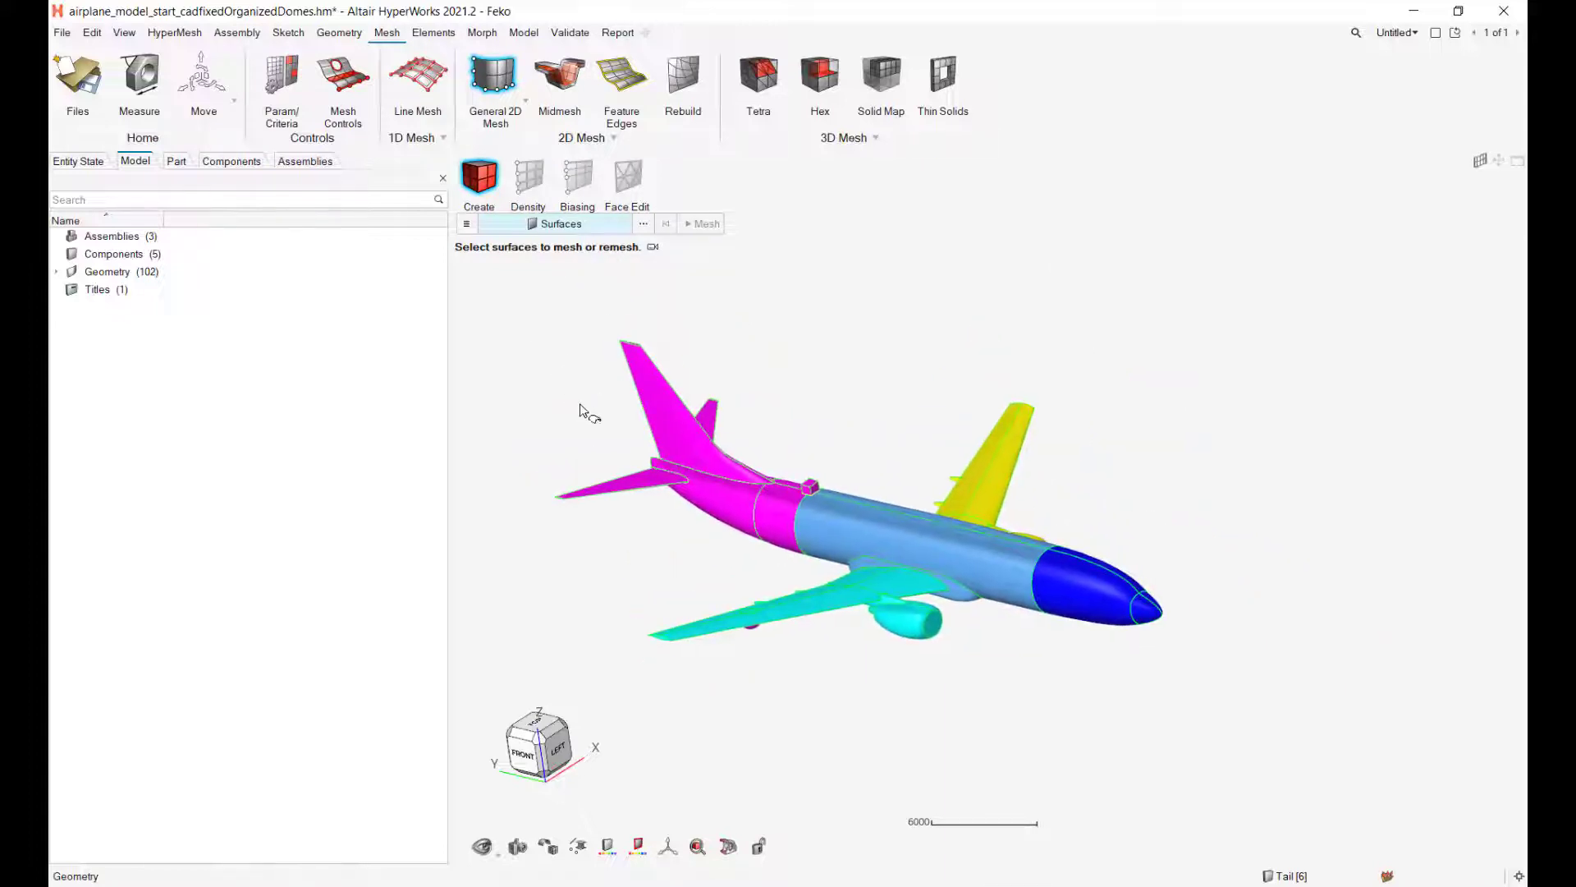
left_click_drag(535, 294, 1202, 735)
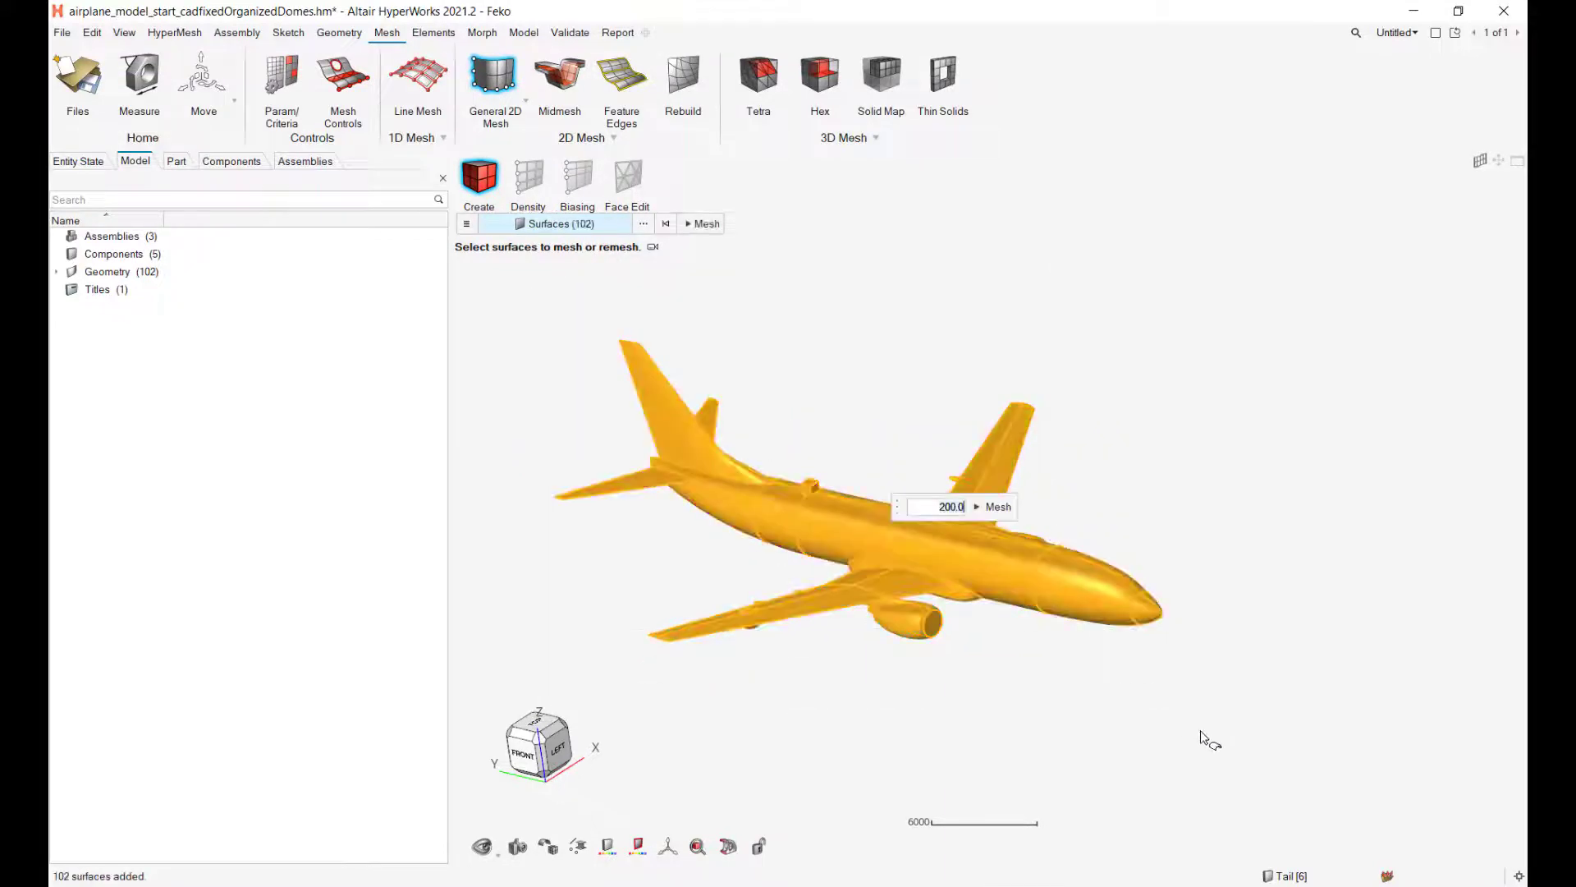
left_click_drag(883, 497, 690, 283)
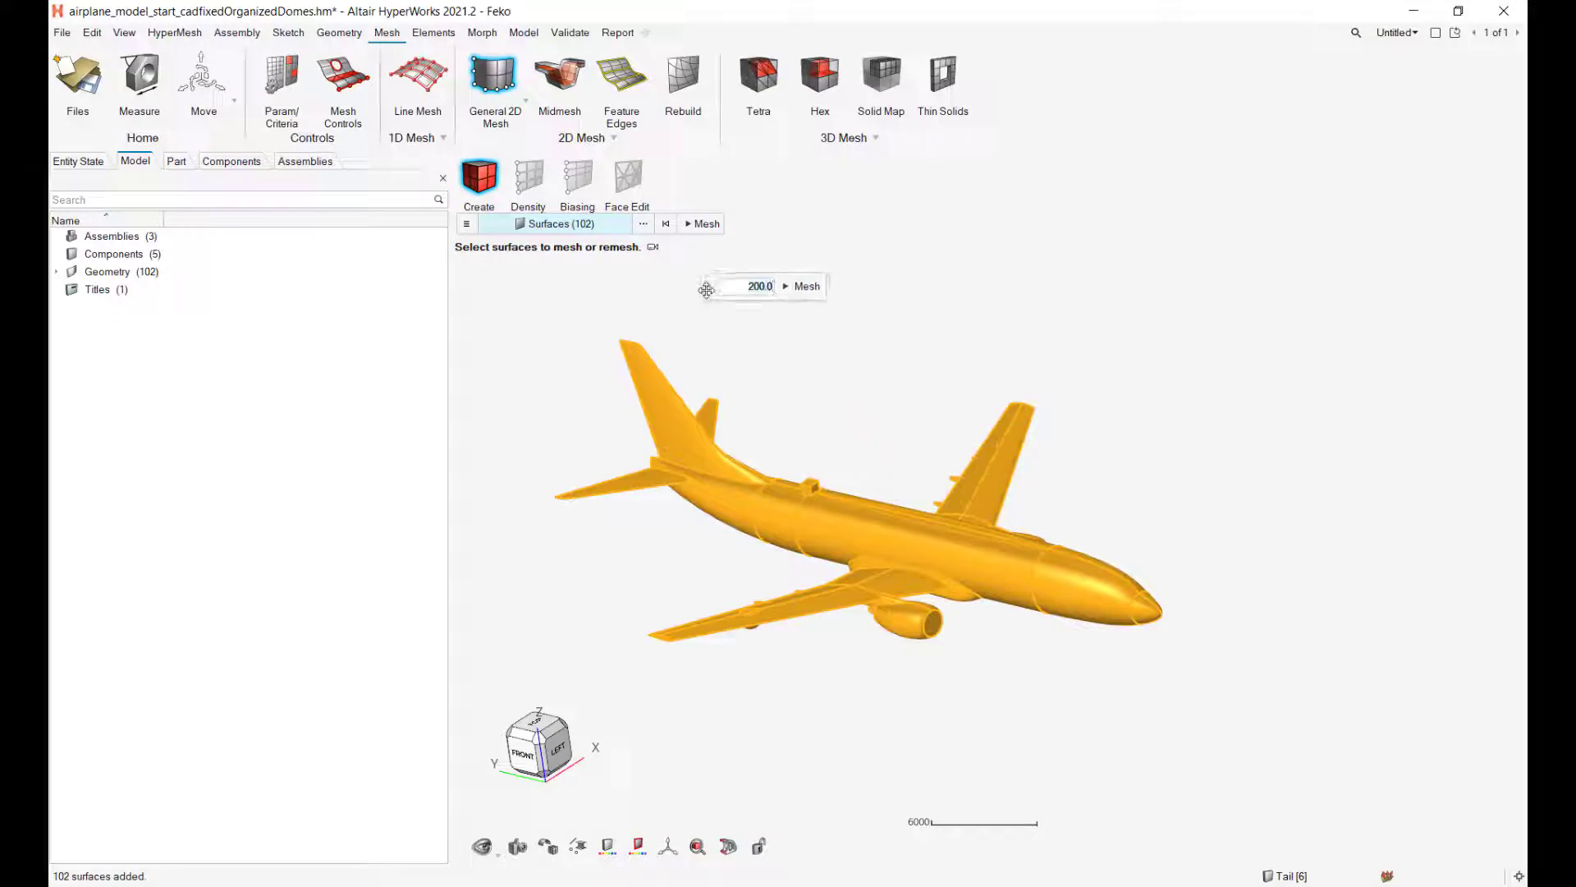
Review the available mesh types, keep Auto-decide, and set the element type to Trias.
left_click(467, 225)
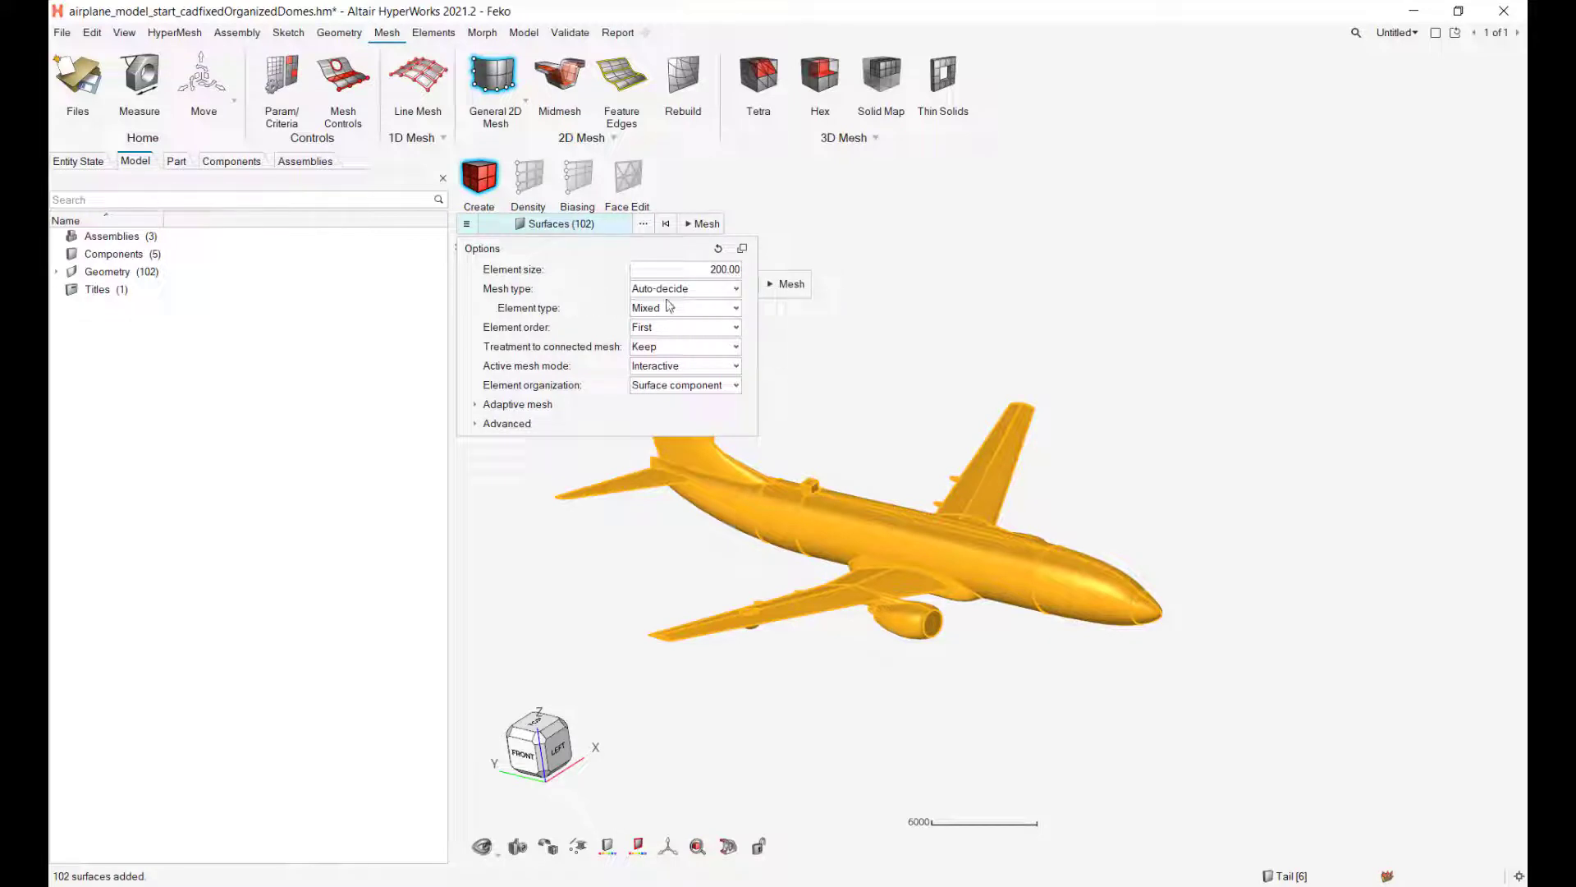
left_click(706, 291)
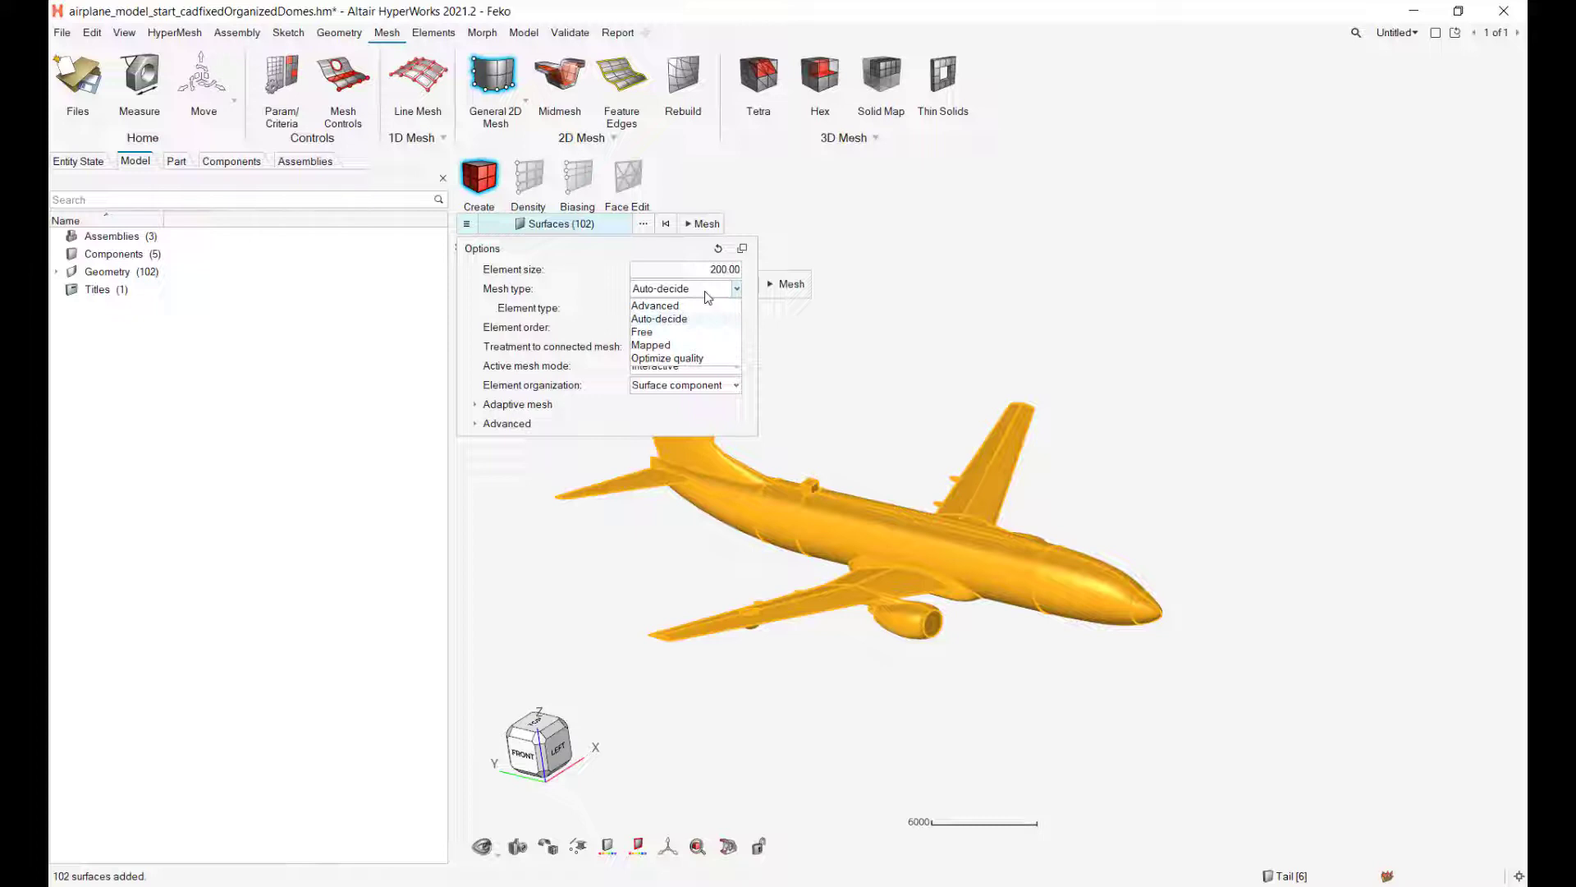
left_click(704, 291)
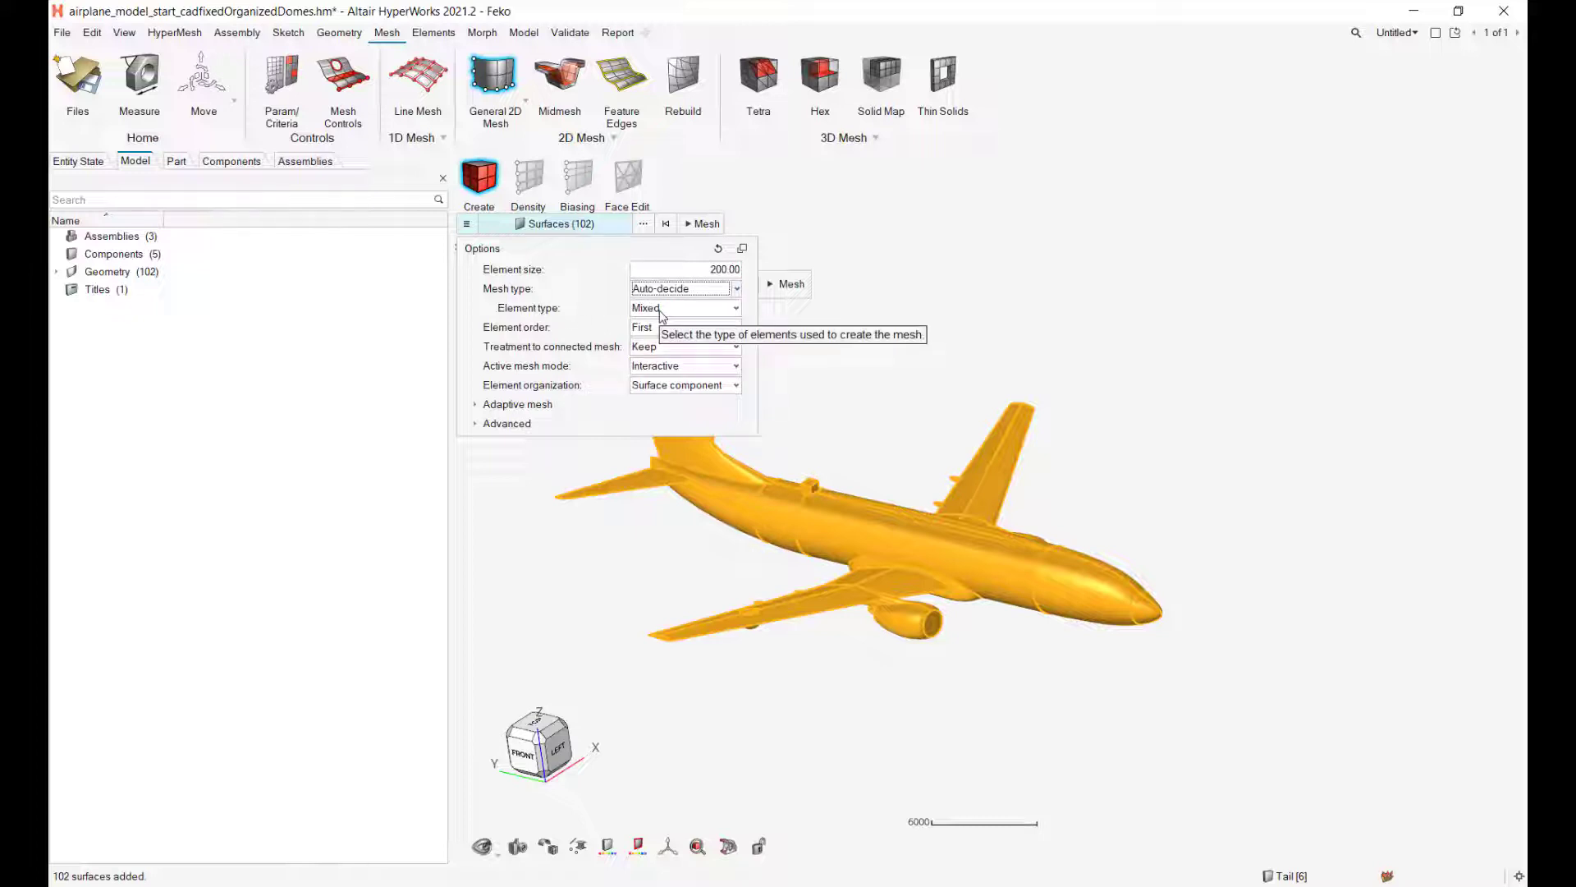
left_click(684, 292)
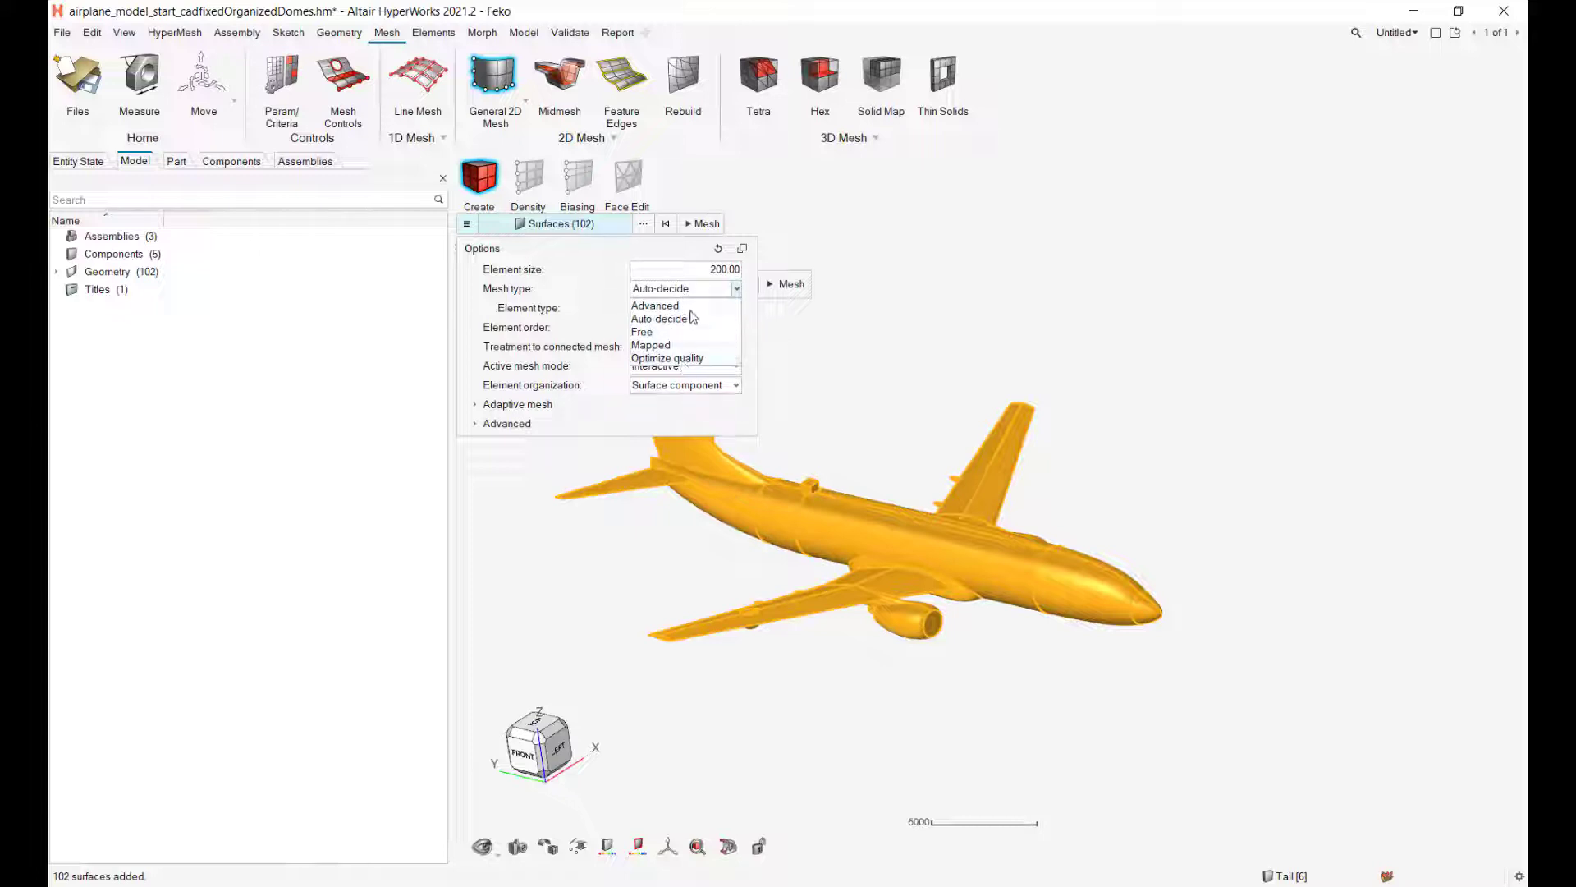
left_click(691, 319)
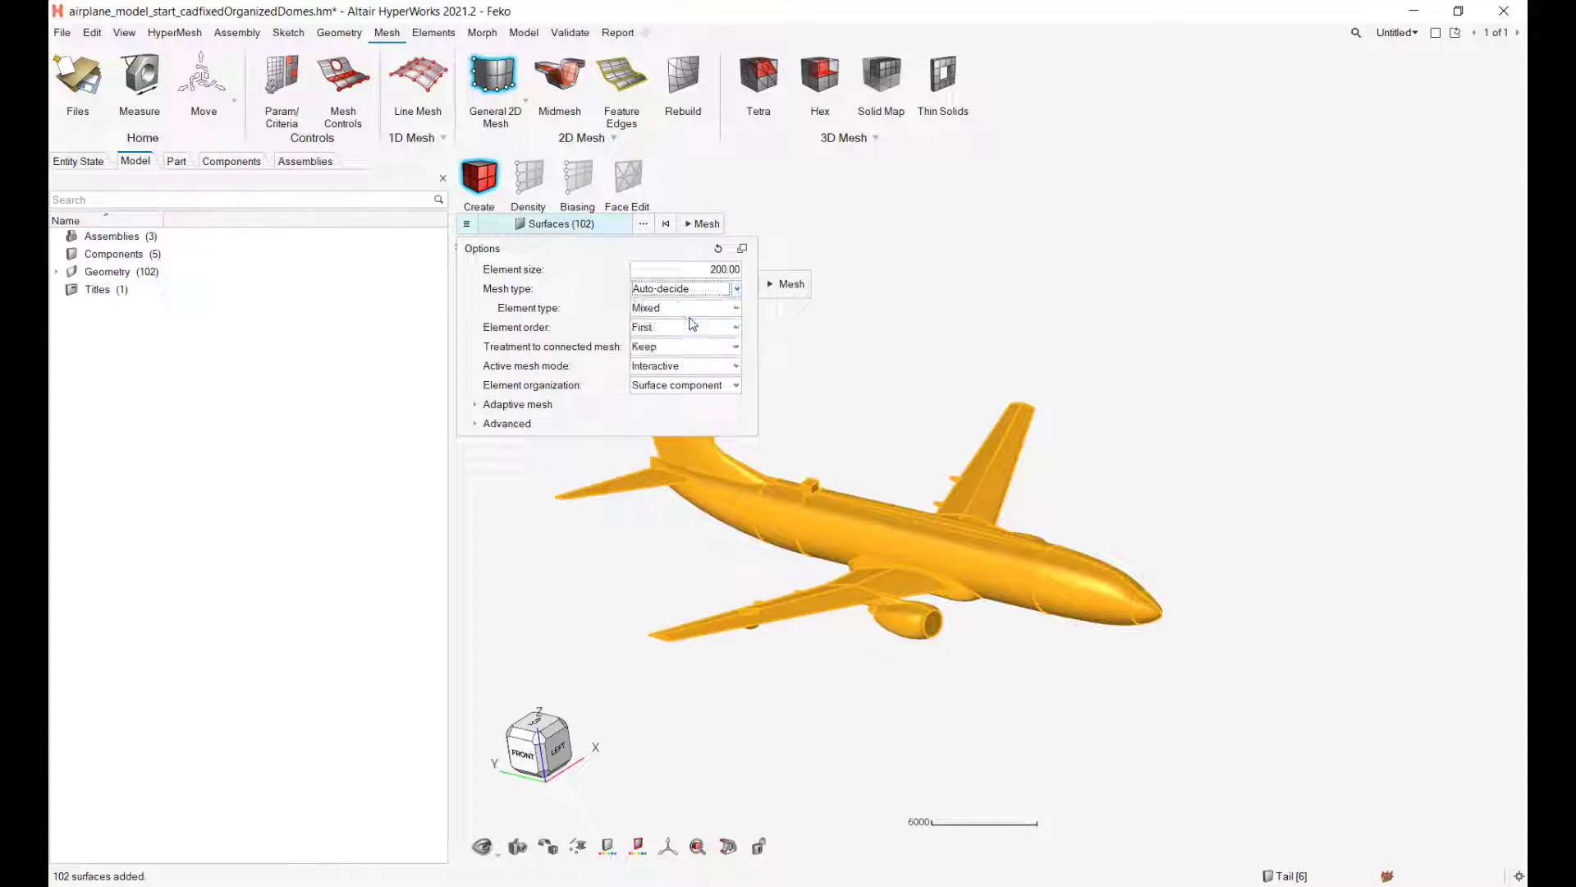
left_click(706, 310)
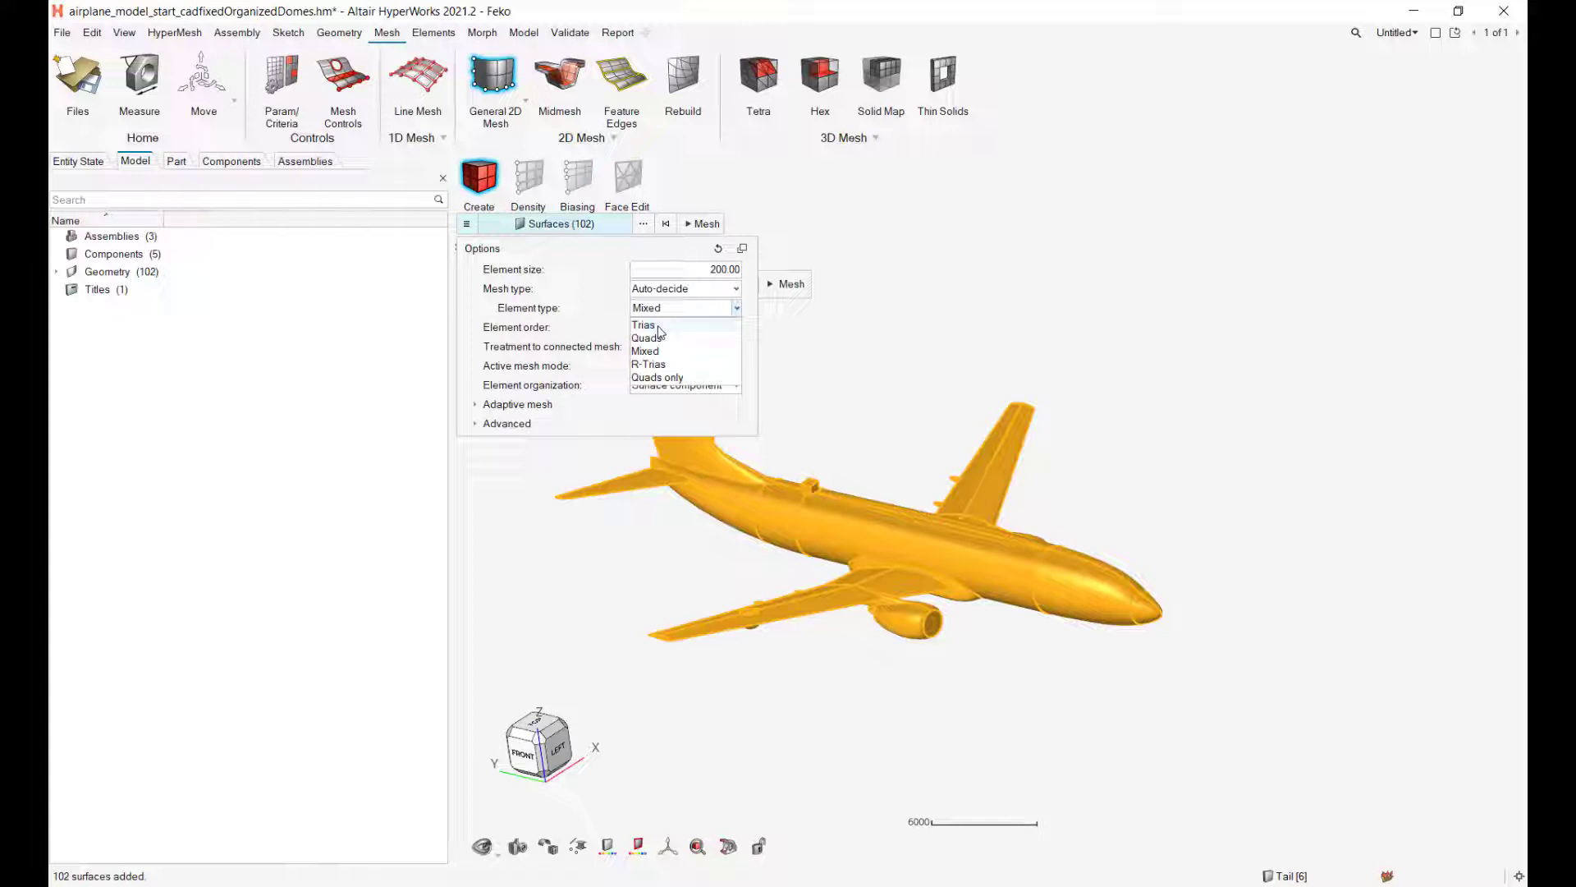
left_click(657, 327)
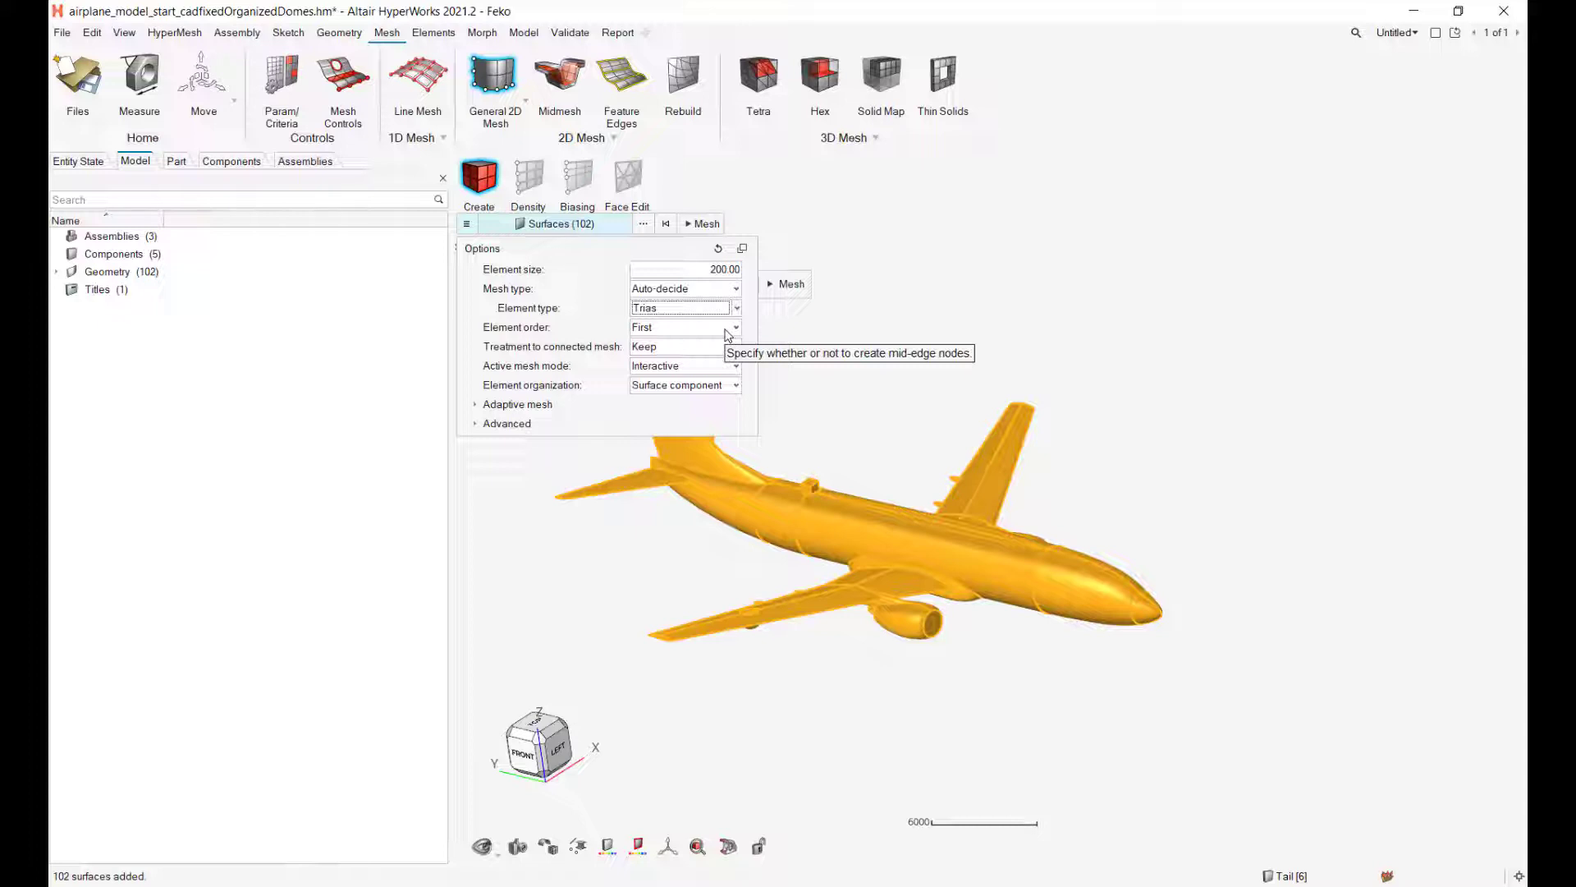
Keep First element order and Interactive mesh mode, and mesh the selected surfaces with an element size of 200.
left_click(675, 336)
left_click(676, 336)
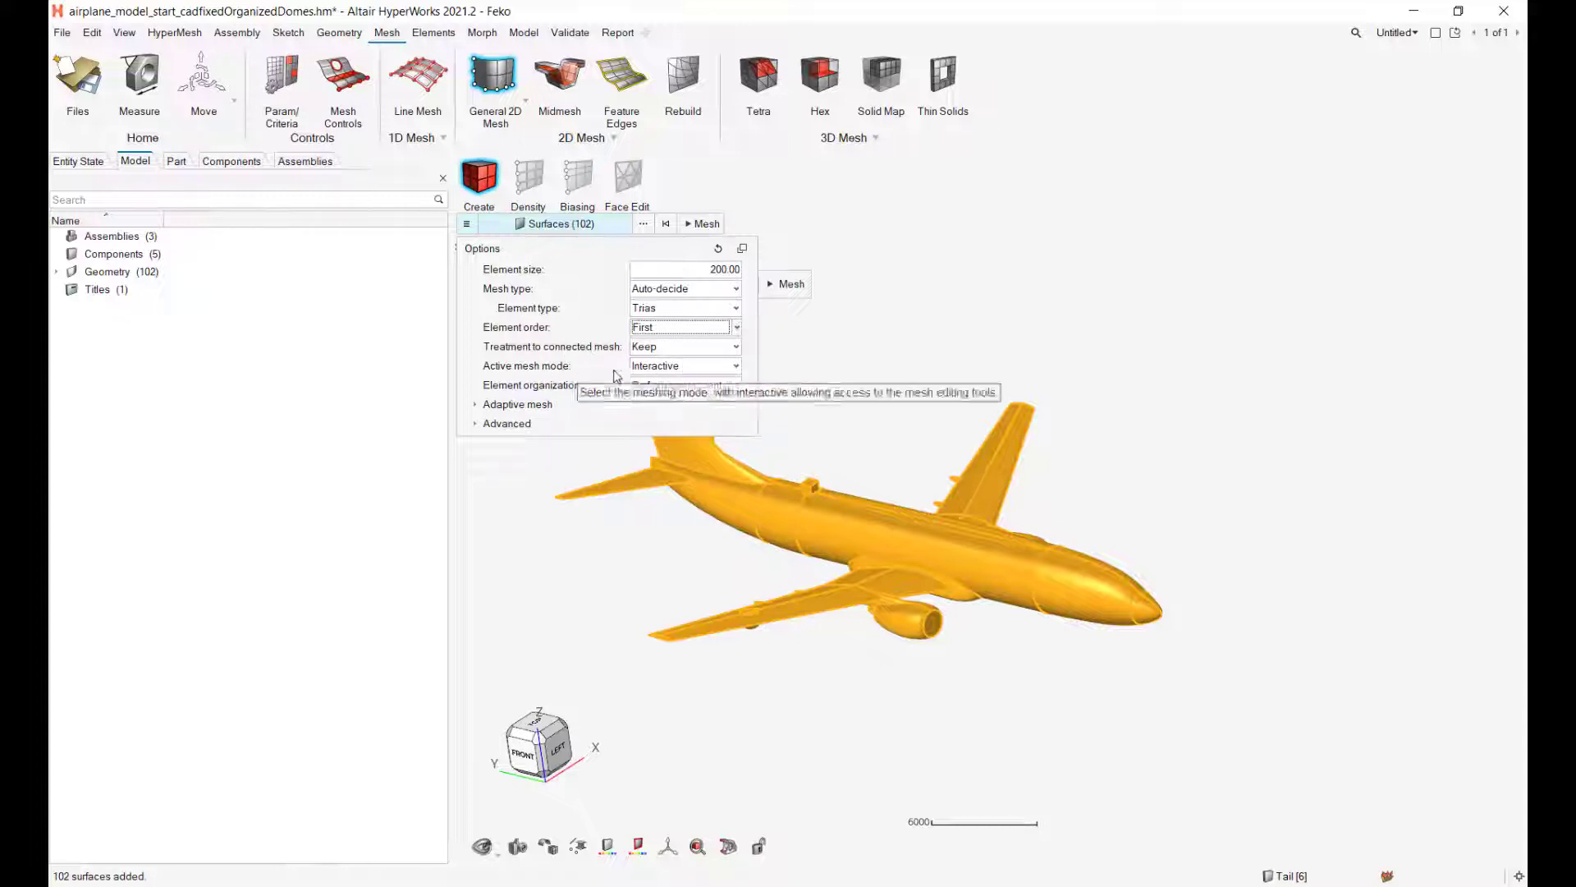
left_click(692, 369)
left_click(691, 369)
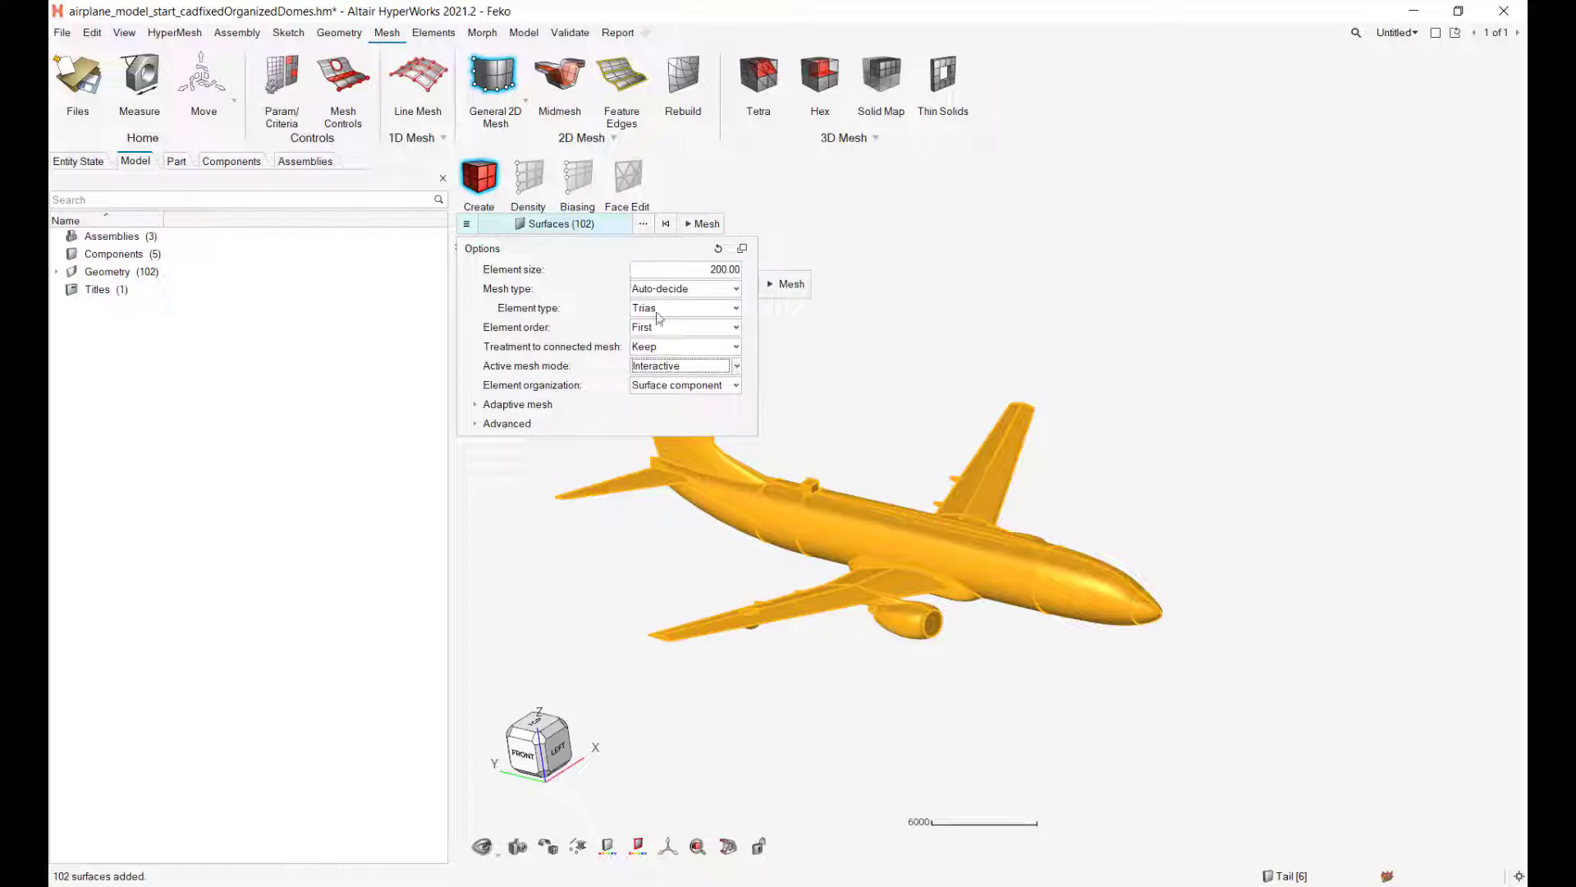
left_click(790, 284)
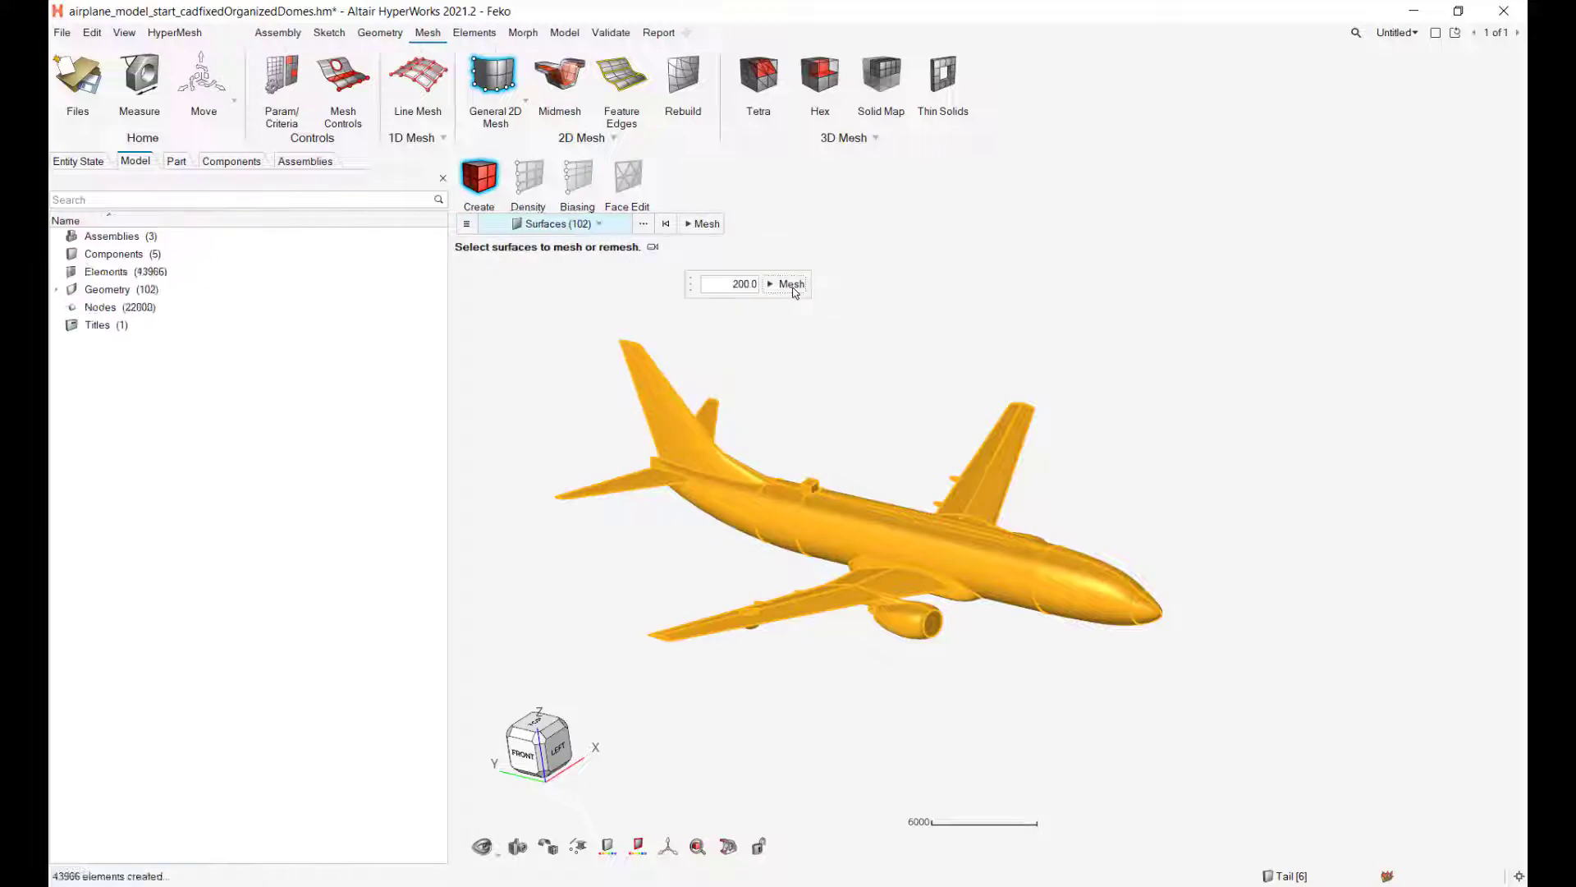
Examine the triangular mesh closely on the fuselage, wing root and tail of the airplane.
scroll(990, 589, "up", 5)
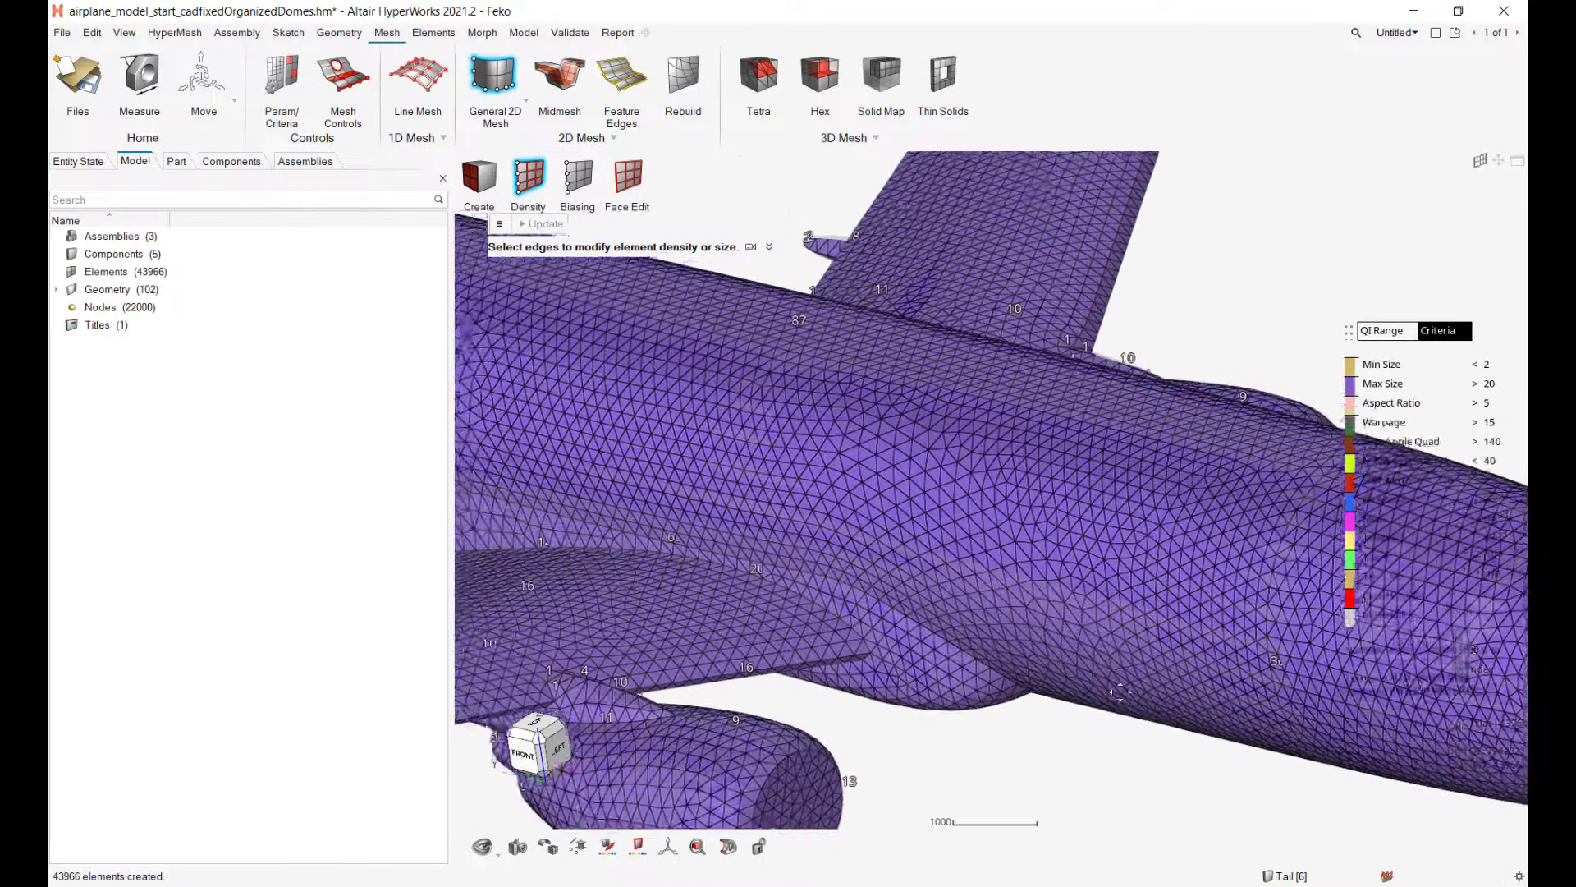
middle_click_drag(845, 569, 1008, 598)
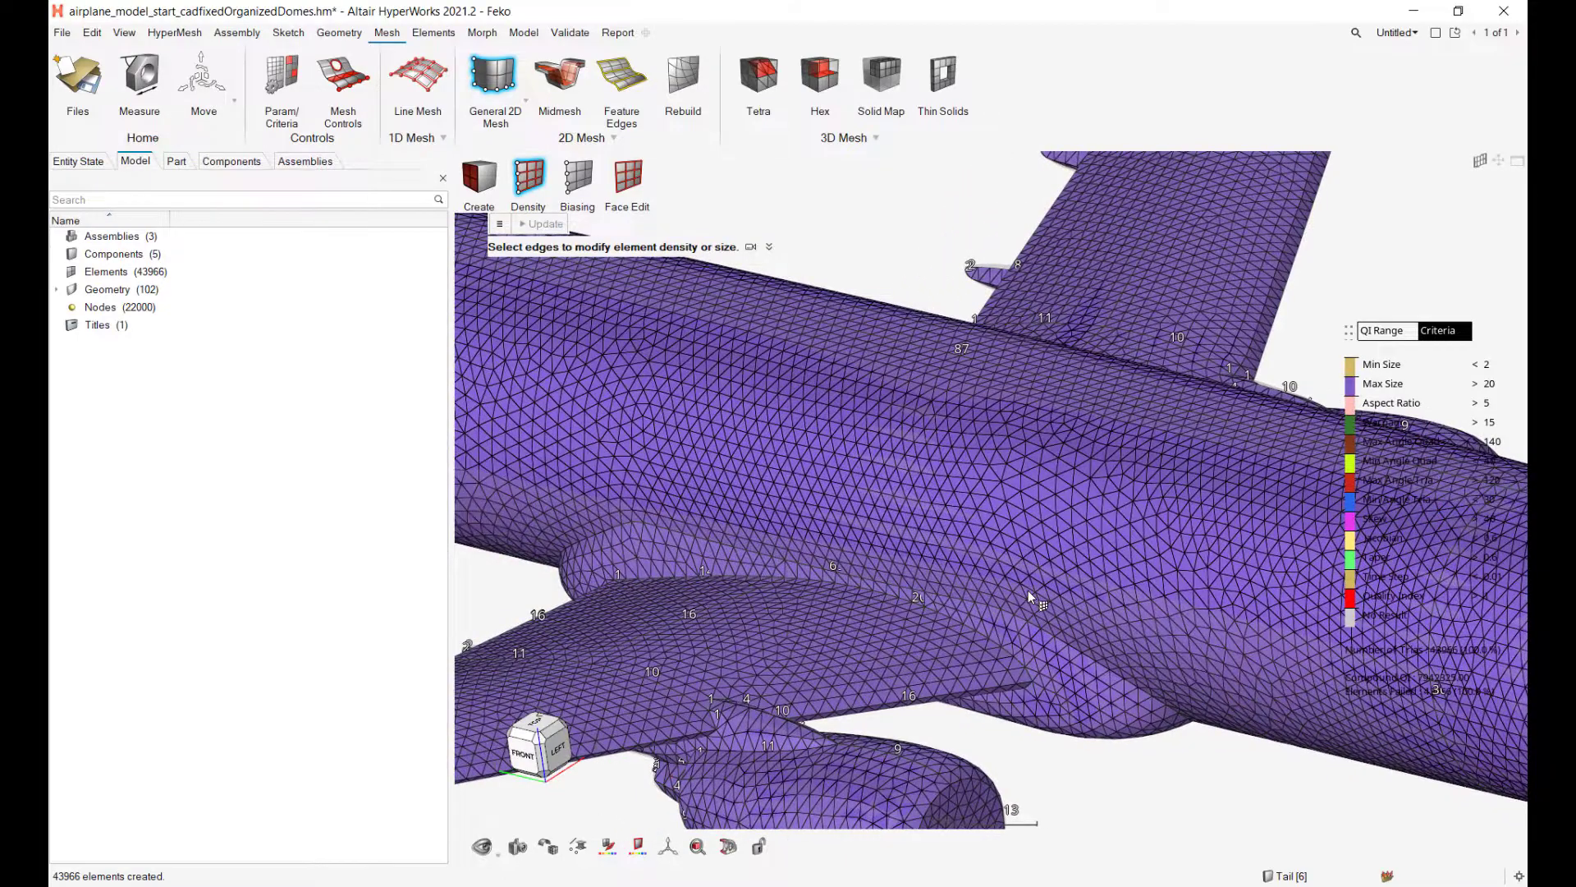
scroll(1028, 590, "down", 8)
scroll(817, 473, "up", 10)
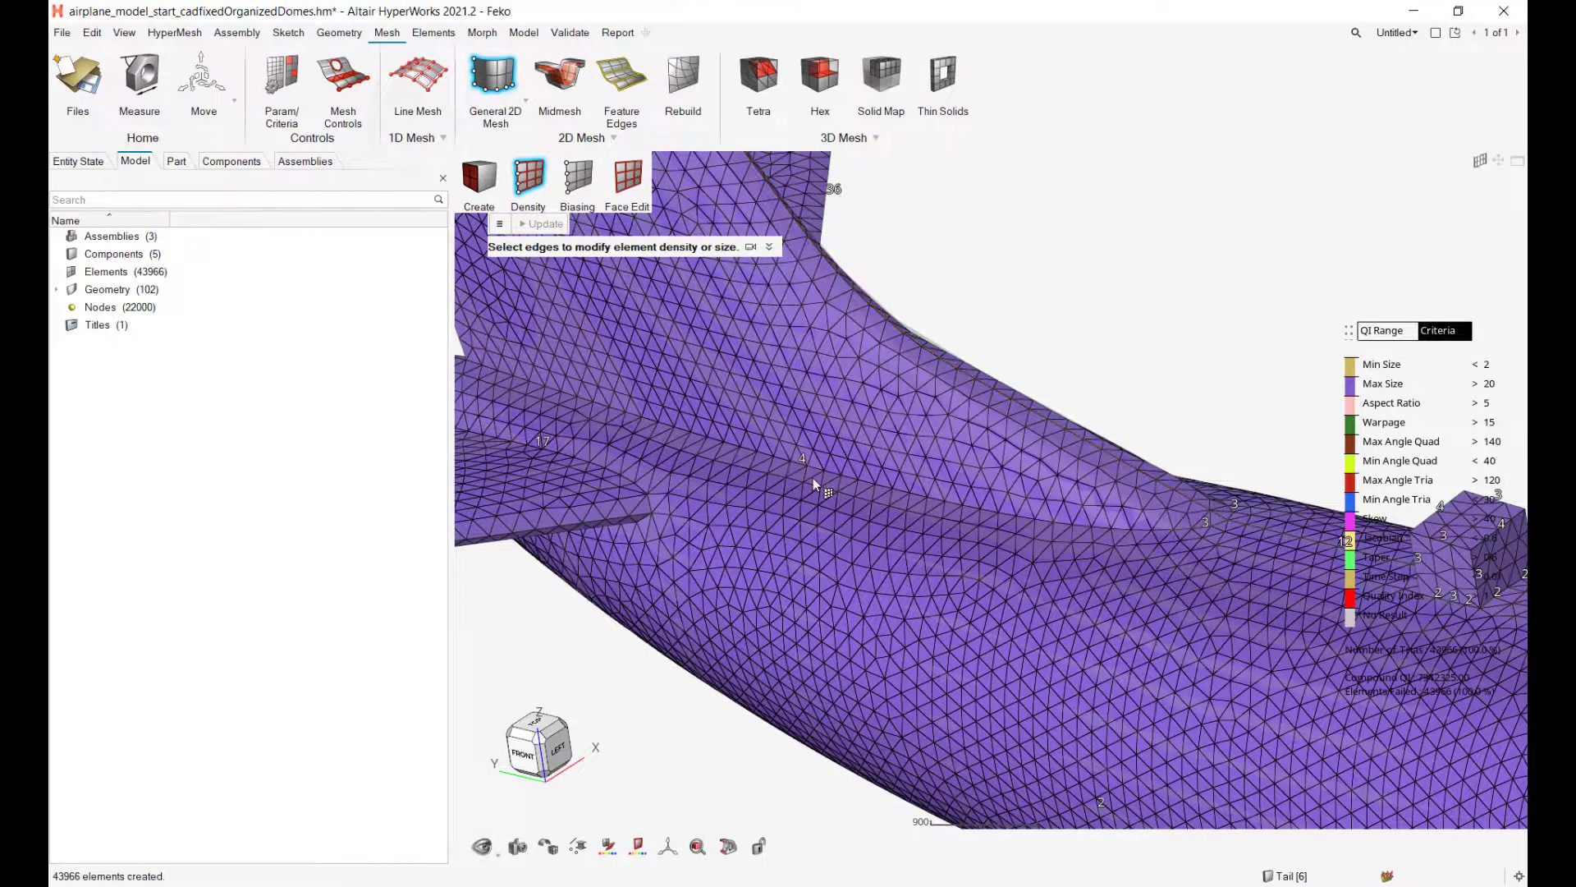
right_click_drag(801, 464, 868, 465)
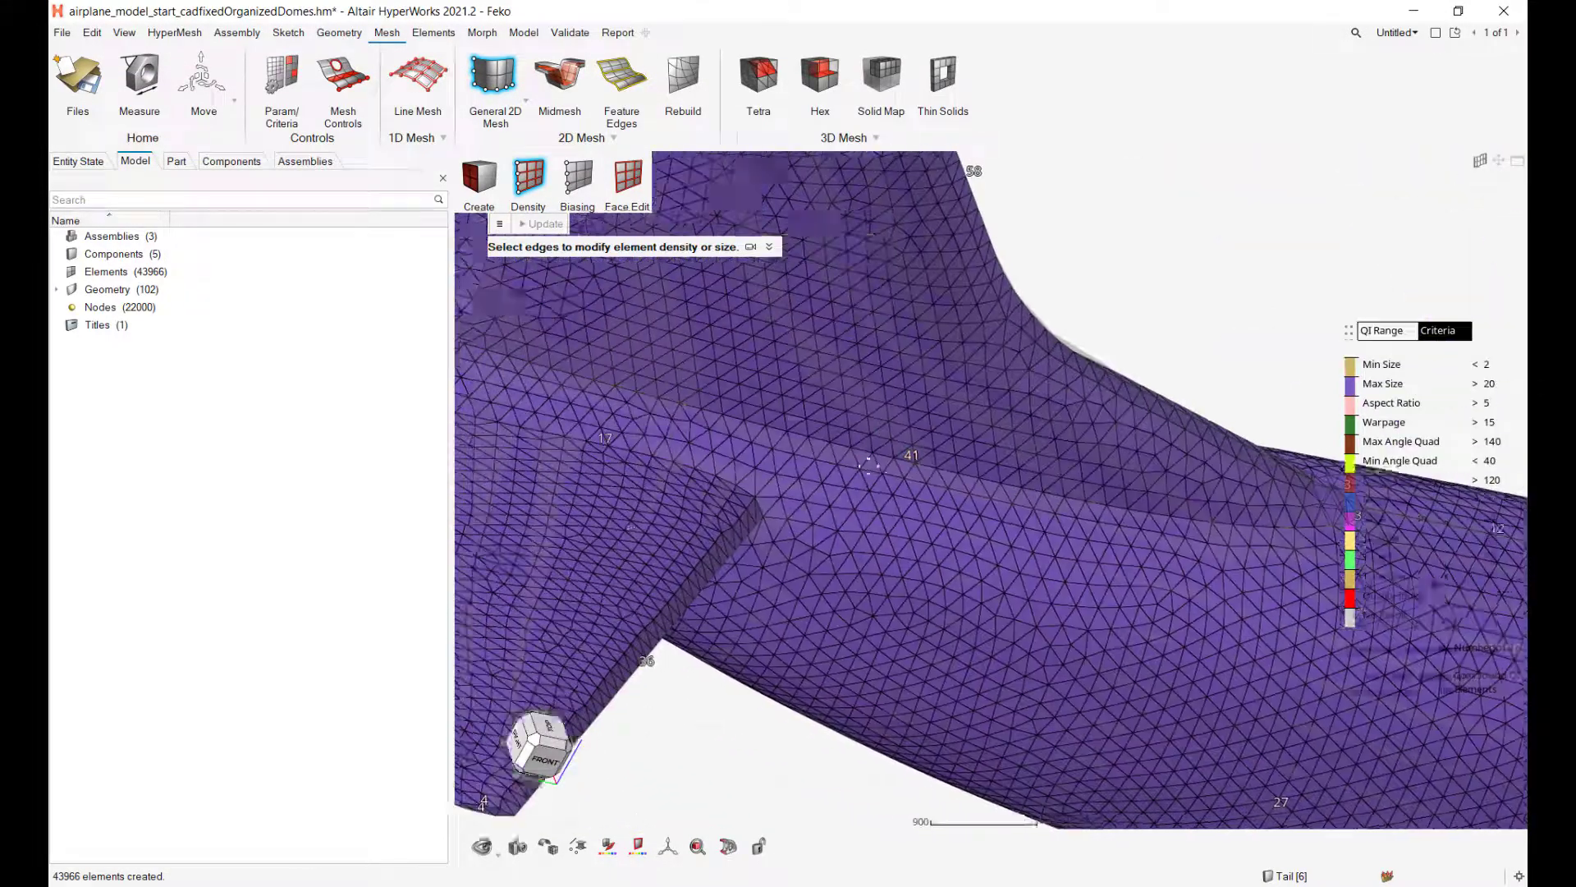
middle_click_drag(561, 459, 784, 402)
scroll(1140, 516, "down", 5)
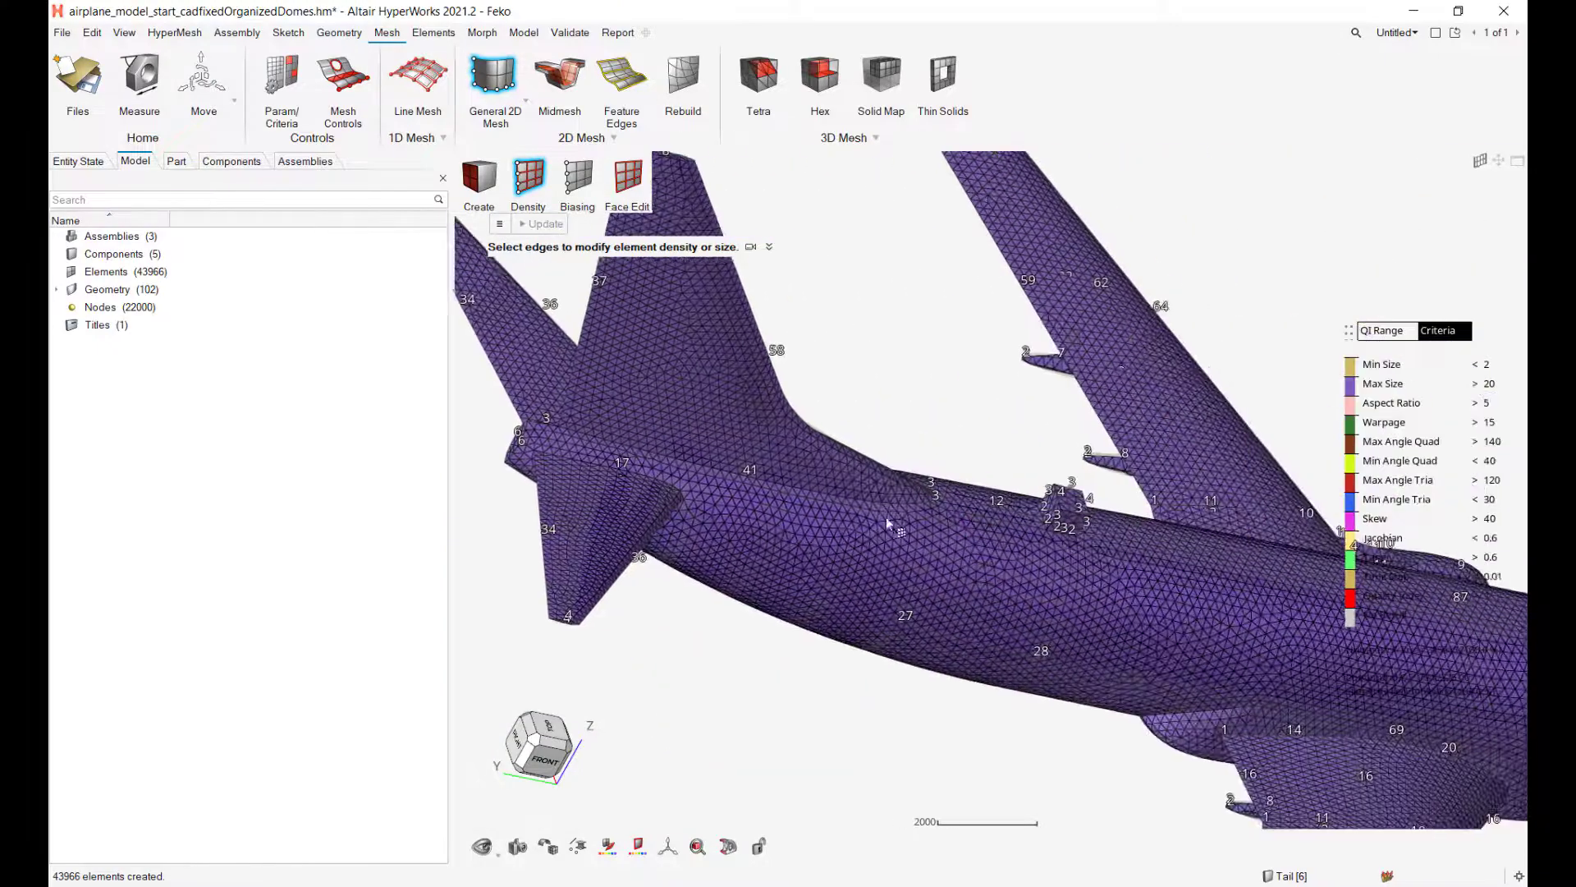
Plot the mesh by Min Size with the threshold at 231.3, return to the criteria list and leave the 2D meshing tool.
left_click(1386, 366)
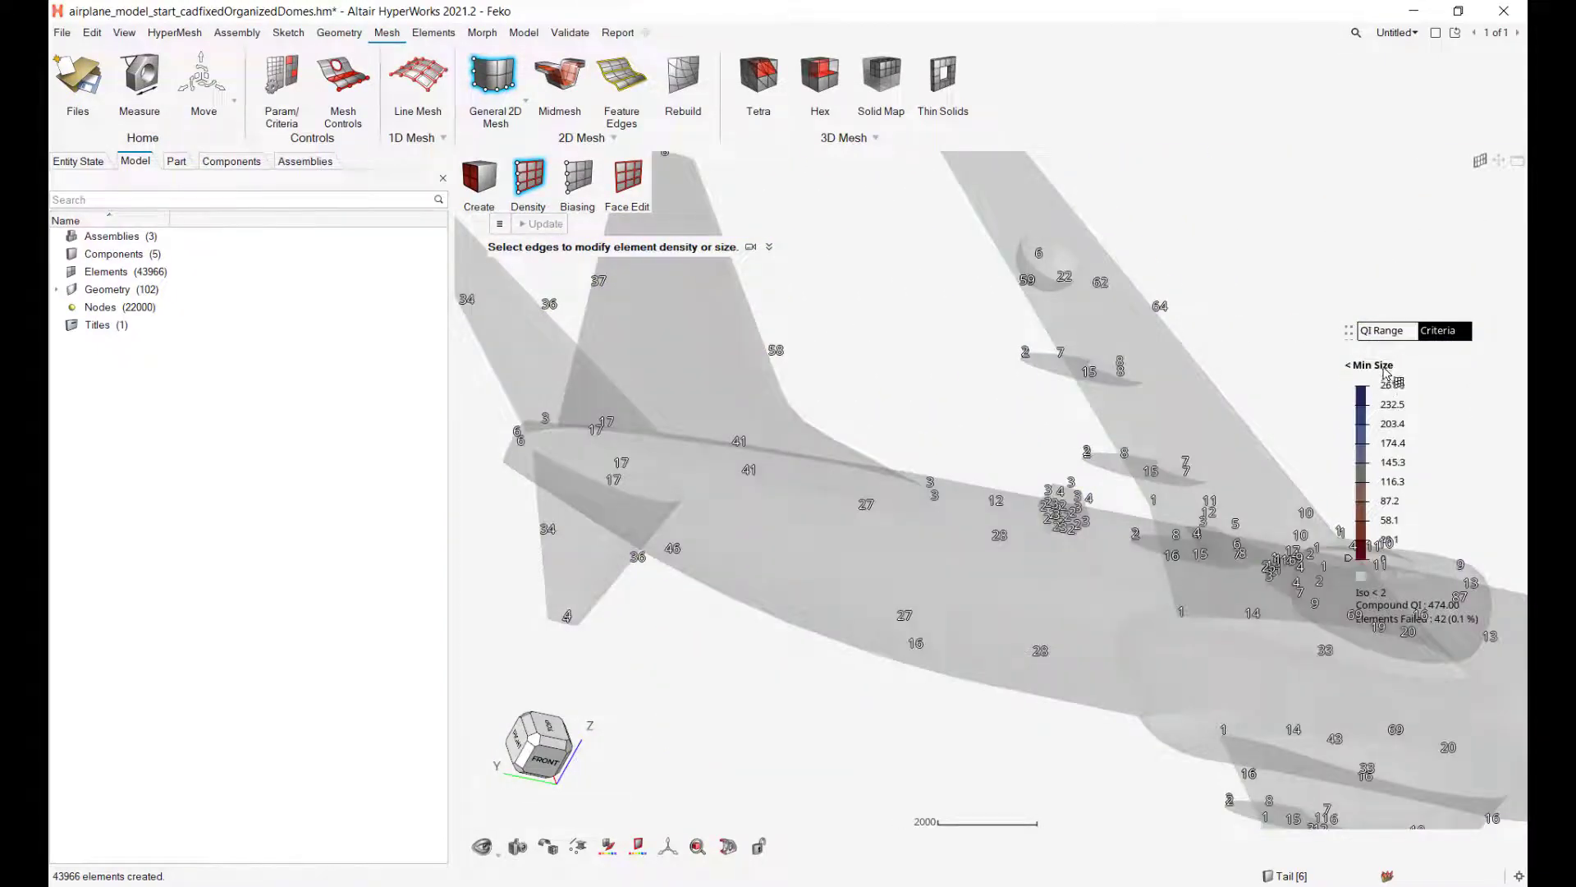
left_click(1350, 559)
right_click_drag(1335, 453, 1181, 423)
left_click(1337, 558)
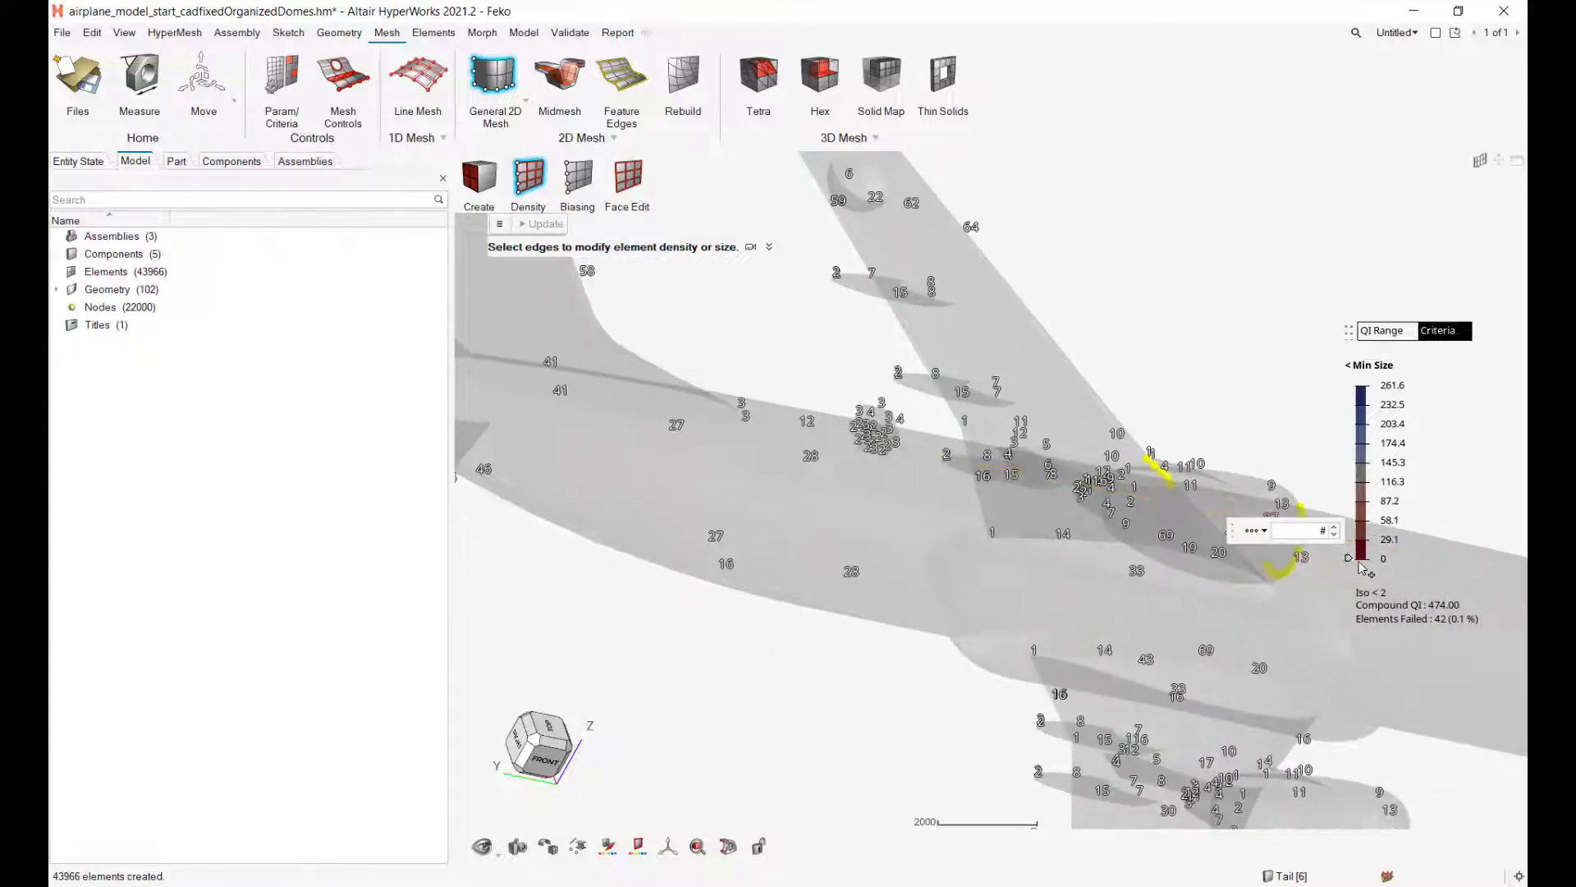
right_click_drag(1341, 481, 1350, 571)
left_click_drag(1350, 566, 1353, 396)
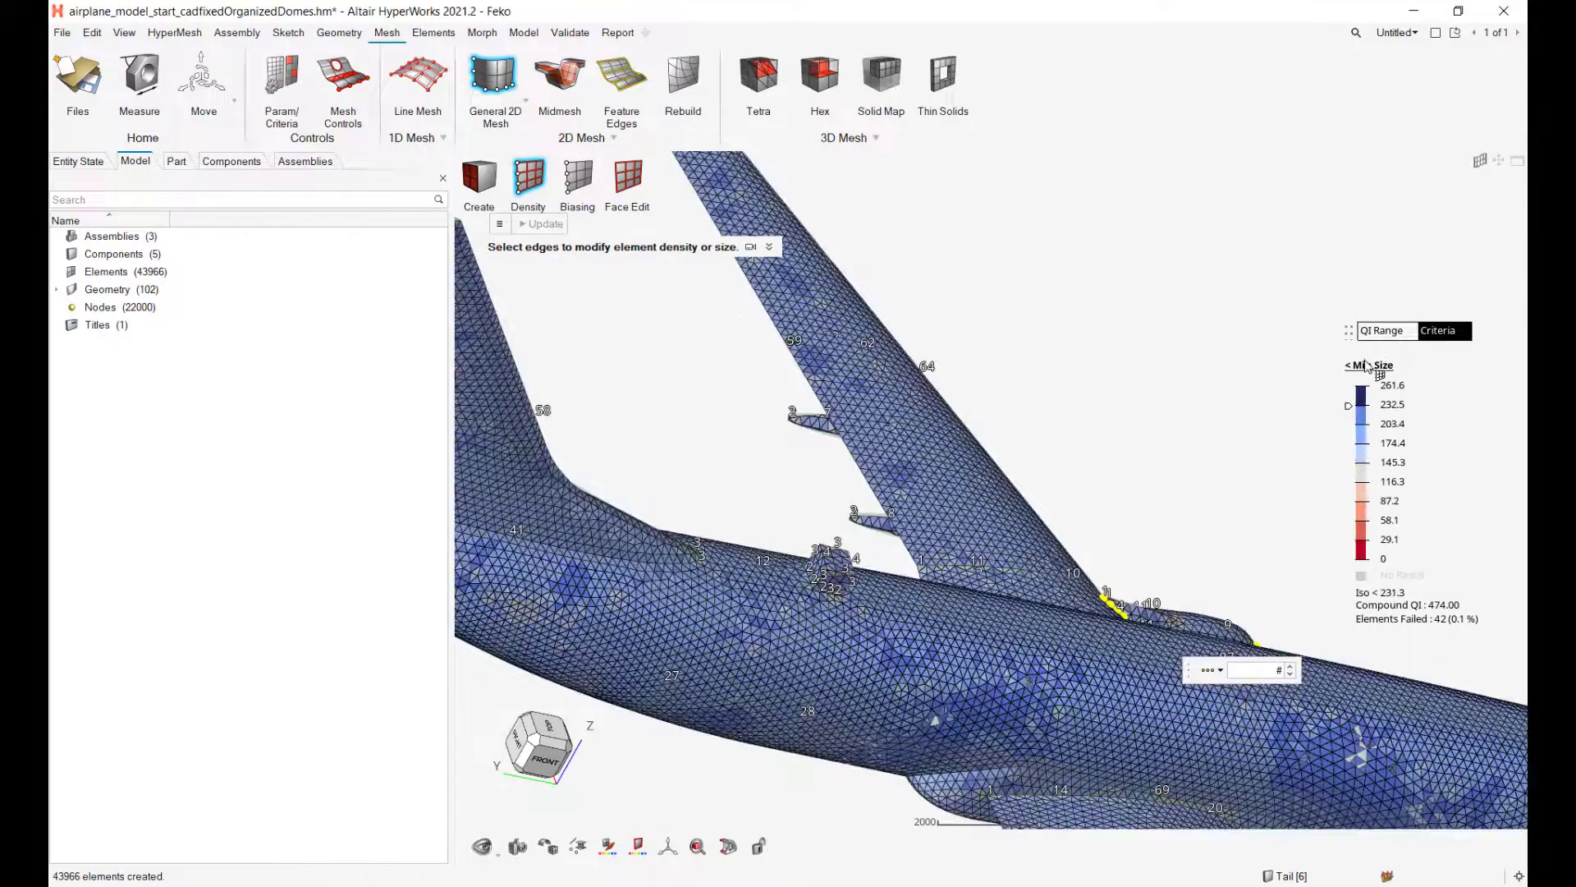
left_click(1349, 364)
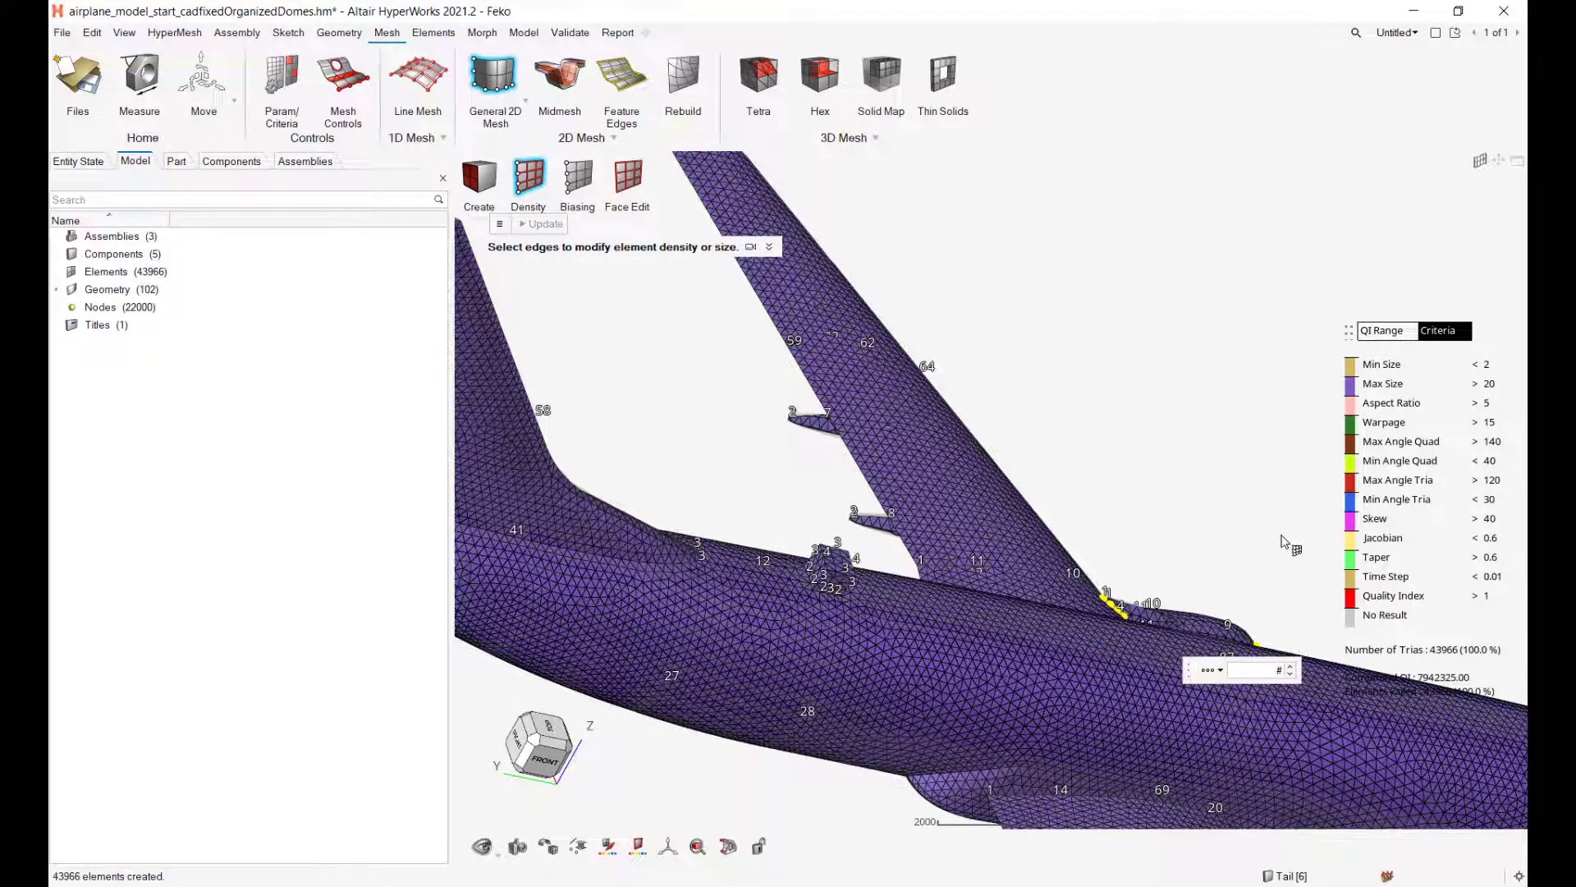
scroll(1260, 491, "down", 2)
key("Escape")
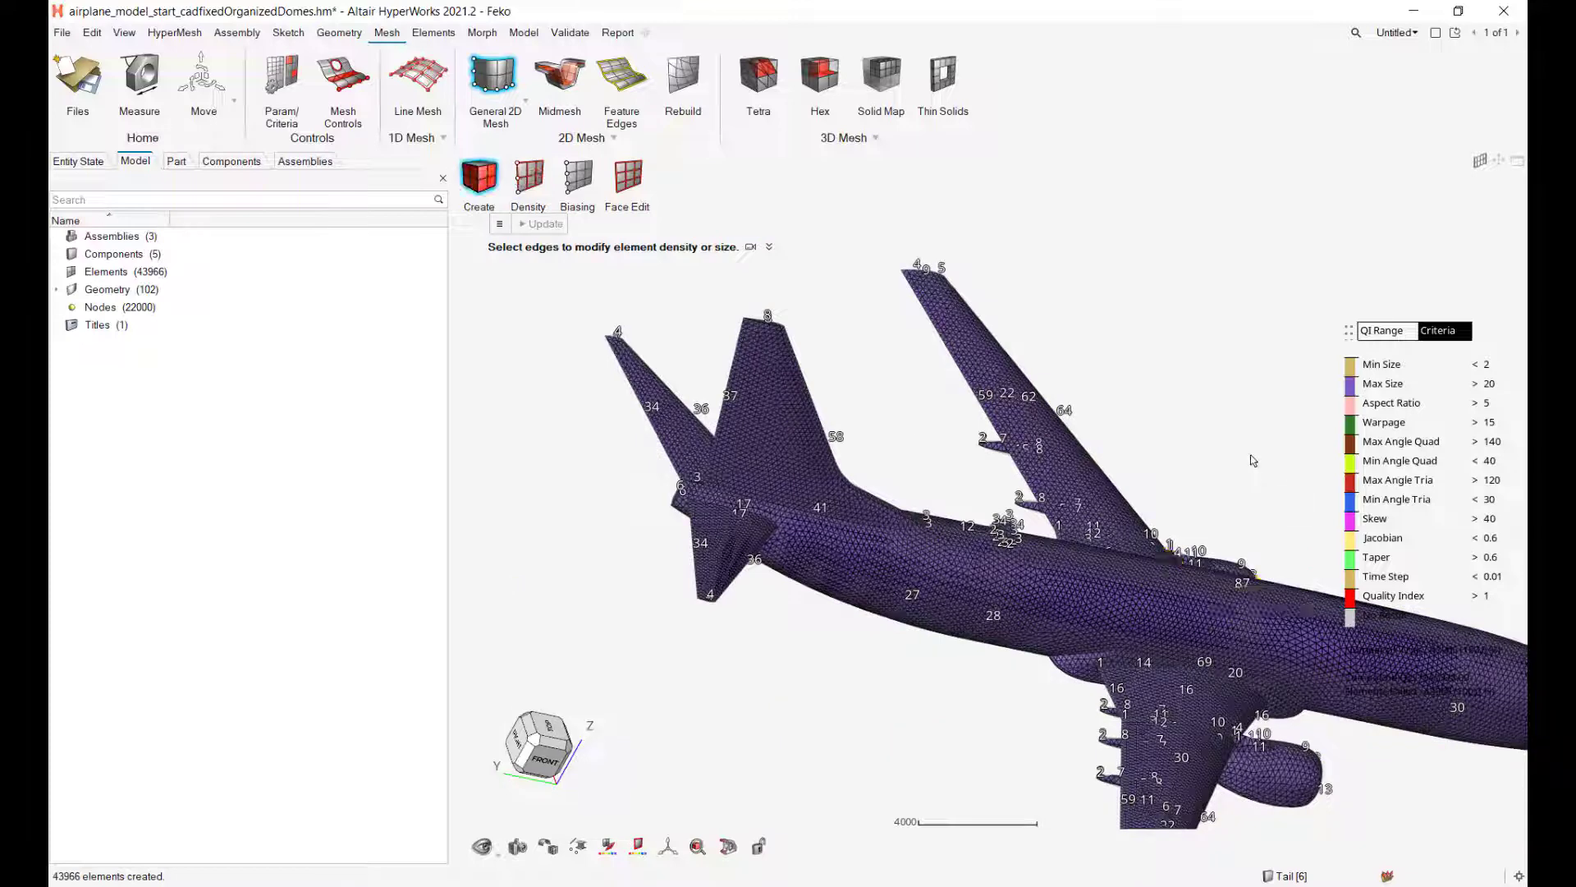
scroll(1256, 486, "down", 2)
key("Escape")
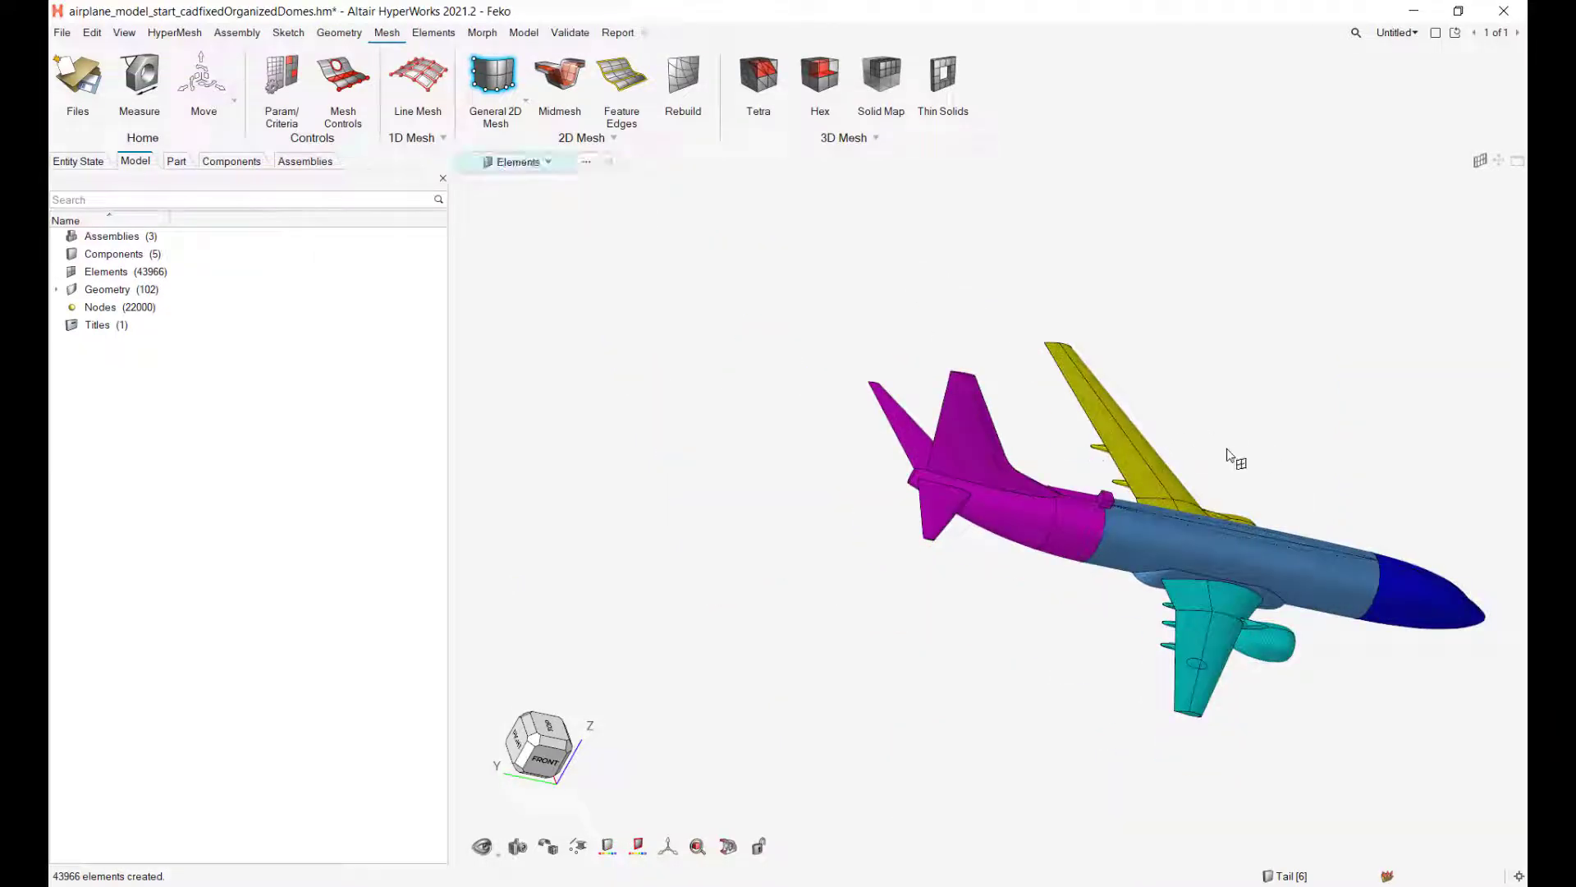
Inspect the finished triangular mesh around the fuselage, wings, engine and nose.
middle_click_drag(1254, 404, 1157, 362)
right_click_drag(1247, 424, 1057, 420)
scroll(1160, 599, "up", 4)
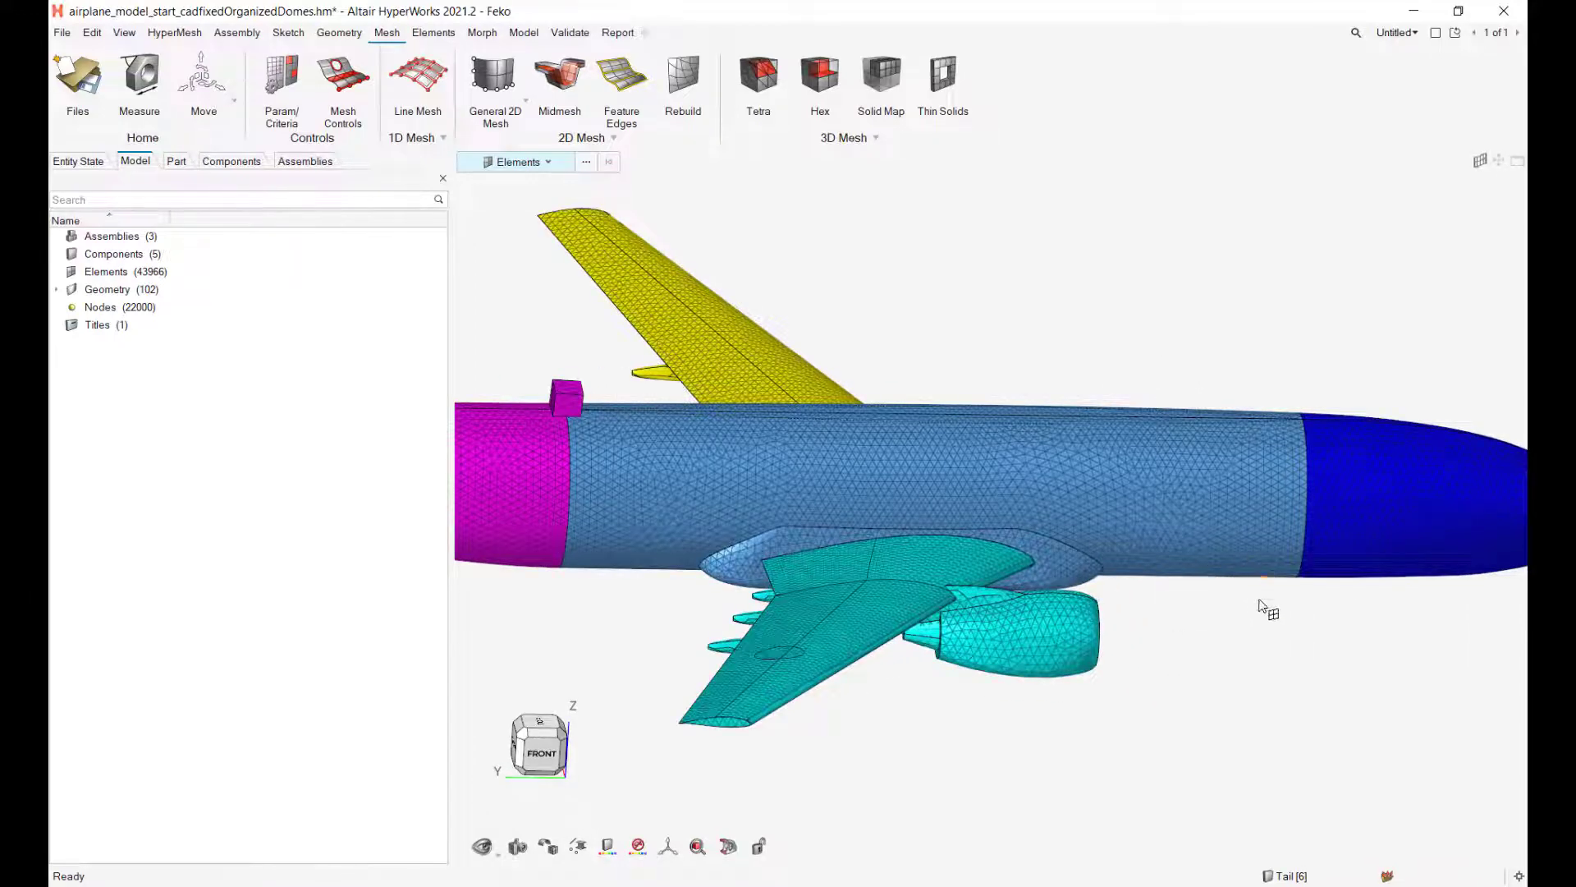
right_click_drag(1260, 605, 1207, 644)
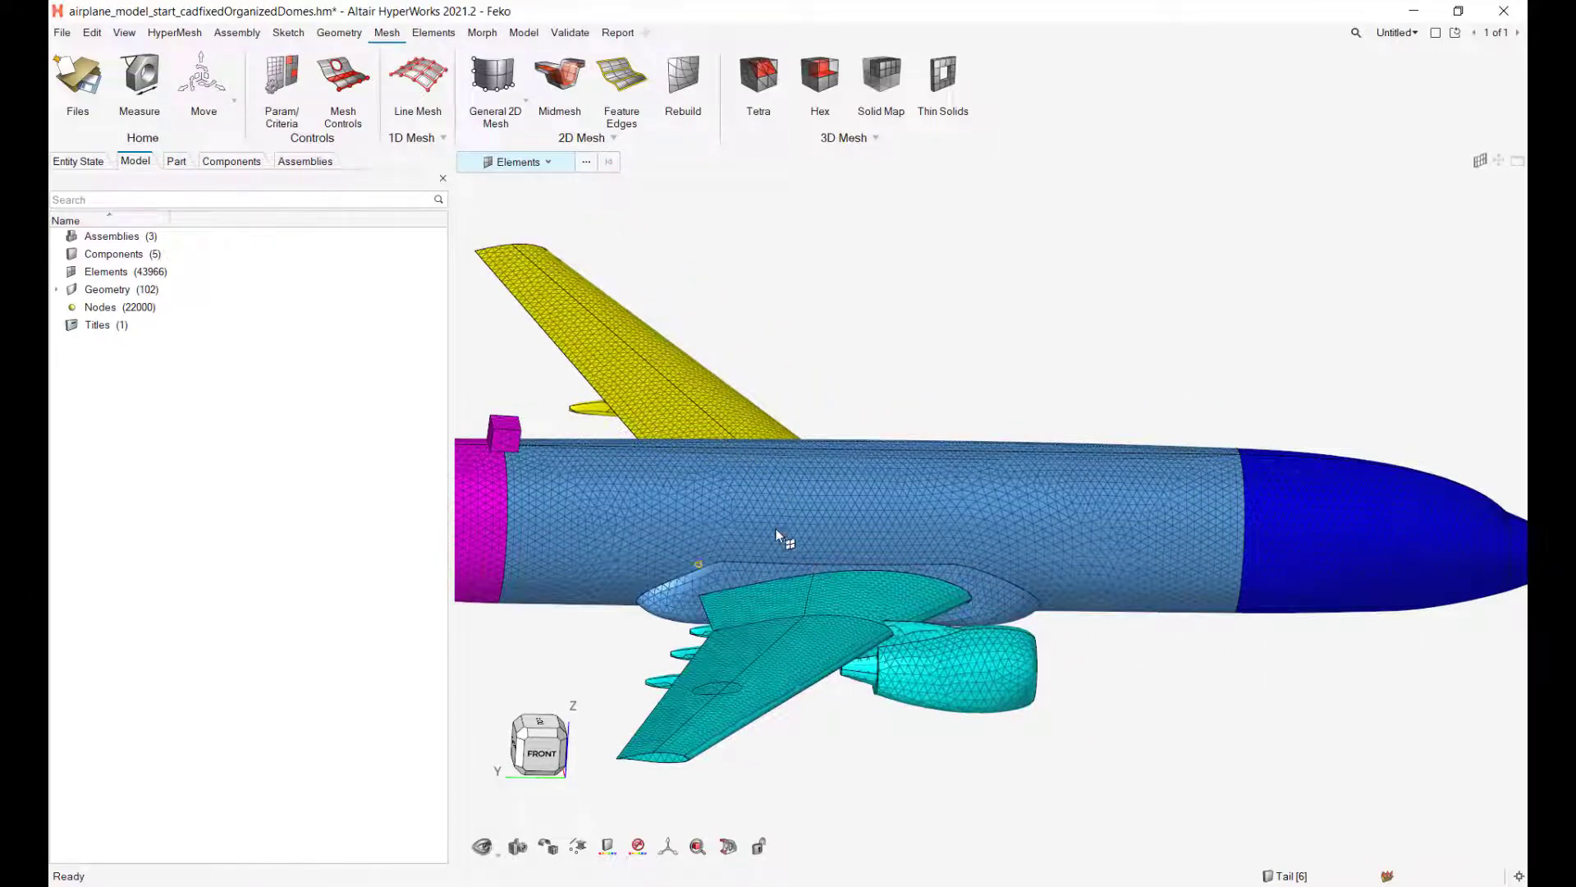
scroll(830, 513, "up", 3)
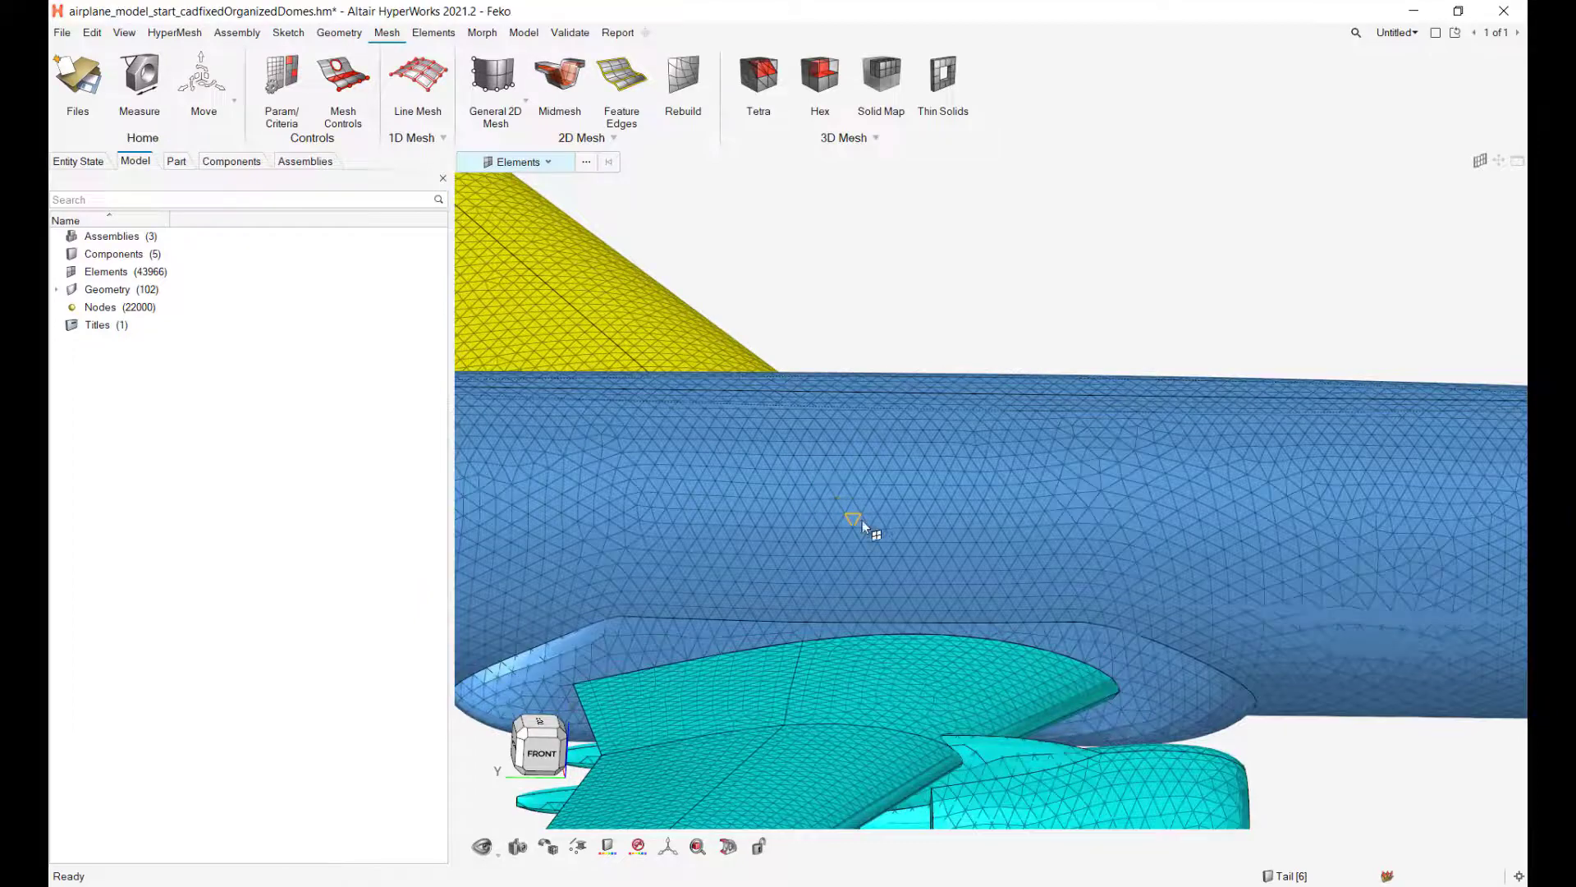
scroll(862, 520, "down", 5)
middle_click_drag(1019, 608, 837, 594)
right_click_drag(1063, 669, 1044, 686)
middle_click_drag(1044, 687, 1017, 735)
scroll(1027, 668, "up", 5)
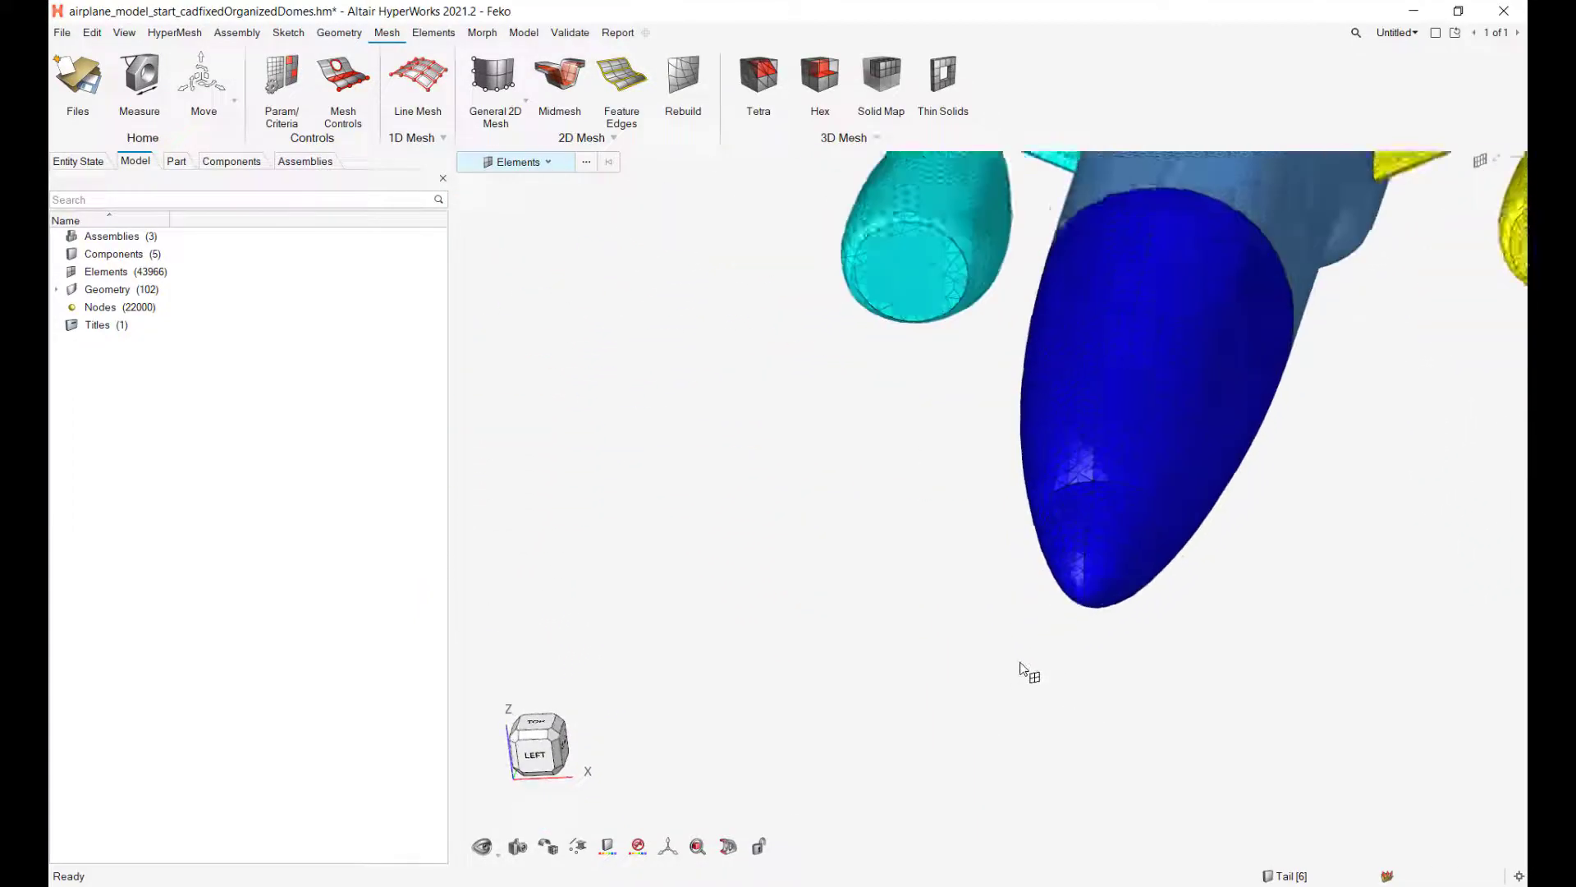
scroll(1020, 665, "down", 3)
middle_click_drag(1020, 669, 1066, 619)
scroll(984, 644, "down", 5)
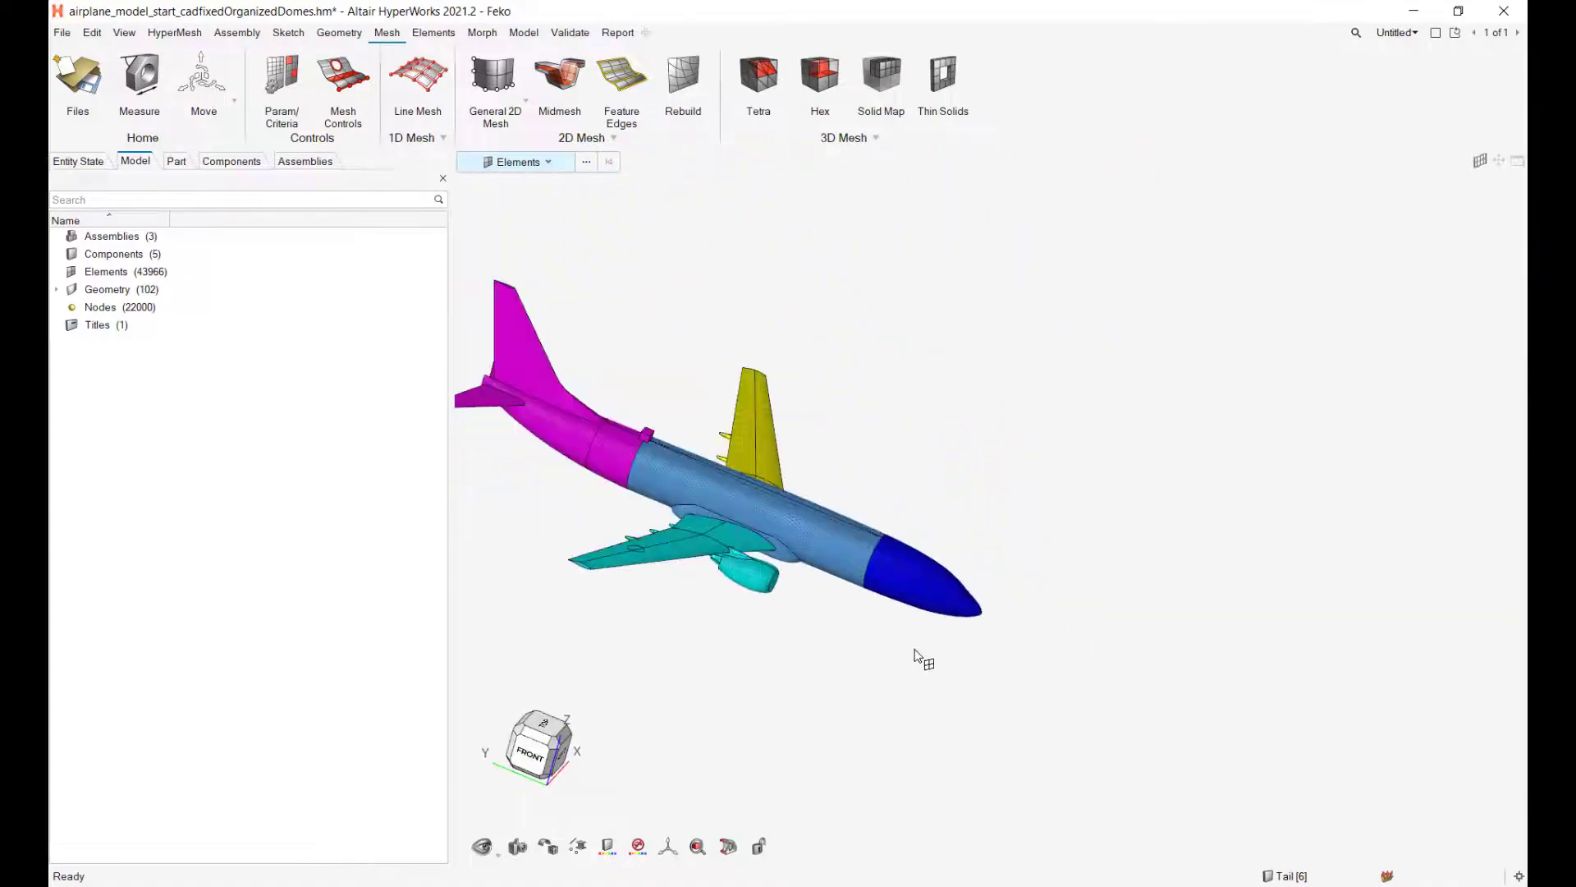
Select all the airplane's triangular elements and delete them, keeping the geometry.
right_click_drag(916, 656, 1087, 681)
scroll(939, 567, "up", 5)
scroll(829, 603, "down", 3)
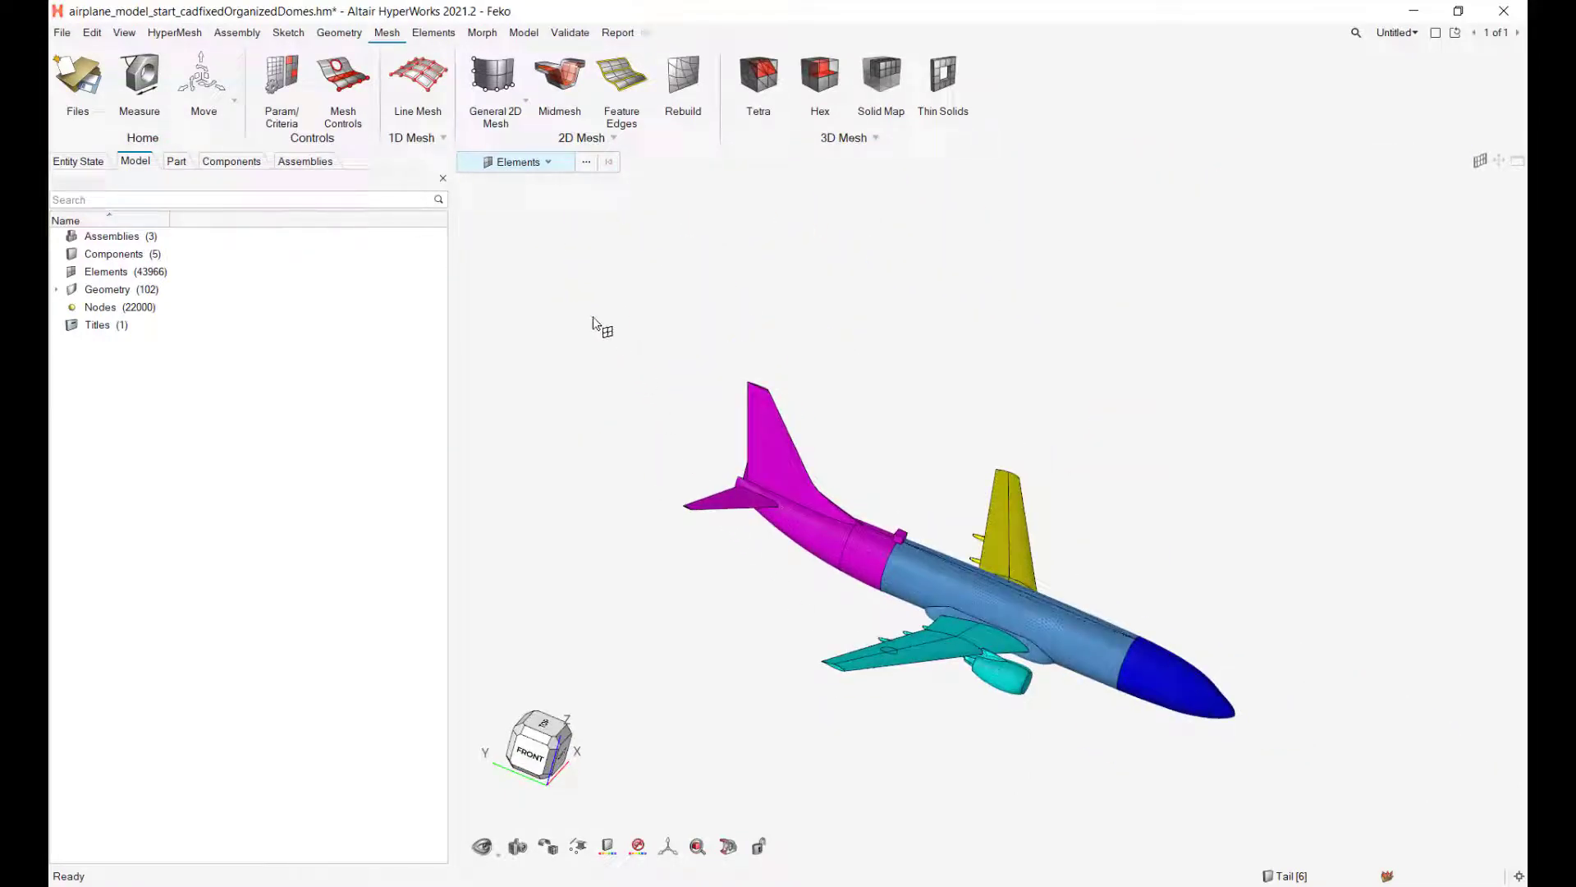
left_click_drag(588, 297, 1328, 818)
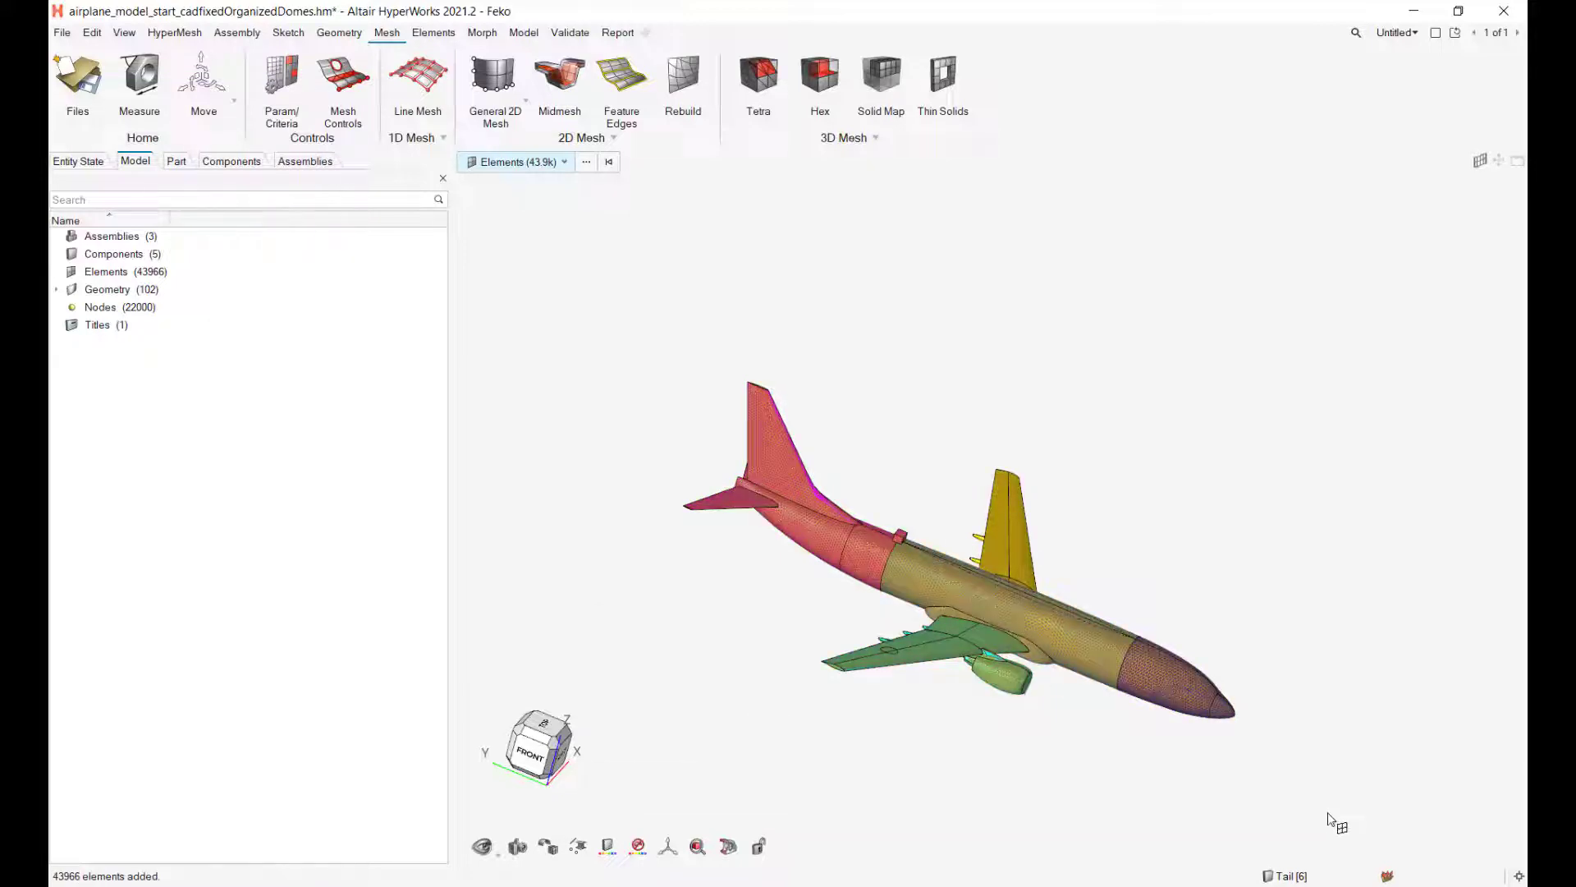
key("Delete")
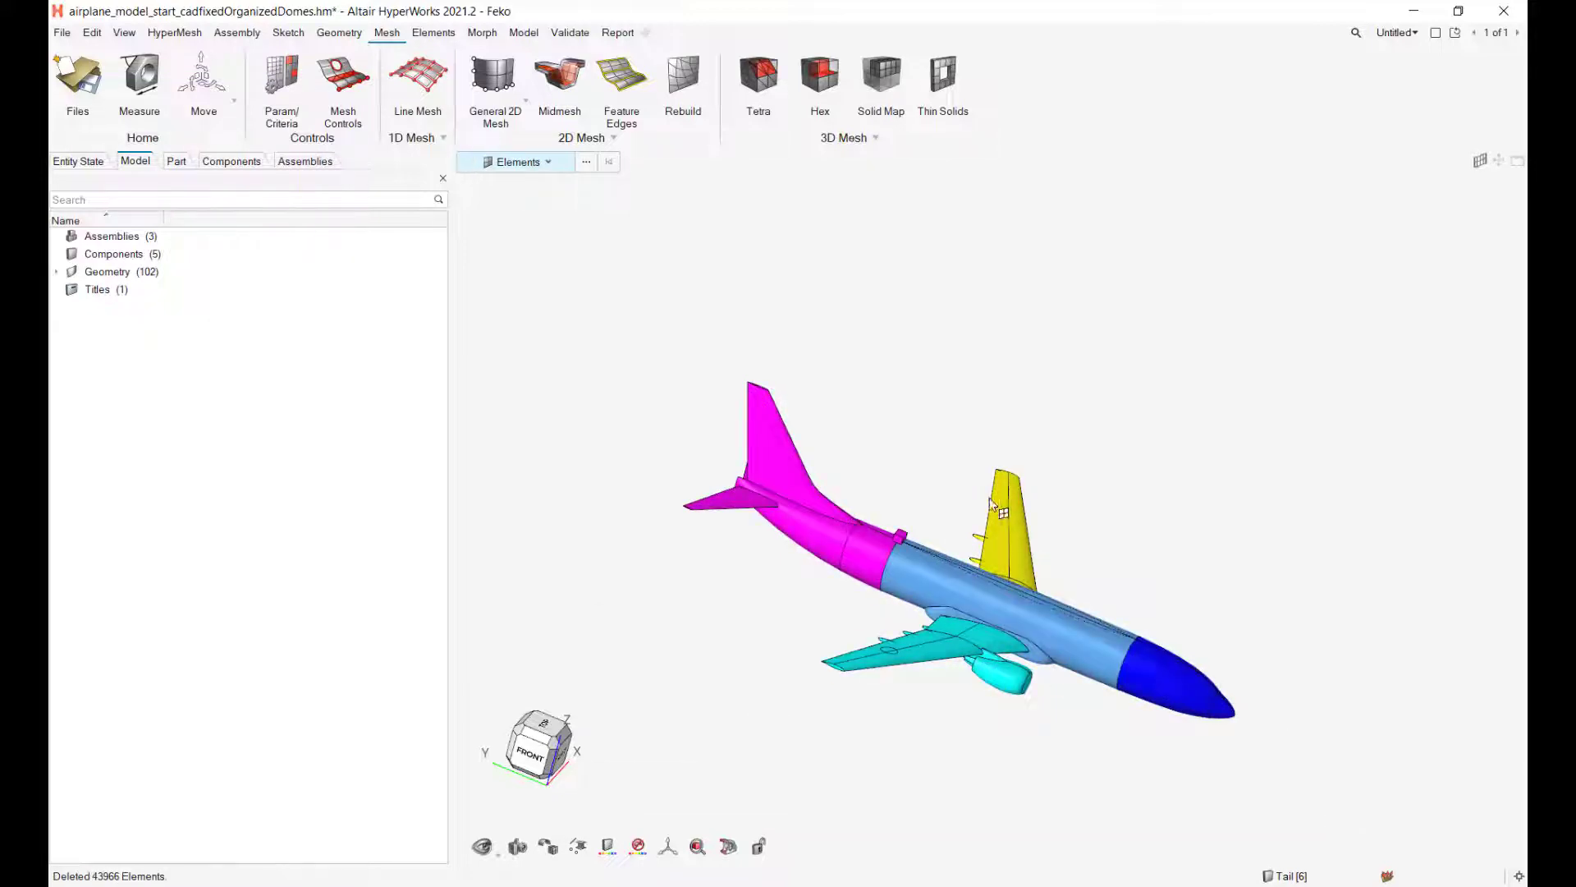
Select all the airplane's surfaces for 2D meshing and enable curvature based refinement with the Surface deviation method.
left_click(479, 66)
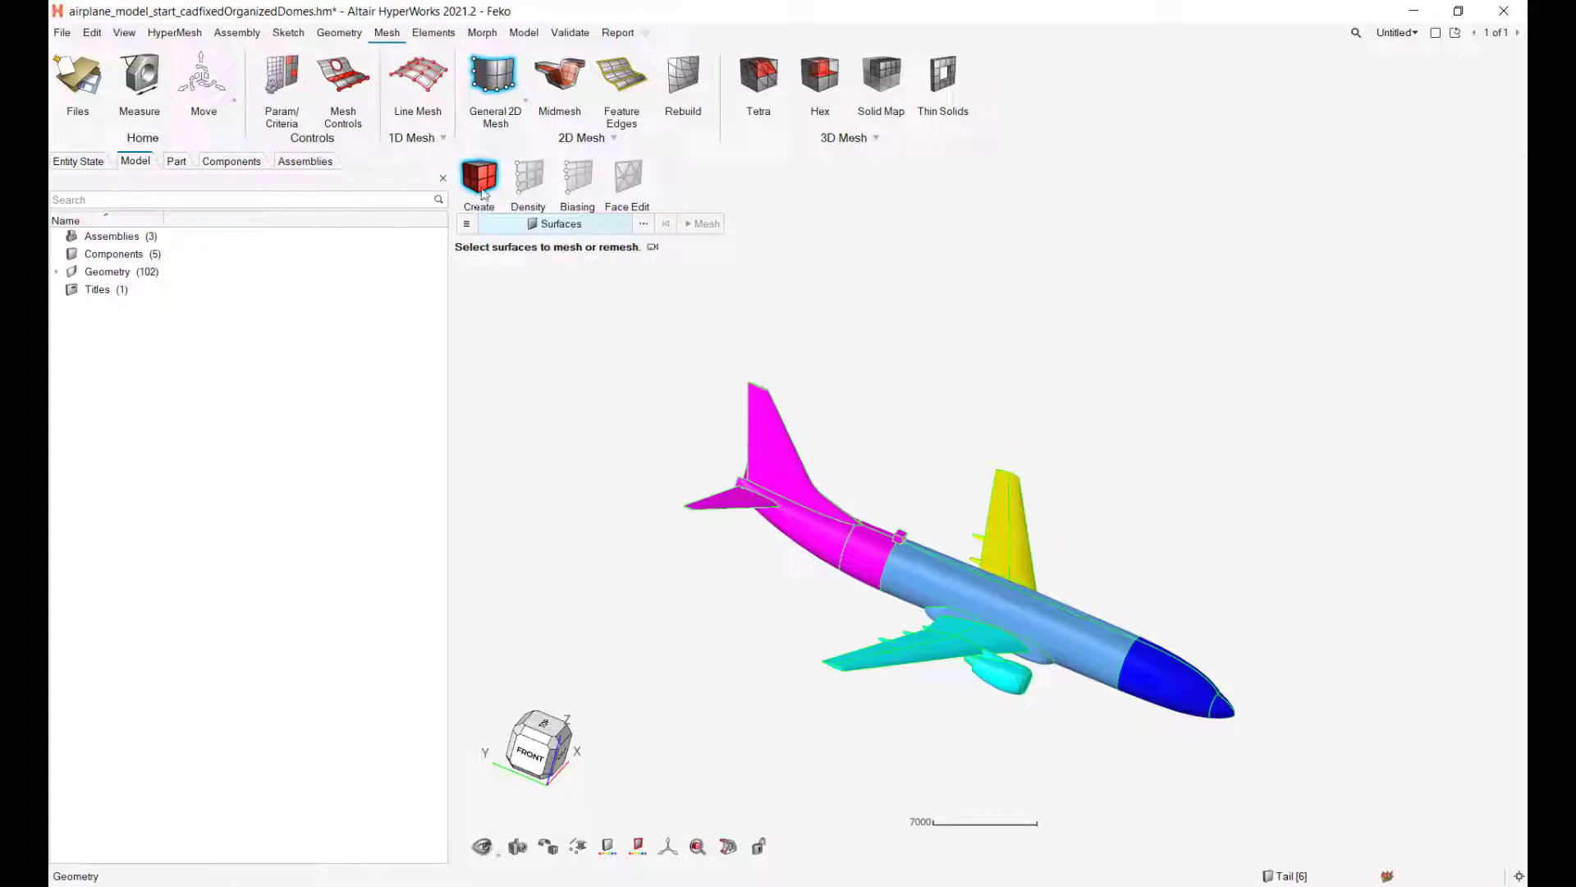
left_click_drag(630, 342, 1317, 755)
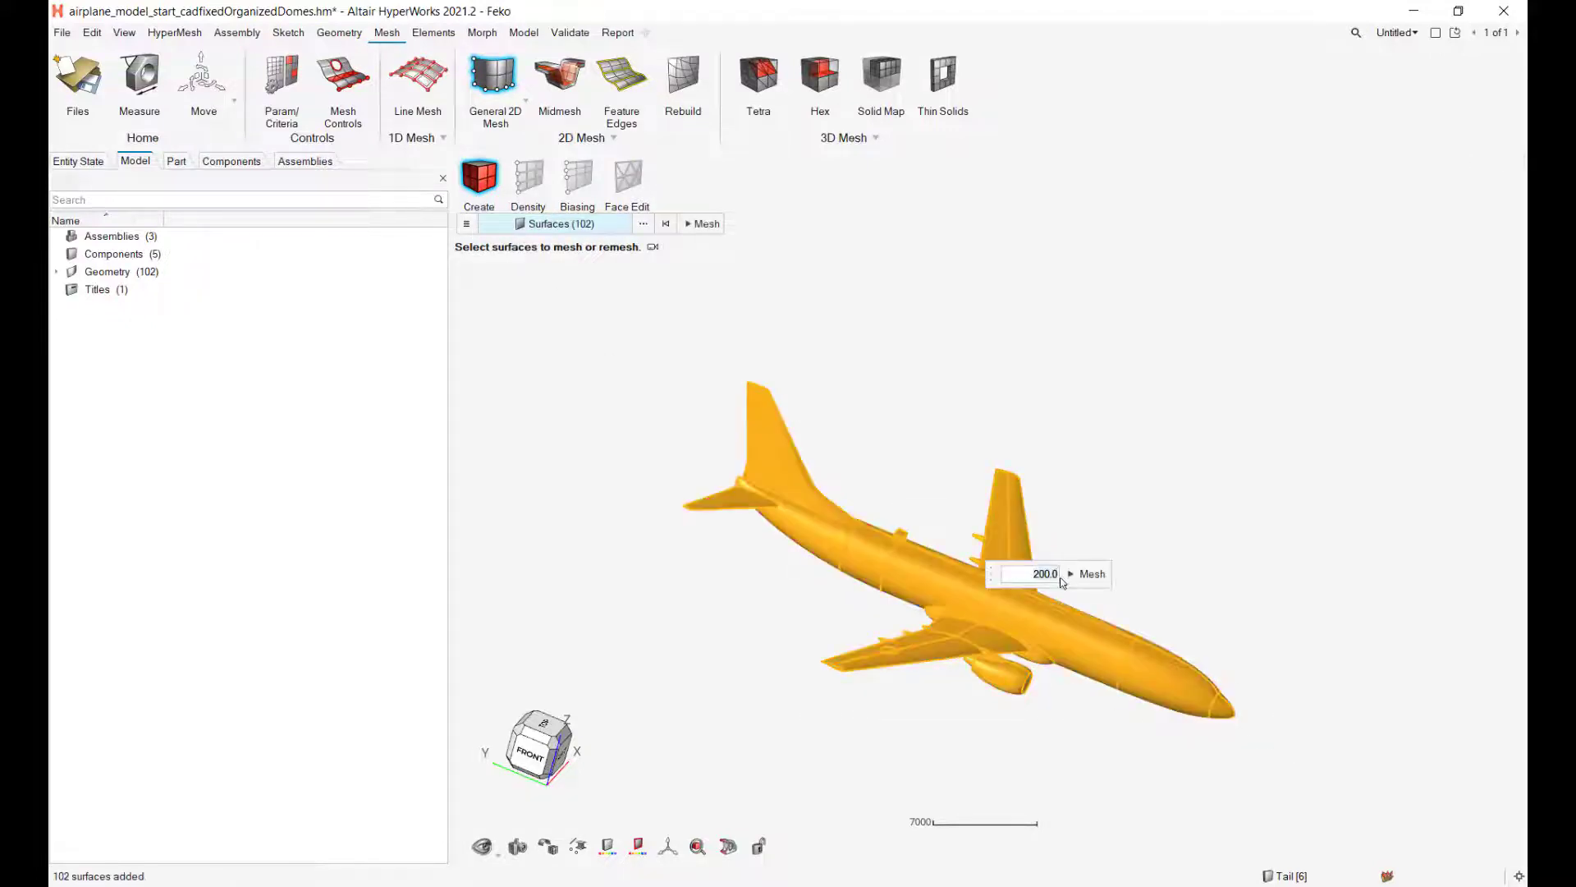
left_click(466, 223)
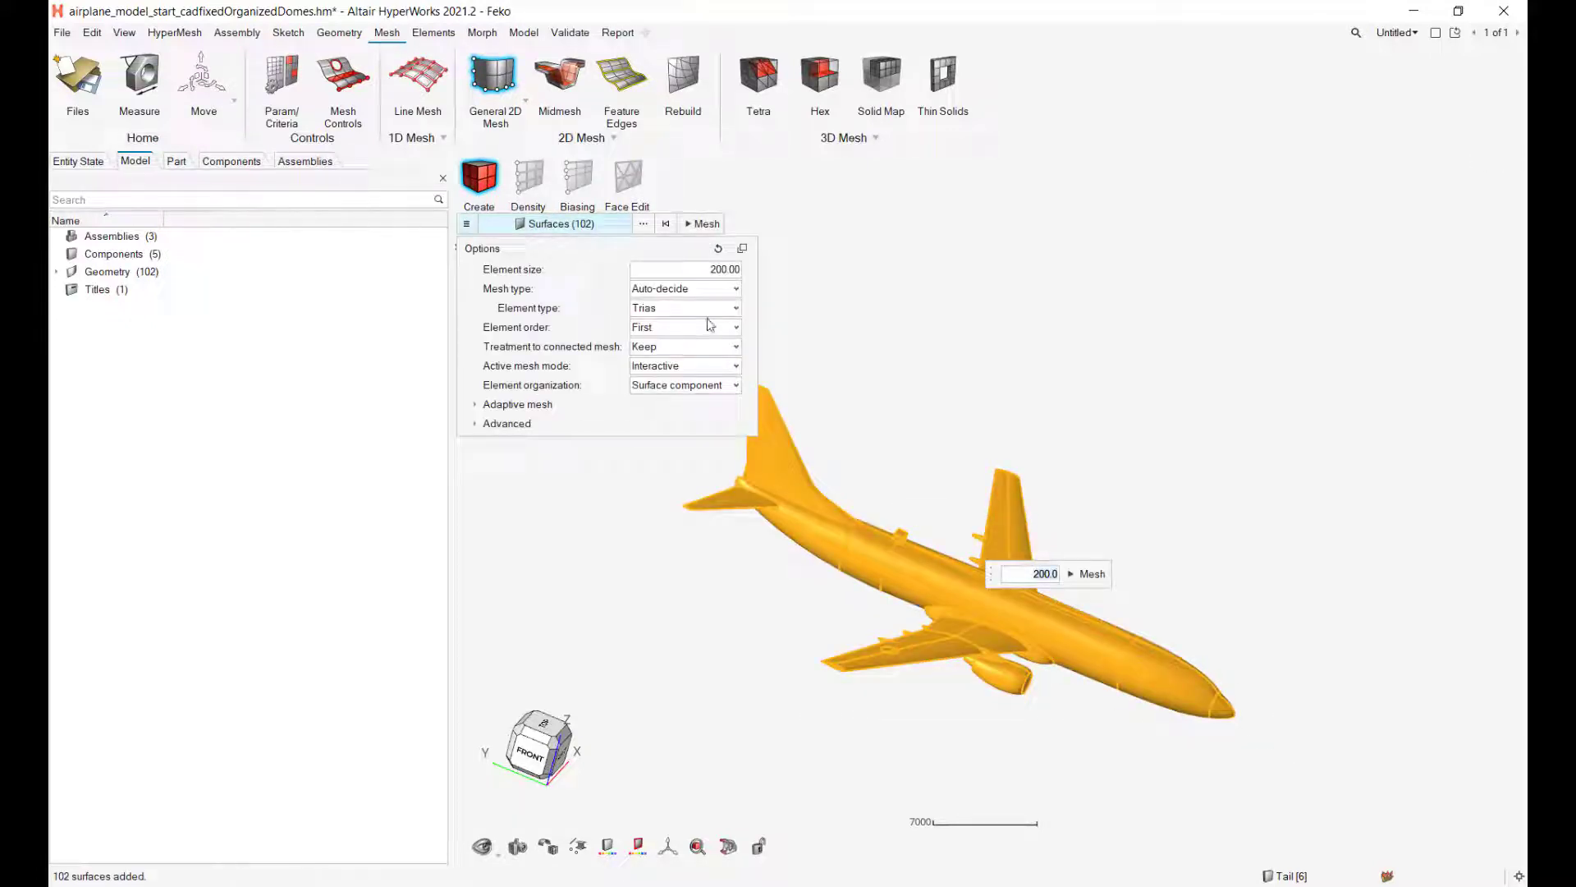
left_click(492, 406)
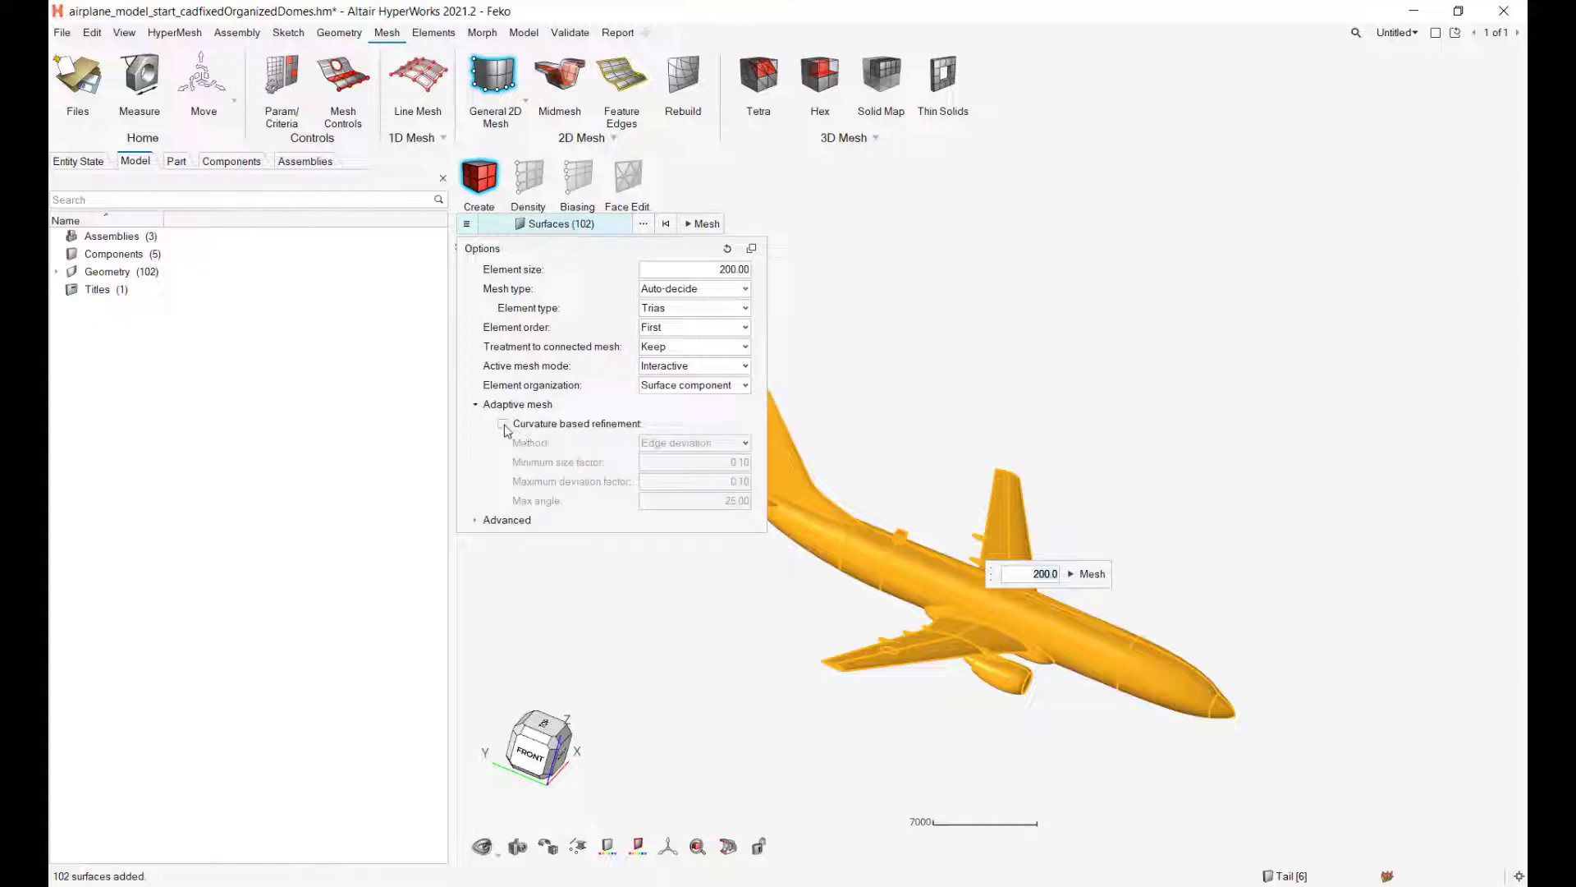
left_click(503, 424)
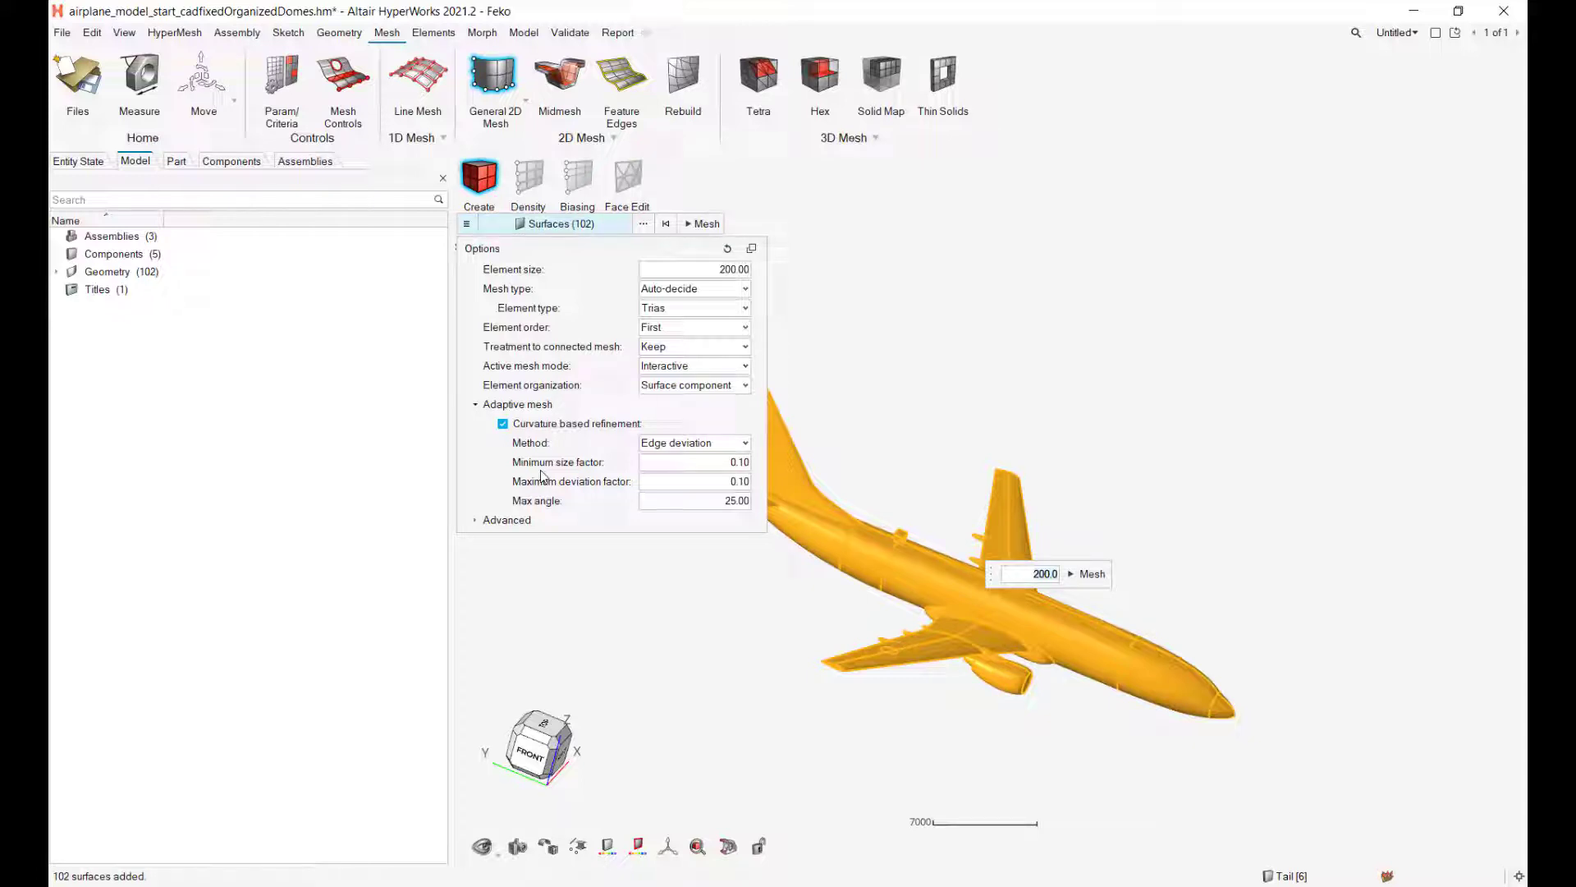
left_click(708, 443)
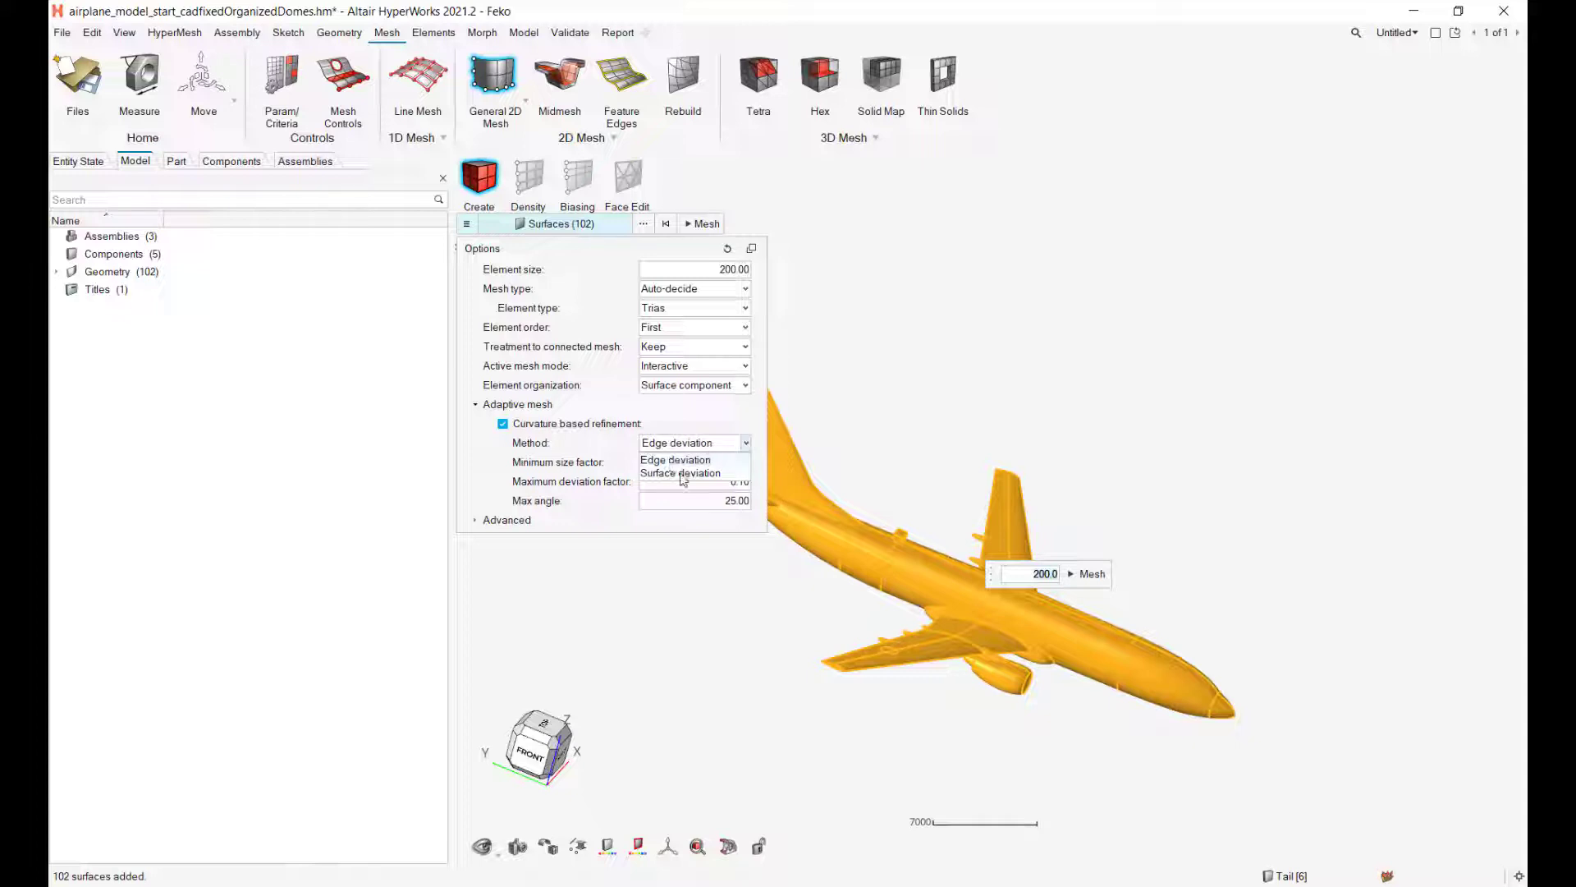
left_click(683, 474)
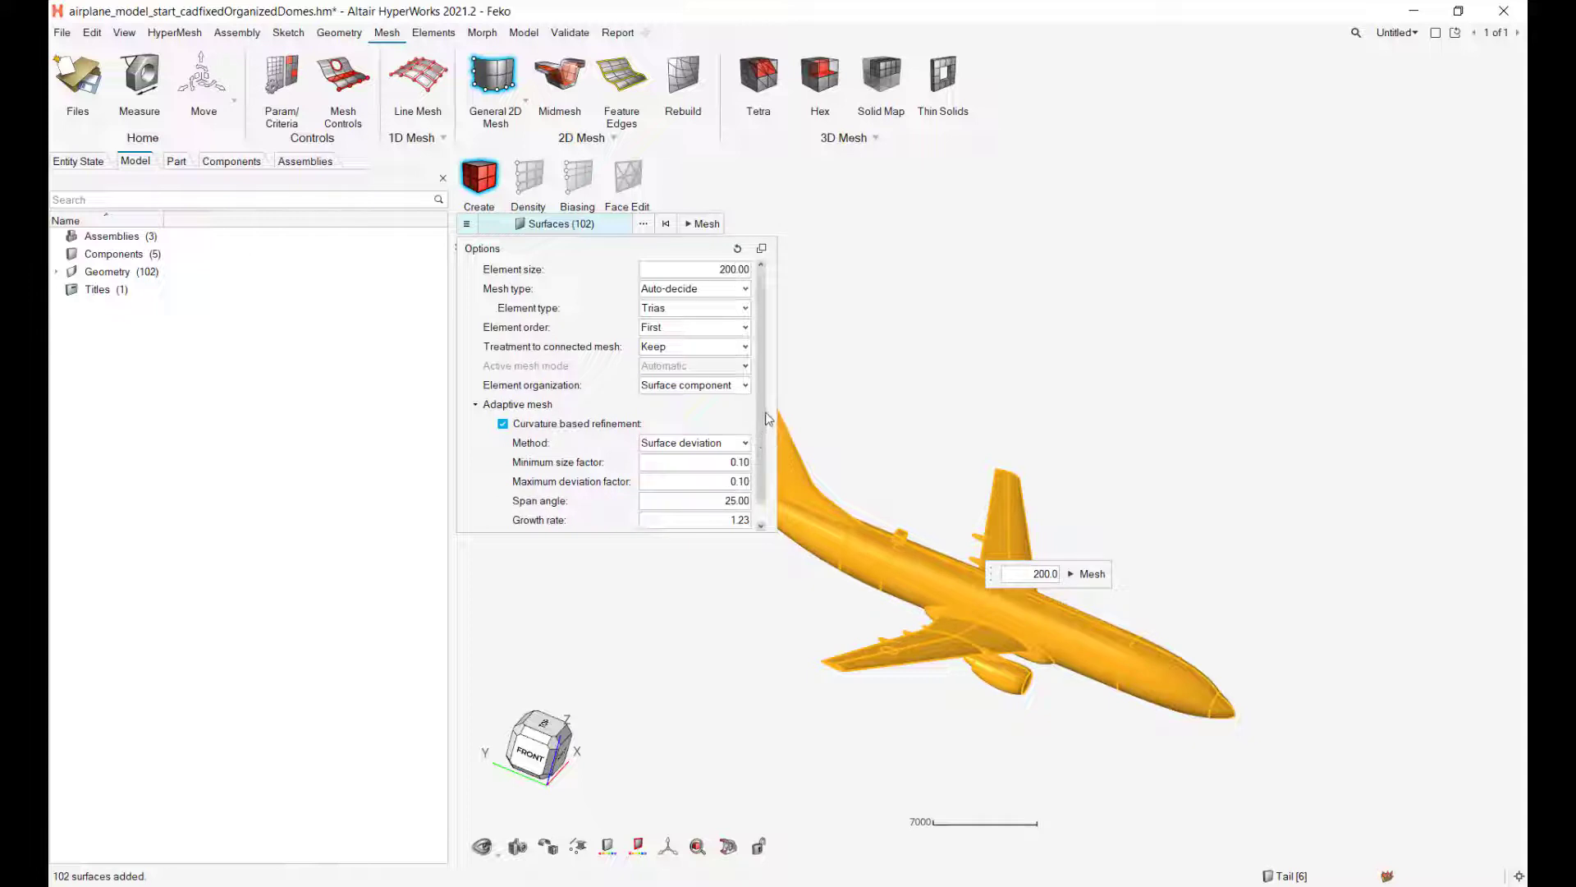
Review the adaptive mesh settings and mesh the selected surfaces with trias at element size 200.
scroll(765, 435, "down", 1)
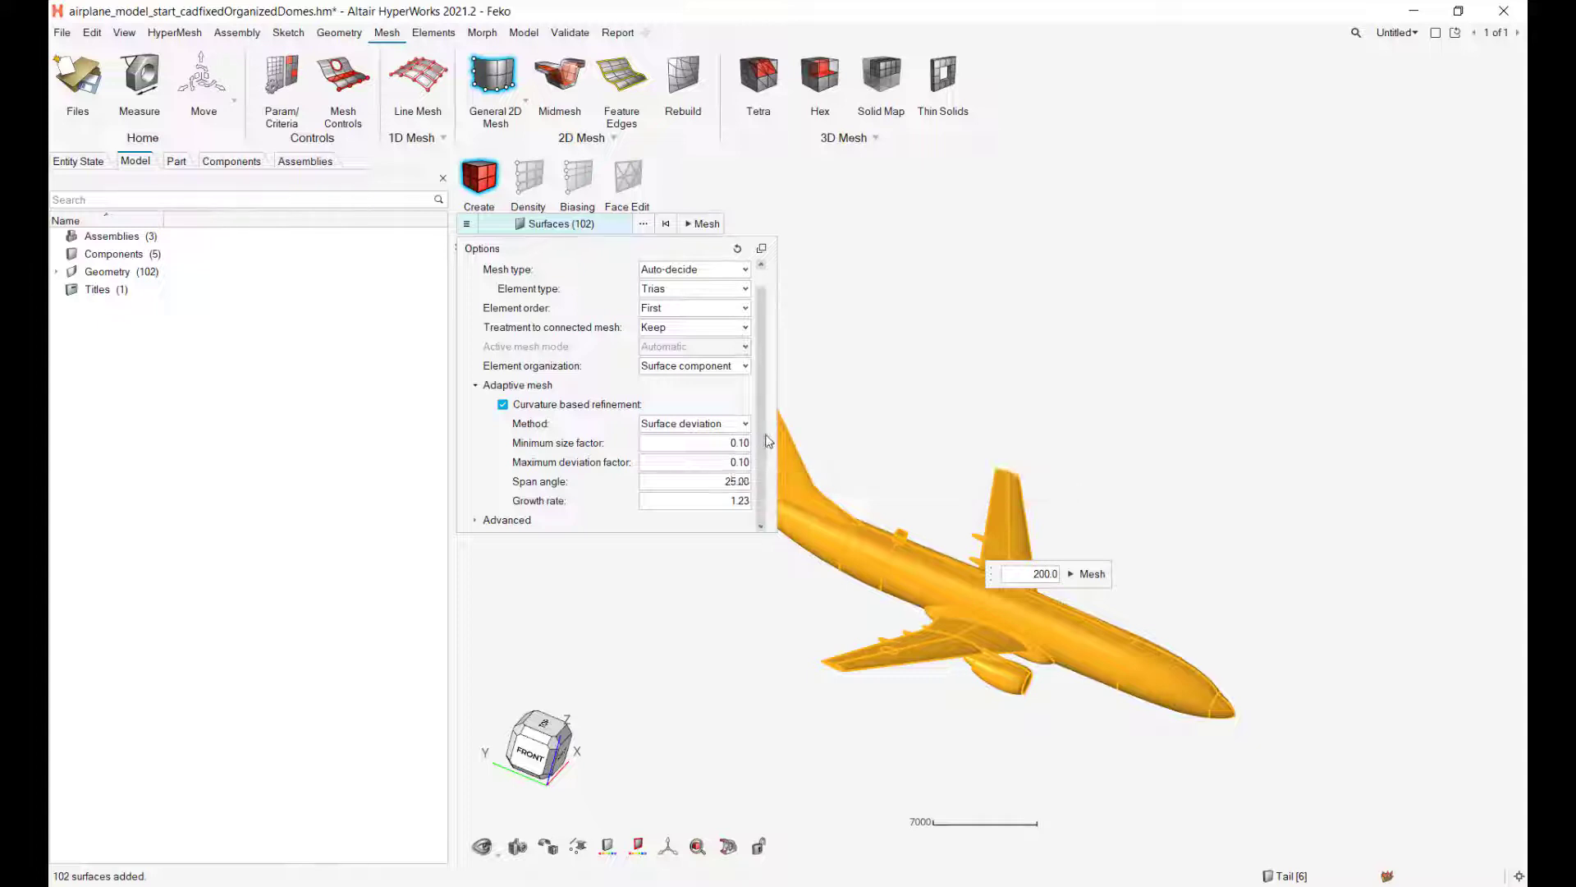
left_click_drag(763, 444, 765, 408)
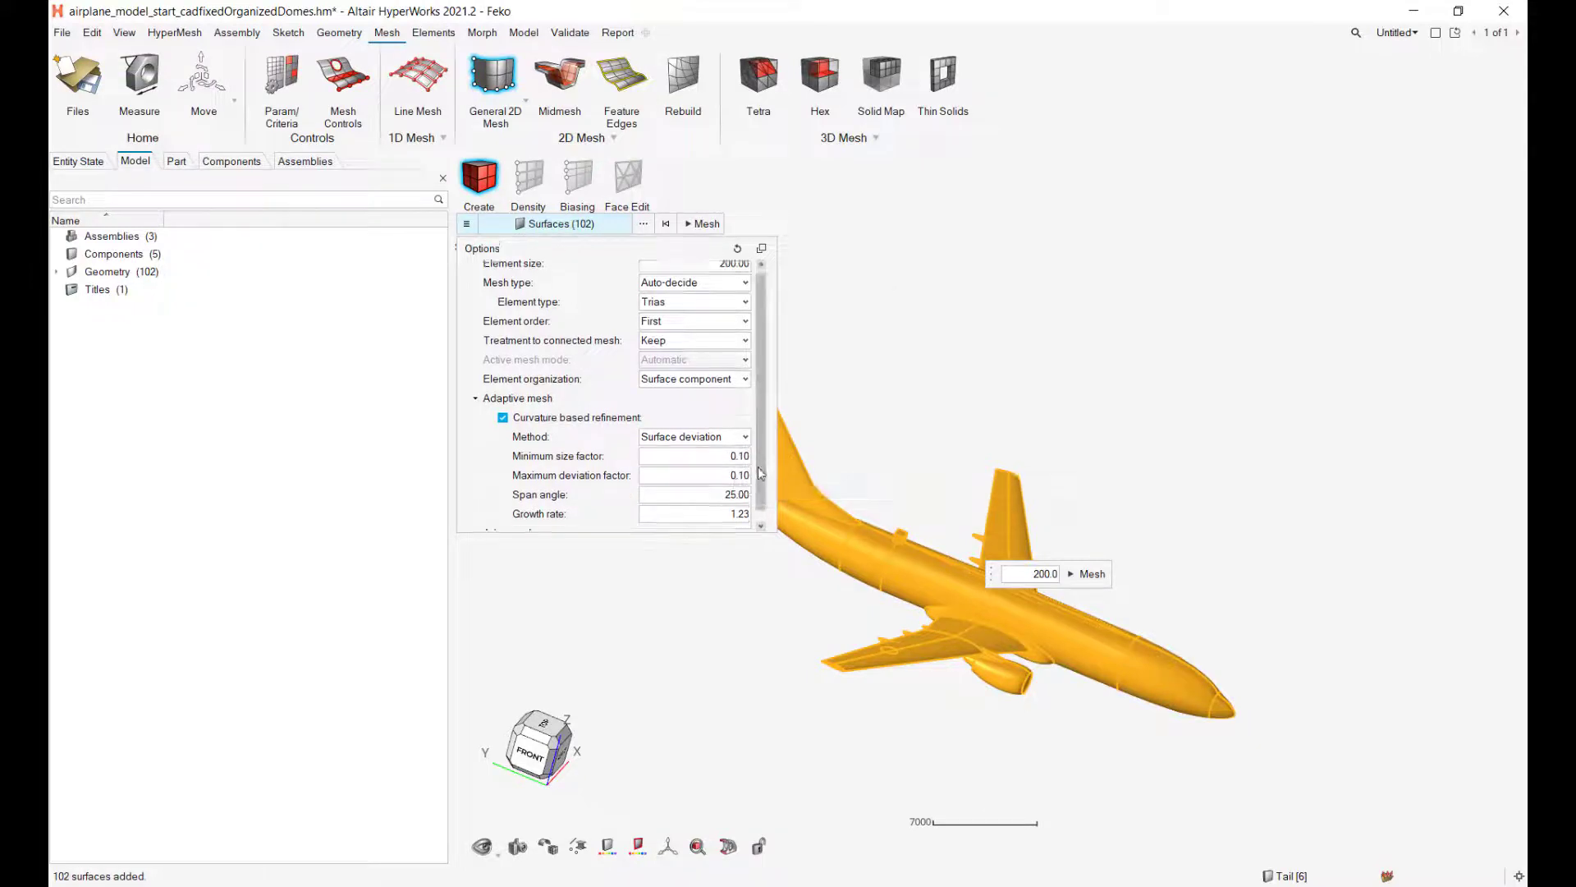
scroll(743, 484, "down", 1)
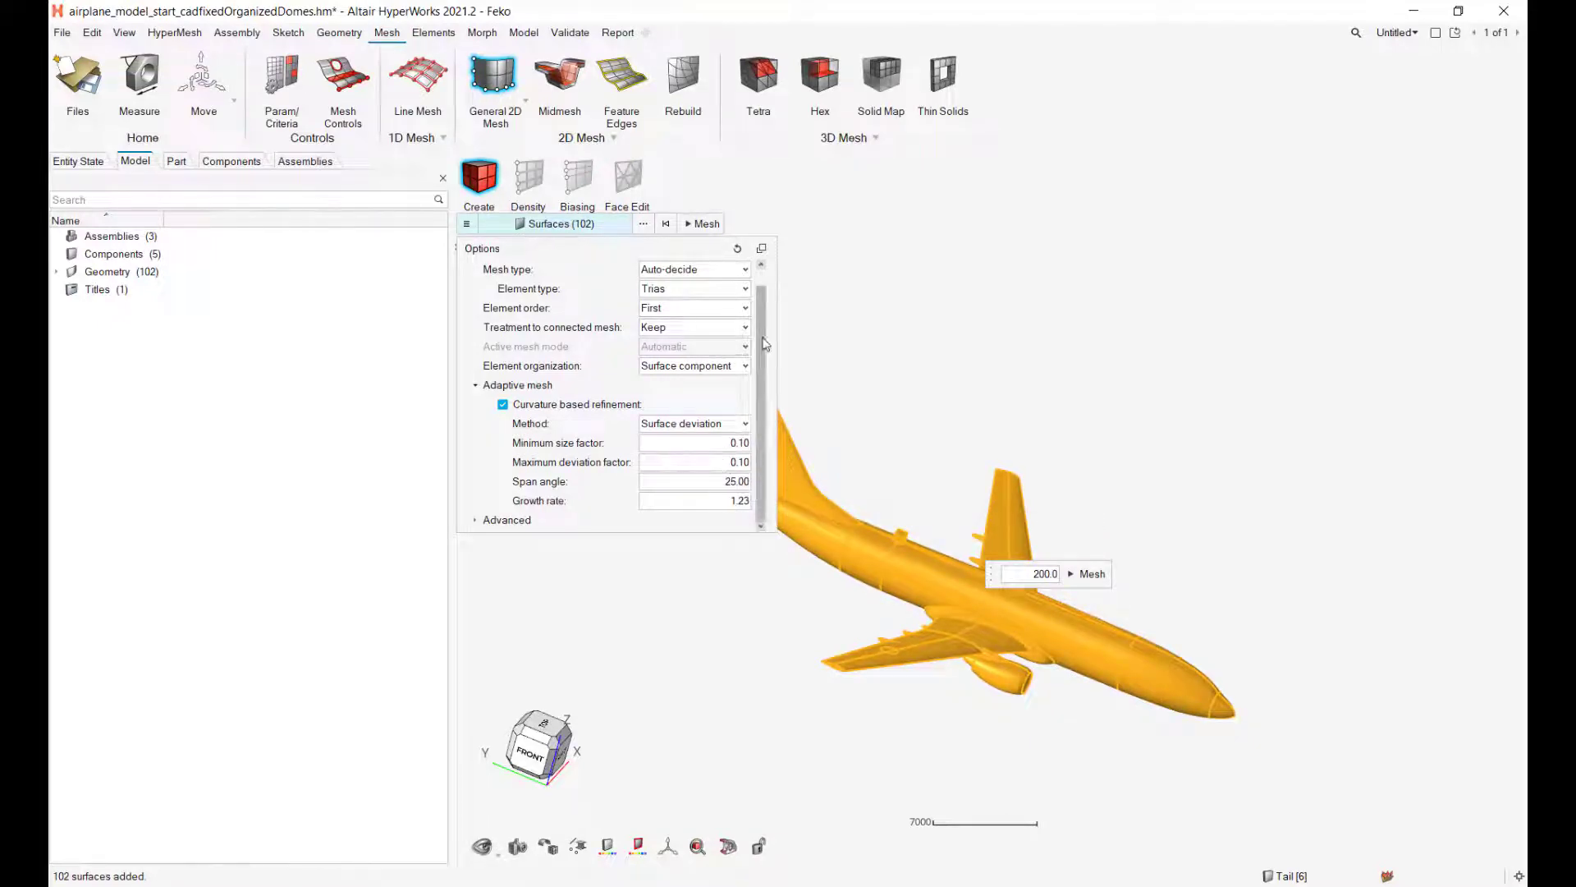
scroll(763, 343, "up", 1)
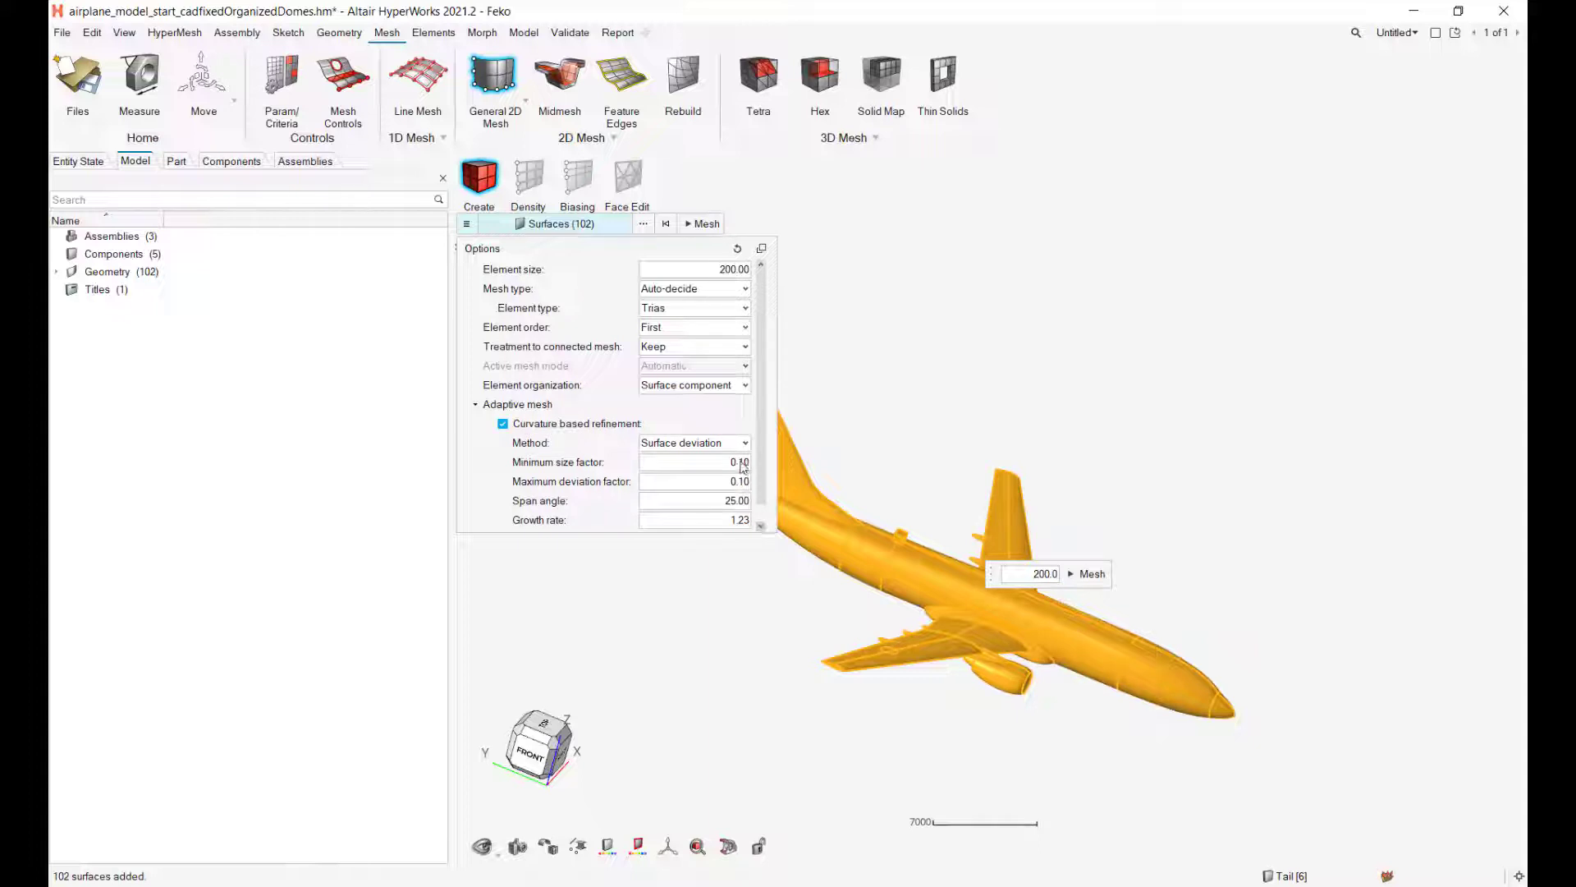
scroll(739, 472, "down", 1)
scroll(727, 481, "up", 1)
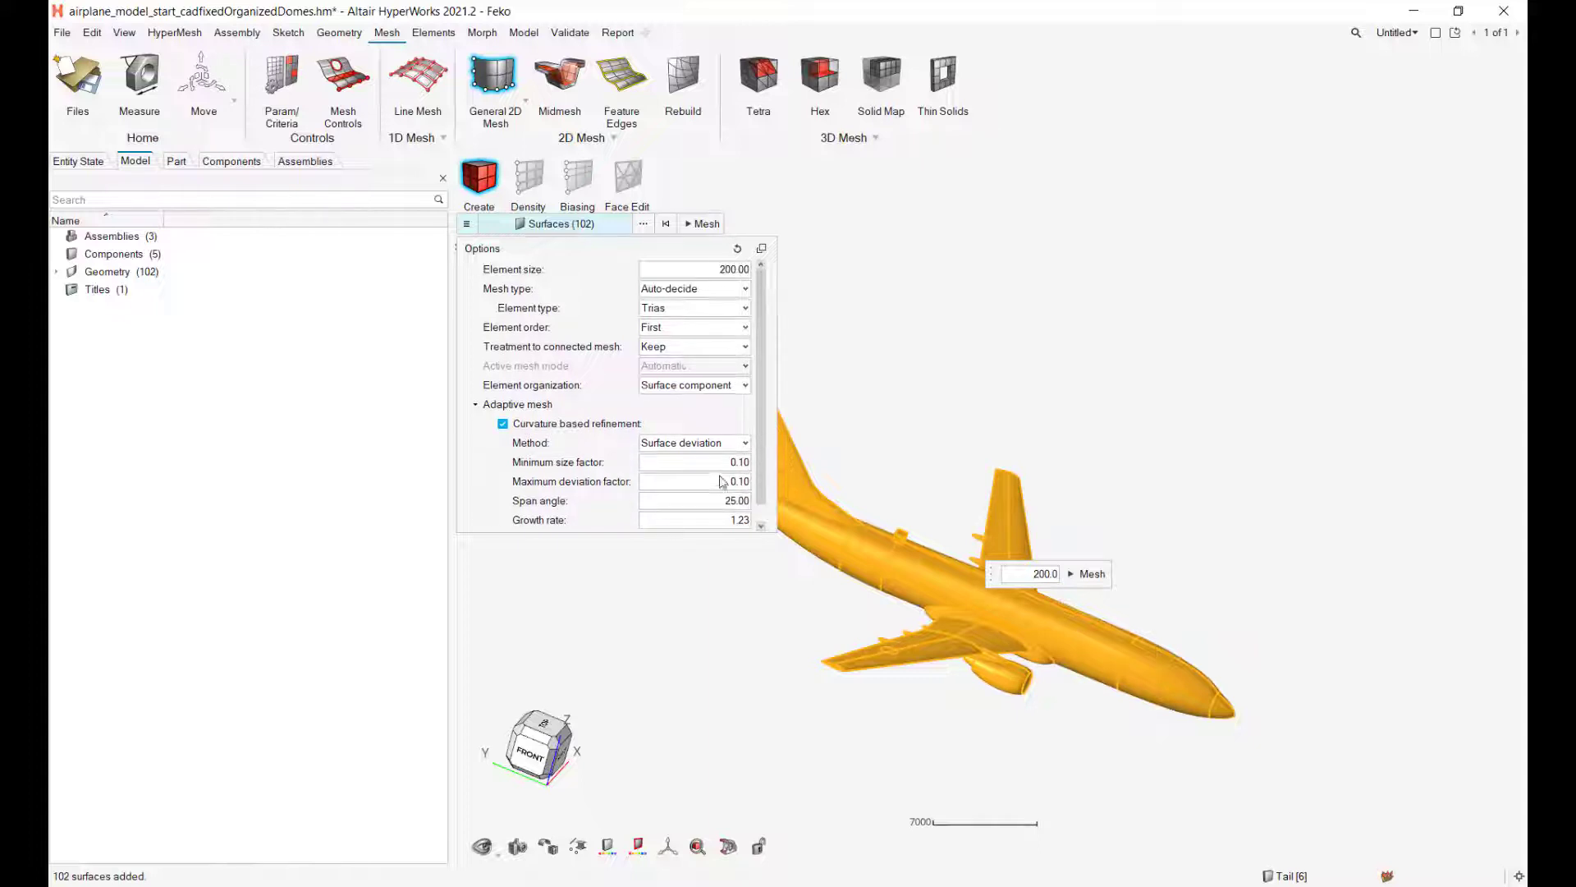
scroll(726, 484, "down", 1)
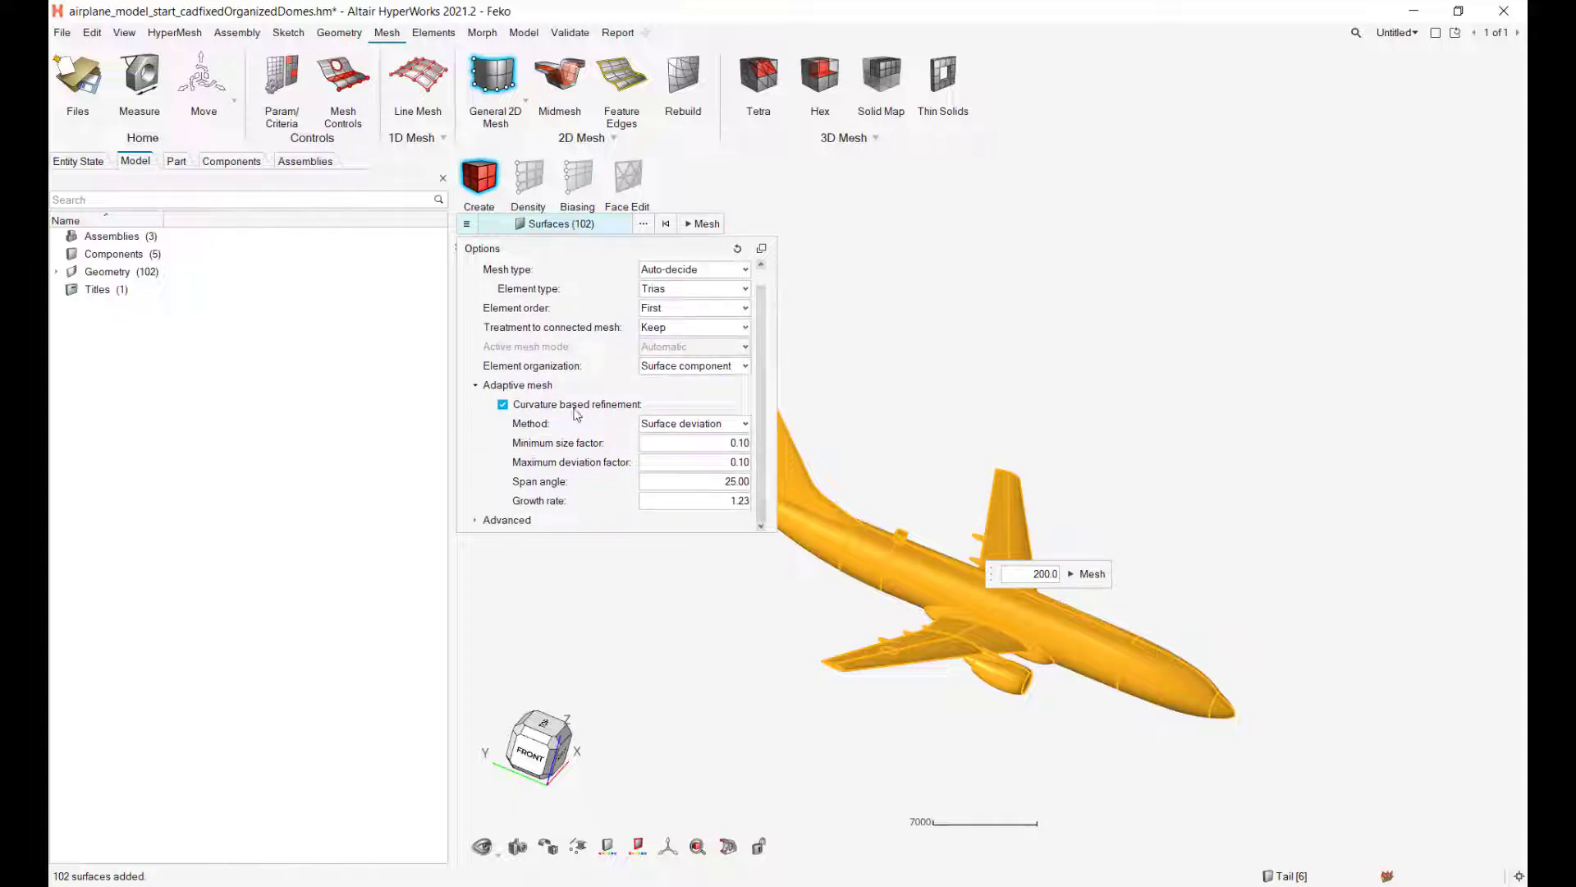
left_click(1093, 575)
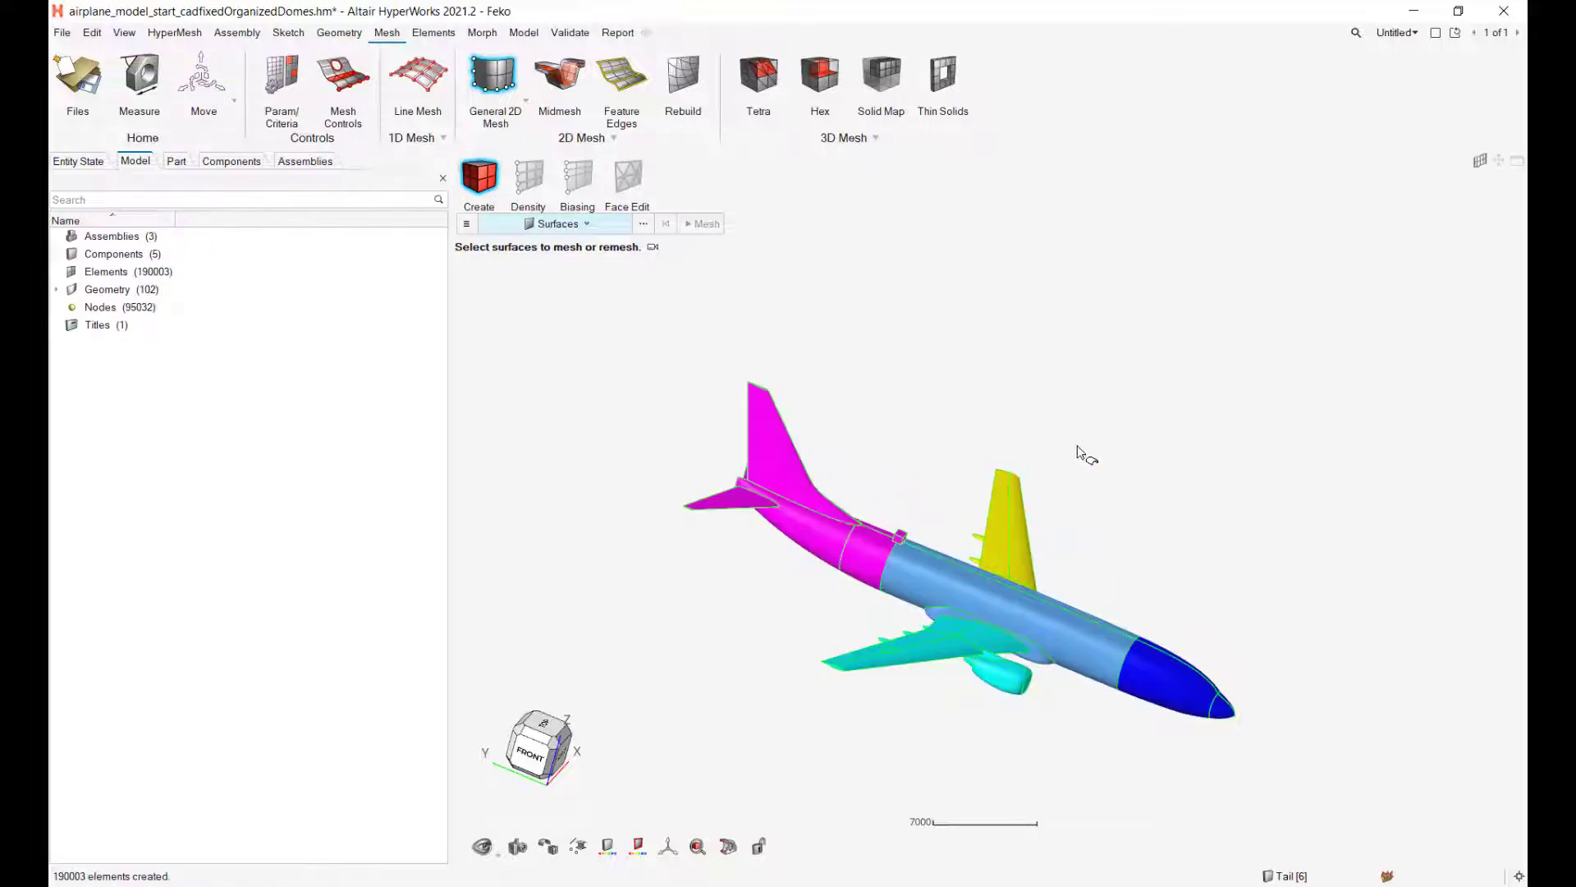
Examine the curvature refined triangular mesh closely along the cyan wing's leading edge, wing root and engine pylon.
scroll(1062, 458, "up", 5)
scroll(896, 571, "up", 10)
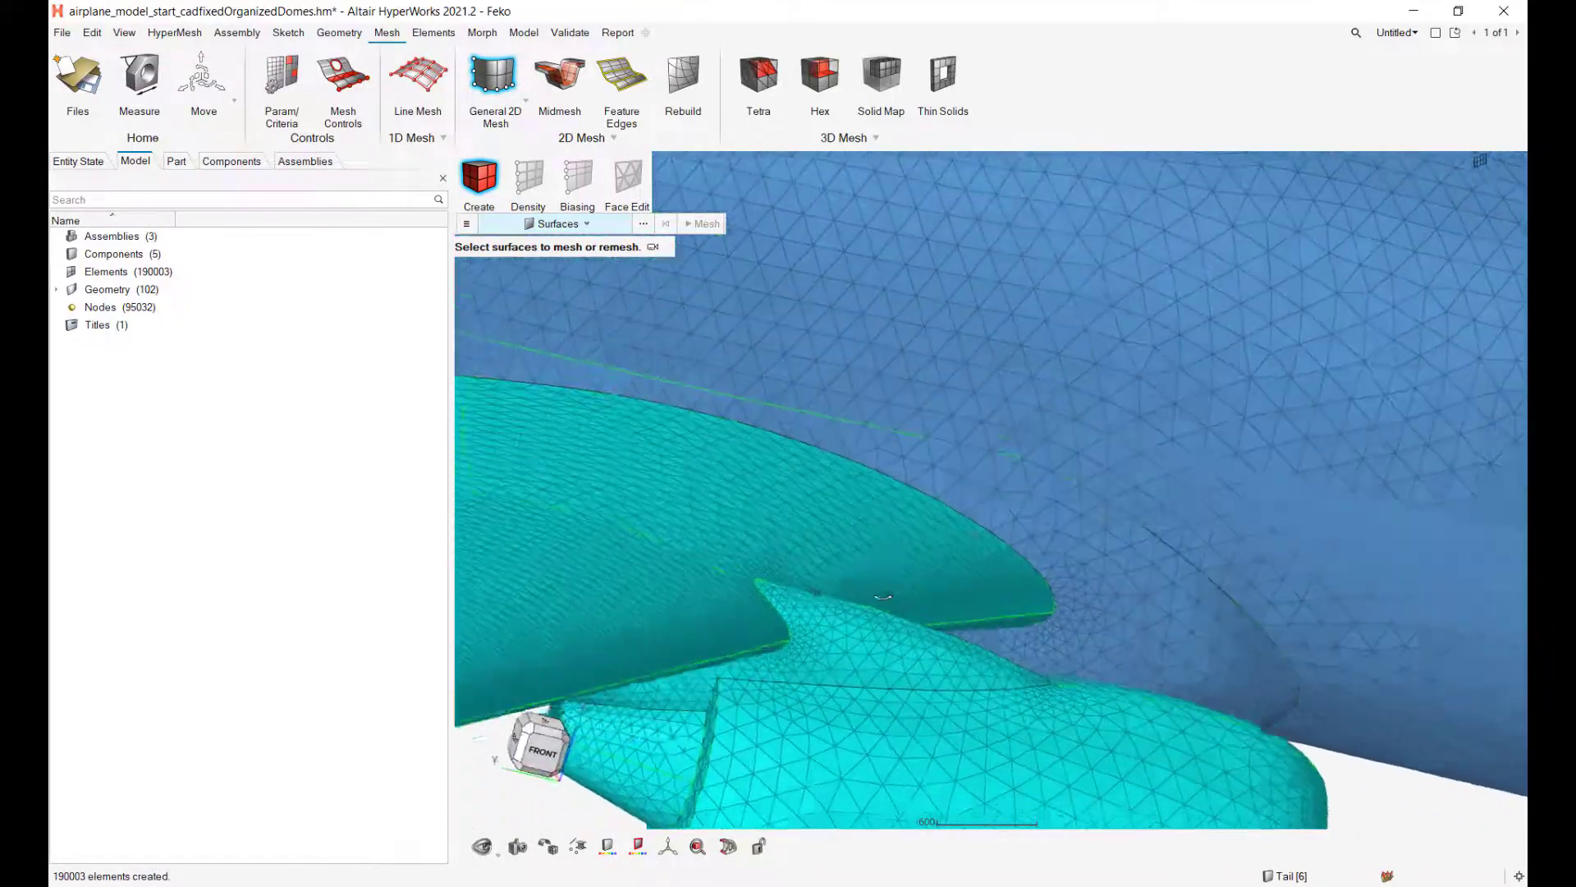
middle_click_drag(883, 597, 763, 565)
scroll(763, 564, "up", 2)
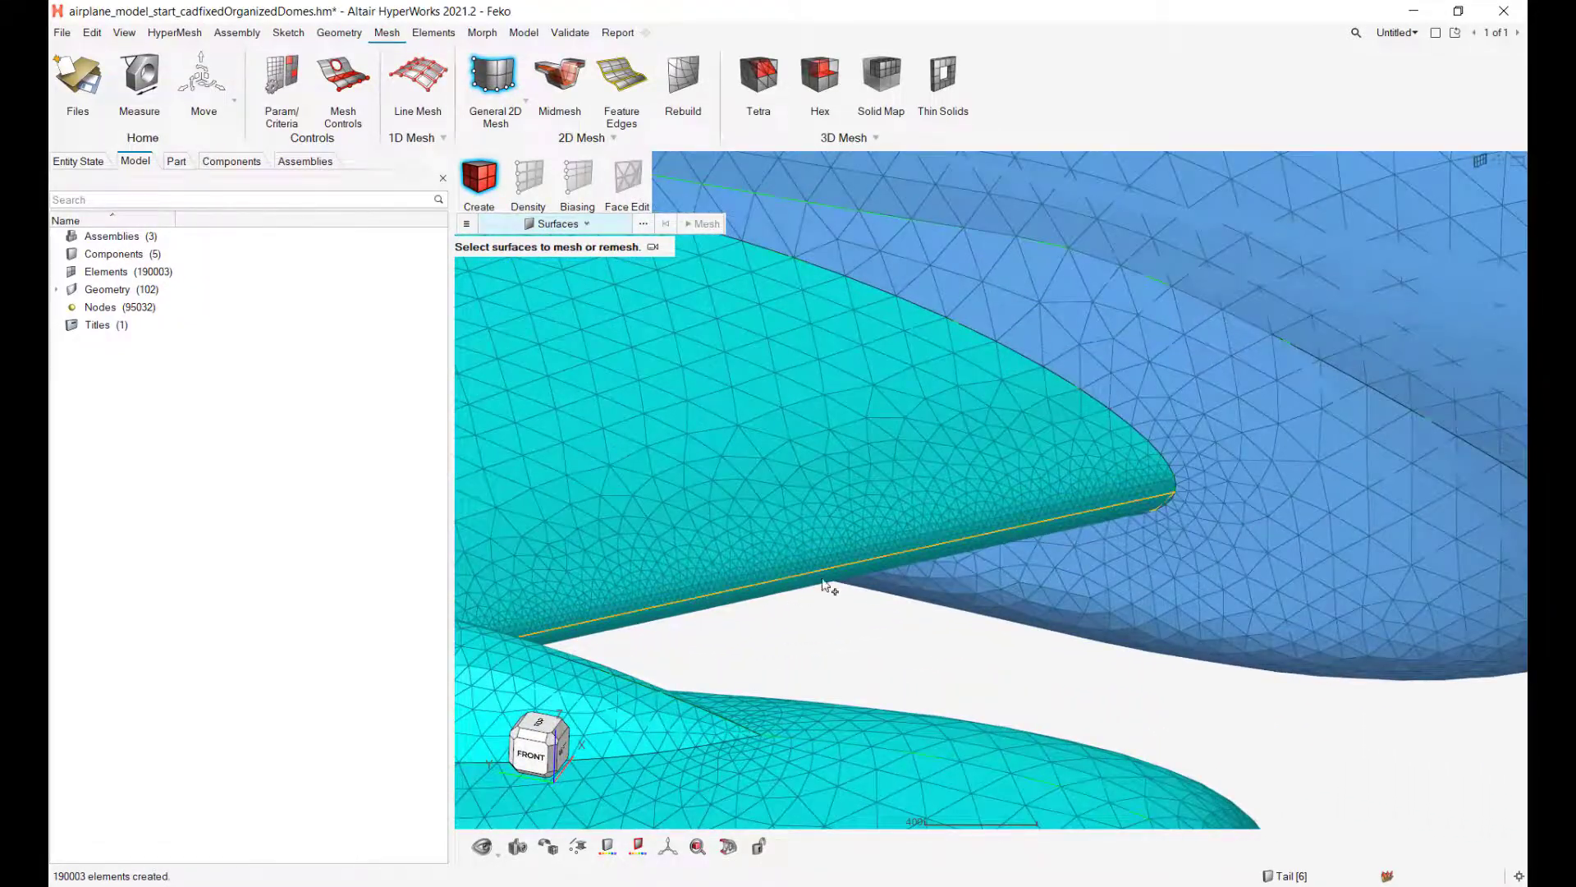
scroll(818, 525, "down", 5)
scroll(816, 525, "up", 5)
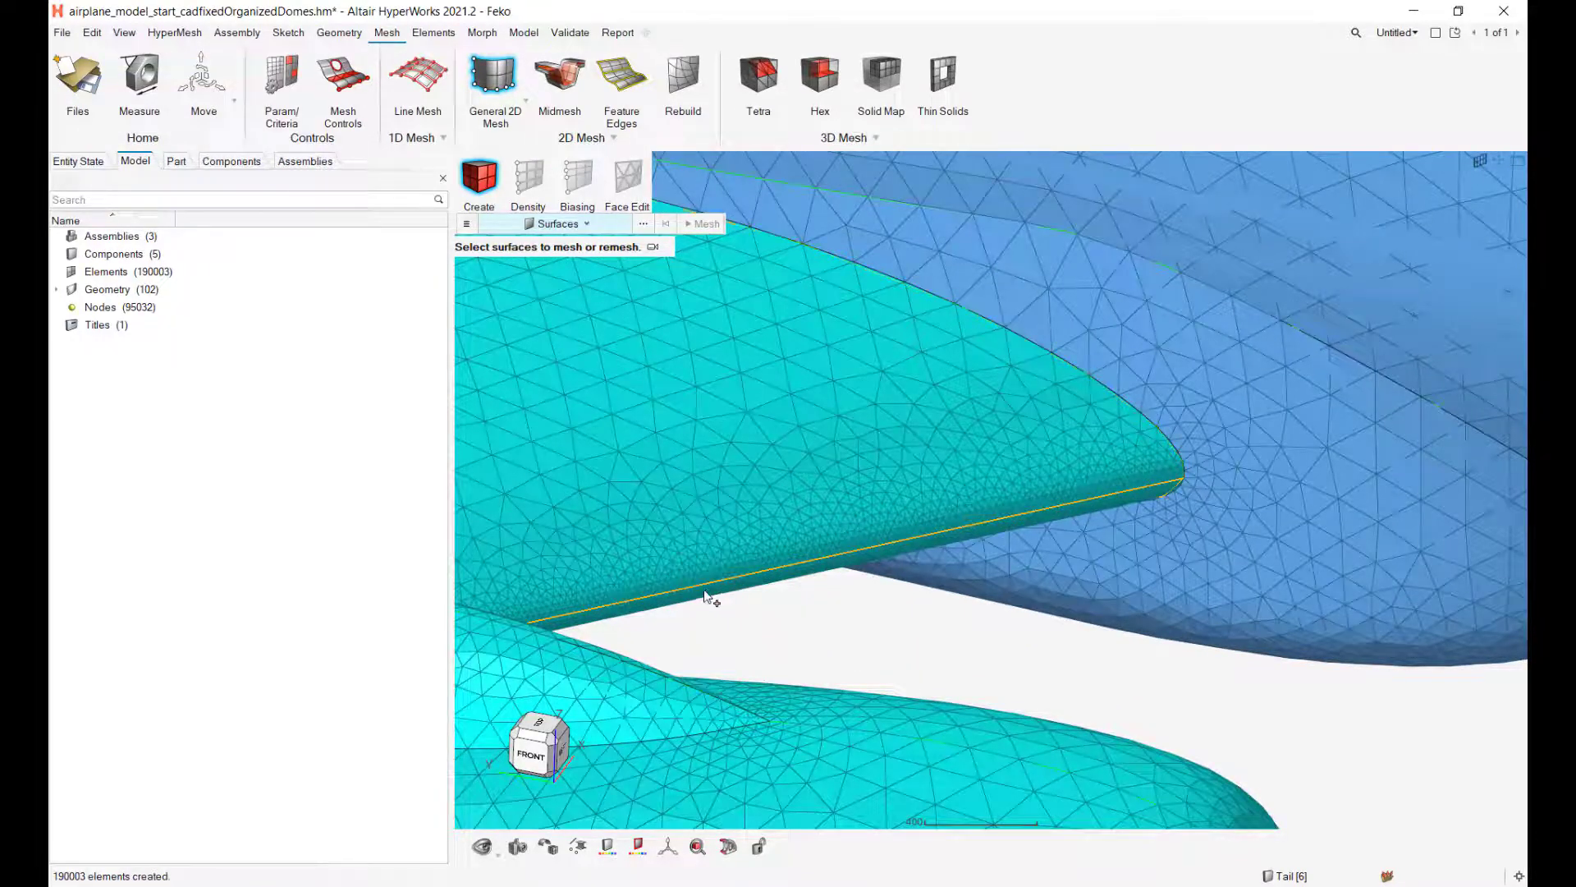
mouse_move(712, 560)
middle_mouse_down()
mouse_move(716, 583)
mouse_move(730, 575)
middle_mouse_up()
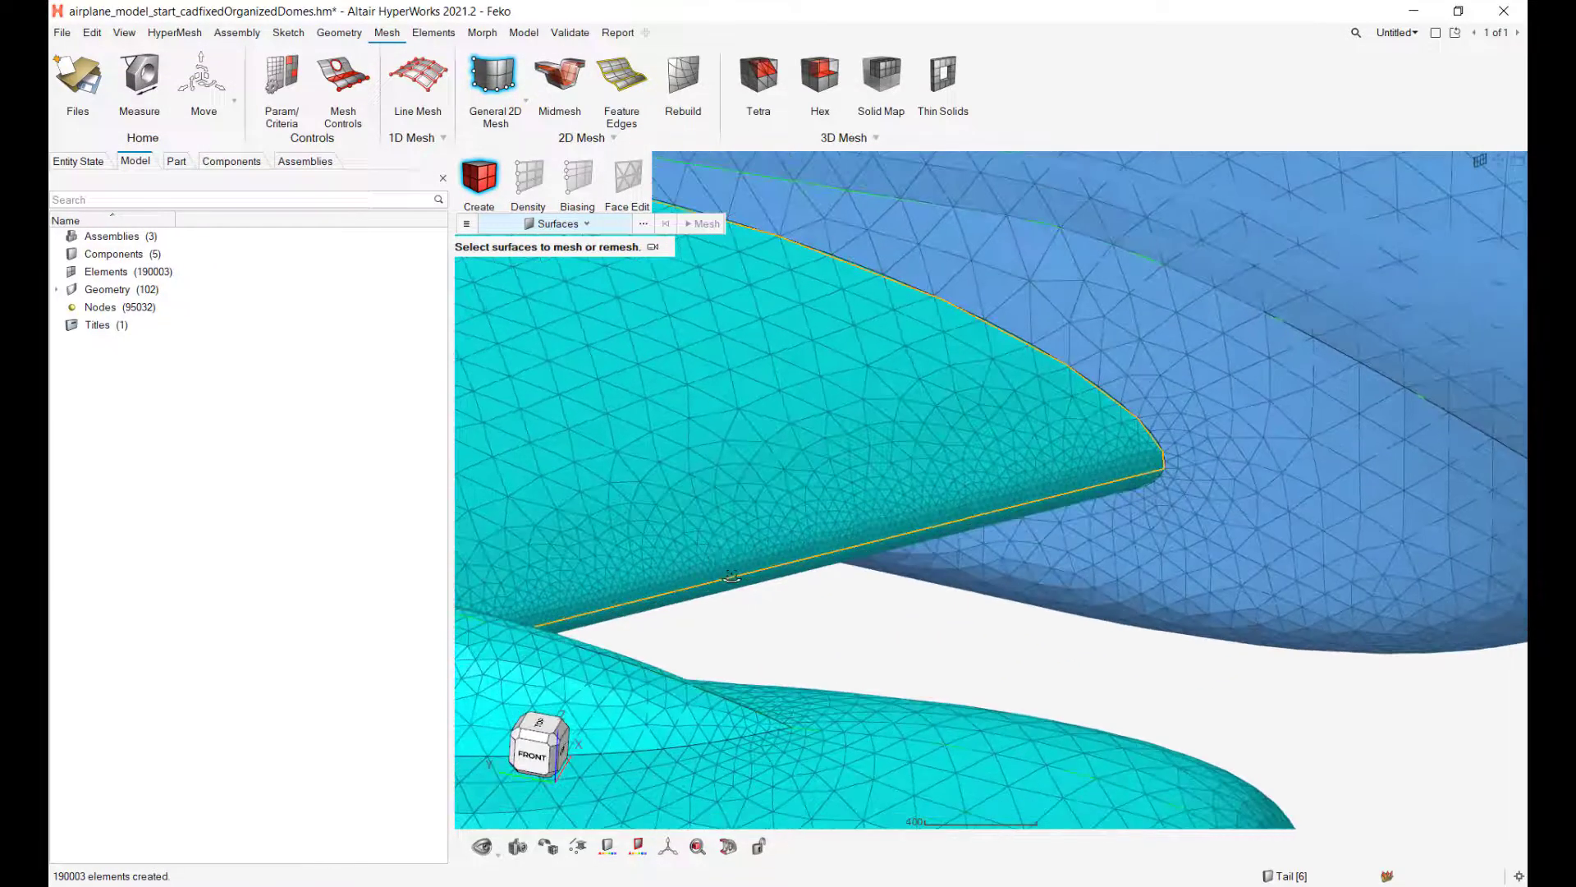
scroll(746, 560, "up", 5)
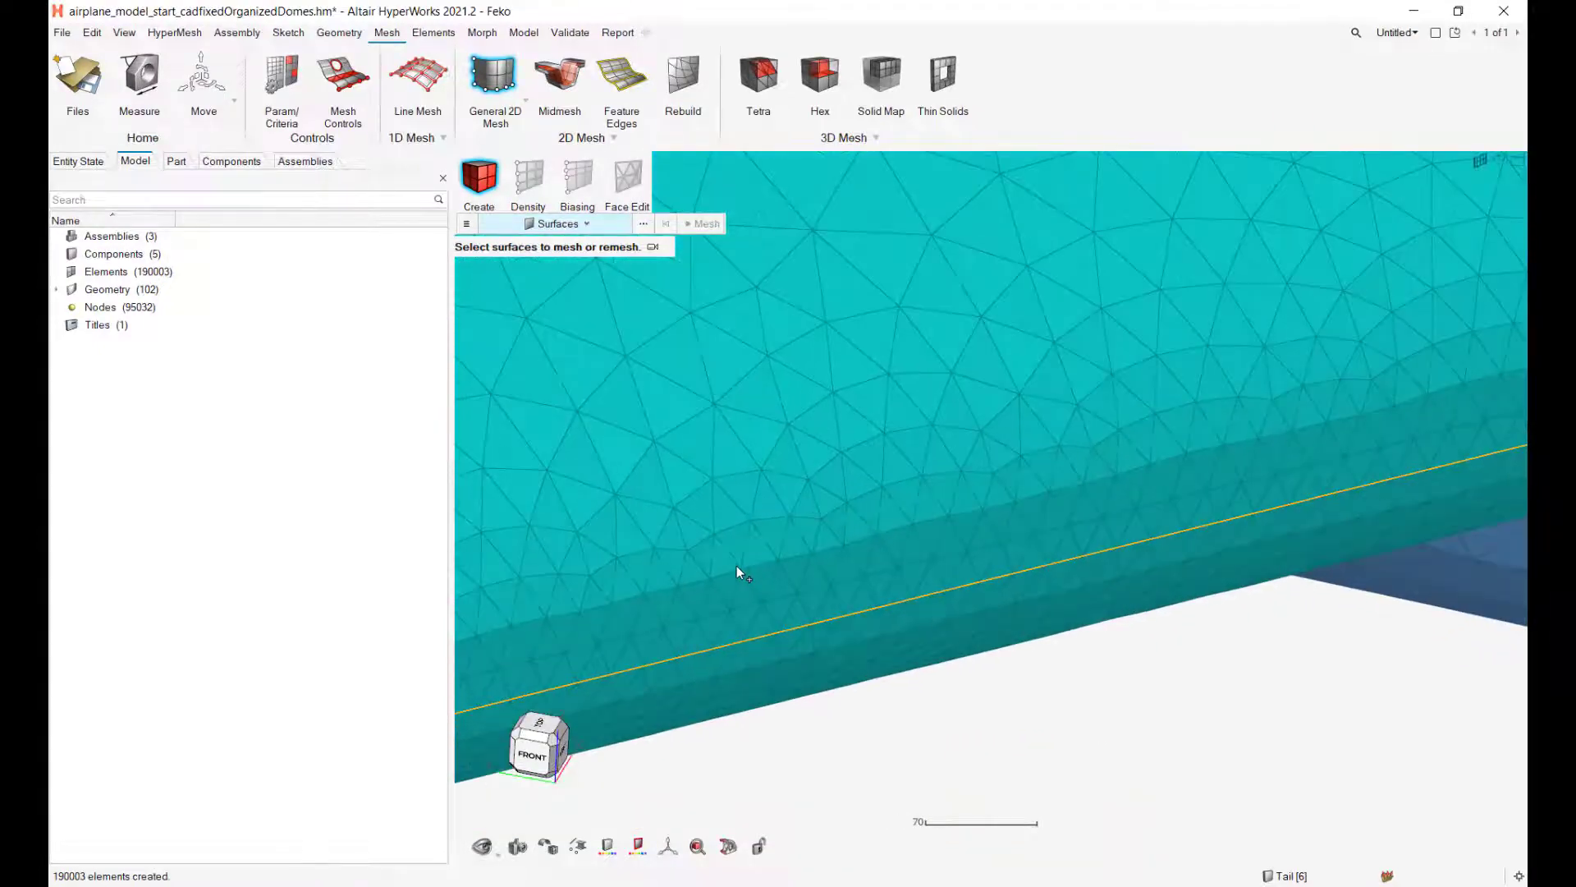
scroll(736, 565, "up", 3)
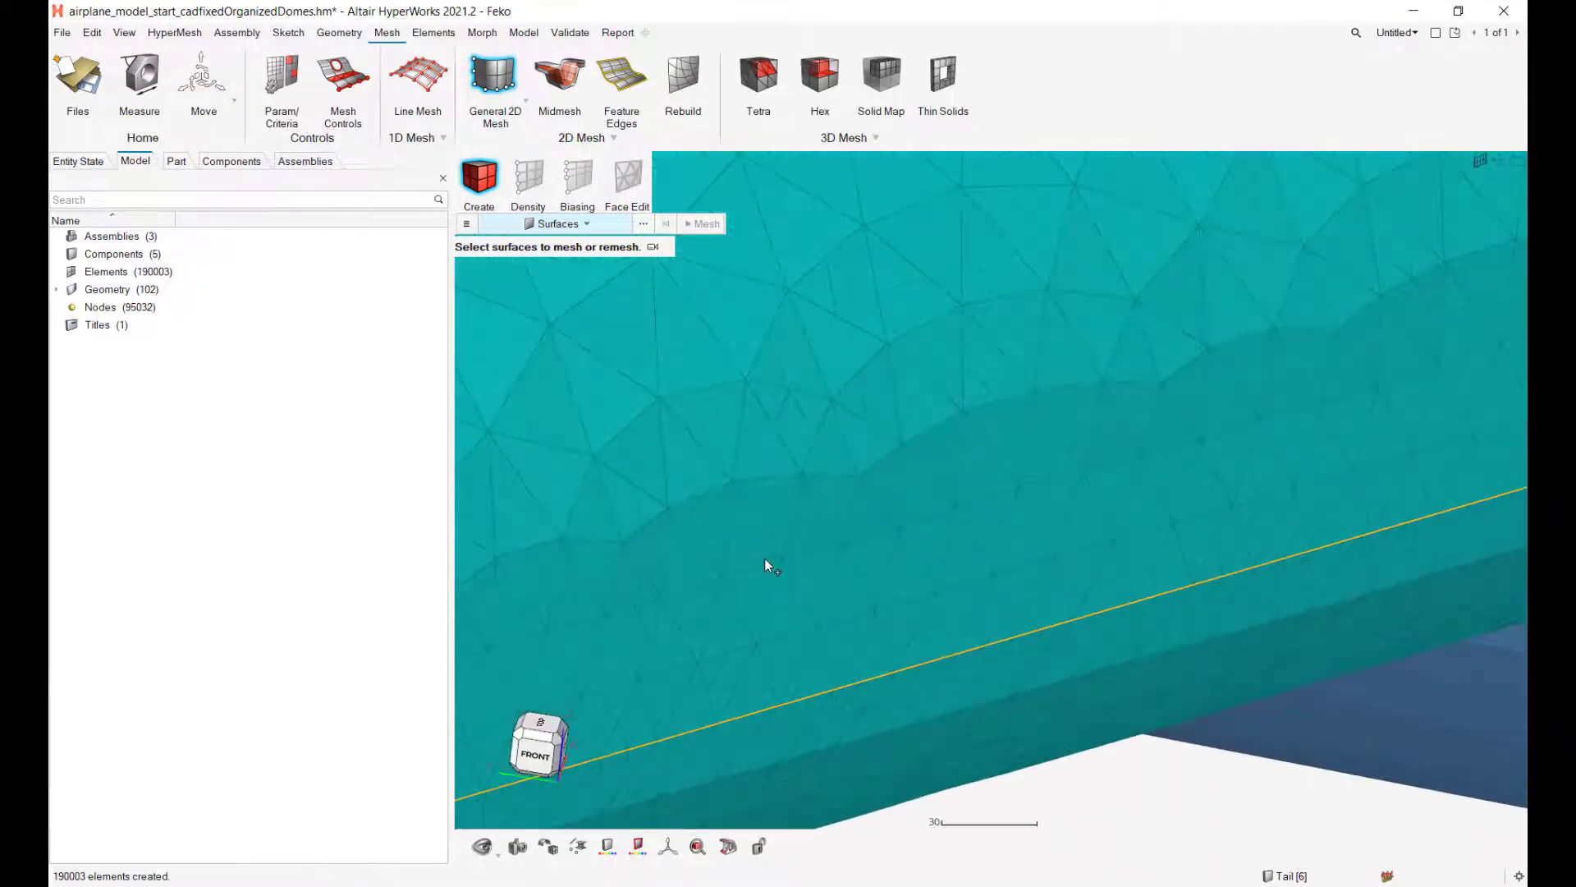
mouse_move(841, 538)
middle_mouse_down()
mouse_move(932, 619)
mouse_move(922, 602)
mouse_move(946, 608)
middle_mouse_up()
mouse_move(845, 524)
middle_mouse_down()
mouse_move(883, 544)
mouse_move(858, 530)
mouse_move(943, 501)
mouse_move(967, 450)
middle_mouse_up()
scroll(869, 534, "down", 5)
scroll(944, 501, "up", 3)
scroll(791, 510, "up", 5)
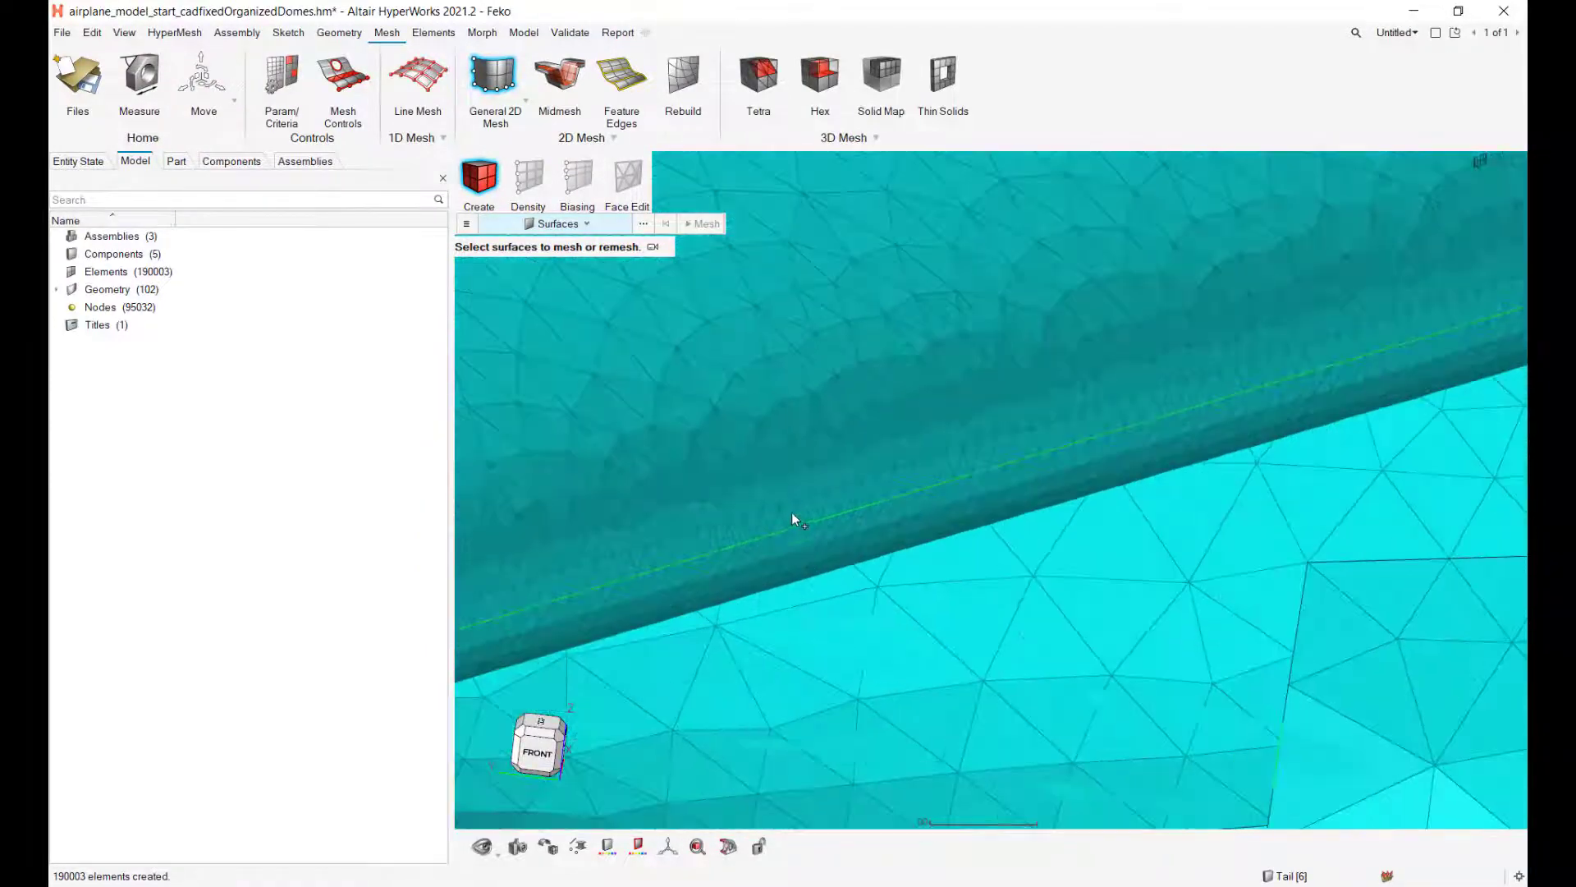
scroll(791, 512, "up", 2)
scroll(870, 492, "up", 3)
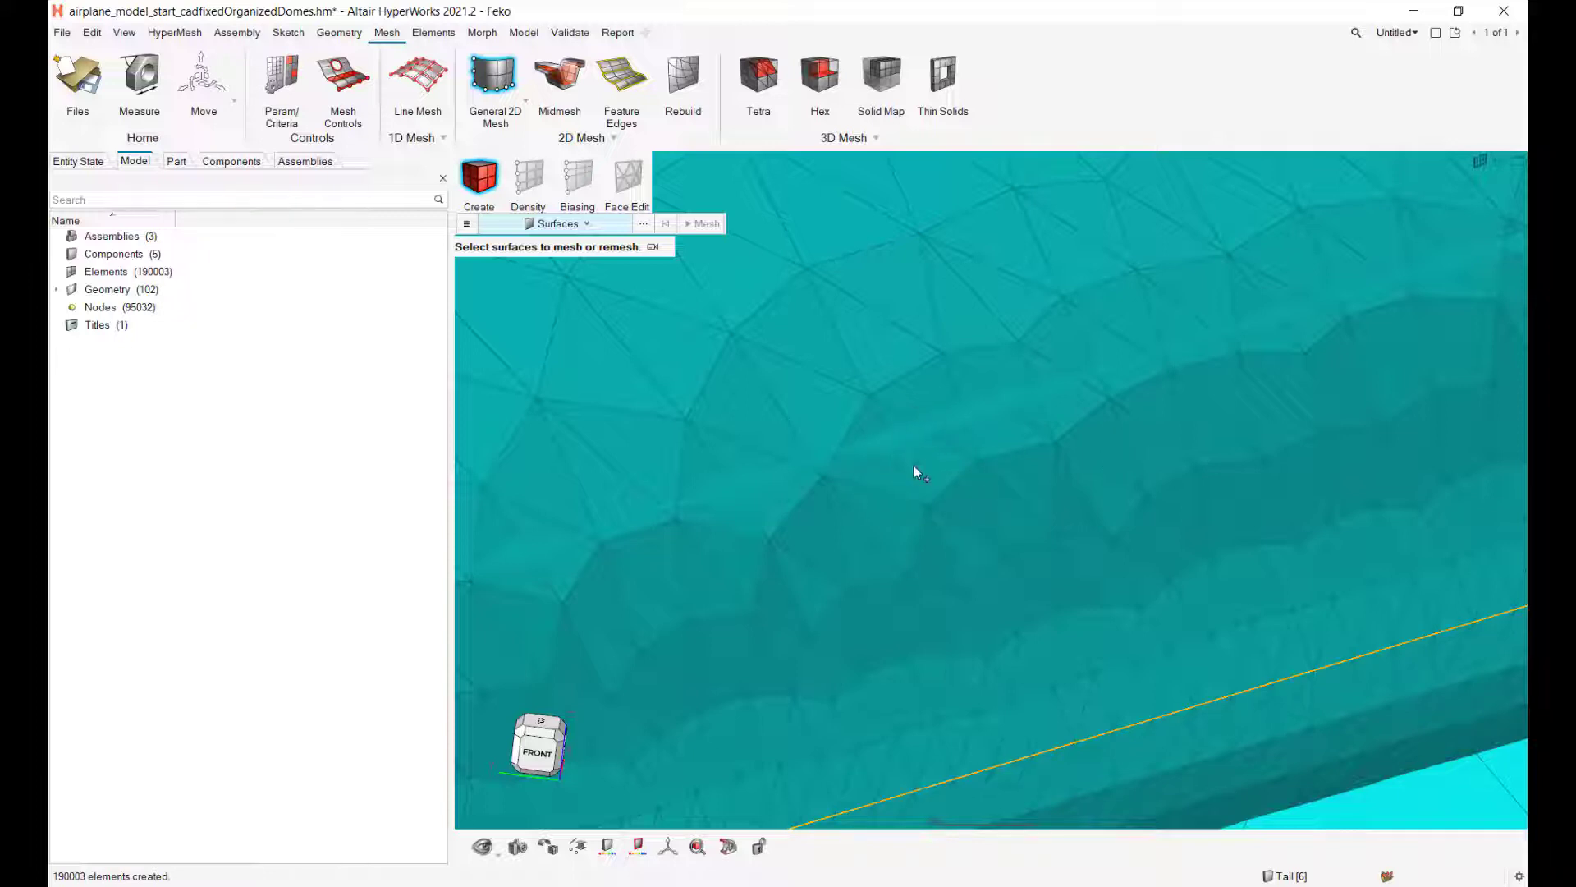
scroll(930, 472, "down", 5)
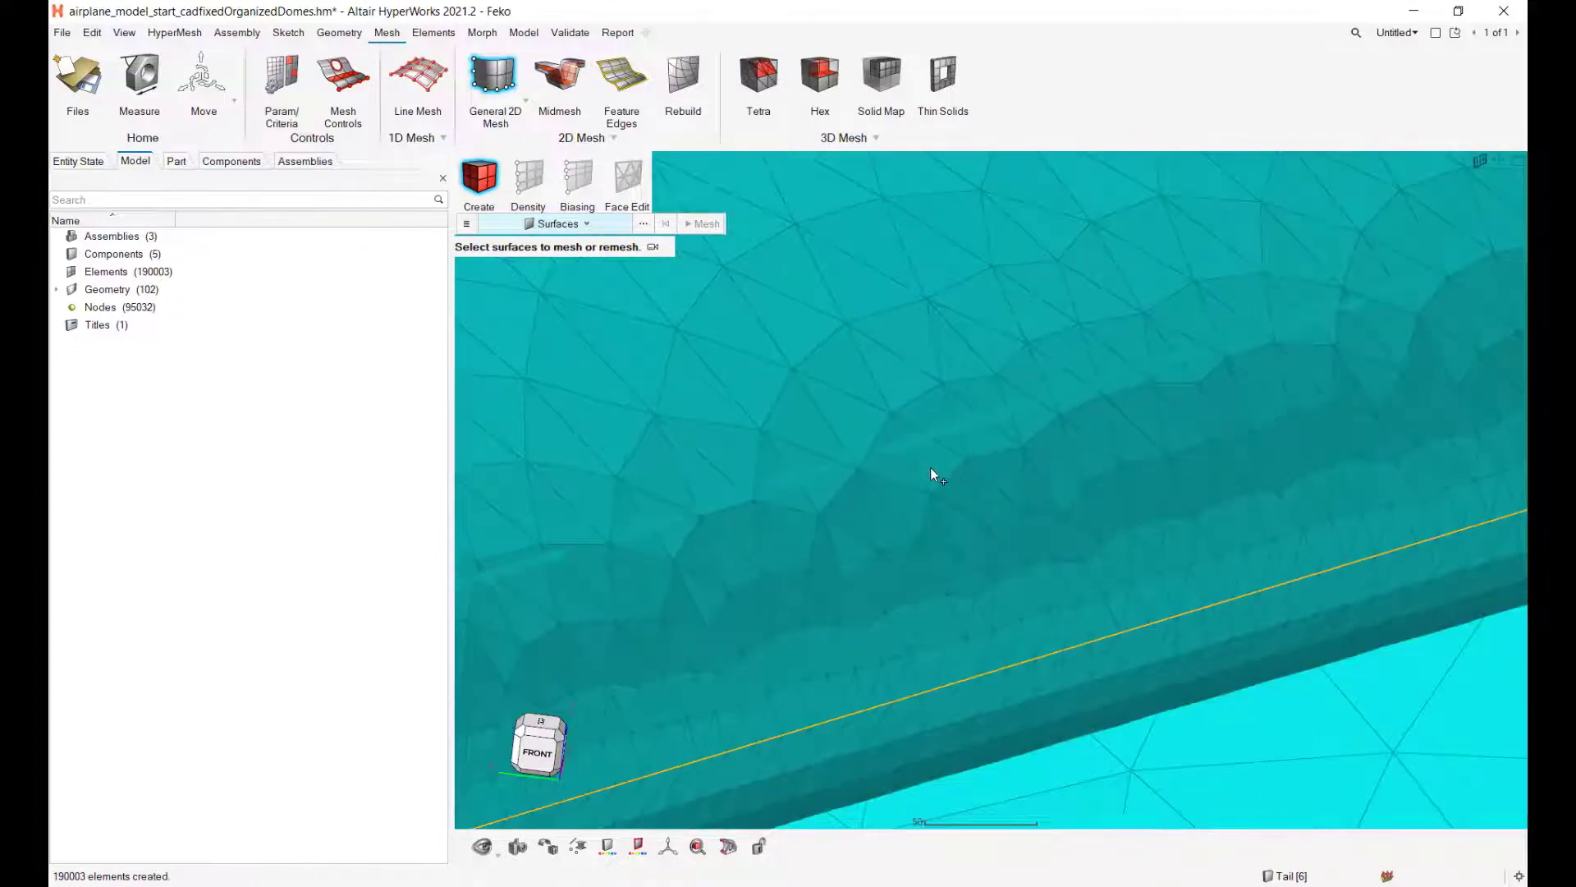
Inspect the refined mesh over the fuselage and both wings from several viewing angles.
scroll(930, 472, "down", 8)
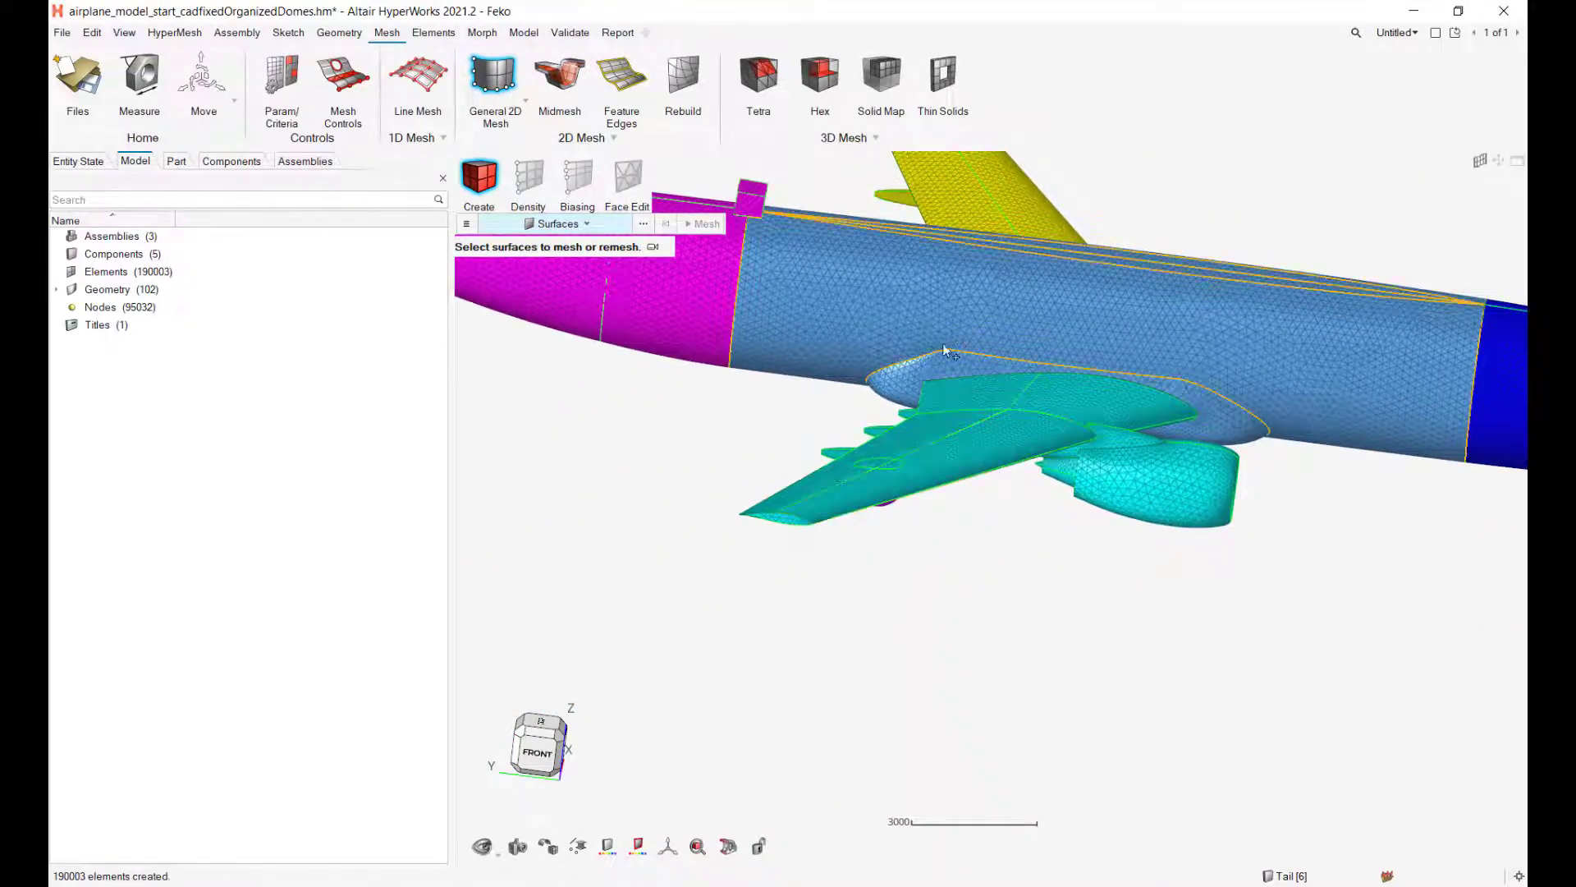
scroll(936, 351, "up", 2)
scroll(936, 352, "up", 3)
scroll(987, 388, "down", 6)
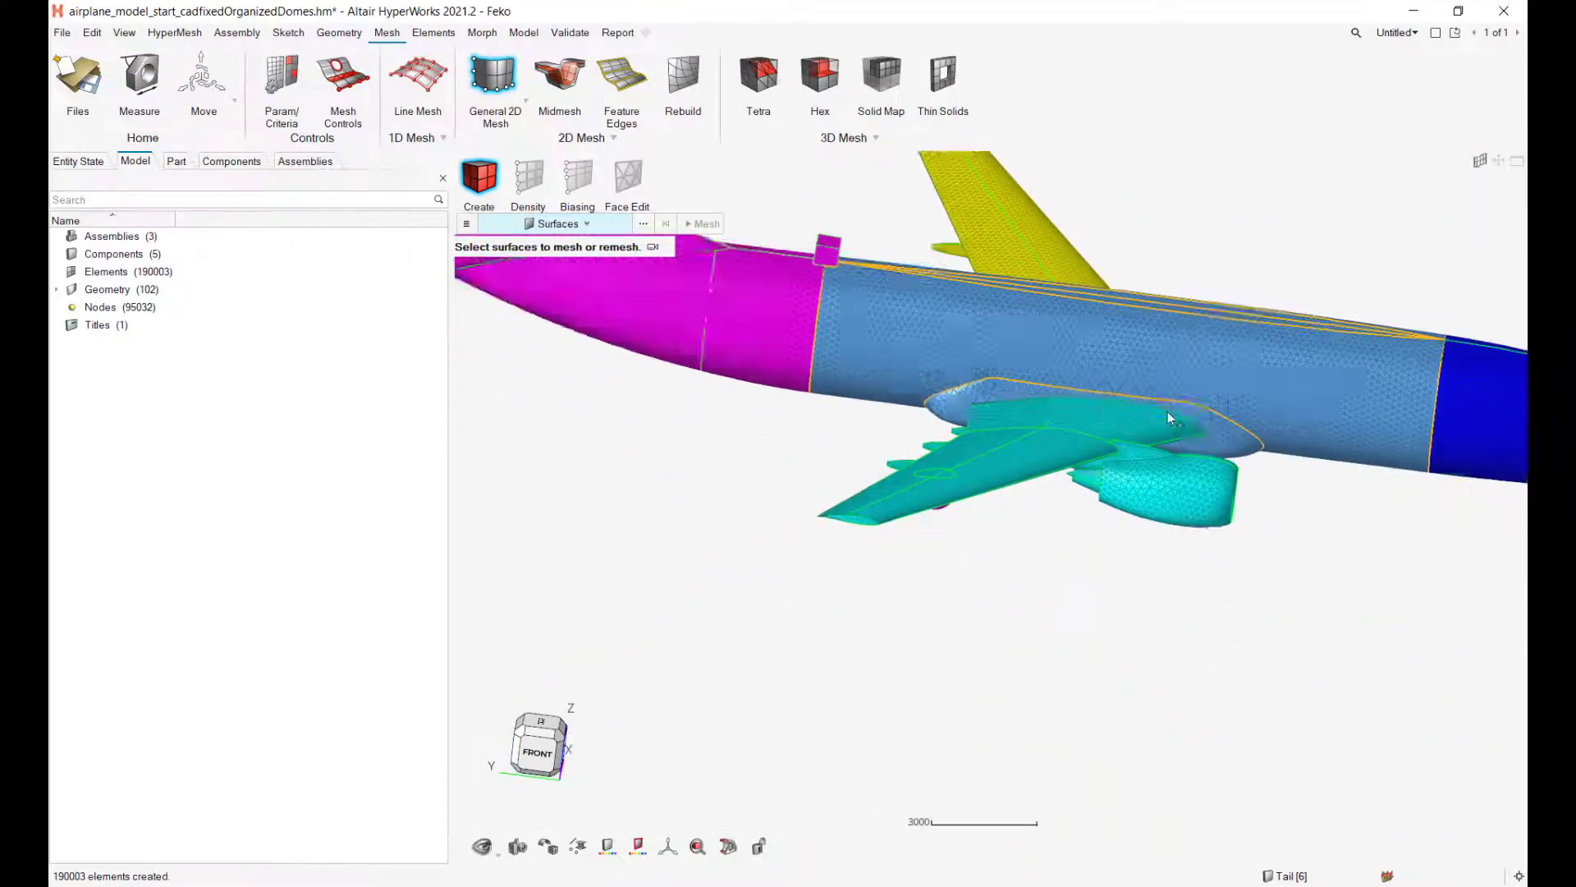
middle_click_drag(1252, 534, 1006, 591)
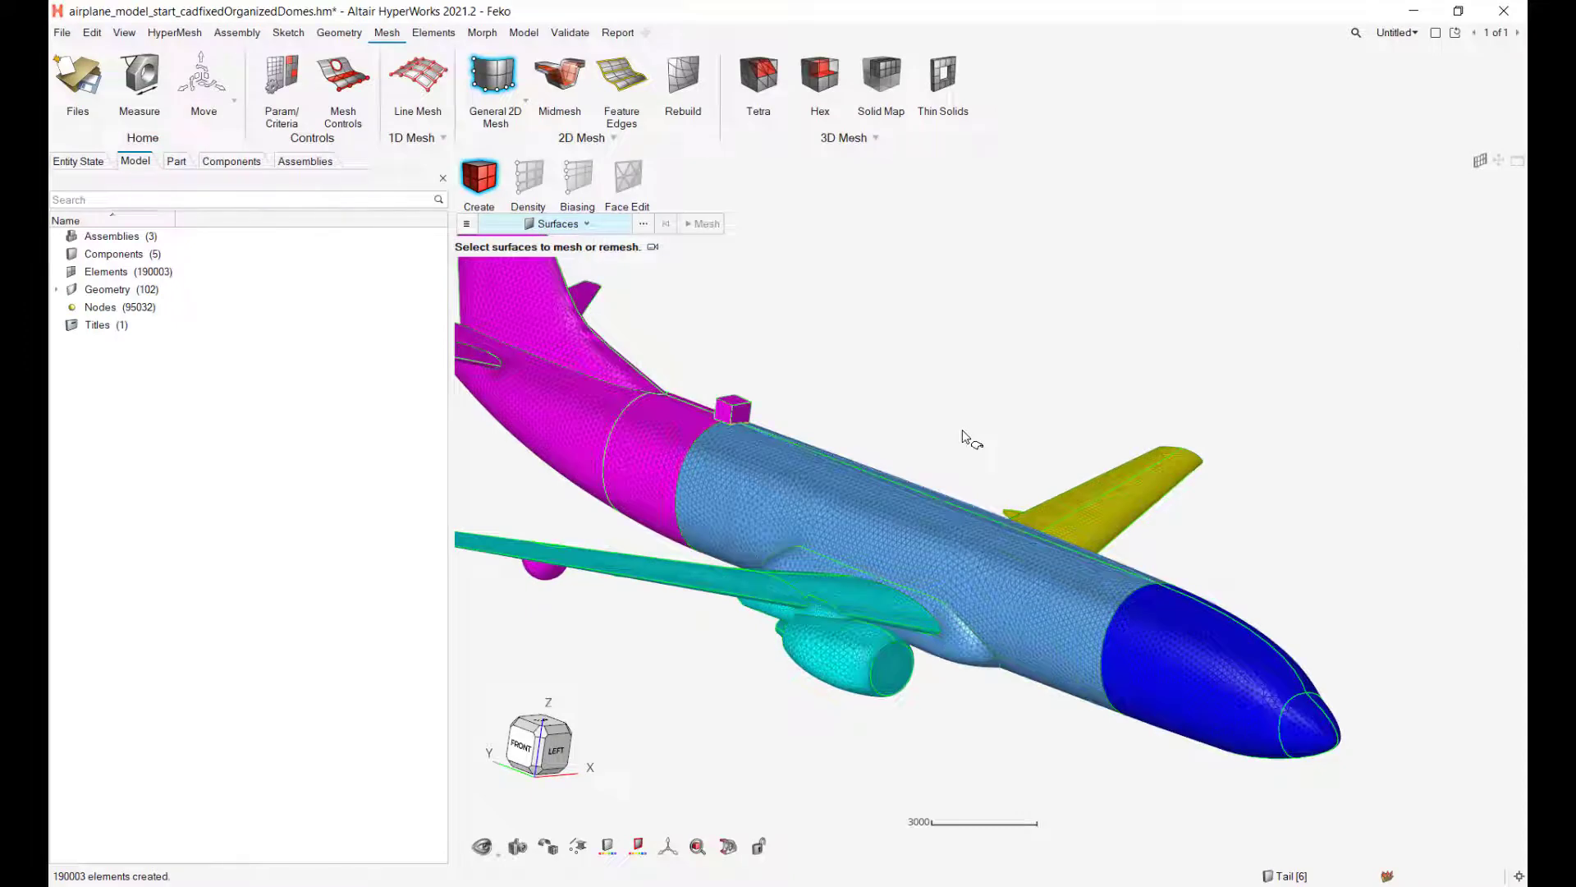
right_click_drag(993, 404, 944, 471)
middle_click_drag(1250, 534, 1105, 572)
right_click_drag(1057, 651, 1182, 537)
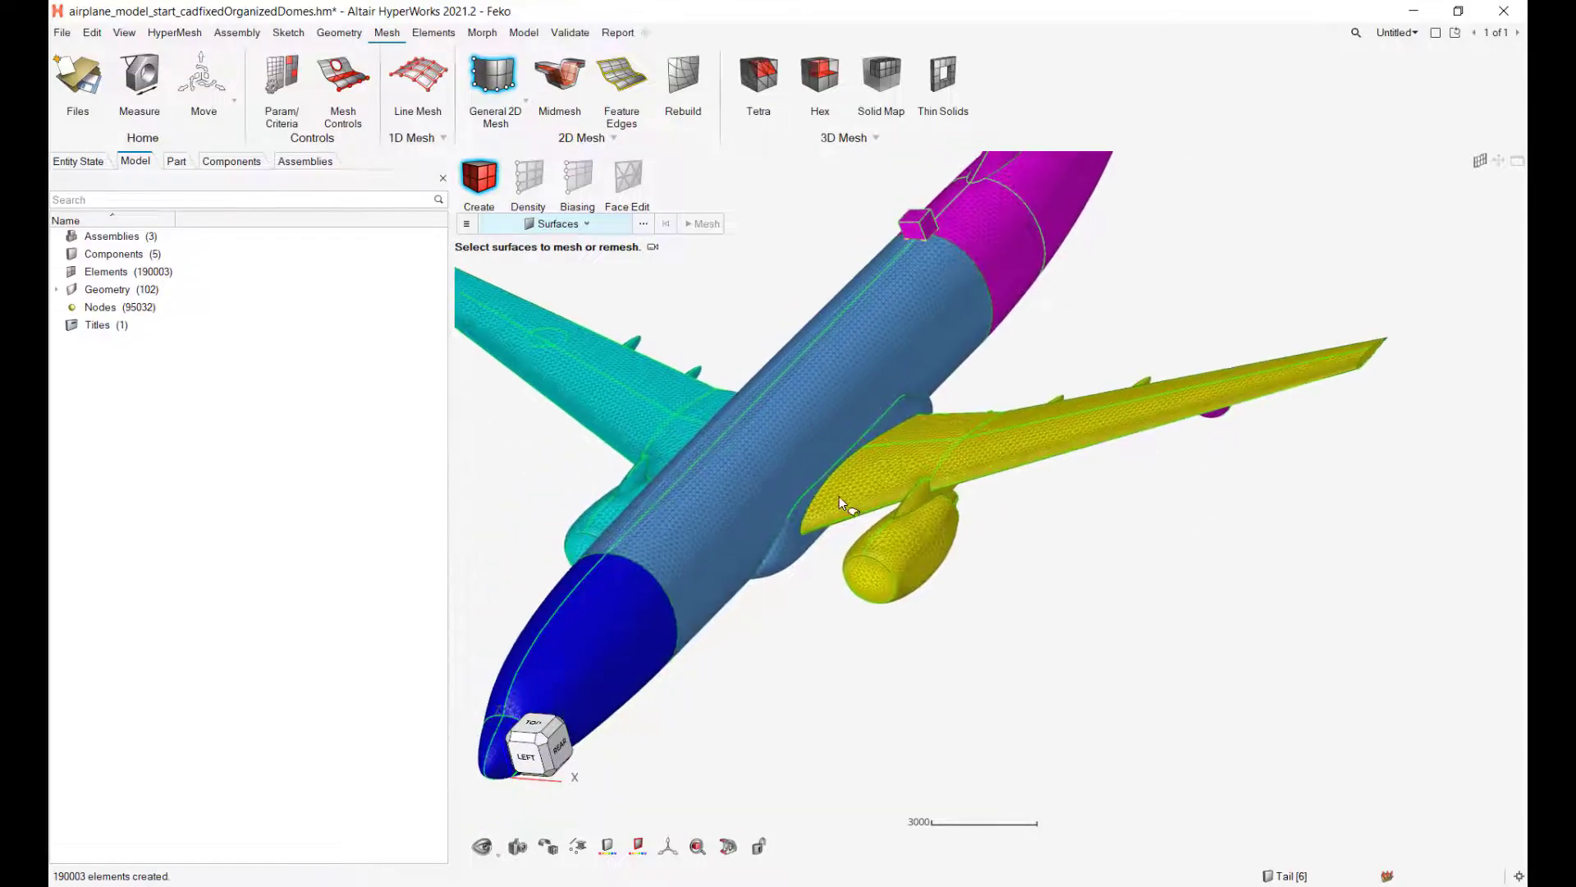
Examine the refined mesh on the yellow wing's engine inlet and fairings, and on the blue nose section.
scroll(839, 496, "up", 8)
middle_click_drag(804, 642, 876, 595)
left_click(755, 662)
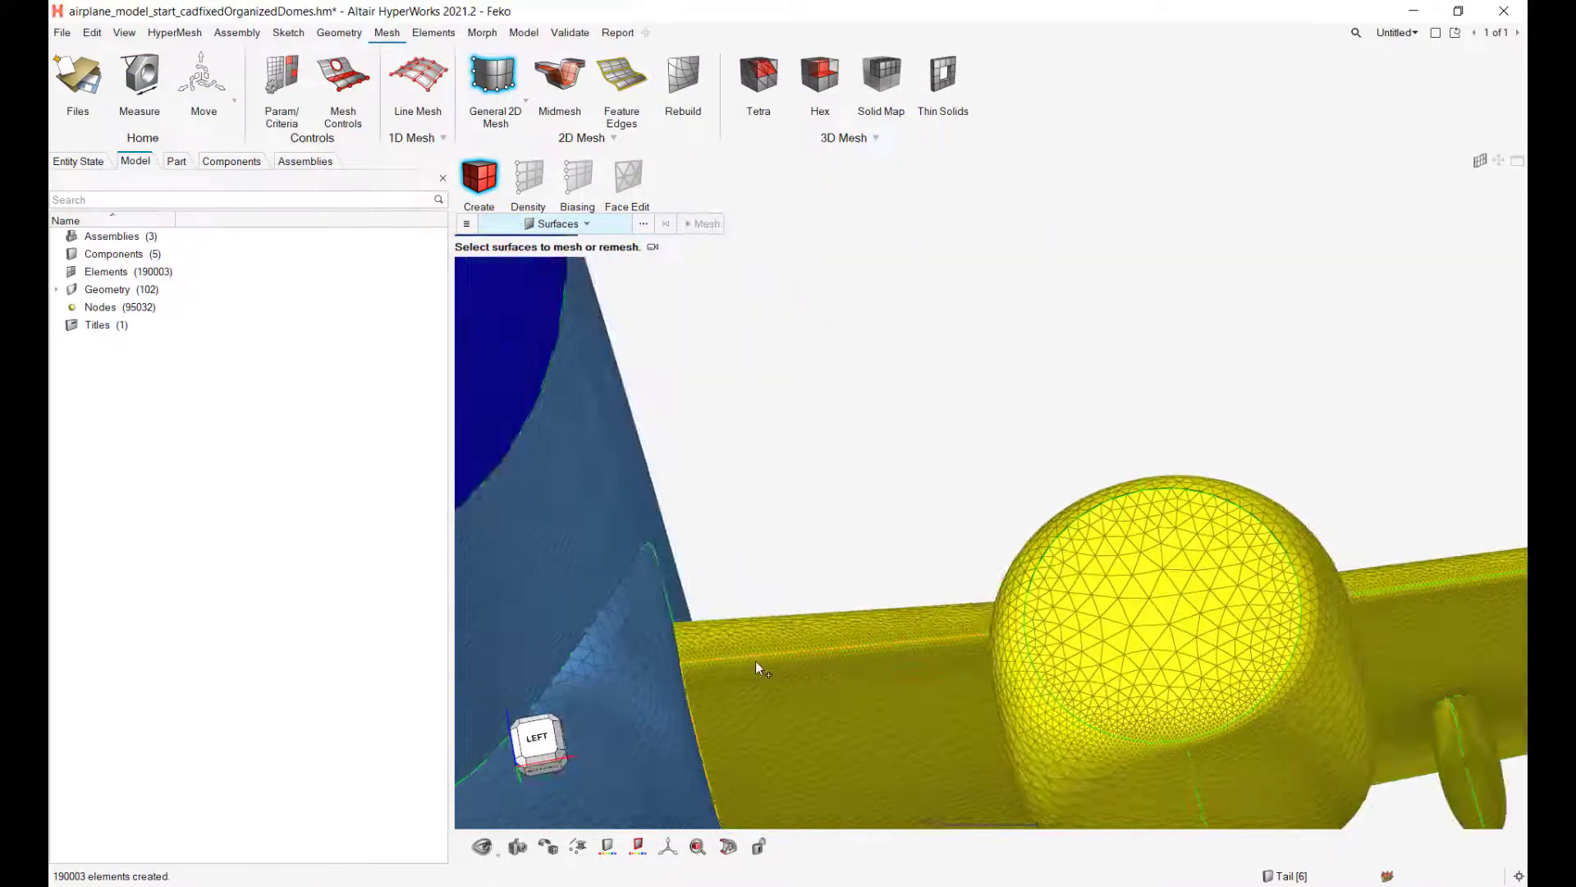
scroll(753, 663, "down", 1)
right_click_drag(1048, 673, 848, 558)
scroll(1018, 590, "up", 5)
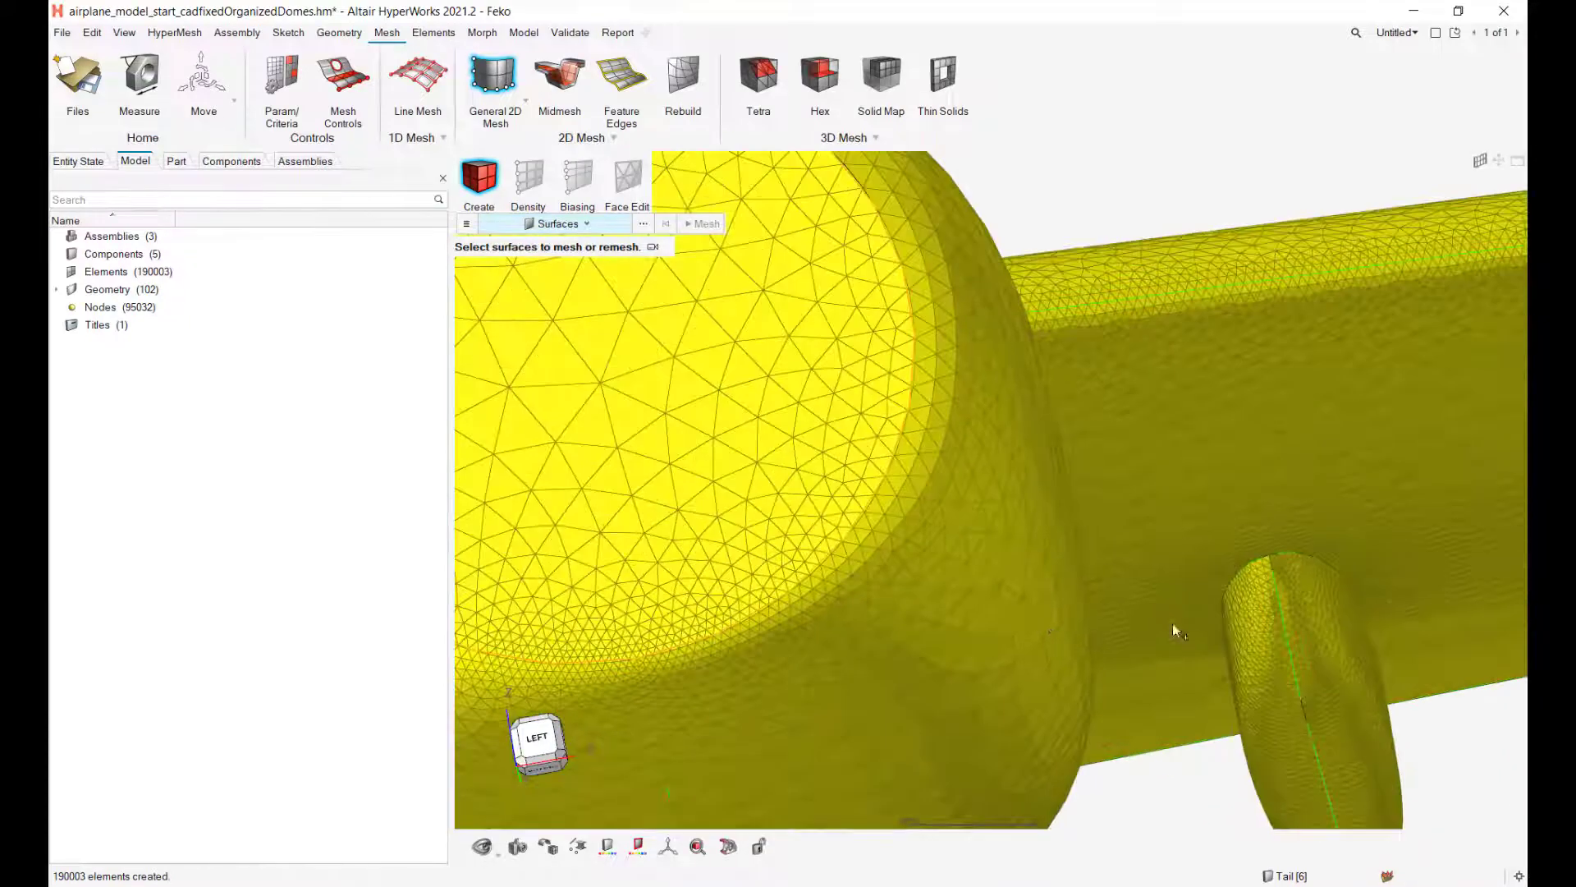
right_click_drag(1216, 645, 1009, 629)
middle_click_drag(1009, 629, 988, 617)
scroll(1043, 638, "down", 5)
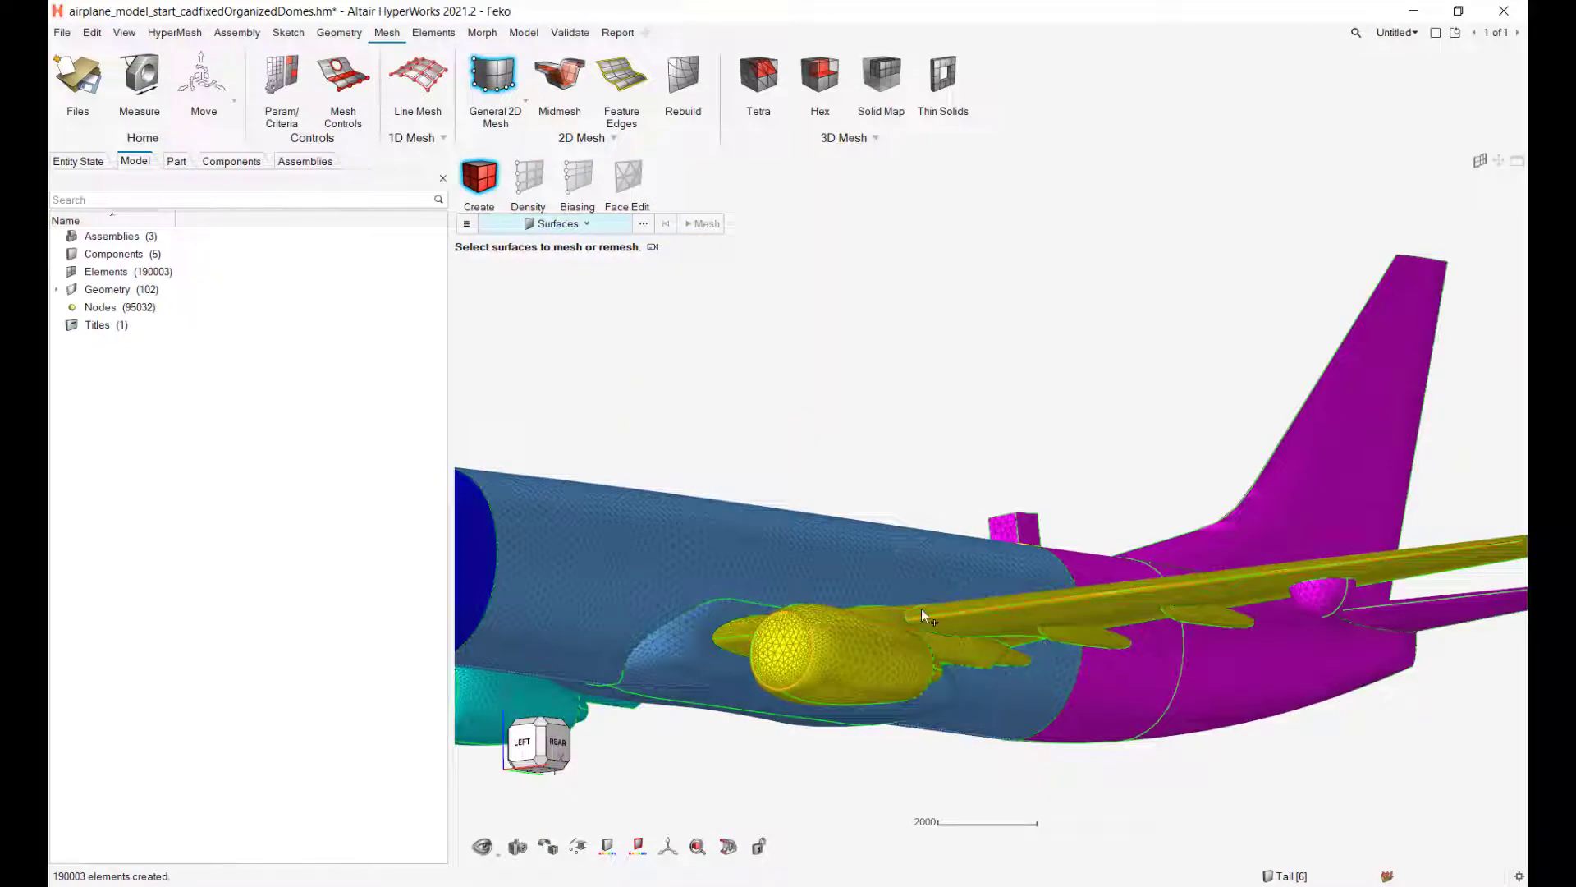
scroll(1107, 587, "down", 4)
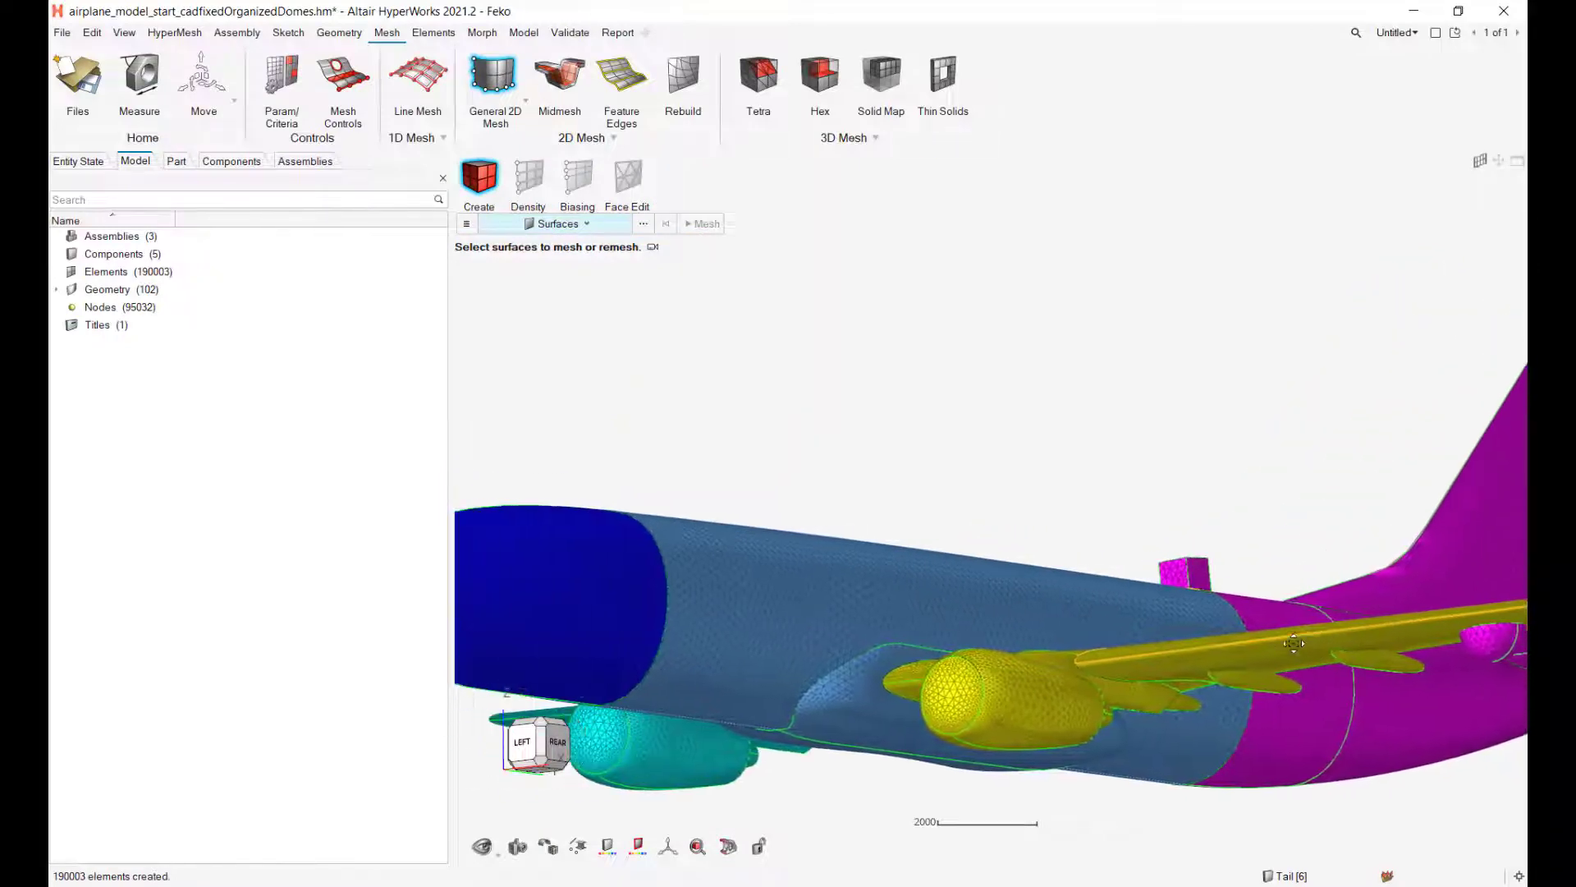
scroll(858, 599, "up", 6)
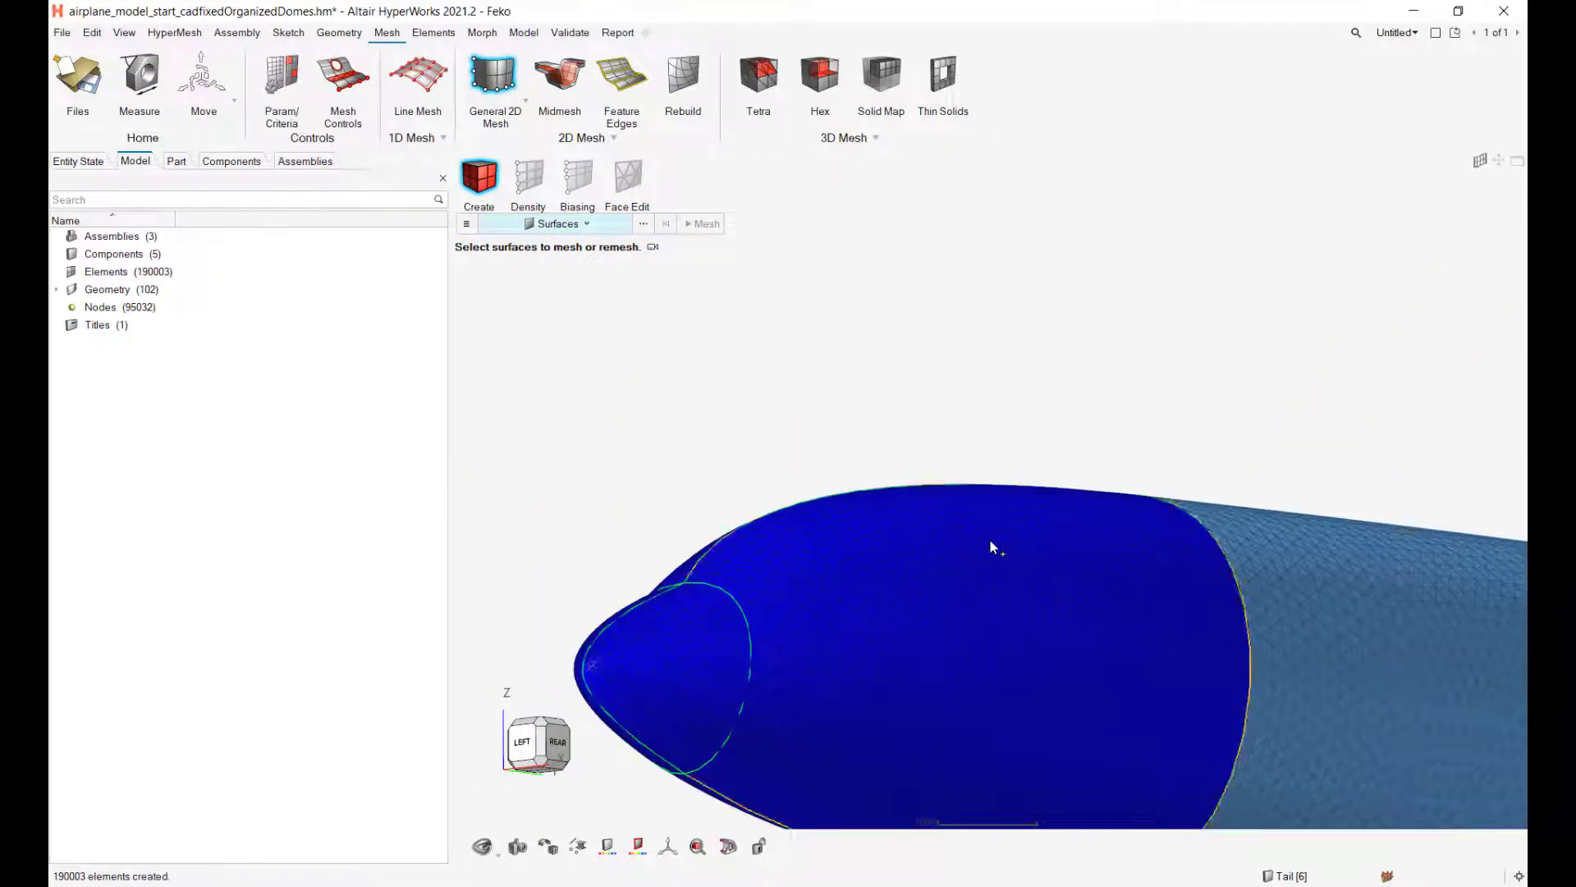
scroll(958, 651, "down", 6)
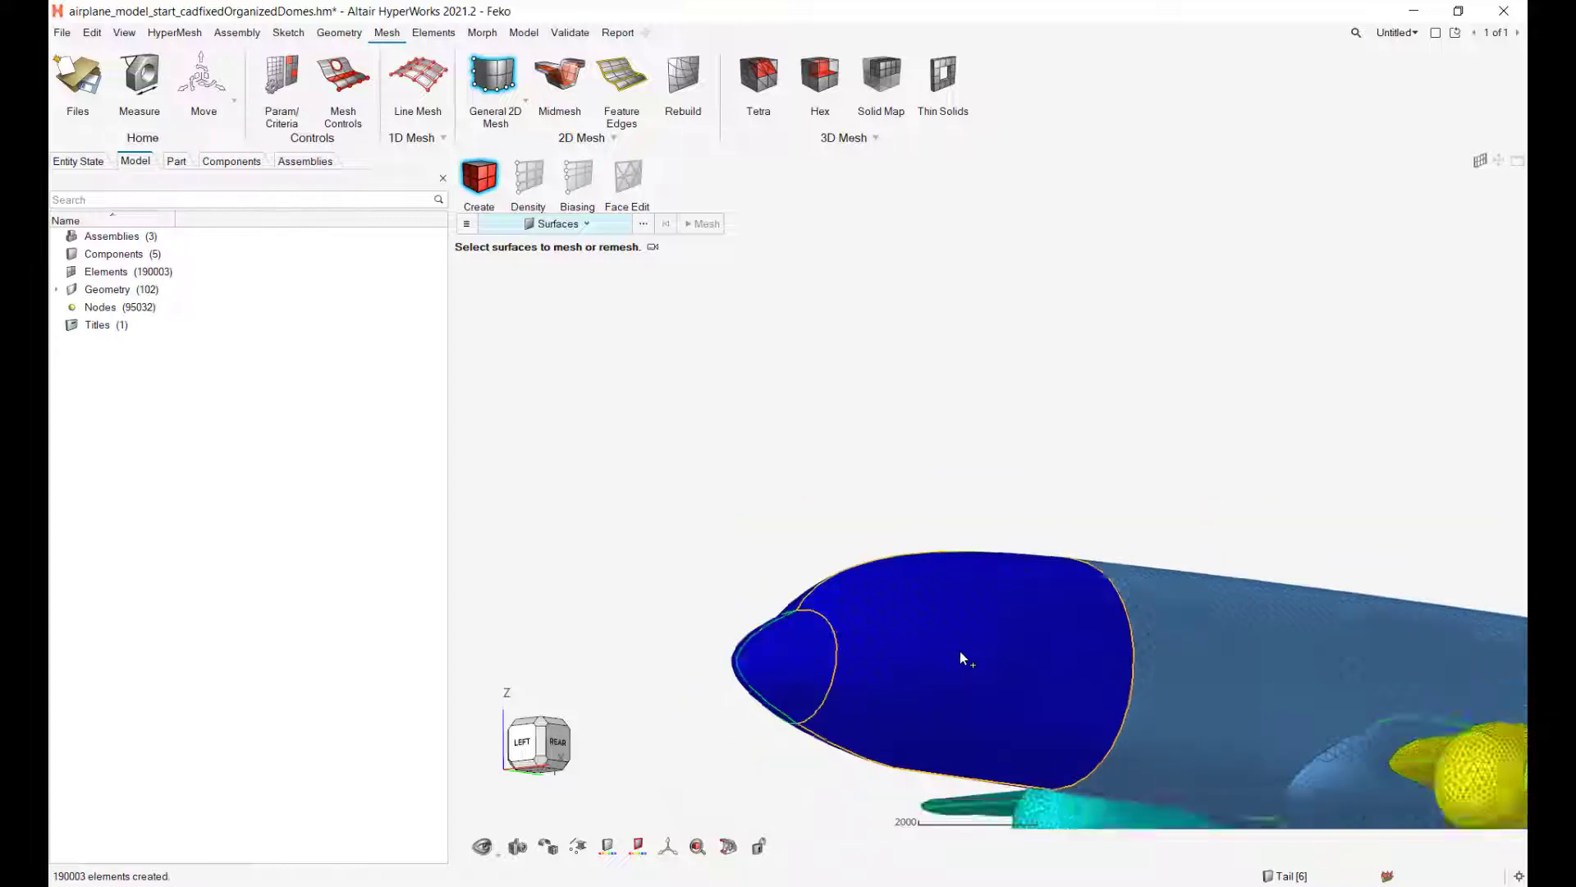
middle_click_drag(973, 644, 1066, 556)
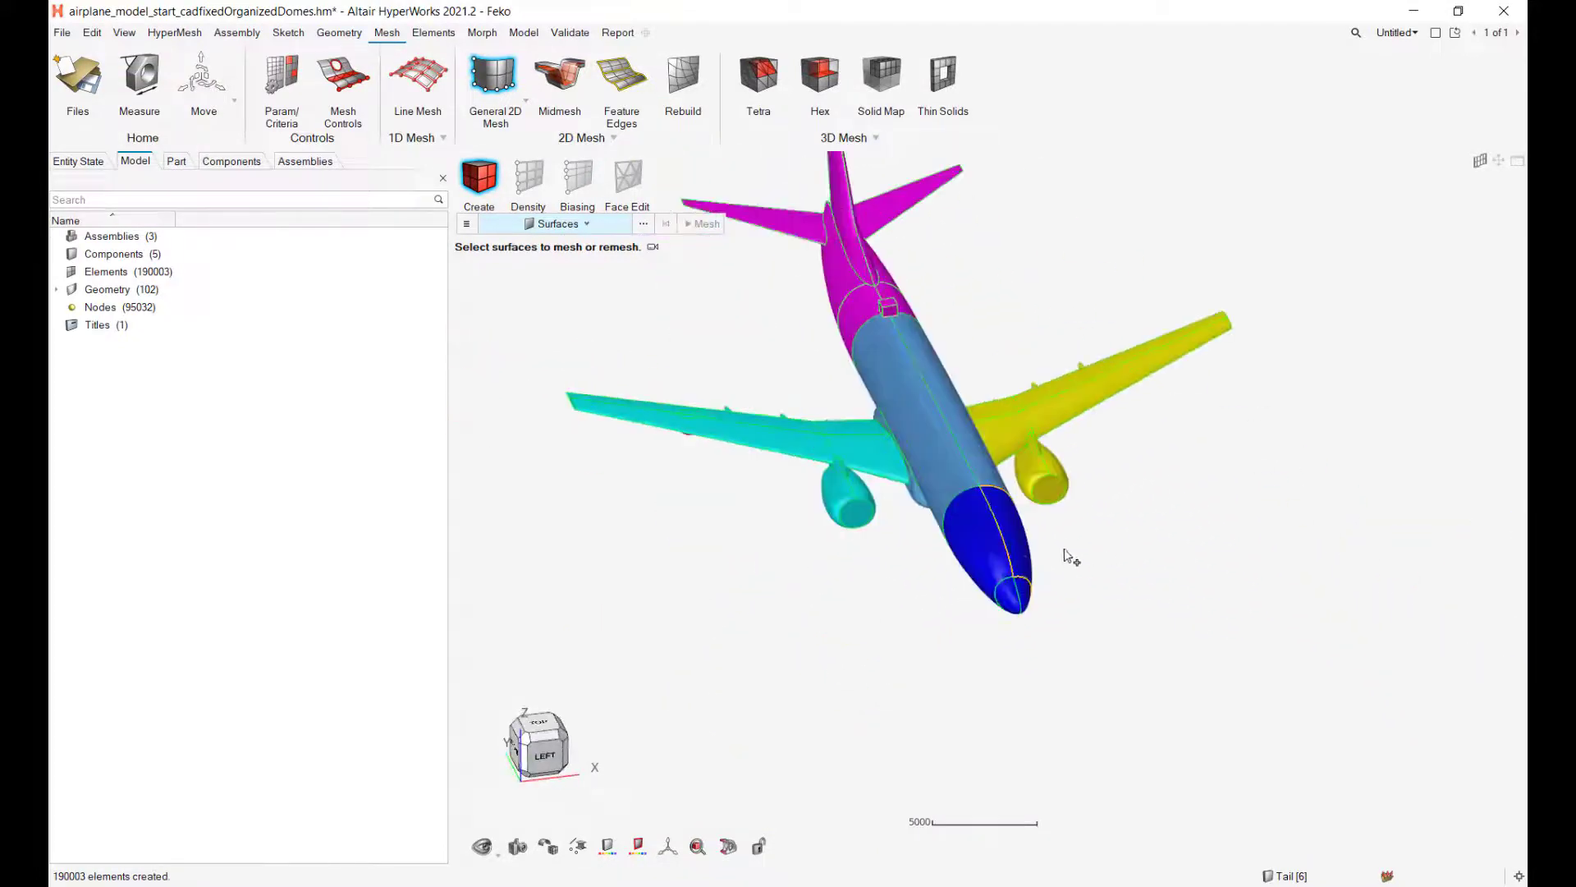
Review the adaptive mesh options and examine the refined mesh on the magenta tail fin, its curved root and the horizontal stabilizer.
left_click(466, 223)
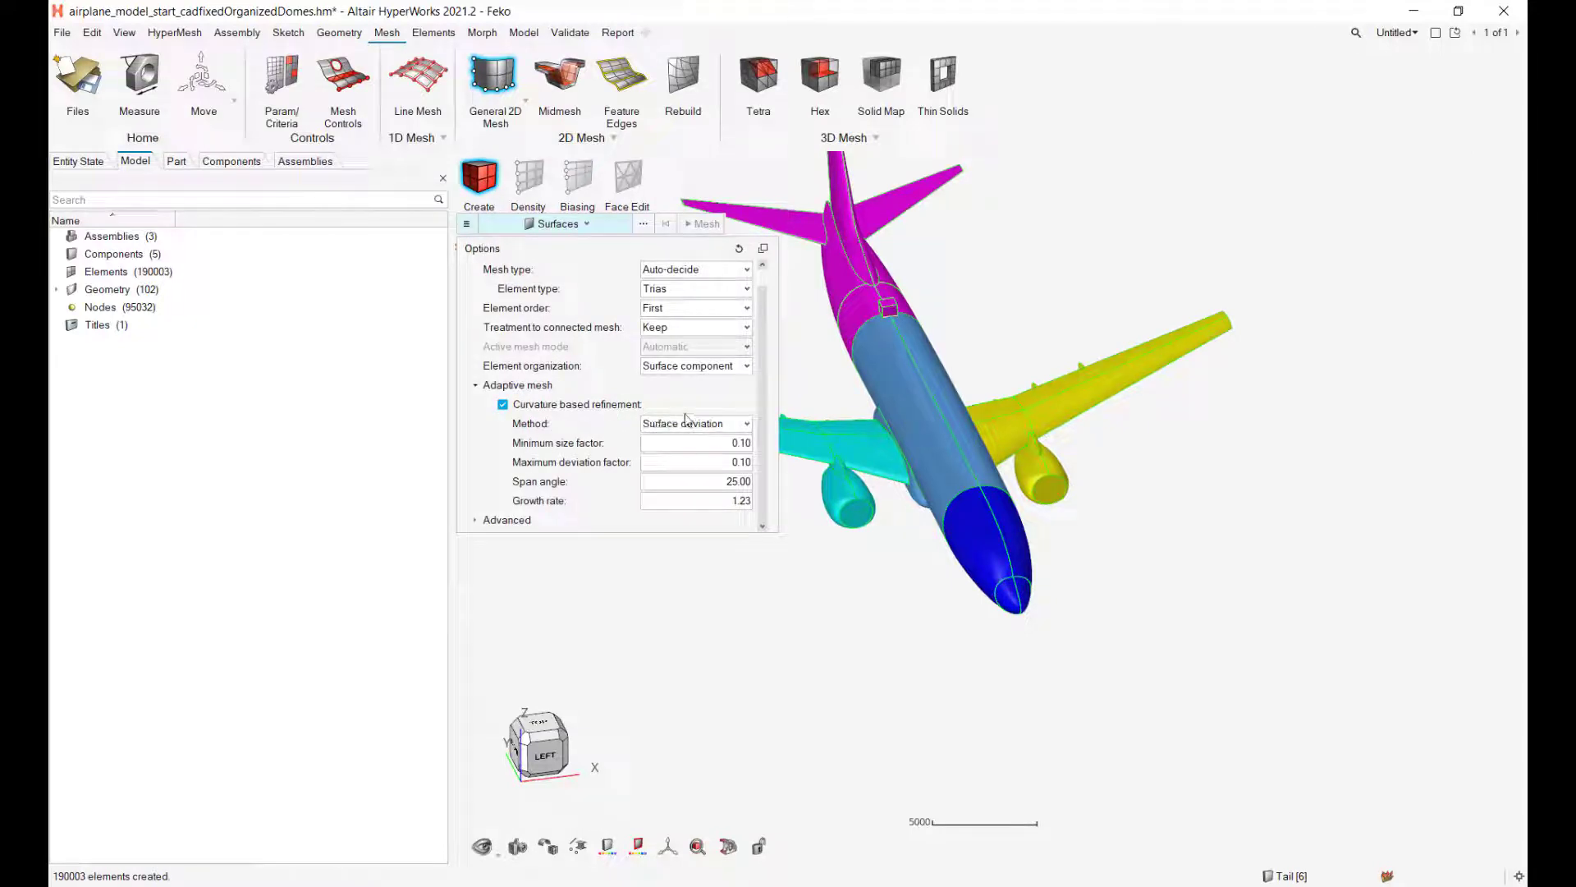
right_click_drag(846, 630, 1059, 779)
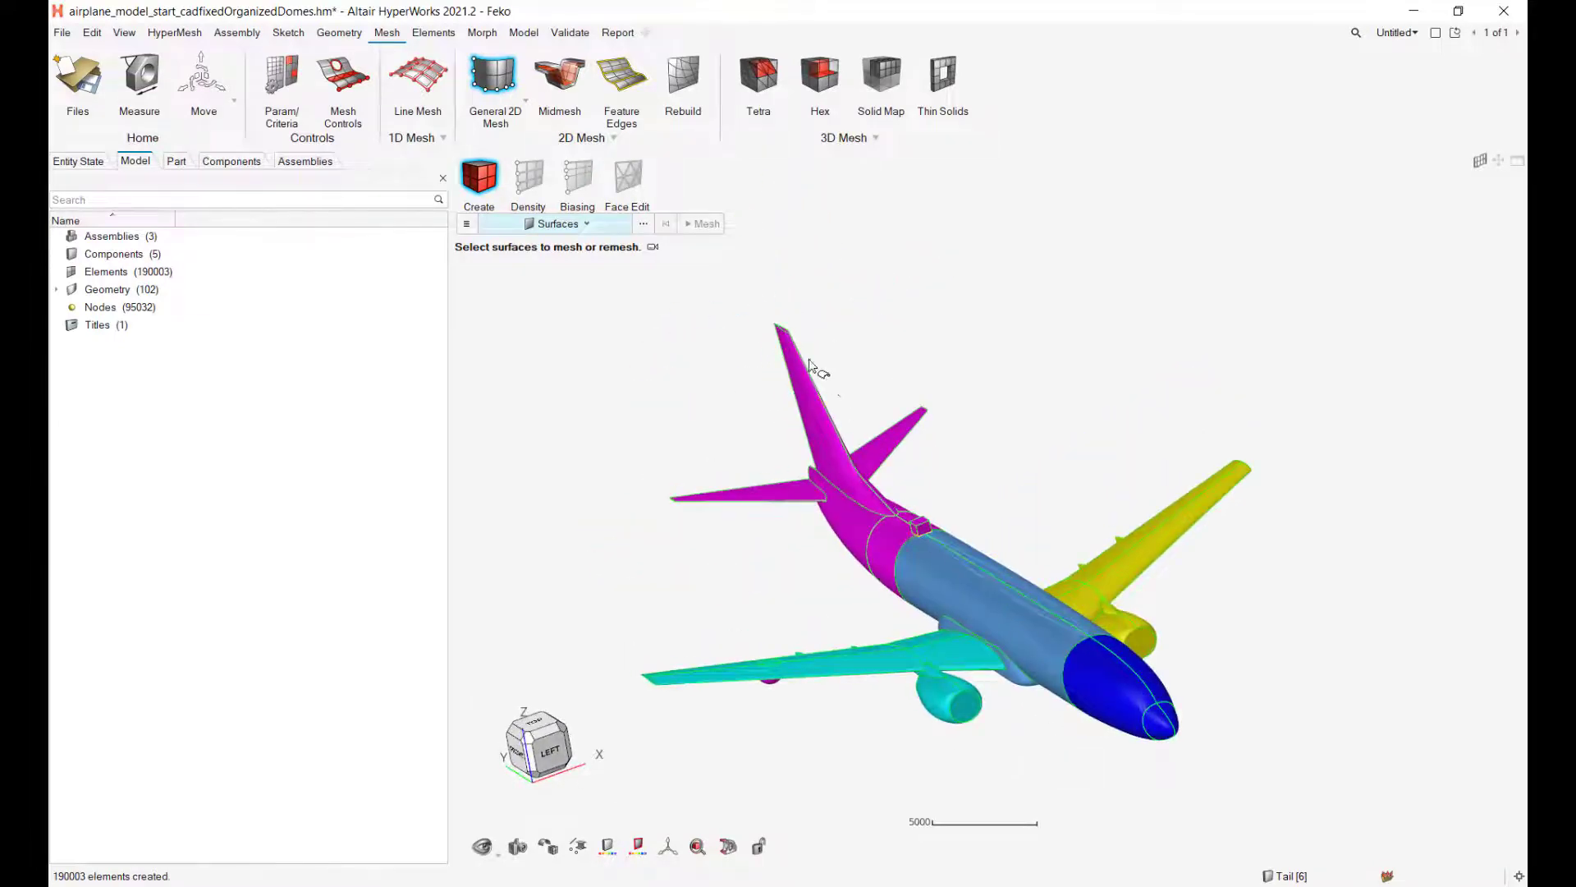
scroll(808, 390, "up", 8)
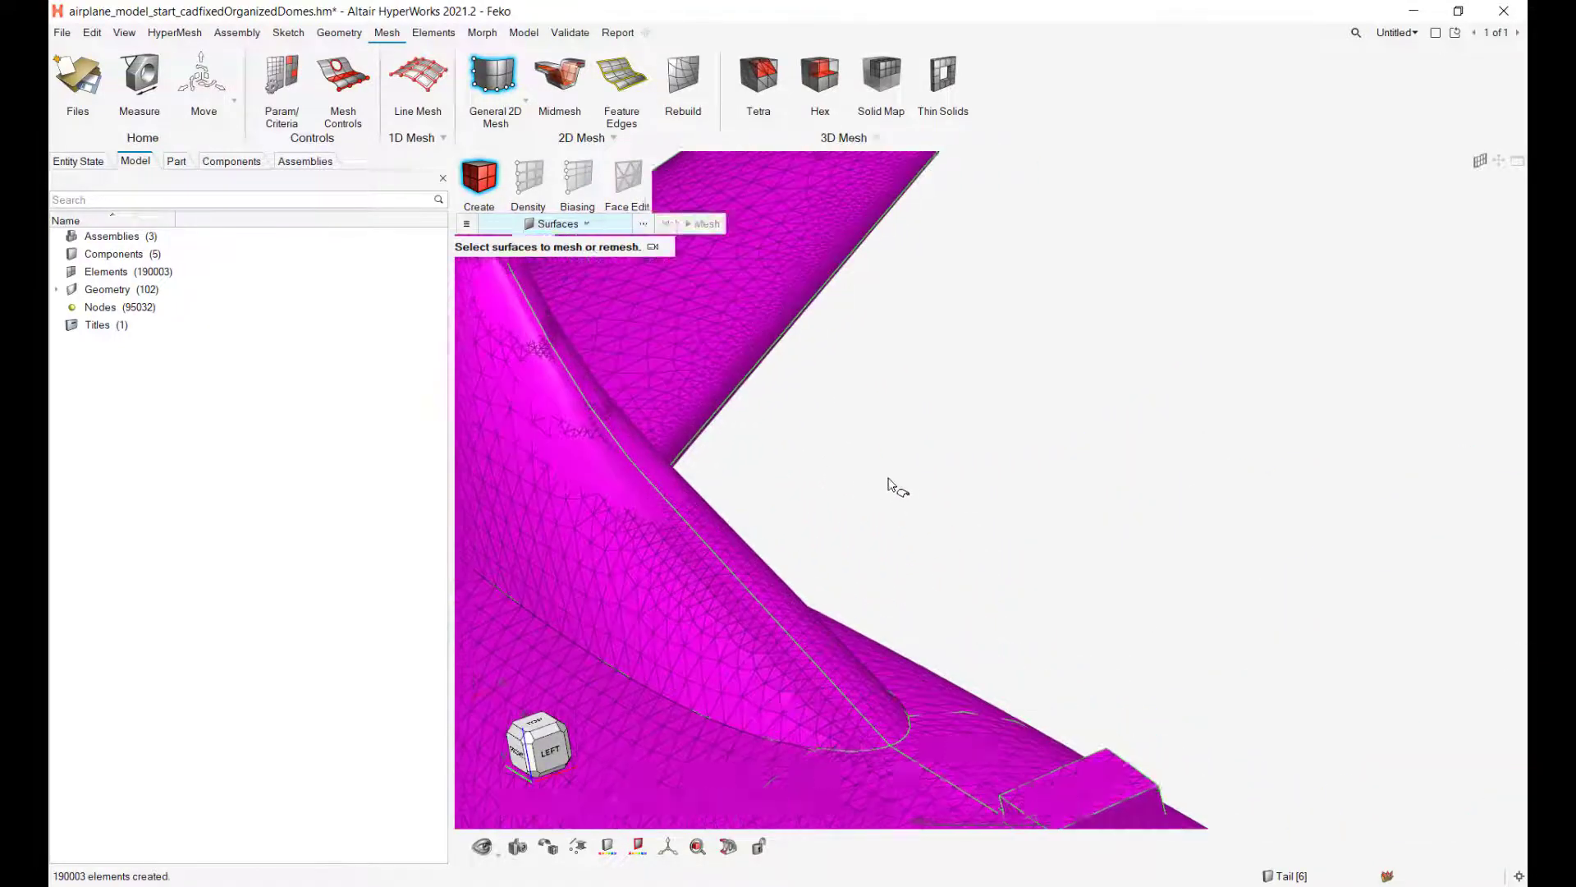
right_click_drag(888, 483, 1092, 521)
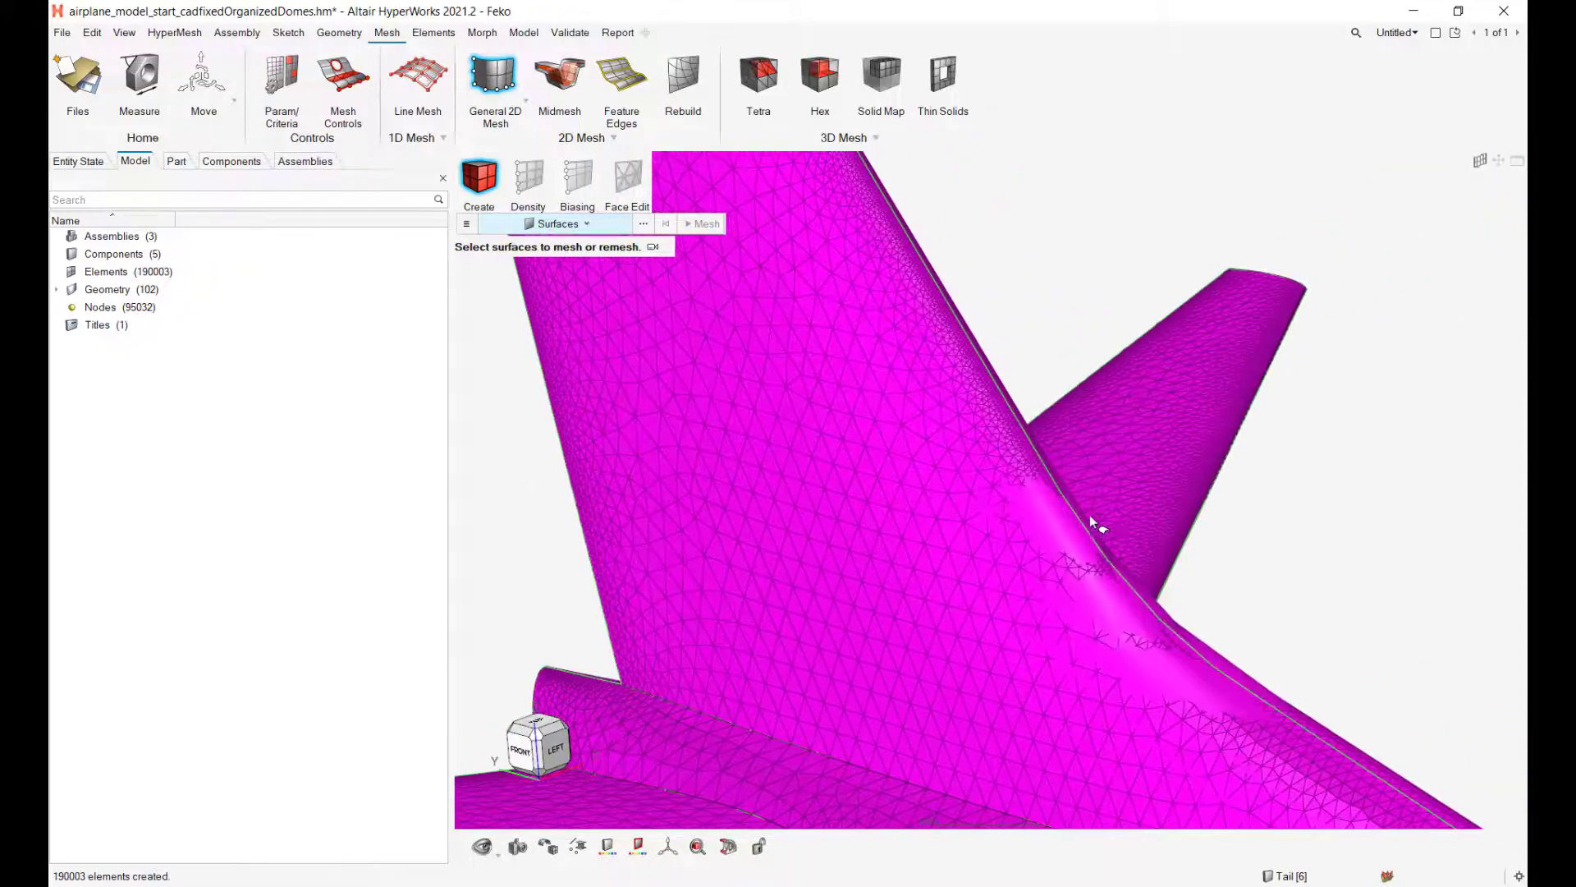
scroll(1090, 514, "up", 5)
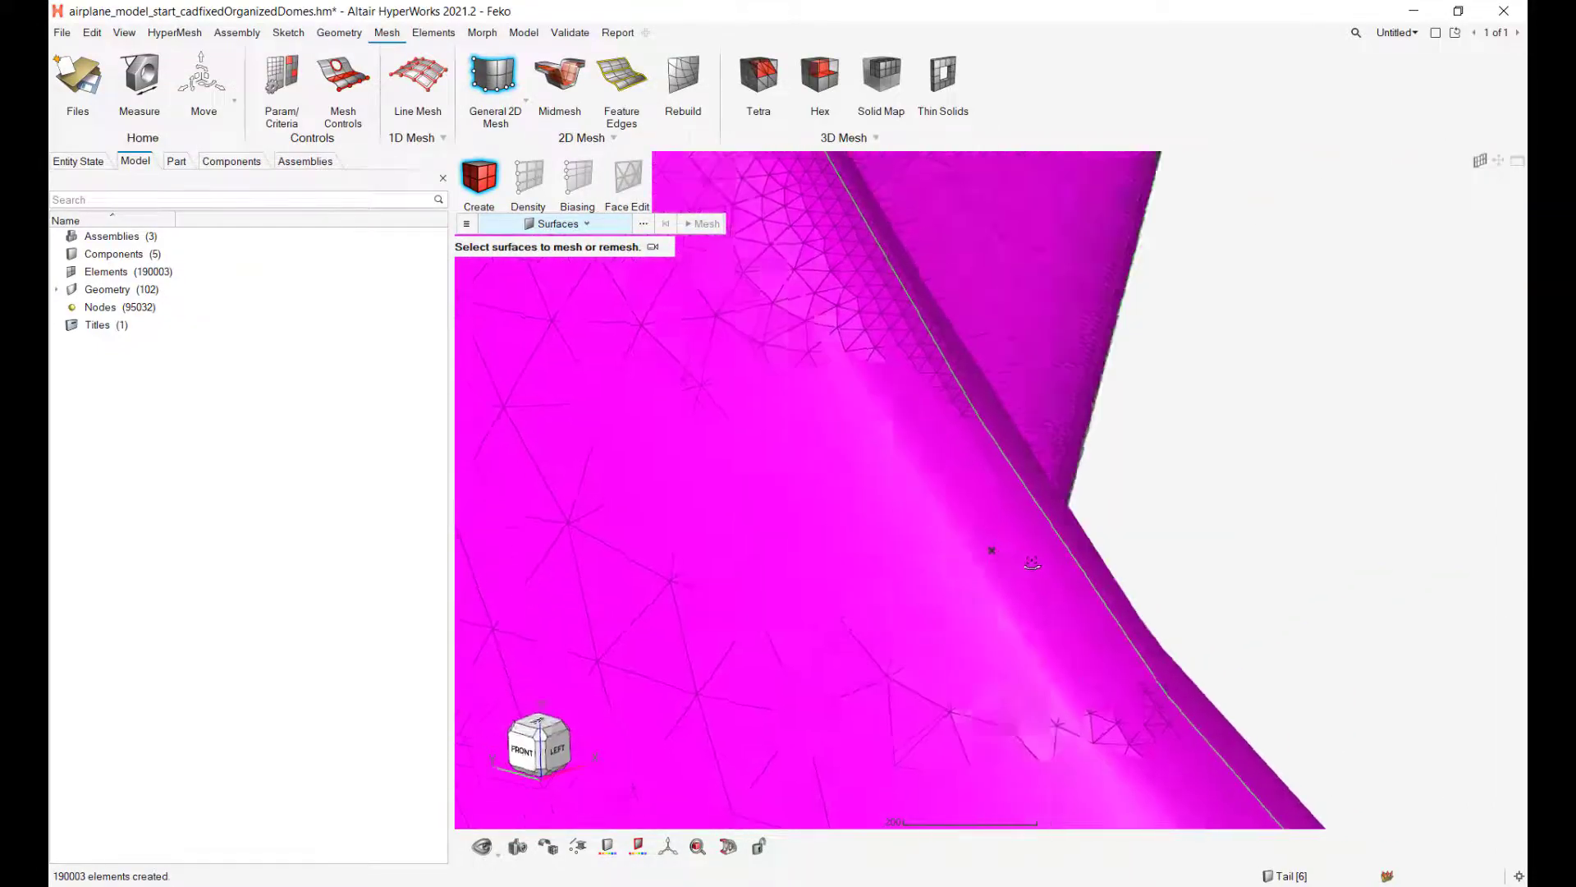
right_click_drag(1032, 563, 993, 551)
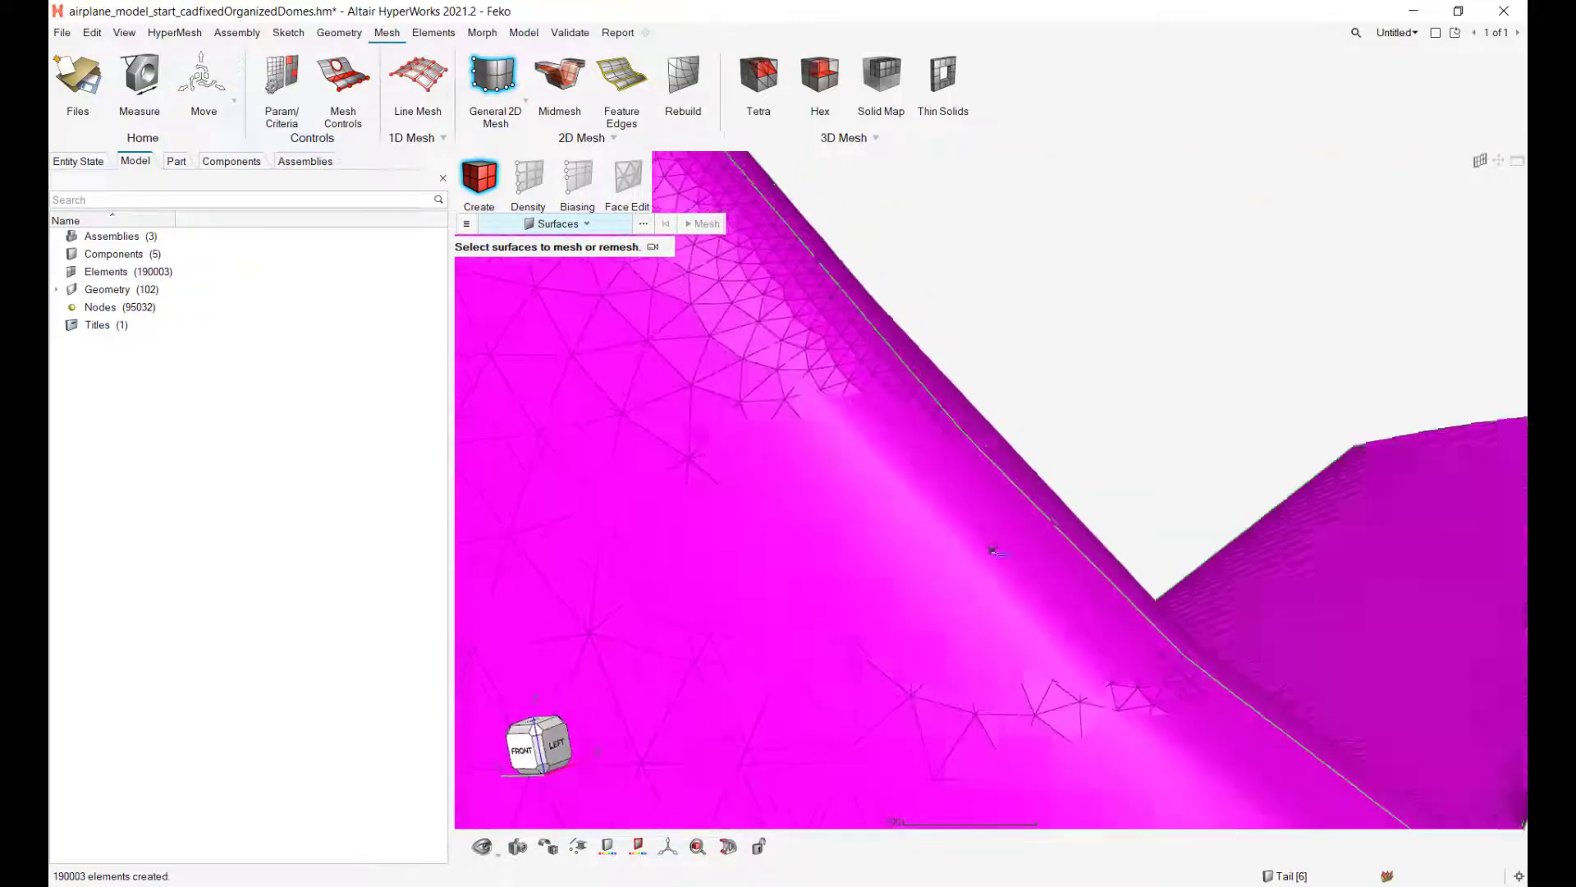
scroll(1008, 584, "down", 8)
middle_click_drag(1022, 590, 846, 621)
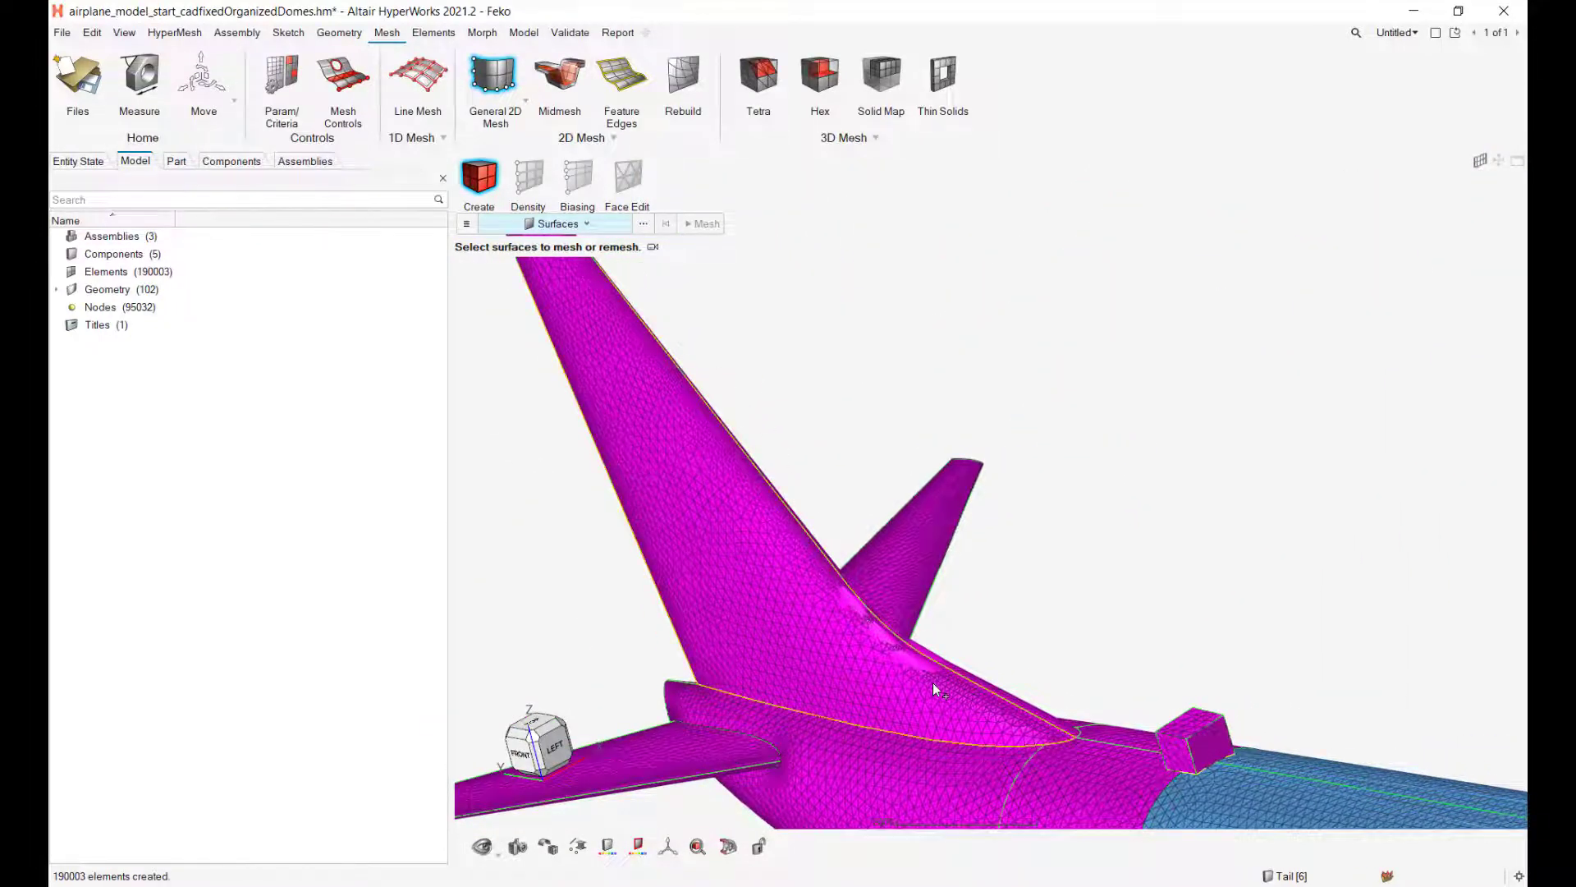
scroll(947, 532, "up", 5)
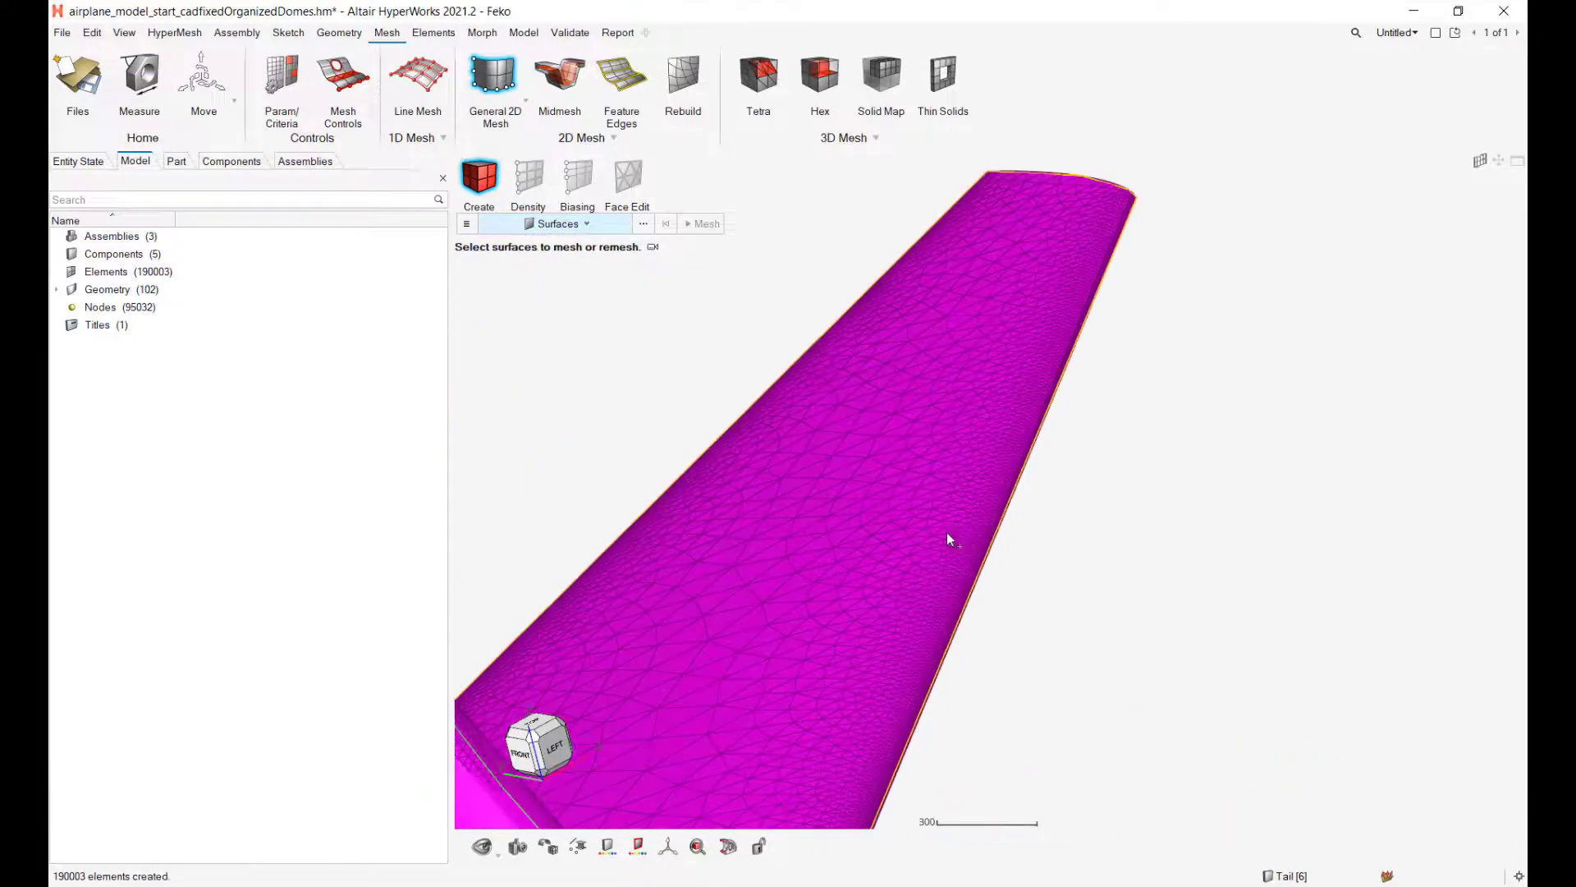
scroll(1023, 587, "down", 10)
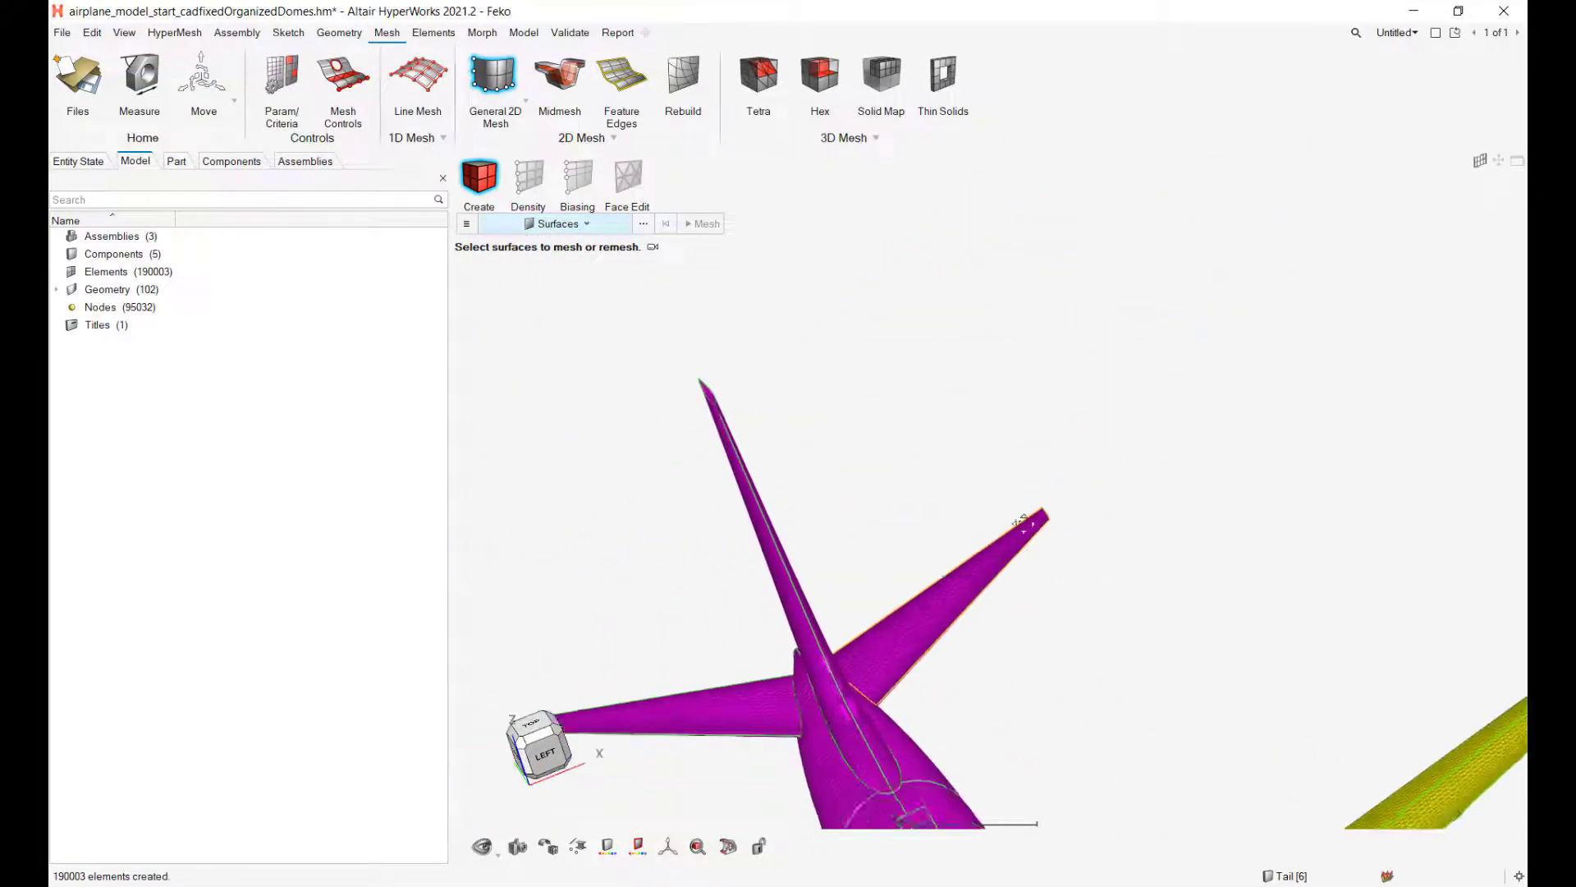
scroll(1024, 524, "down", 10)
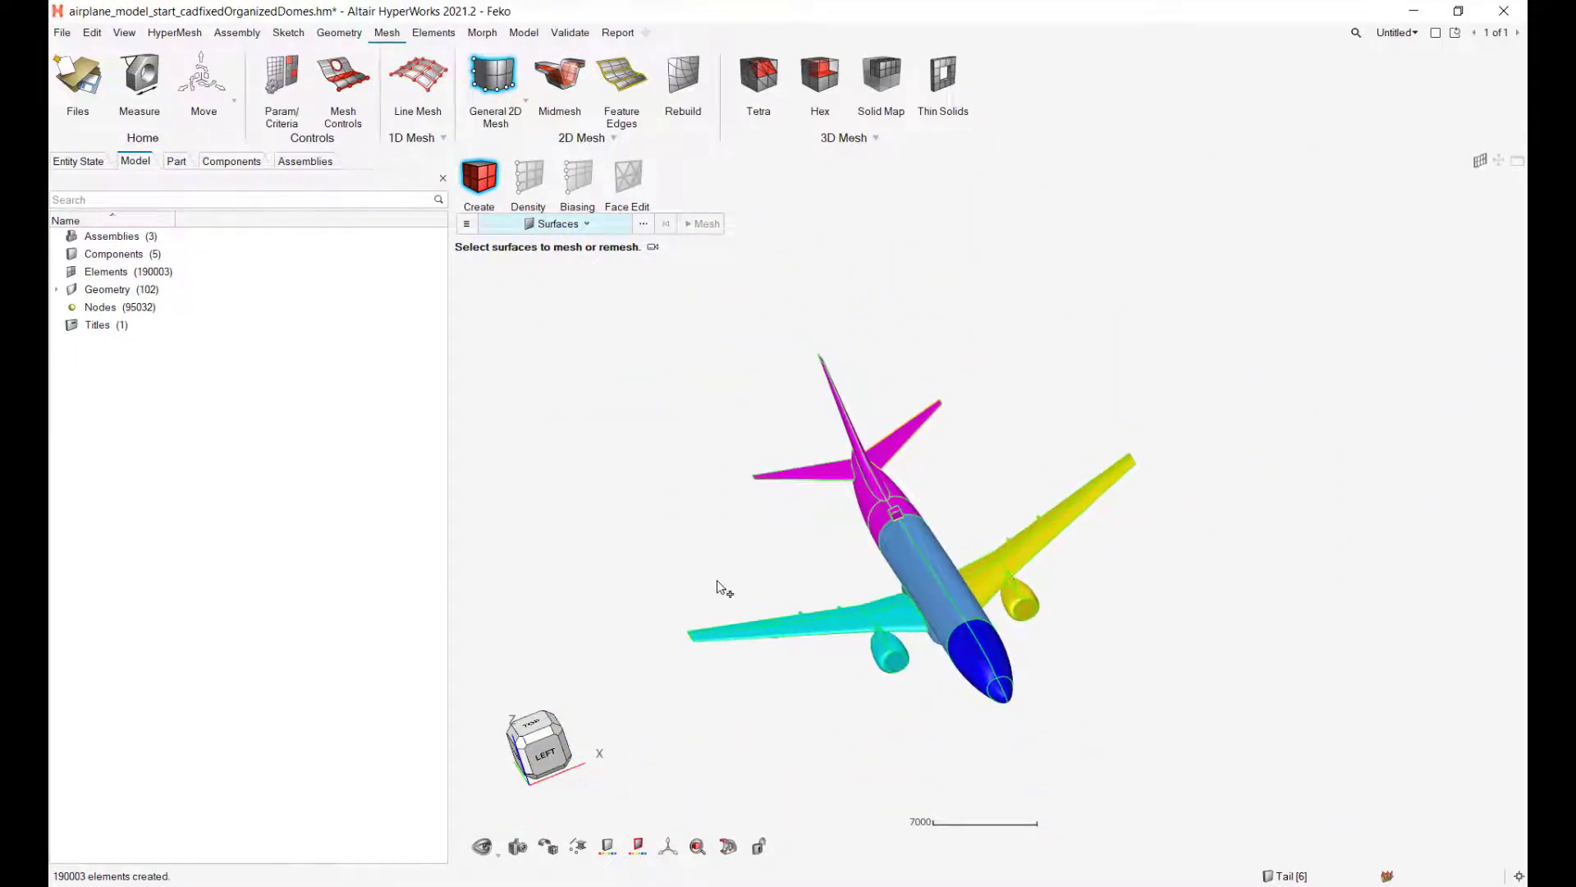
Inspect the triangular mesh along the rear fuselage, tail fin base and cyan wing from a side view.
mouse_move(764, 592)
middle_mouse_down()
mouse_move(778, 559)
mouse_move(798, 595)
mouse_move(770, 589)
middle_mouse_up()
right_click_drag(828, 760, 788, 747)
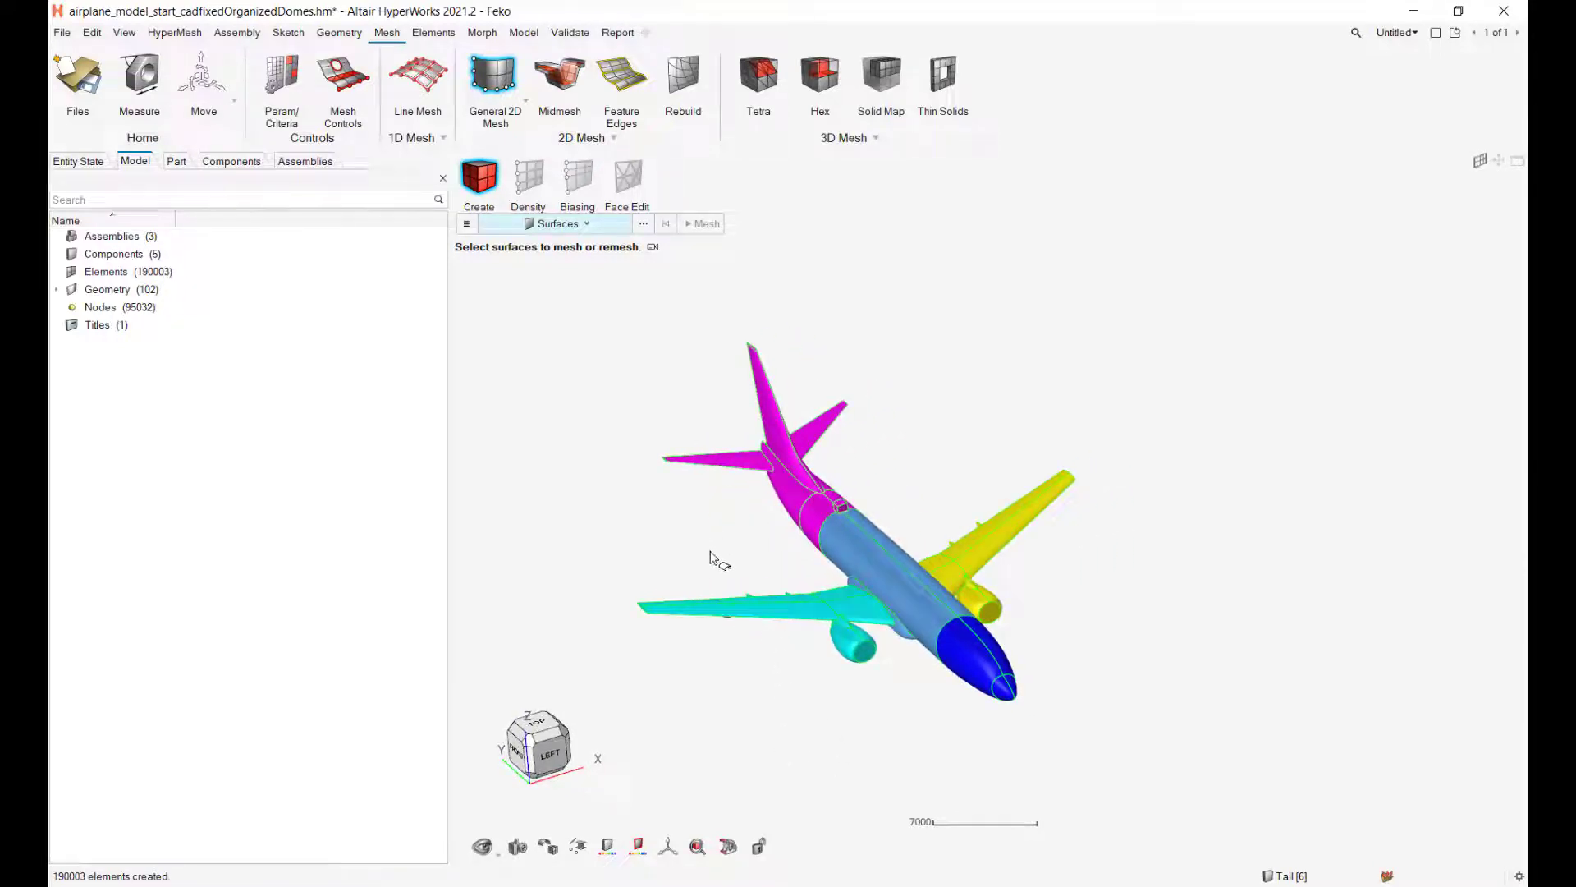
right_click_drag(711, 558, 704, 476)
scroll(713, 493, "up", 5)
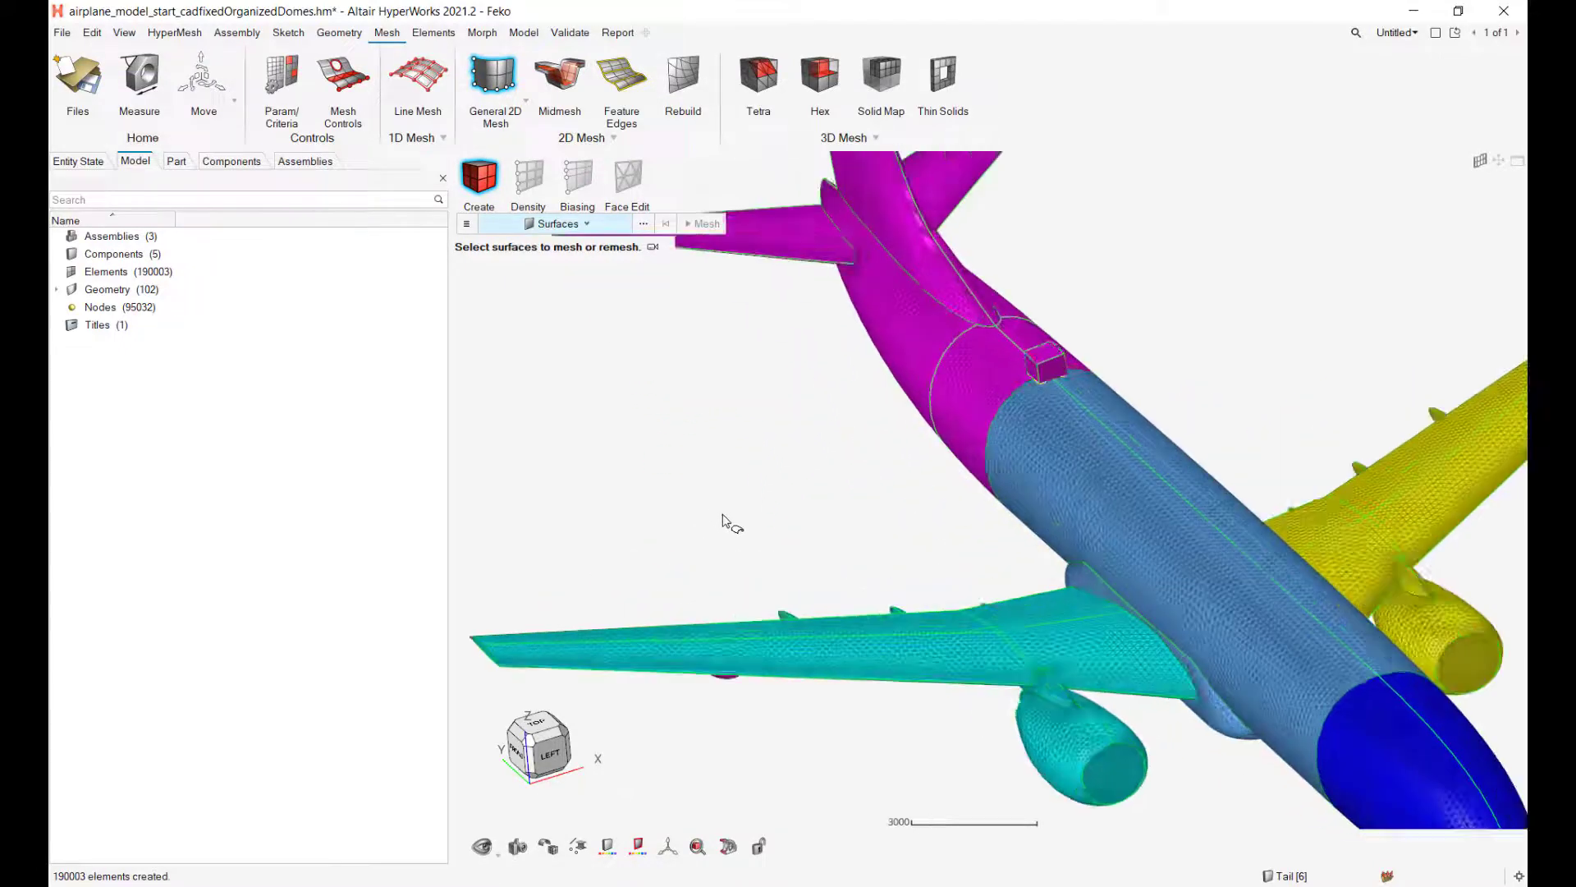
middle_click_drag(724, 520, 756, 646)
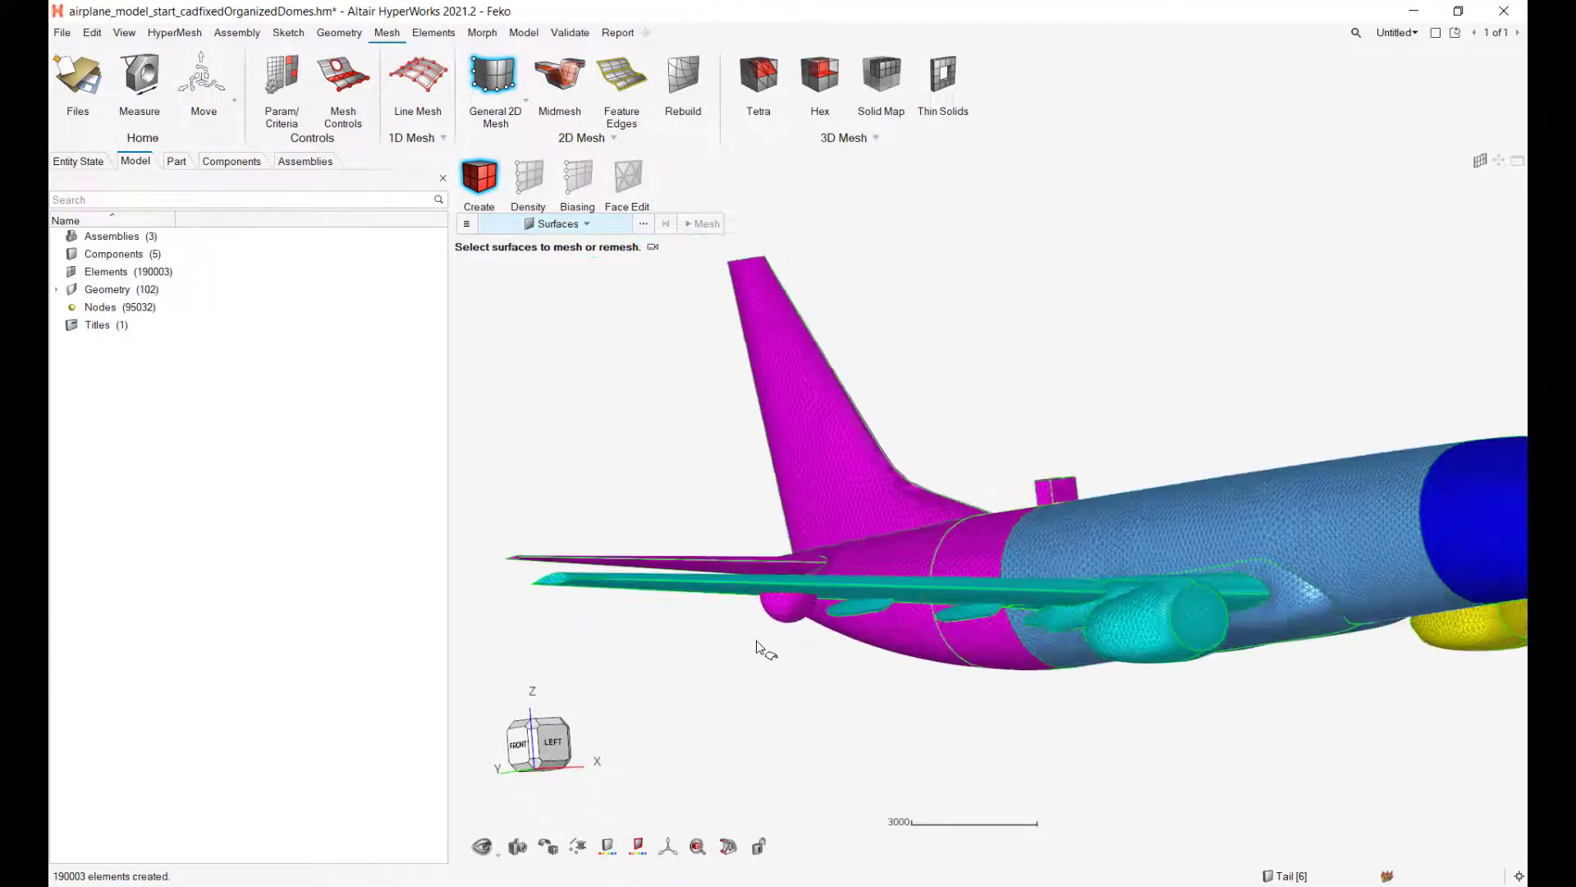
scroll(756, 646, "up", 5)
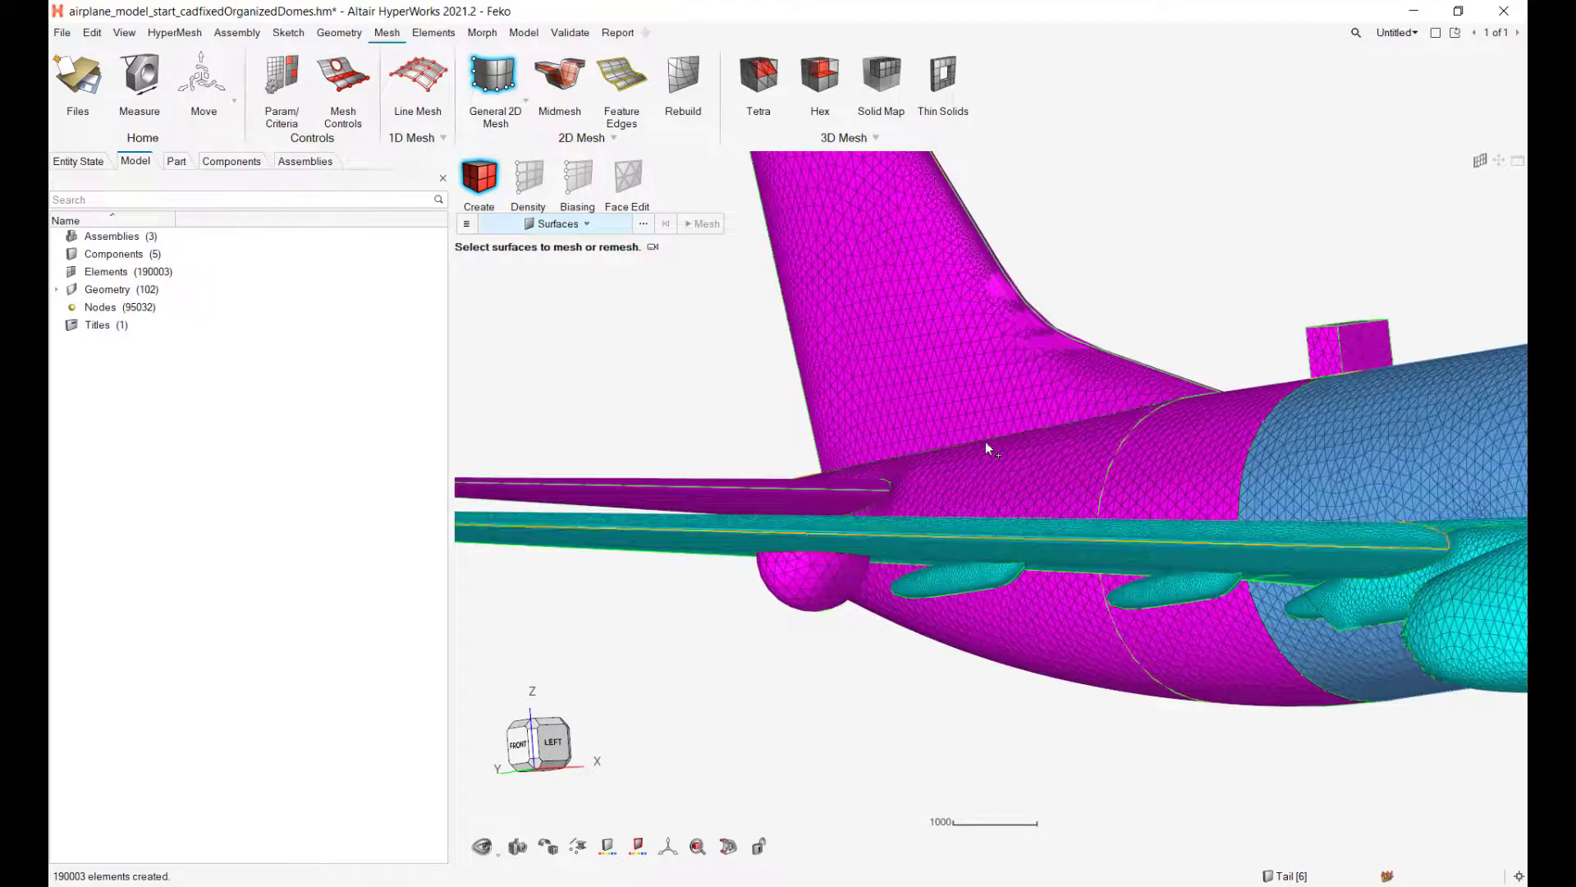
scroll(982, 440, "down", 5)
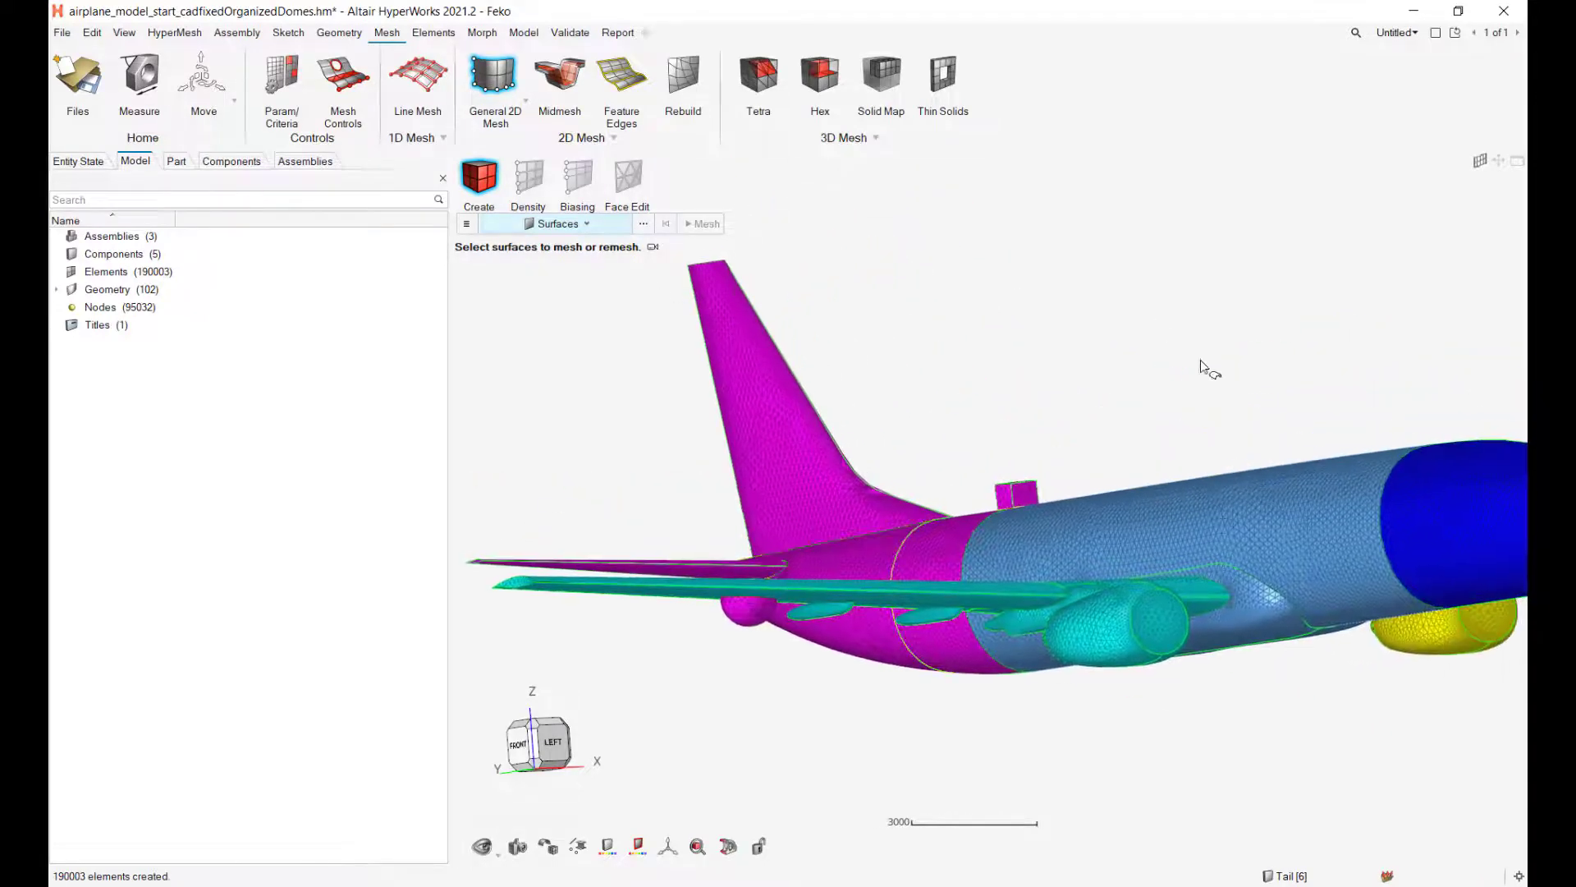
Review the surface meshing options, including the available element types and the advanced edge density settings.
left_click_drag(778, 532, 459, 231)
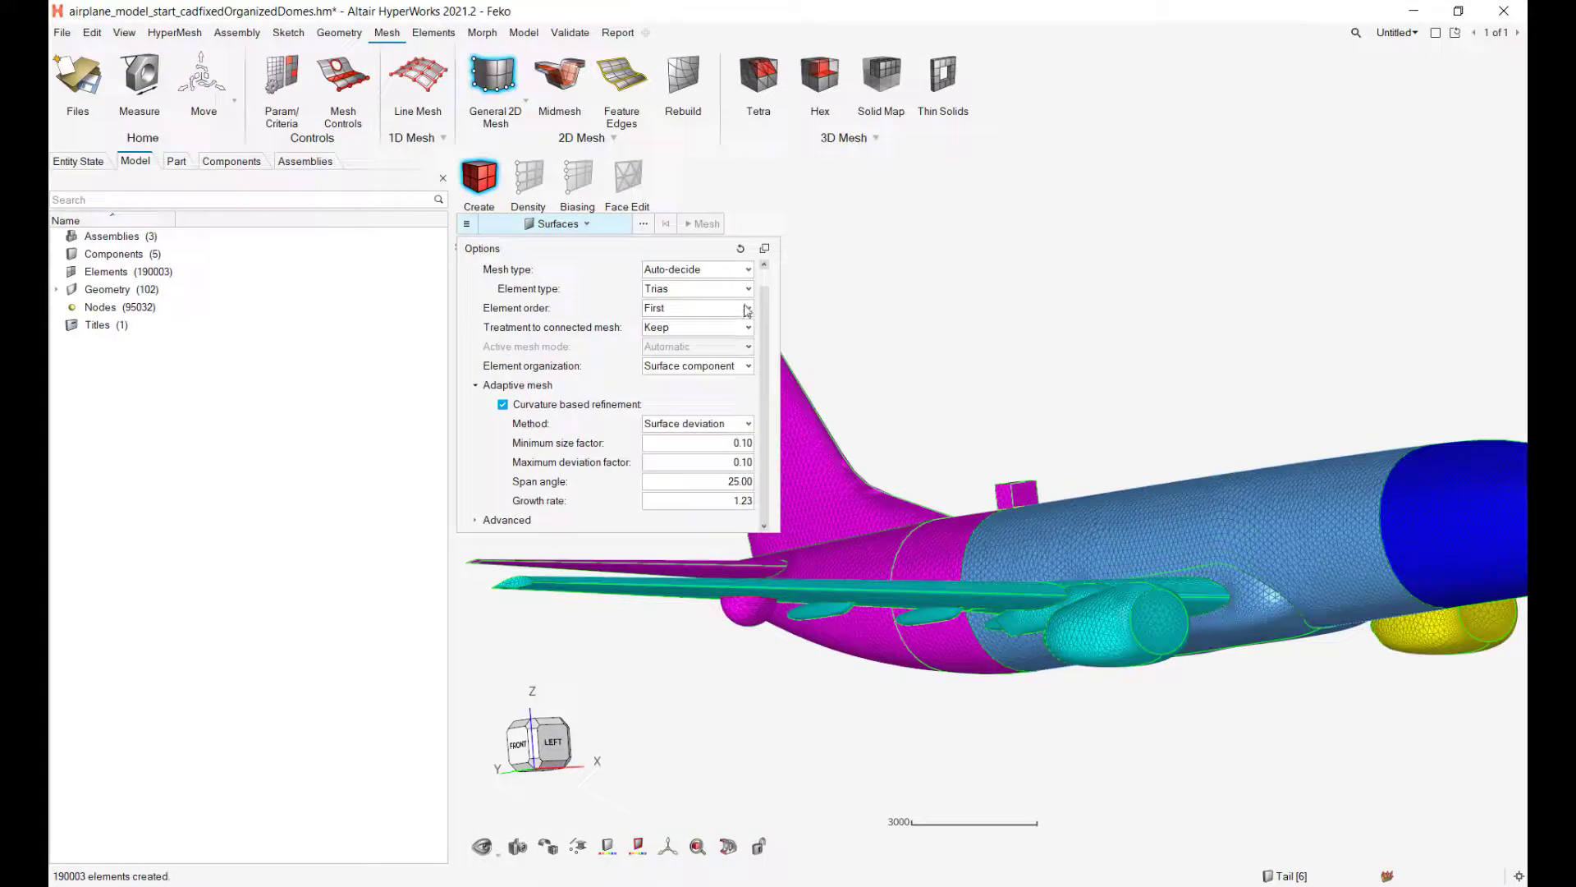
left_click(748, 288)
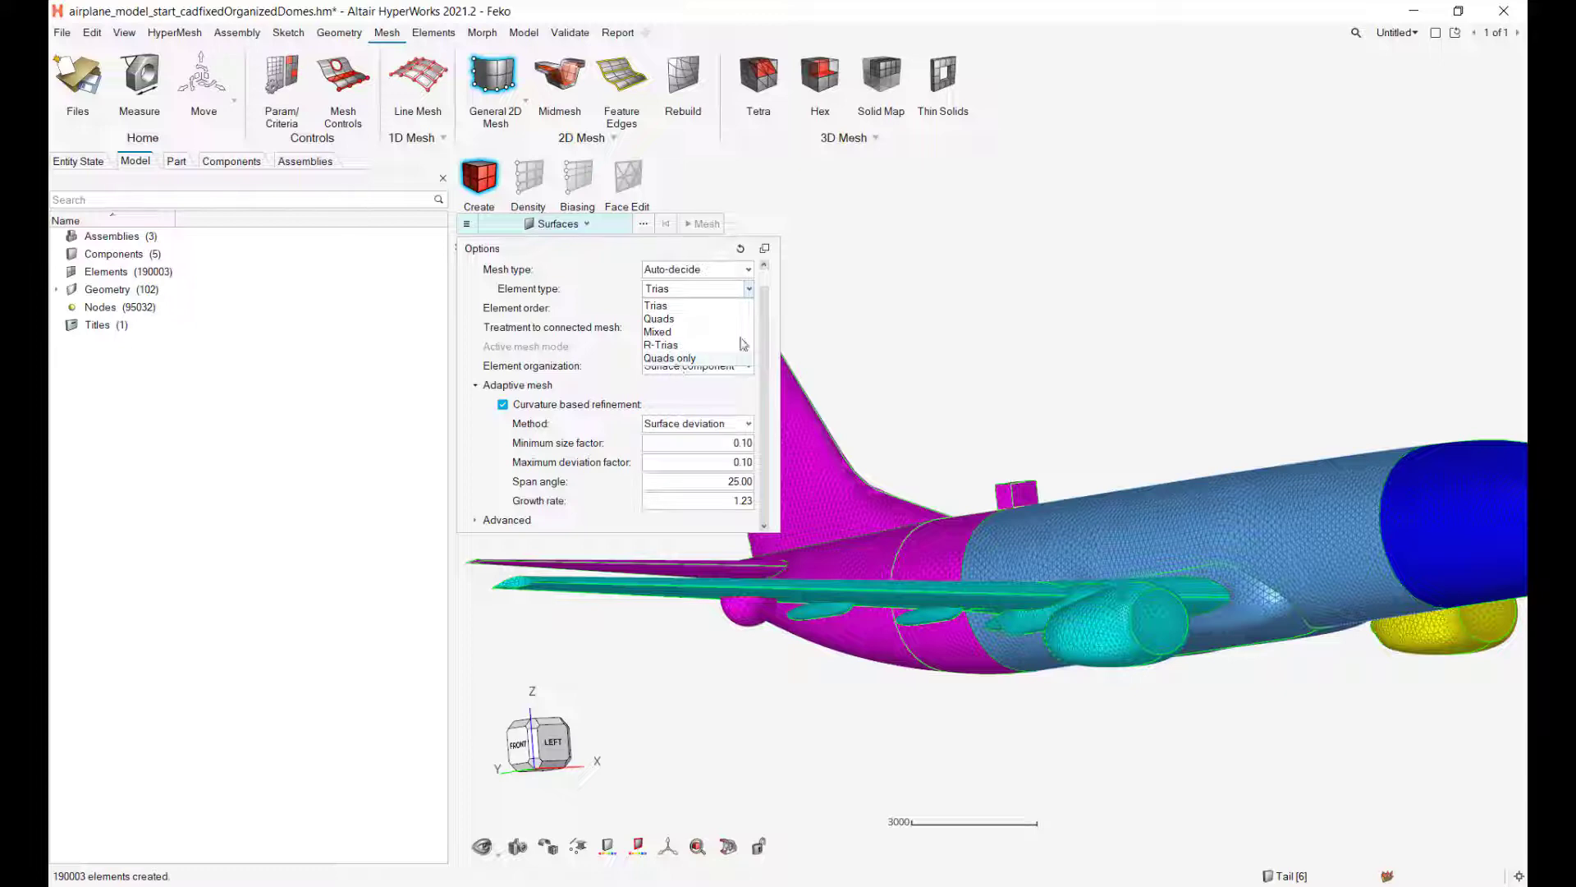
left_click(908, 329)
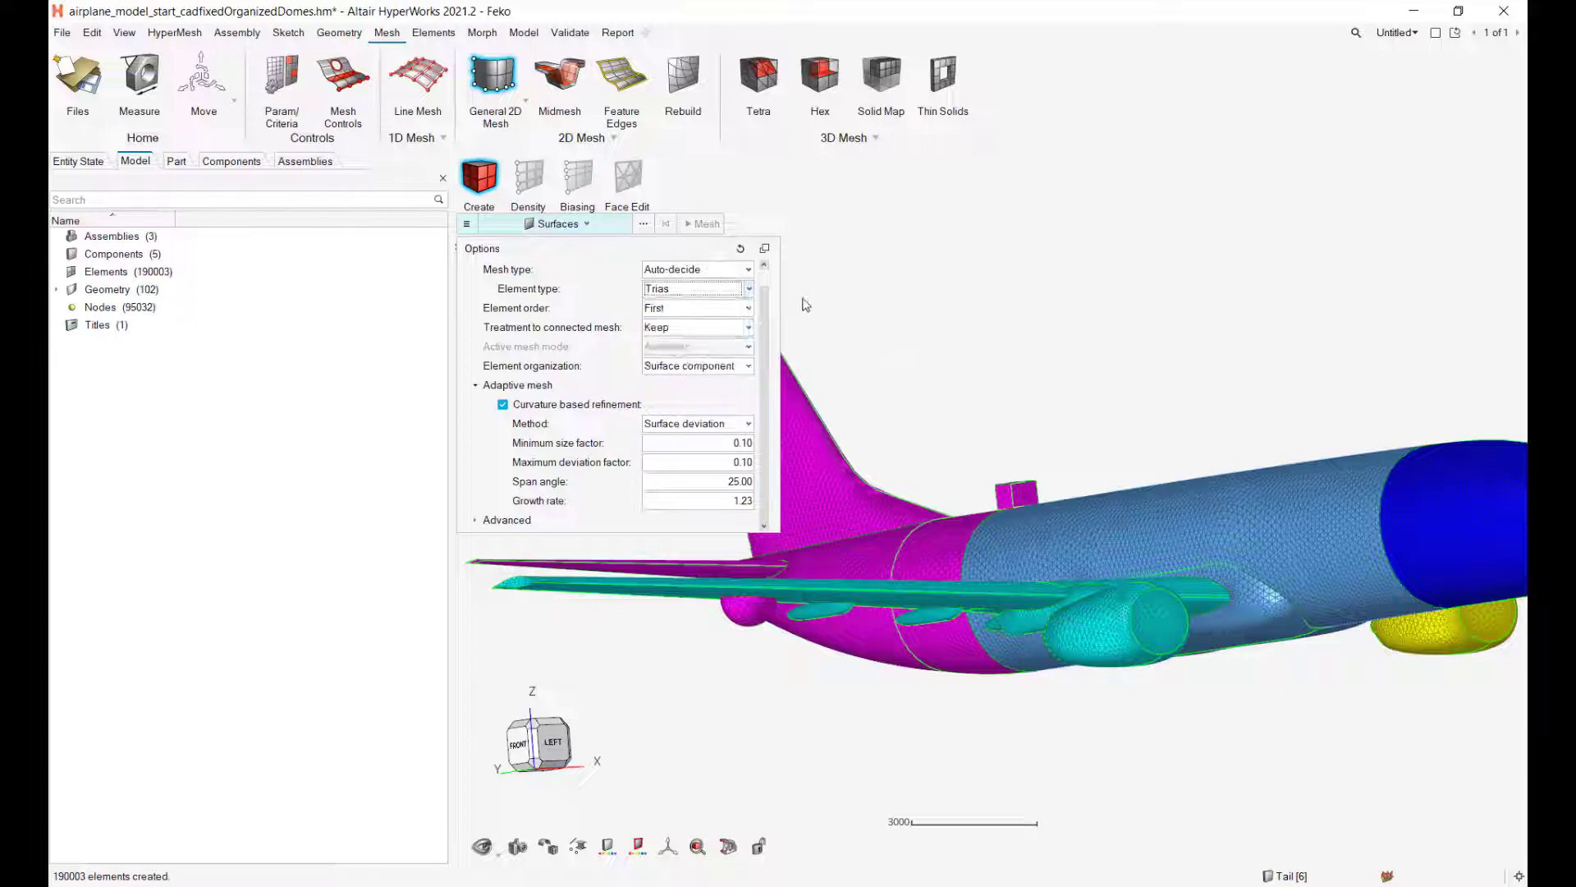
left_click(476, 522)
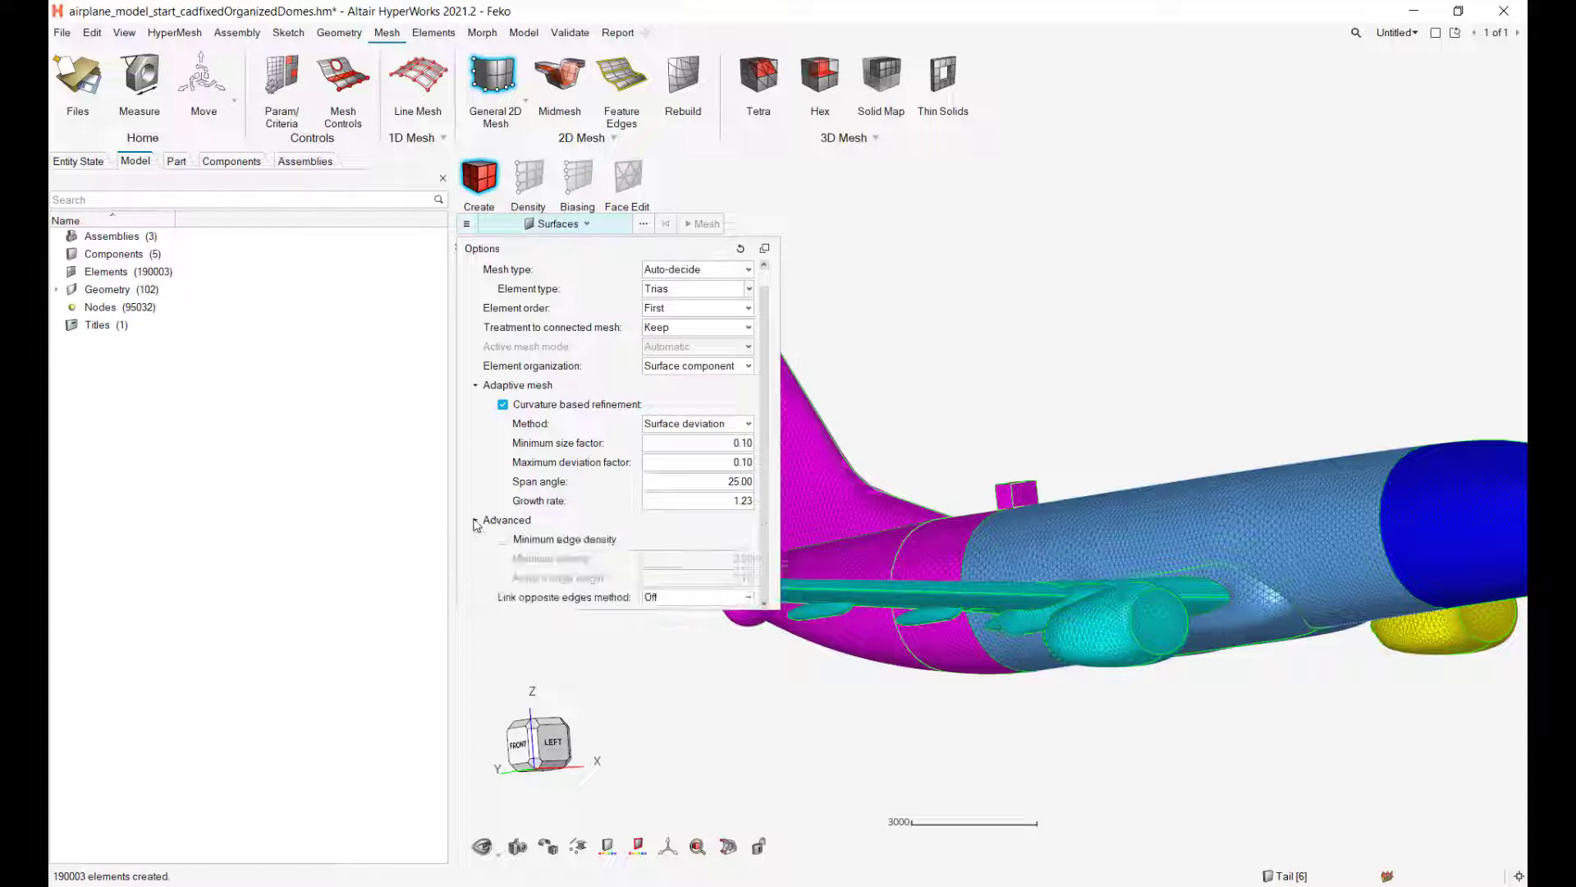
left_click(476, 521)
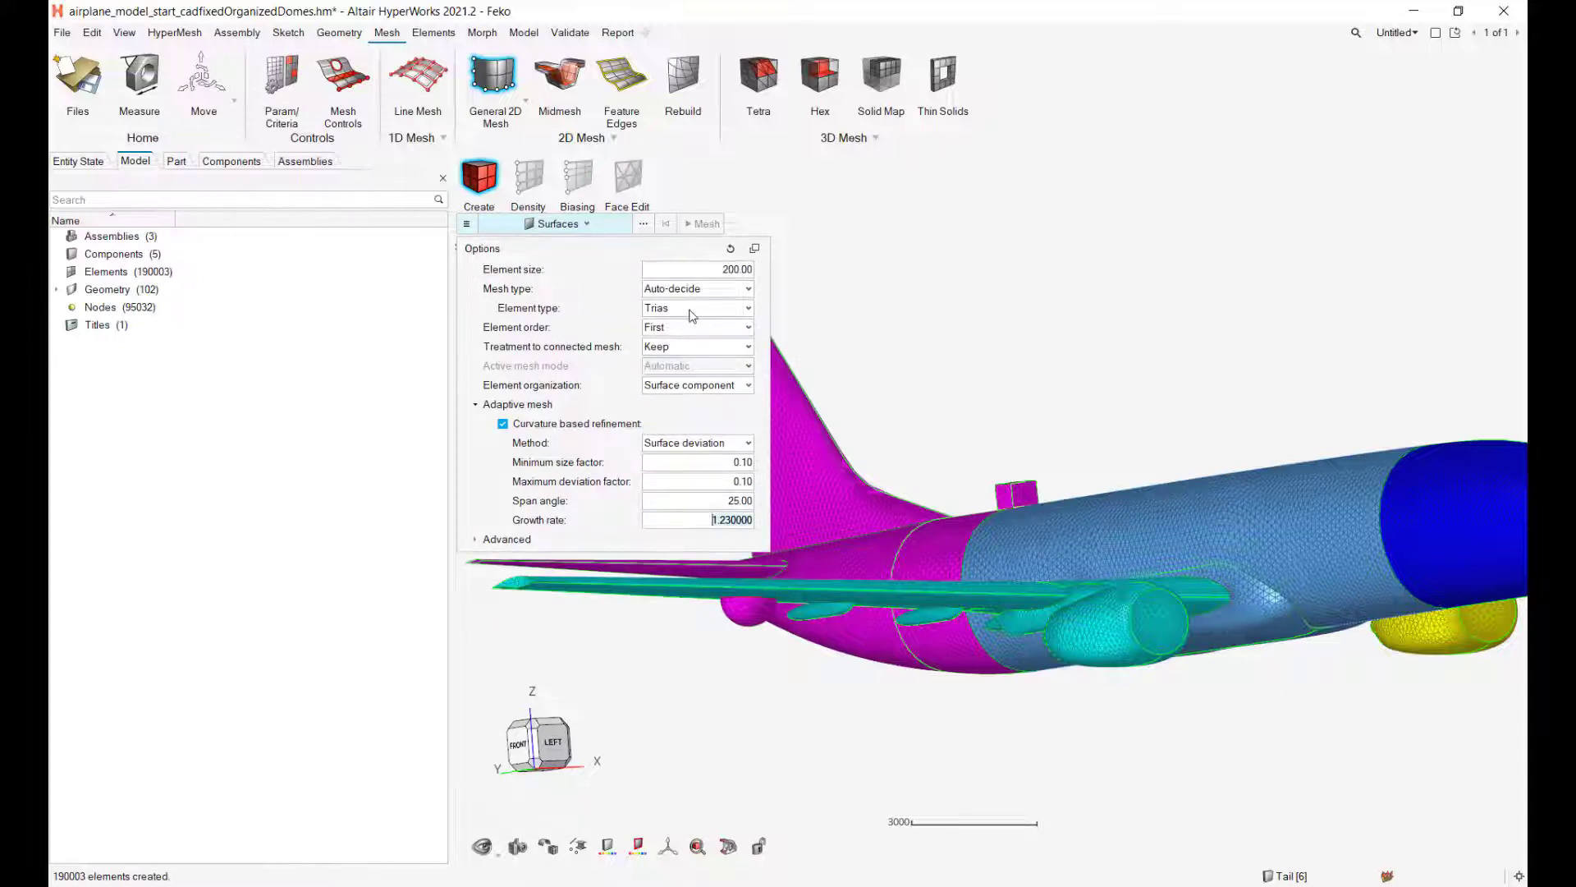
scroll(1141, 468, "down", 5)
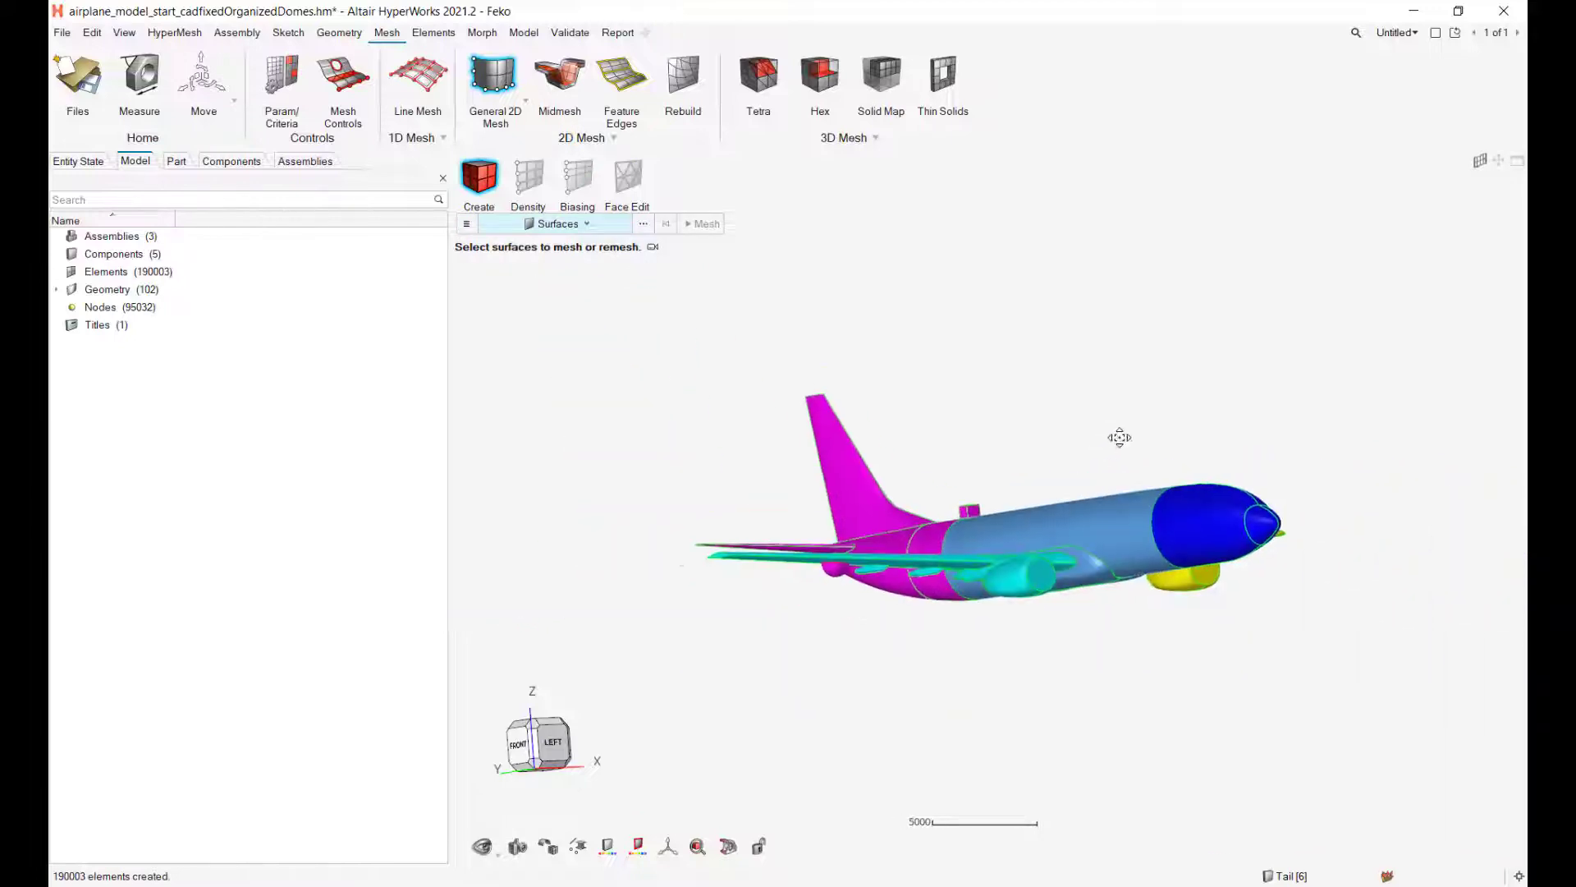
right_click_drag(1119, 438, 1141, 476)
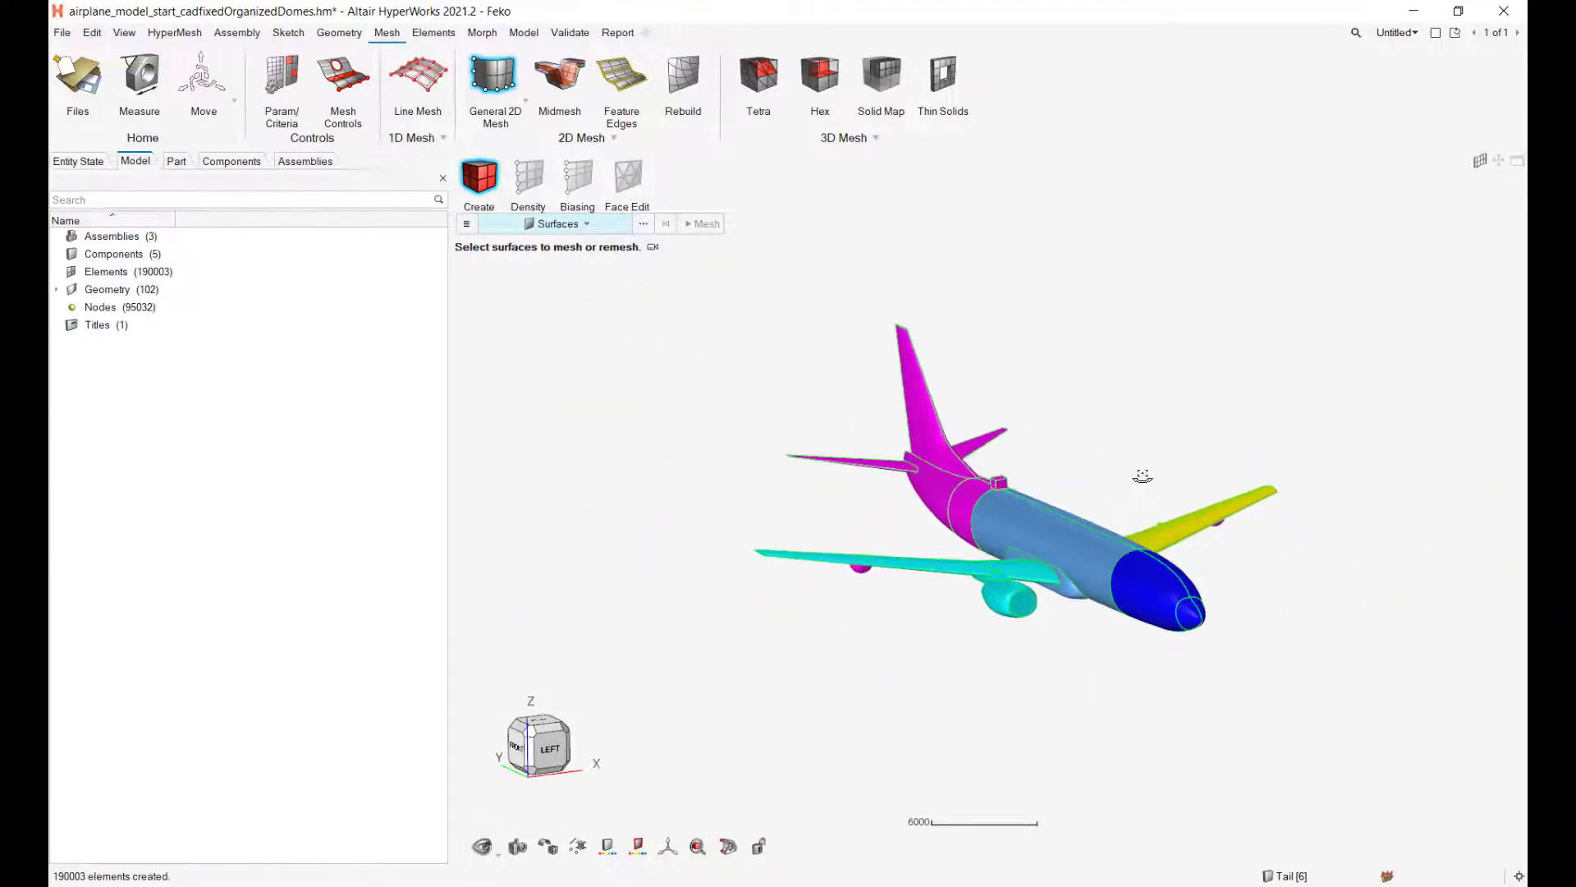
middle_click_drag(1126, 469, 993, 469)
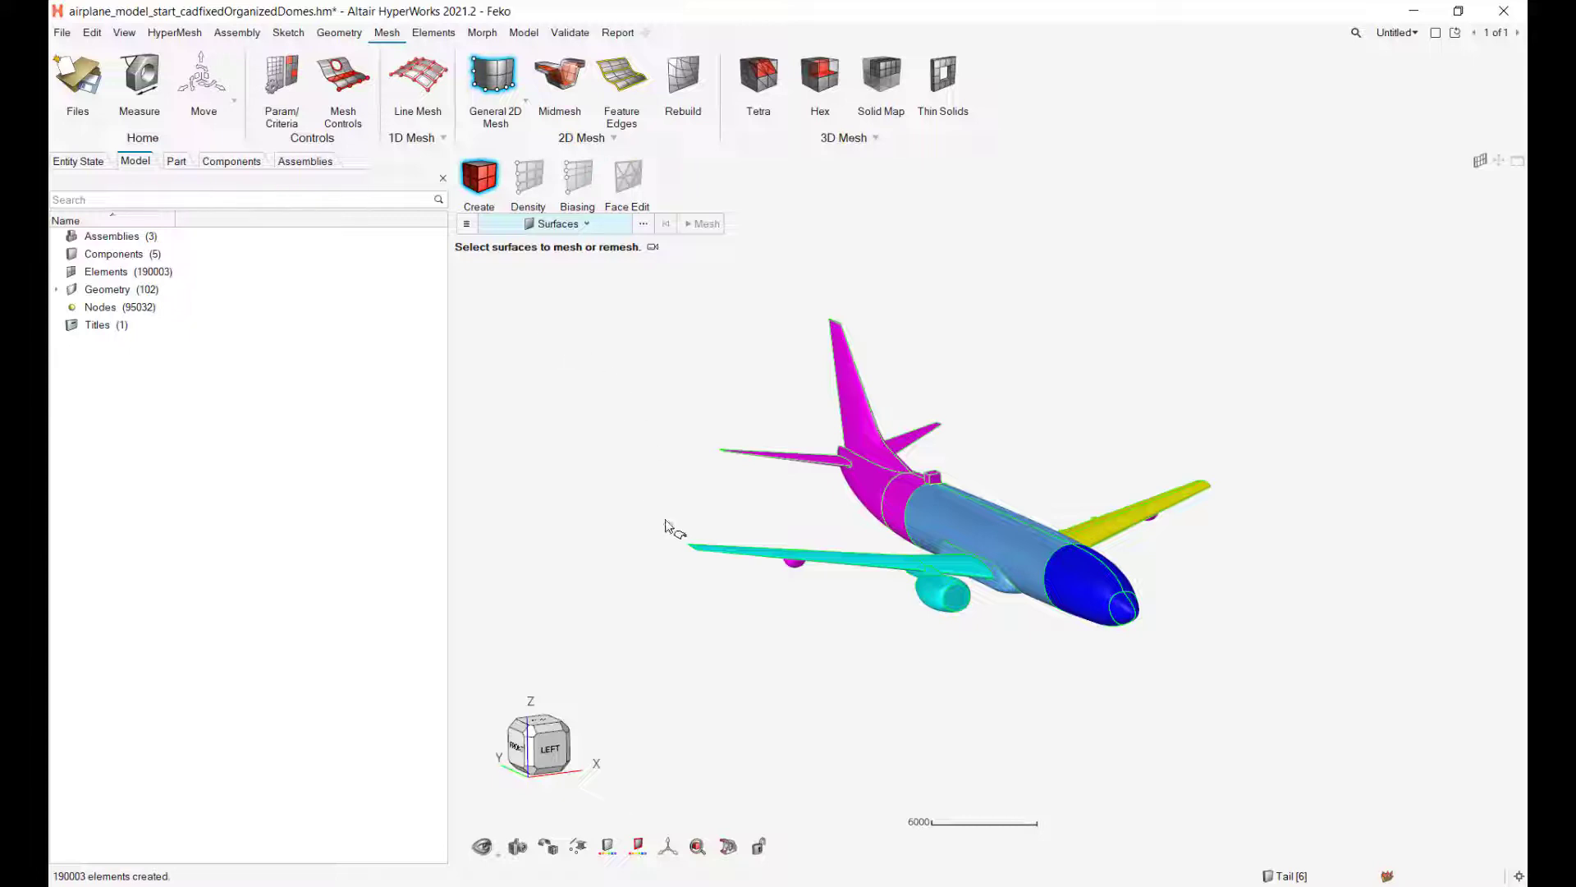
middle_click_drag(880, 529, 879, 603)
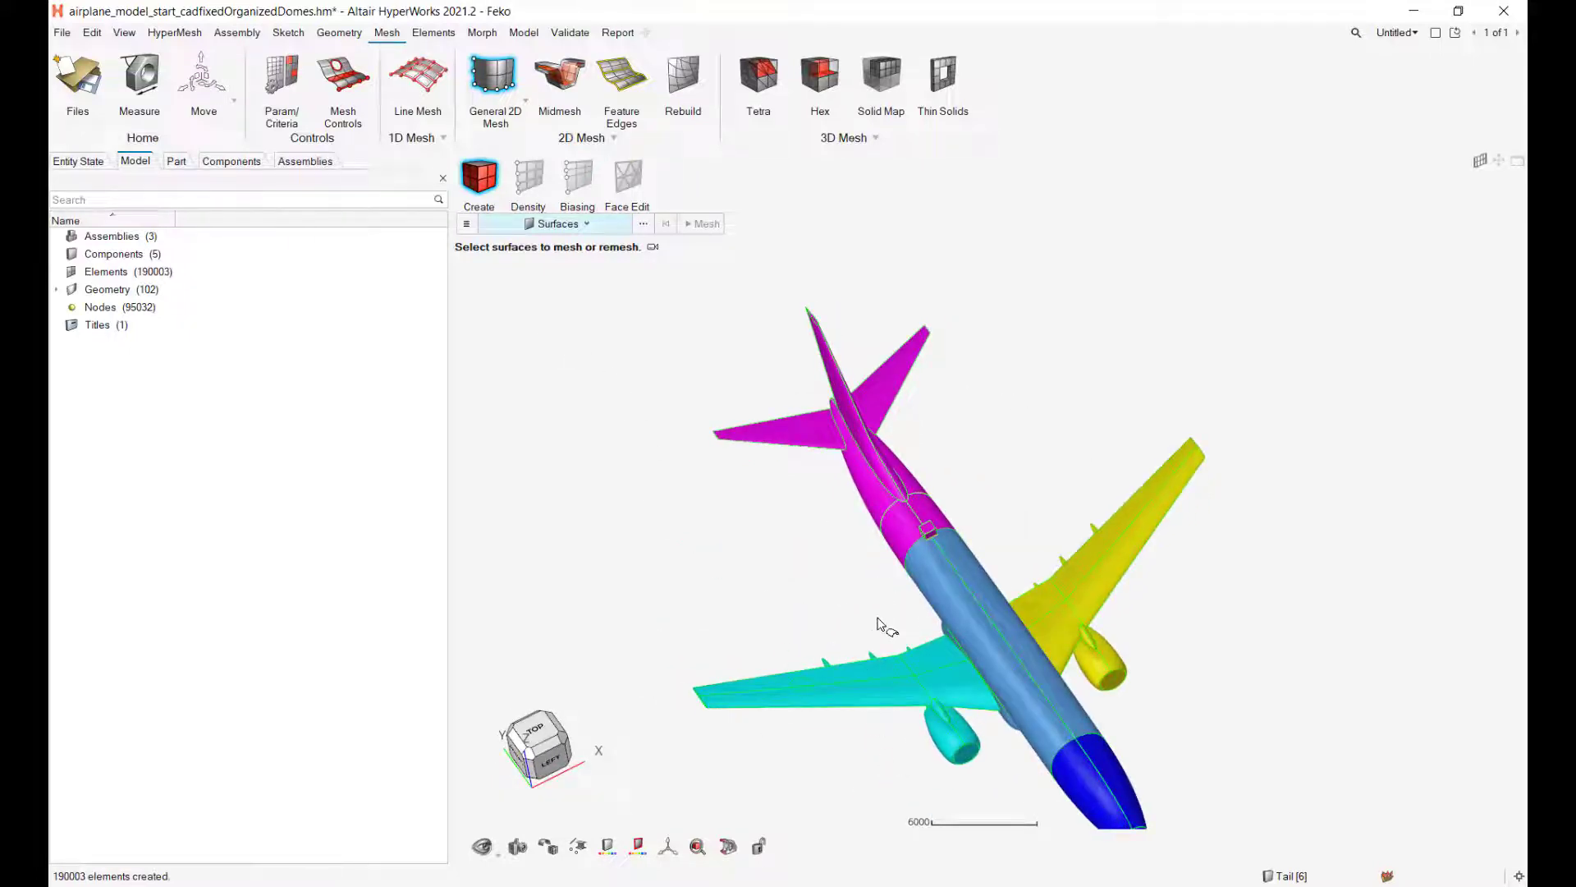
right_click_drag(1103, 549, 1101, 492)
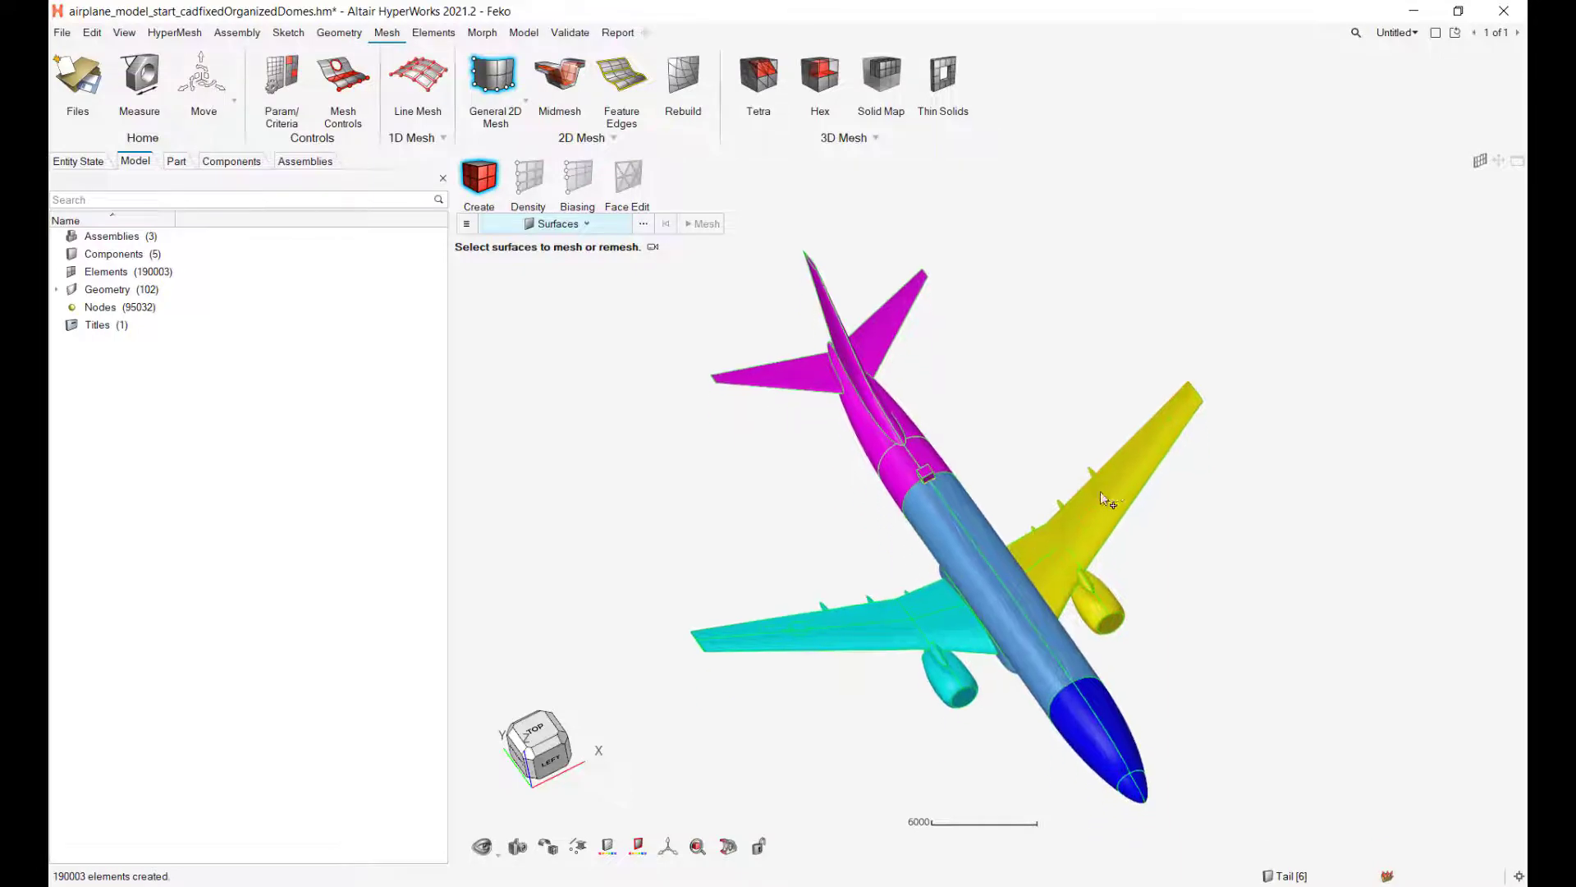